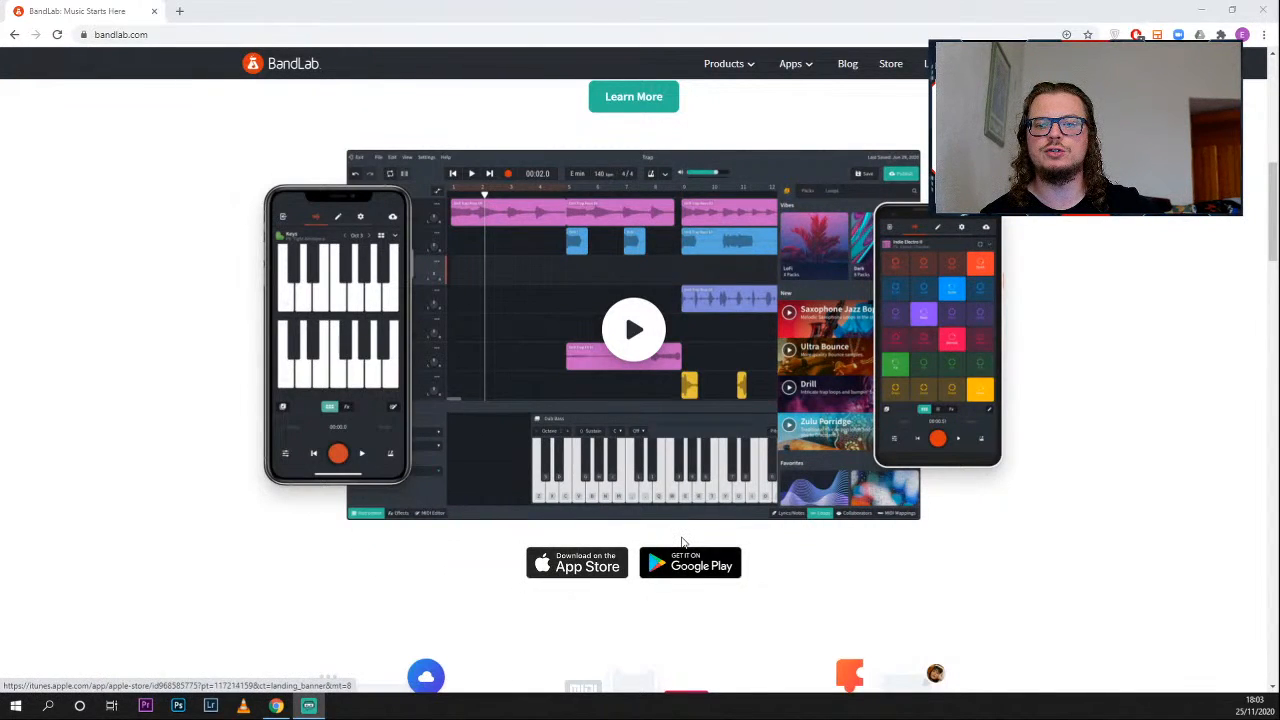
- Look through the BandLab home page, from the music-making features and recent sound packs to the community sign-up section
scroll(483, 375, "down", 4)
scroll(483, 375, "down", 1)
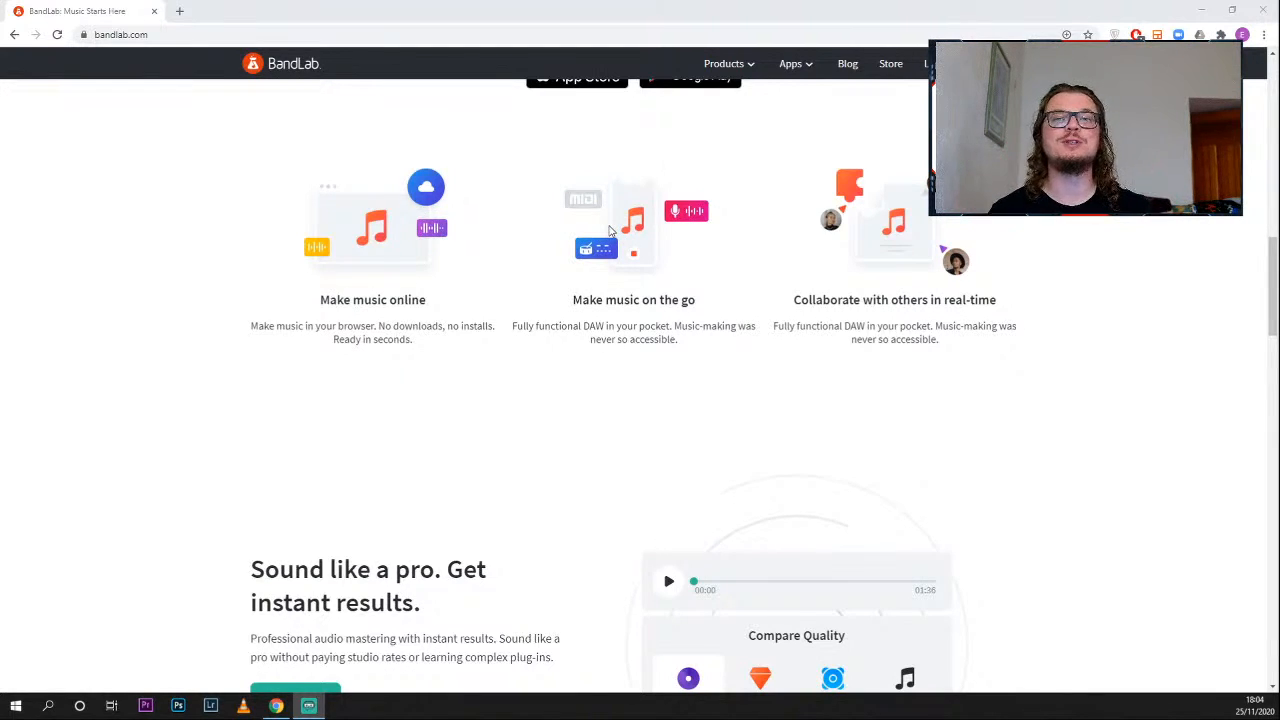
scroll(641, 415, "down", 3)
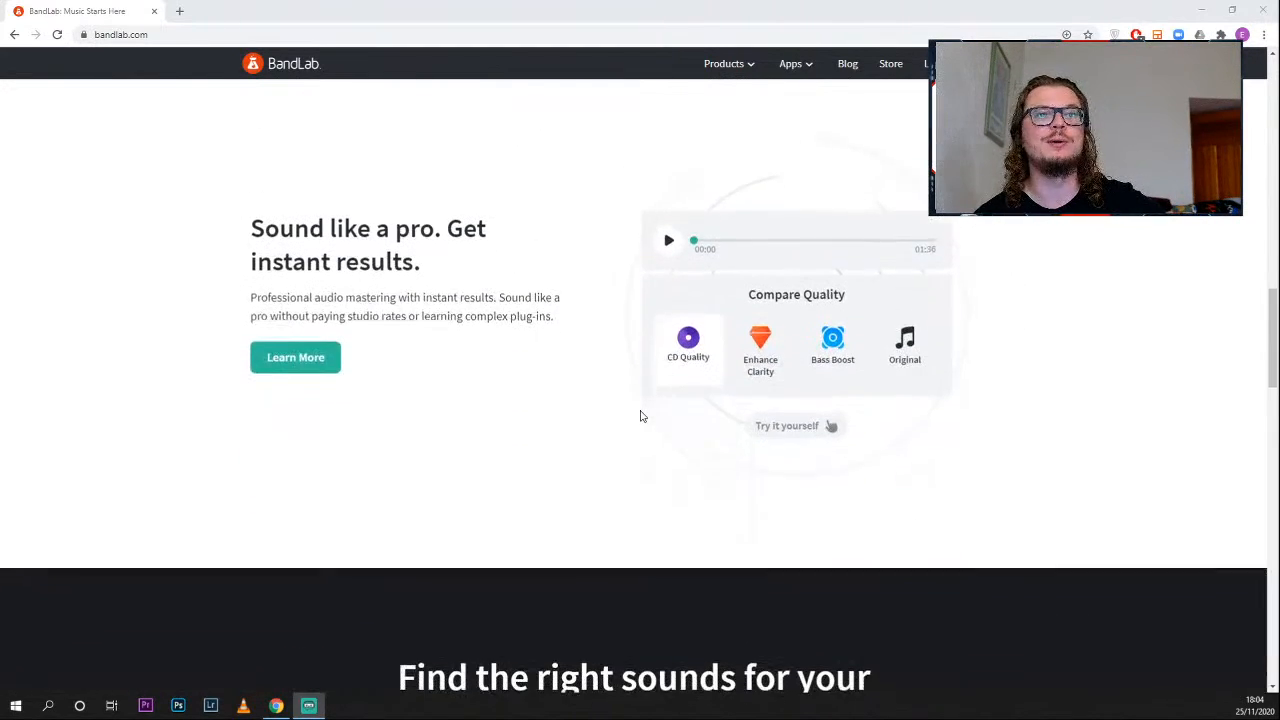
scroll(641, 415, "down", 1)
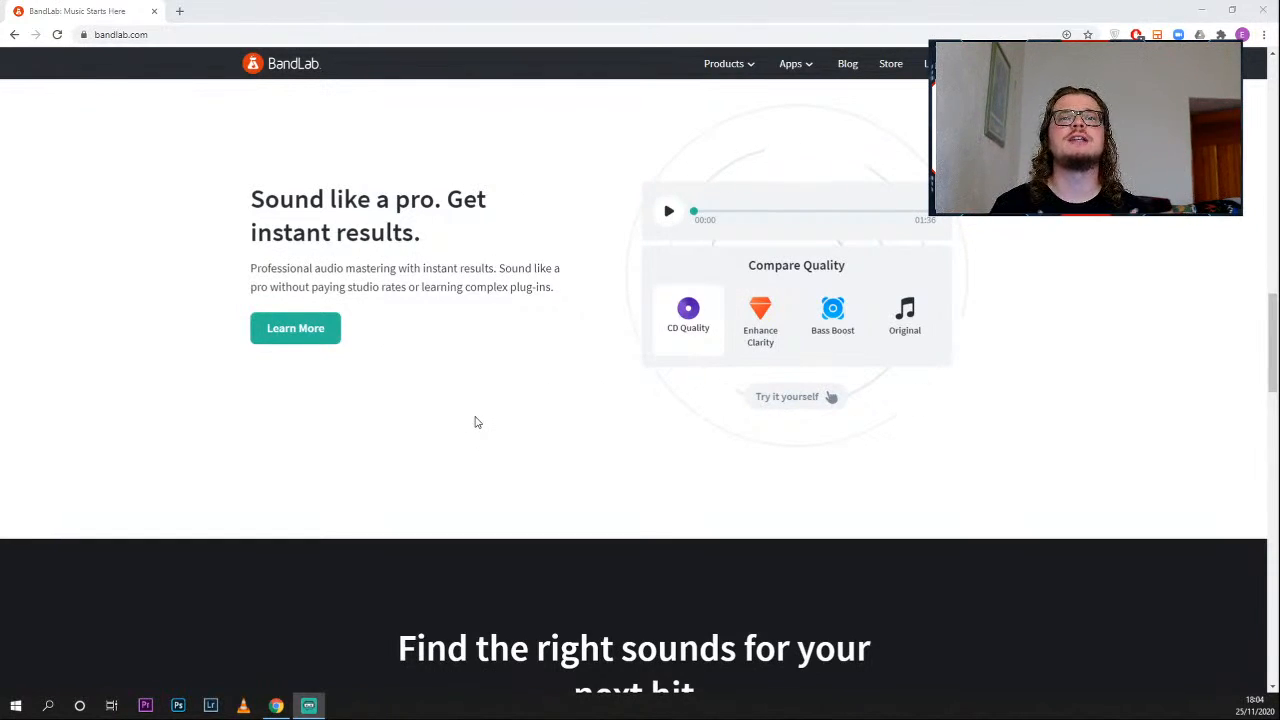
scroll(476, 422, "down", 2)
scroll(476, 422, "down", 3)
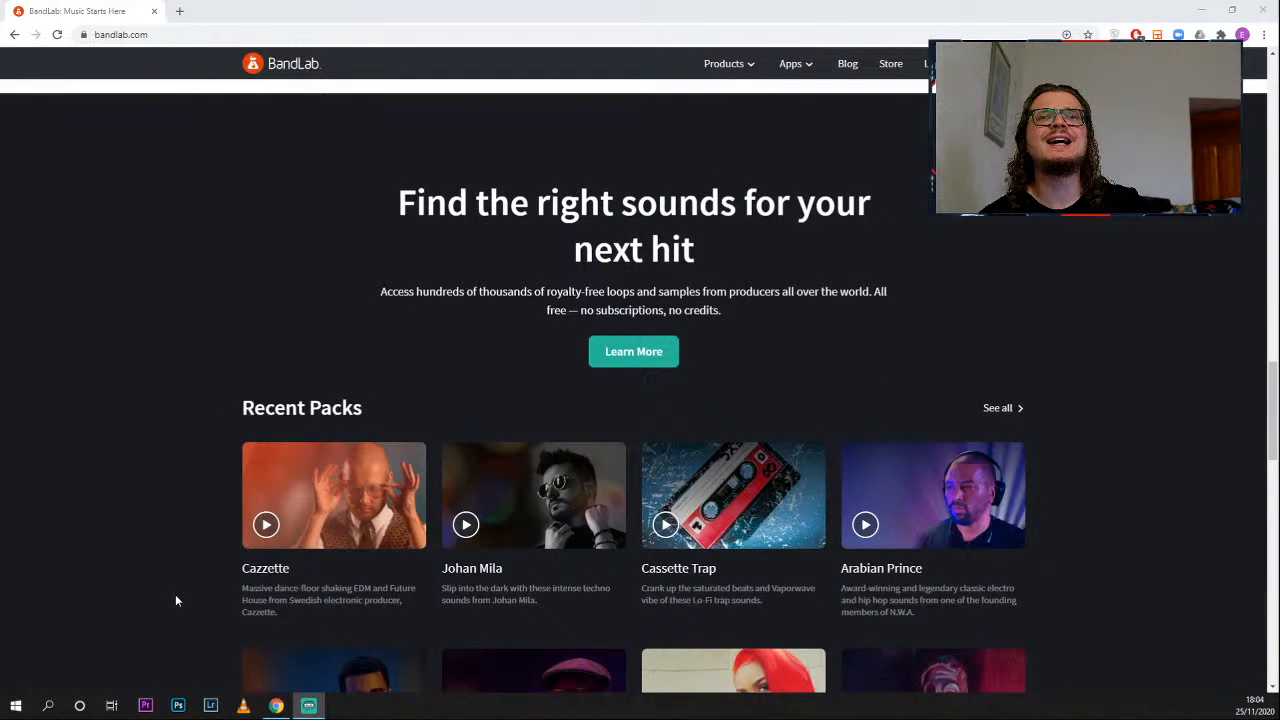
scroll(129, 437, "down", 3)
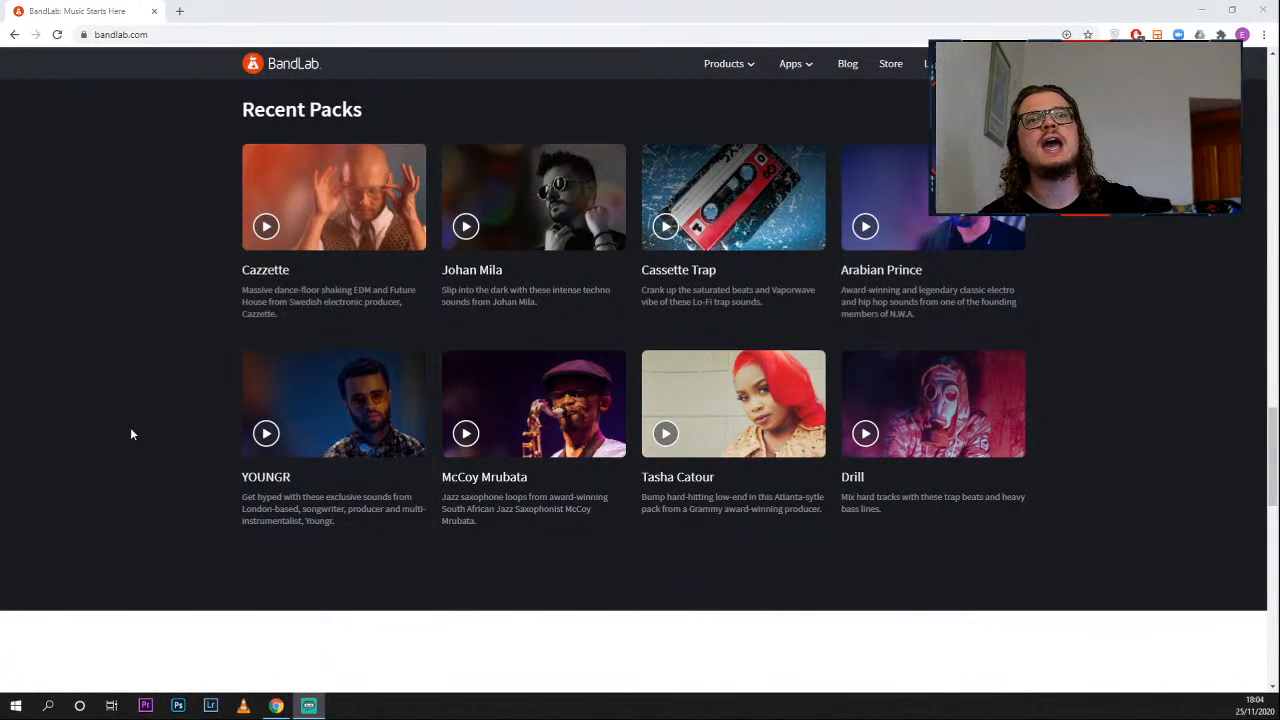
scroll(130, 430, "down", 2)
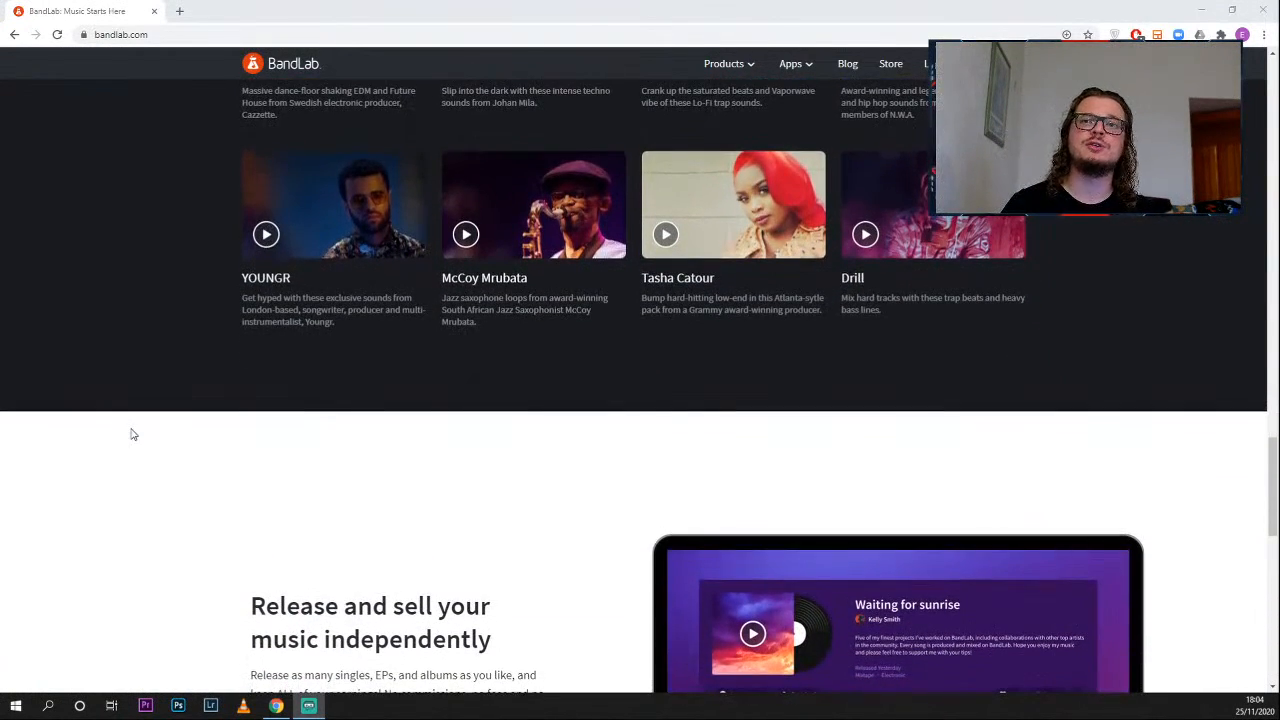
scroll(133, 434, "down", 2)
scroll(130, 434, "down", 2)
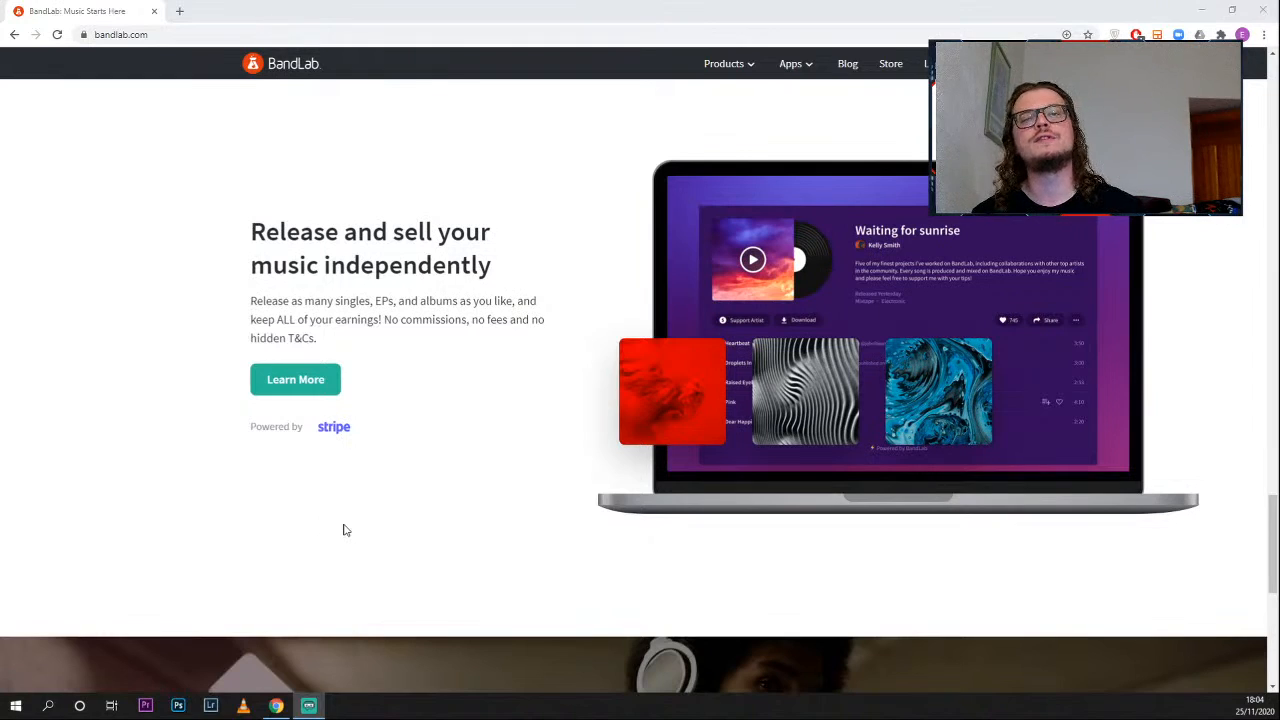
scroll(343, 530, "down", 5)
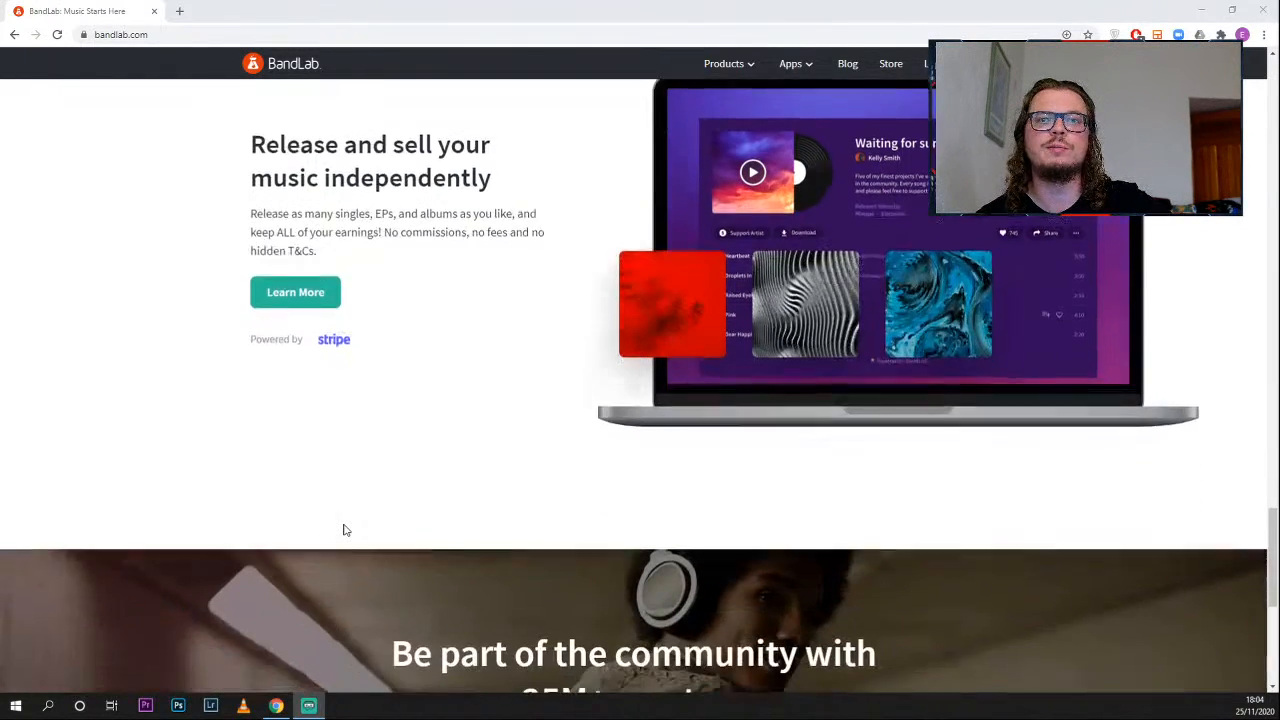
scroll(343, 530, "down", 1)
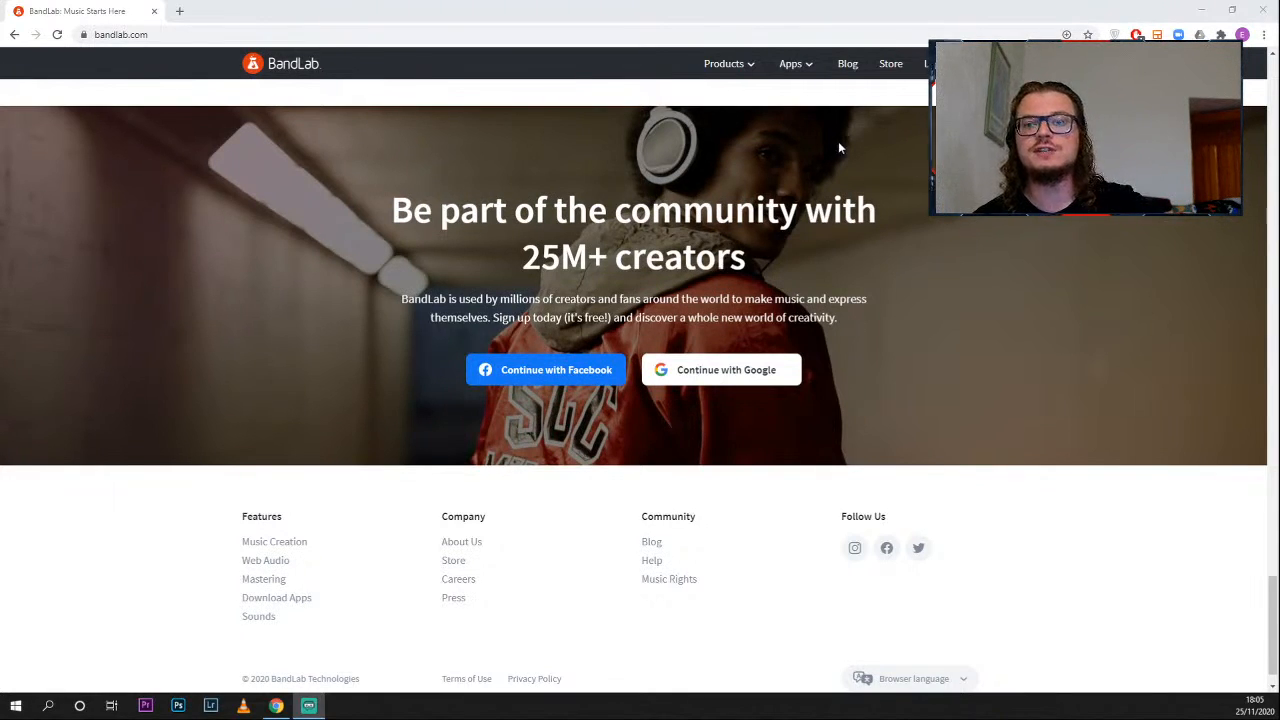
- Restore the maximized browser window and continue from the BandLab sign-up page with a Google account
left_click_drag(1020, 14, 849, 22)
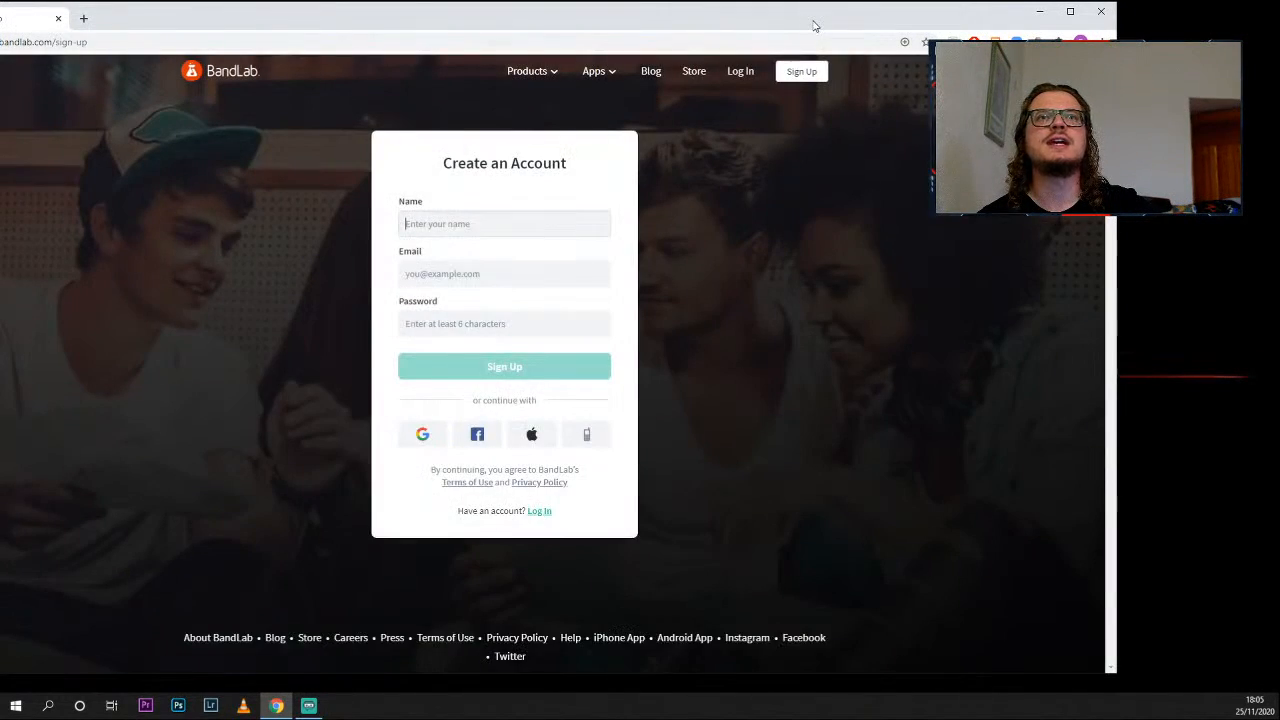
double_click(818, 24)
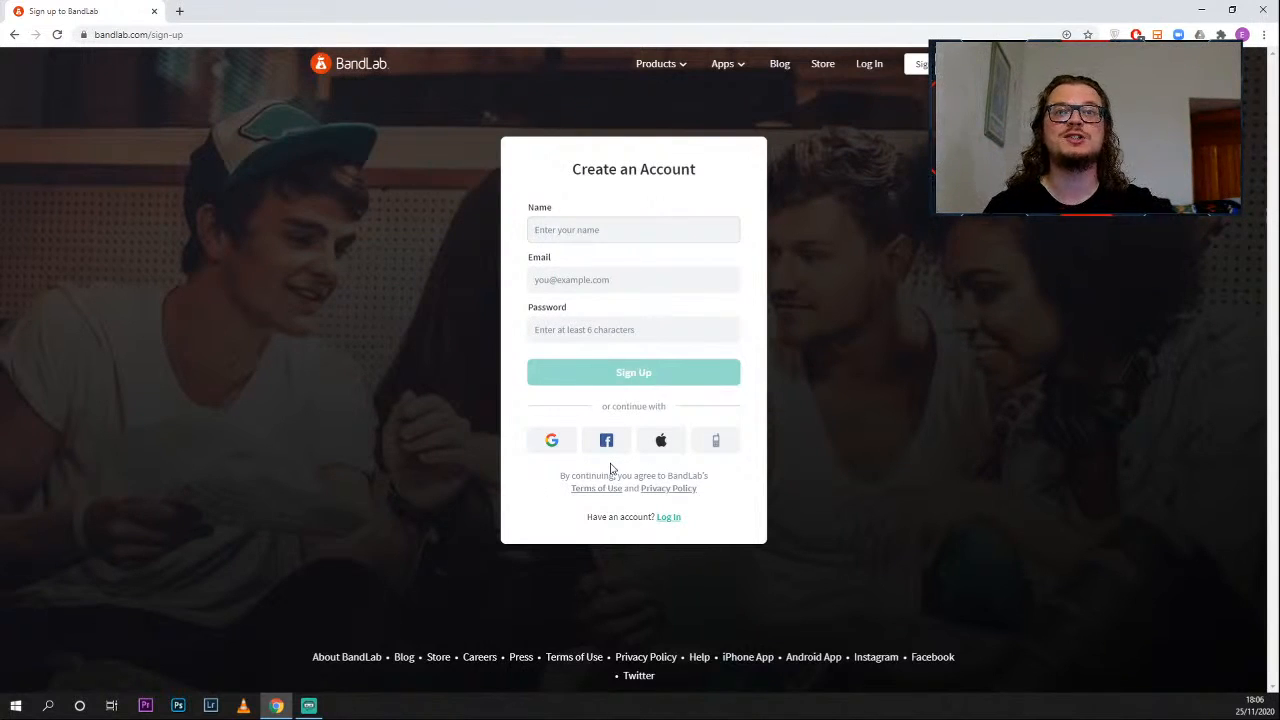
left_click(552, 441)
left_click(614, 320)
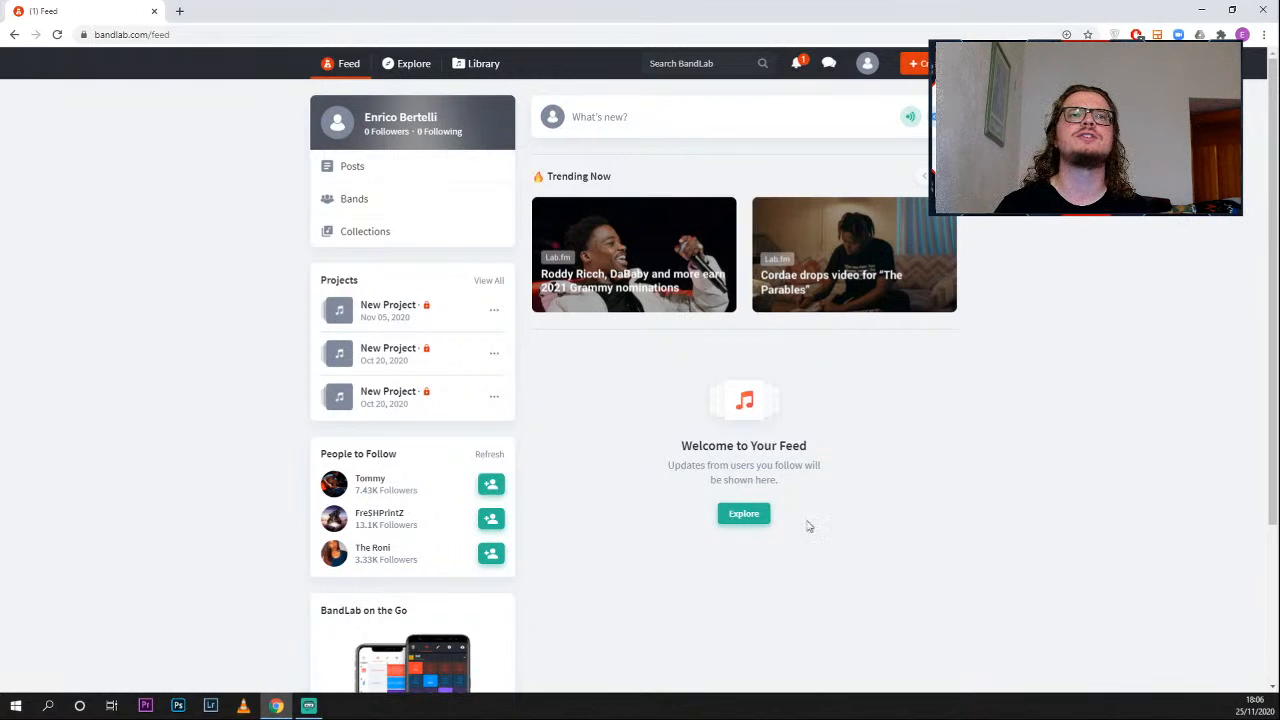
- Look over the feed and create a new project with a Drum Machine track
scroll(843, 549, "down", 2)
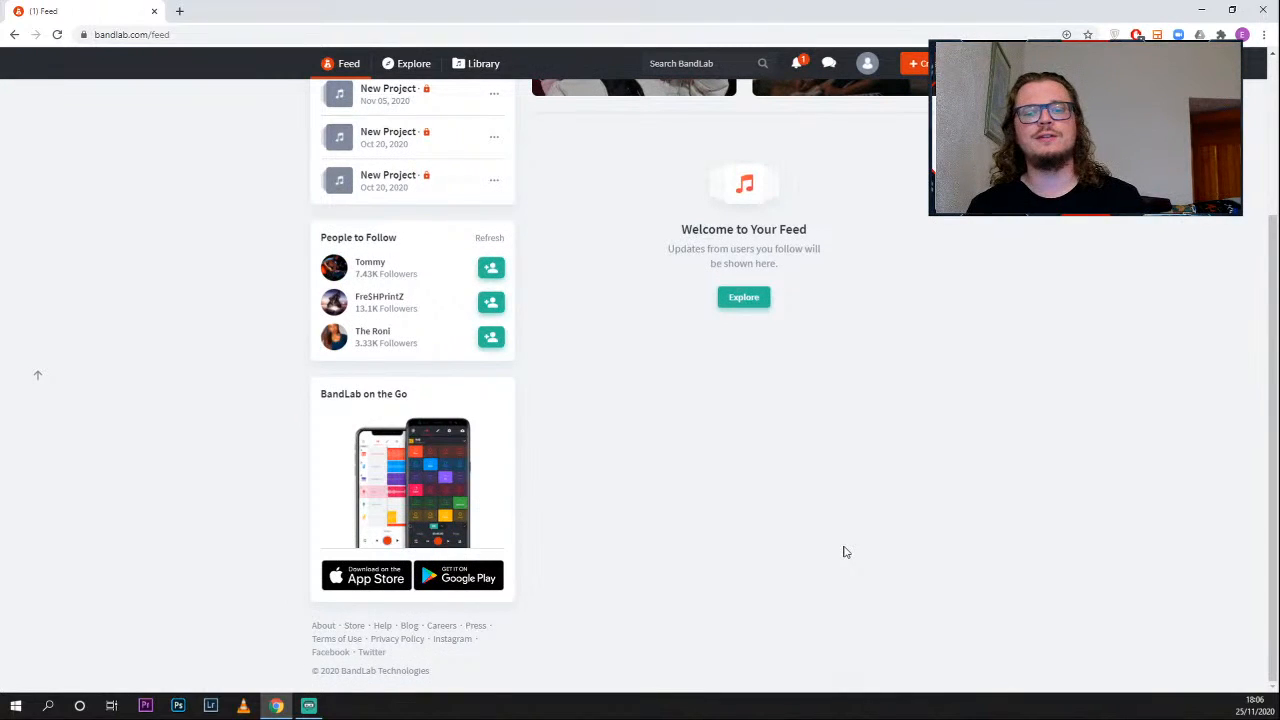
scroll(843, 552, "up", 3)
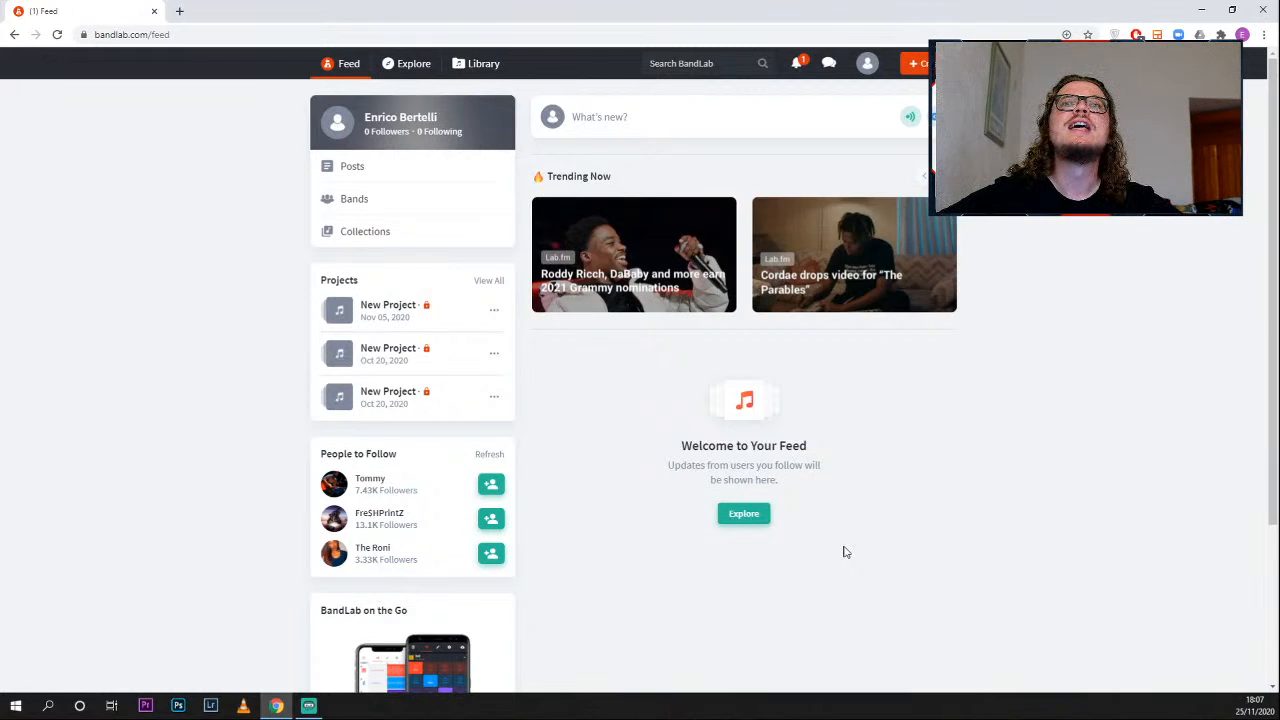
left_click(928, 72)
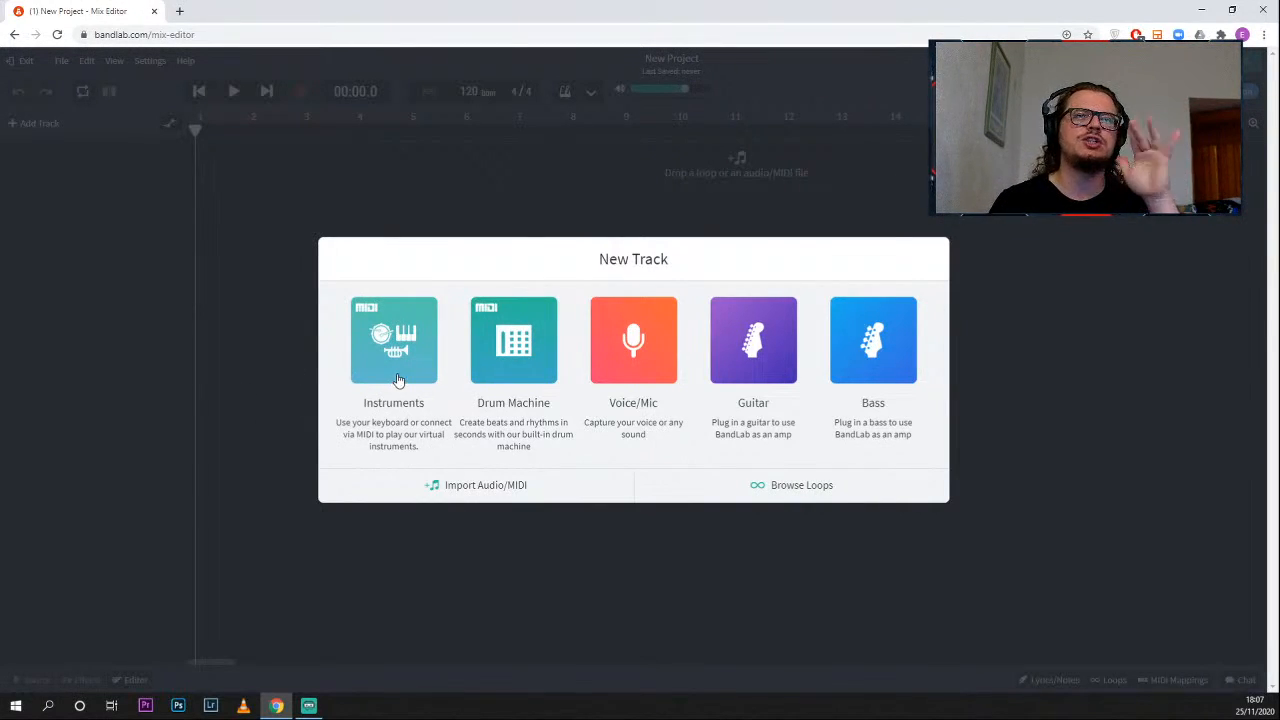
left_click(522, 366)
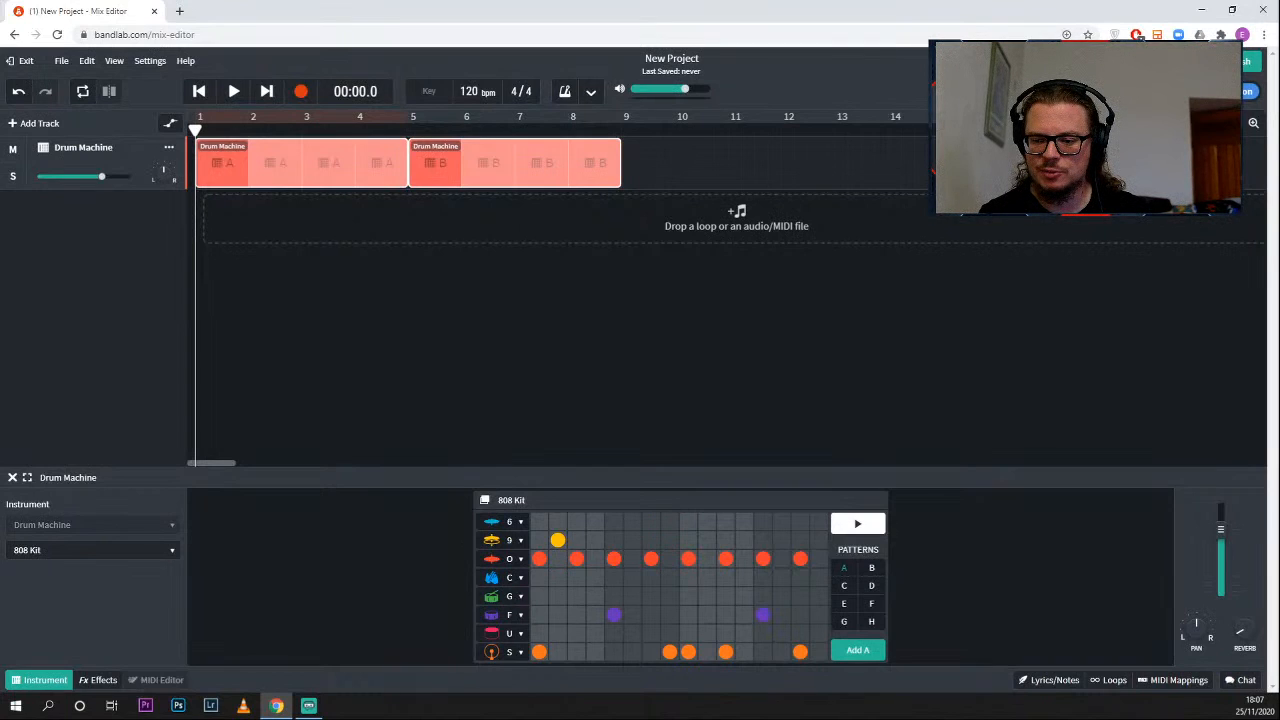
- Deselect the drum machine regions, play the default A and B patterns through, and stop playback after them
key("alt+Tab")
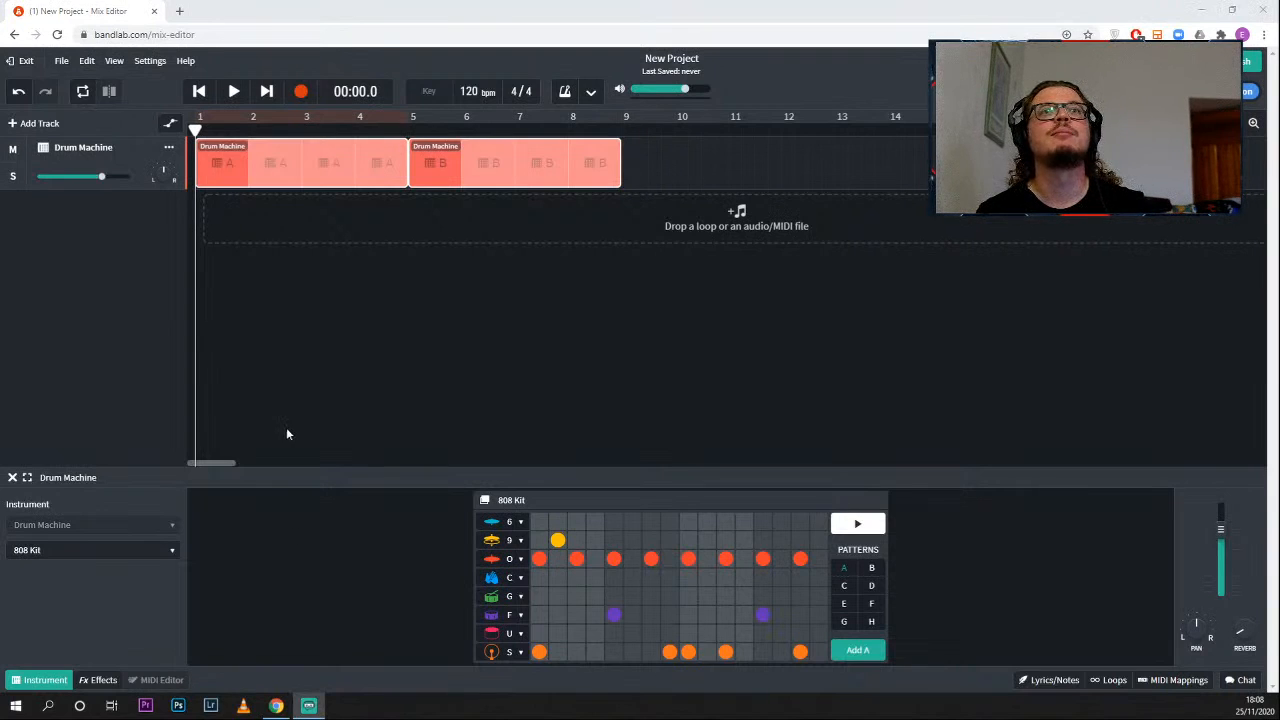
left_click(283, 396)
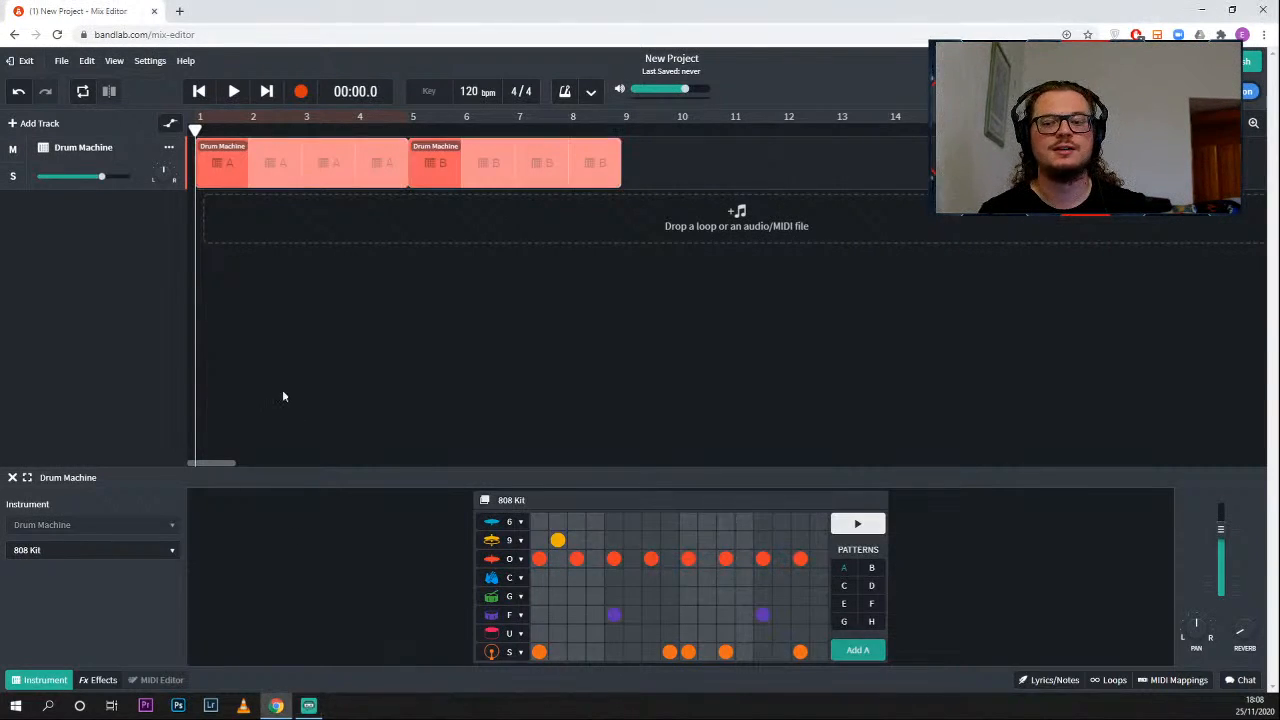
key("space")
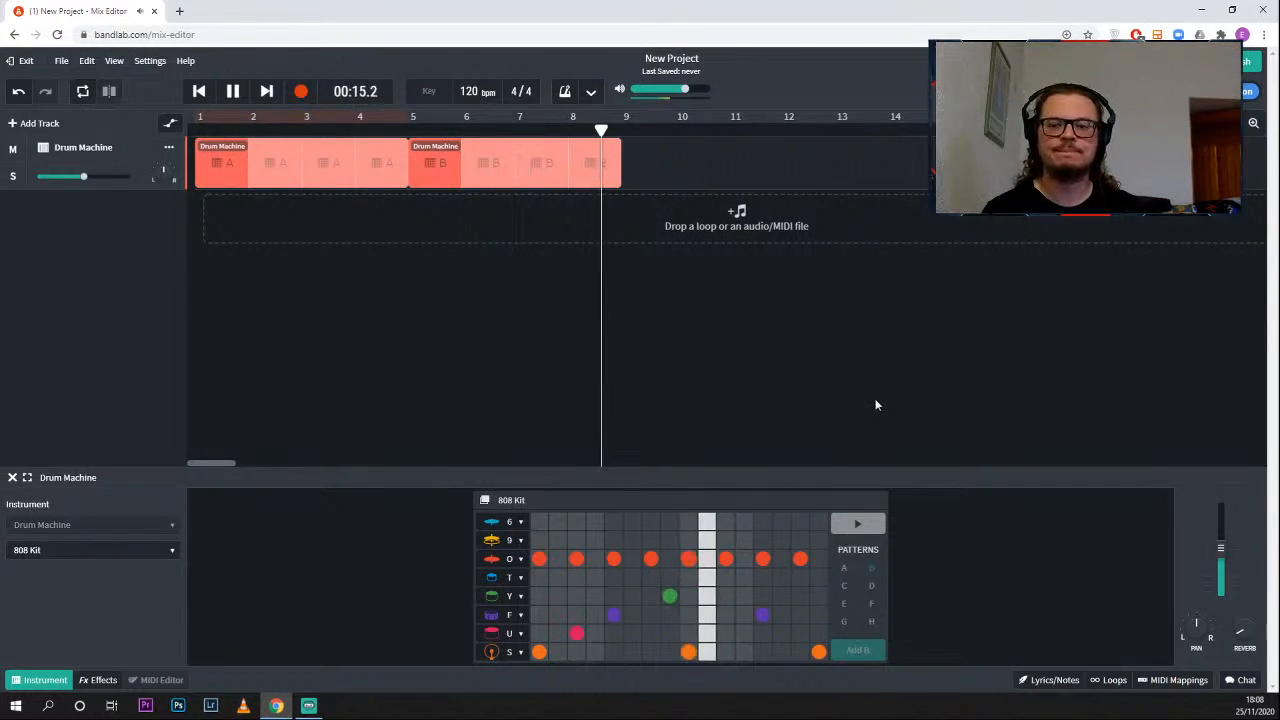
key("space")
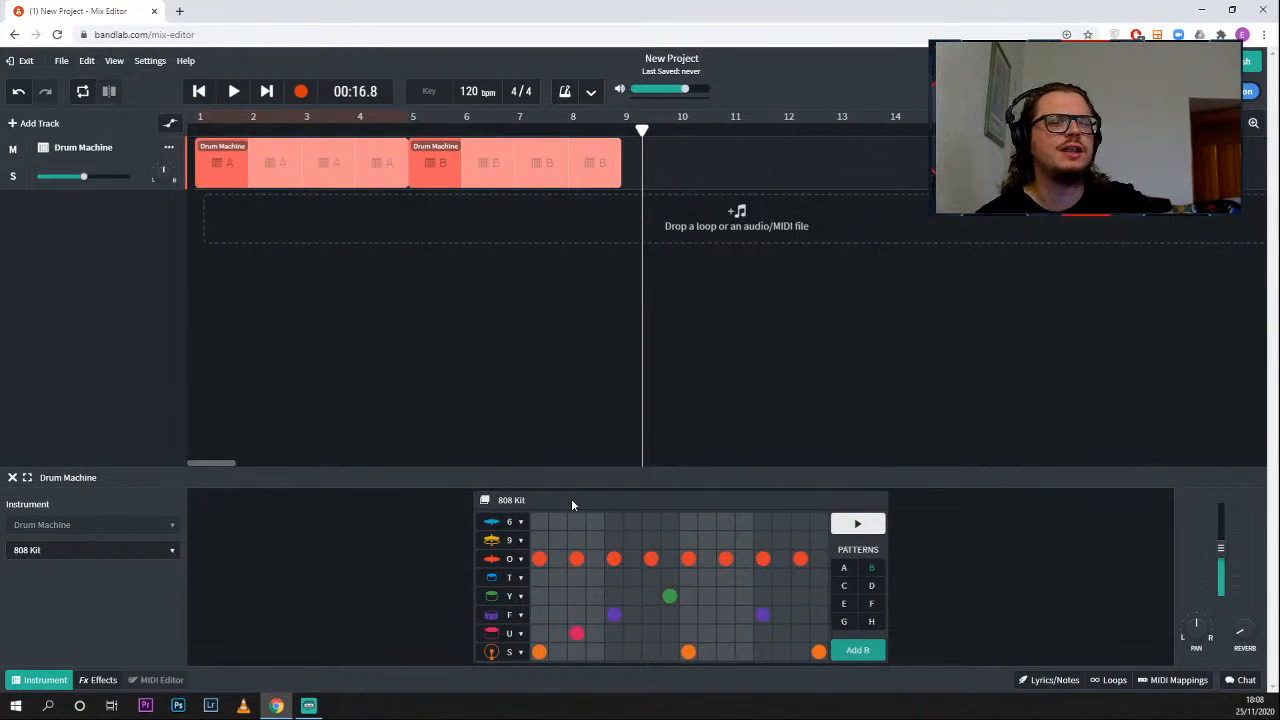
- Check the alternative sounds for the closed hi-hat row and change the drum kit to Cinematic
left_click(521, 560)
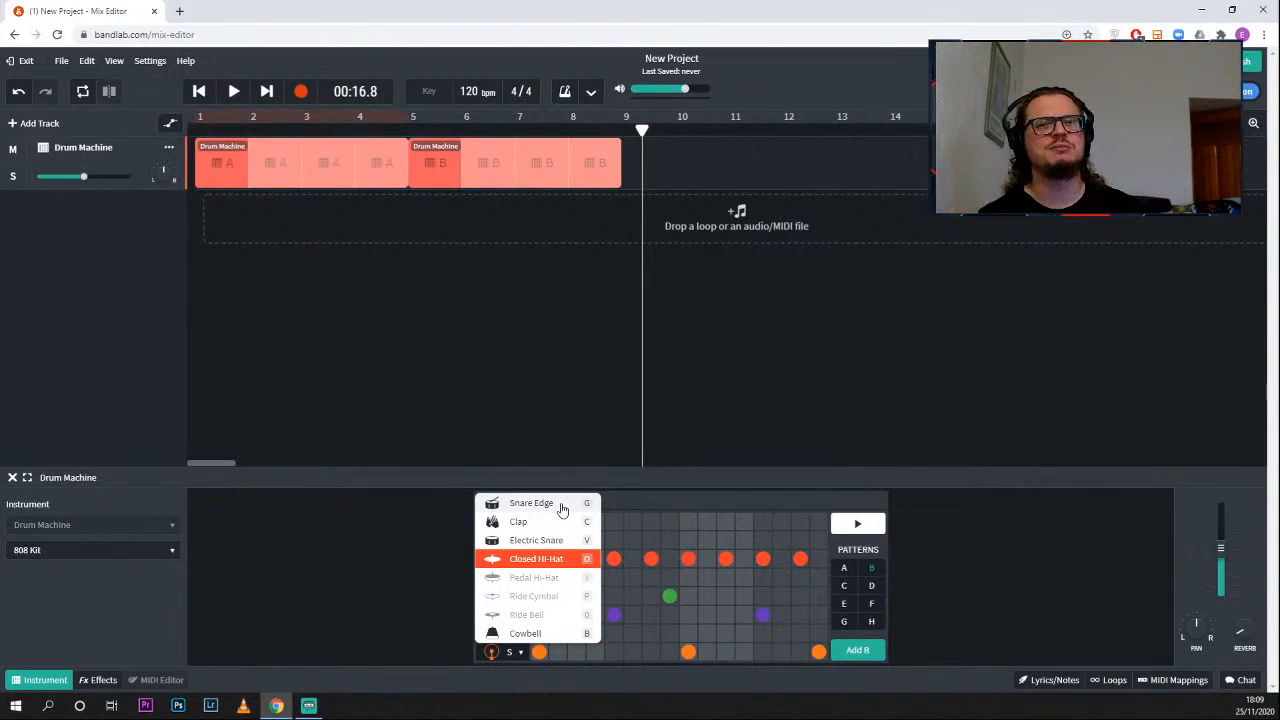
left_click(384, 585)
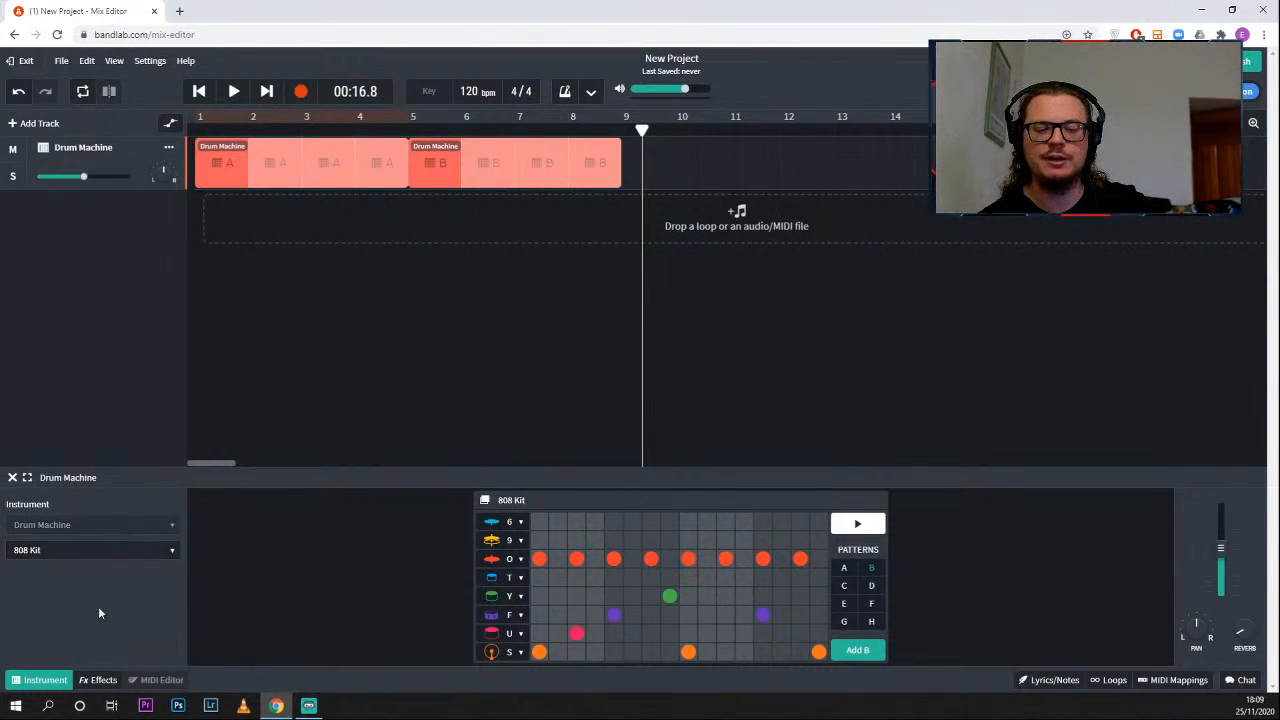
left_click(150, 551)
mouse_move(168, 551)
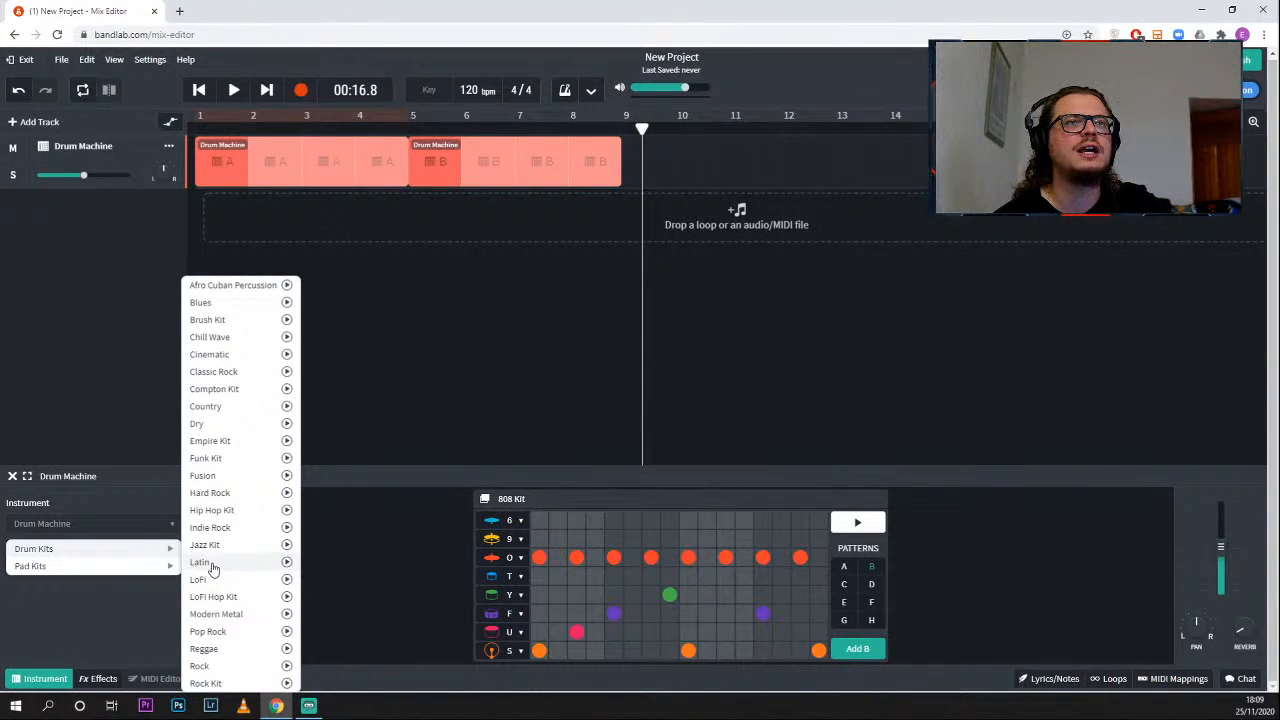
left_click(241, 356)
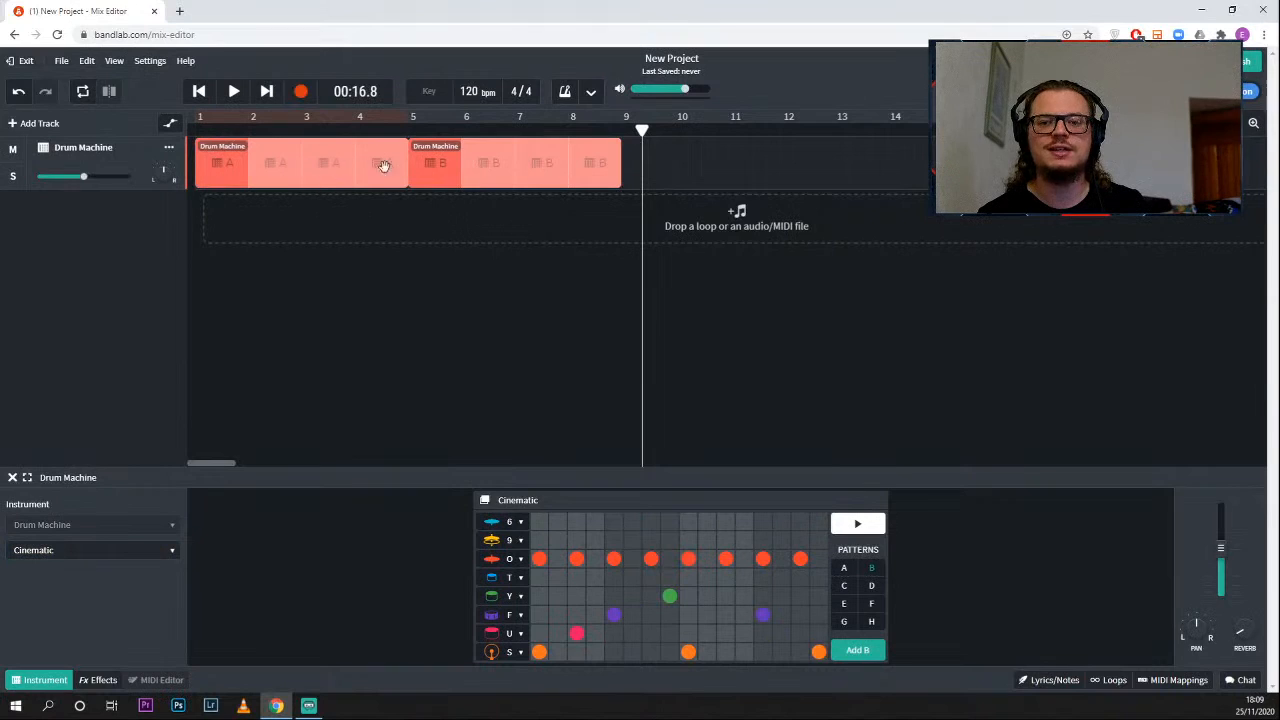
- Delete both default Drum Machine regions from the track's timeline
left_click(356, 178)
key("Delete")
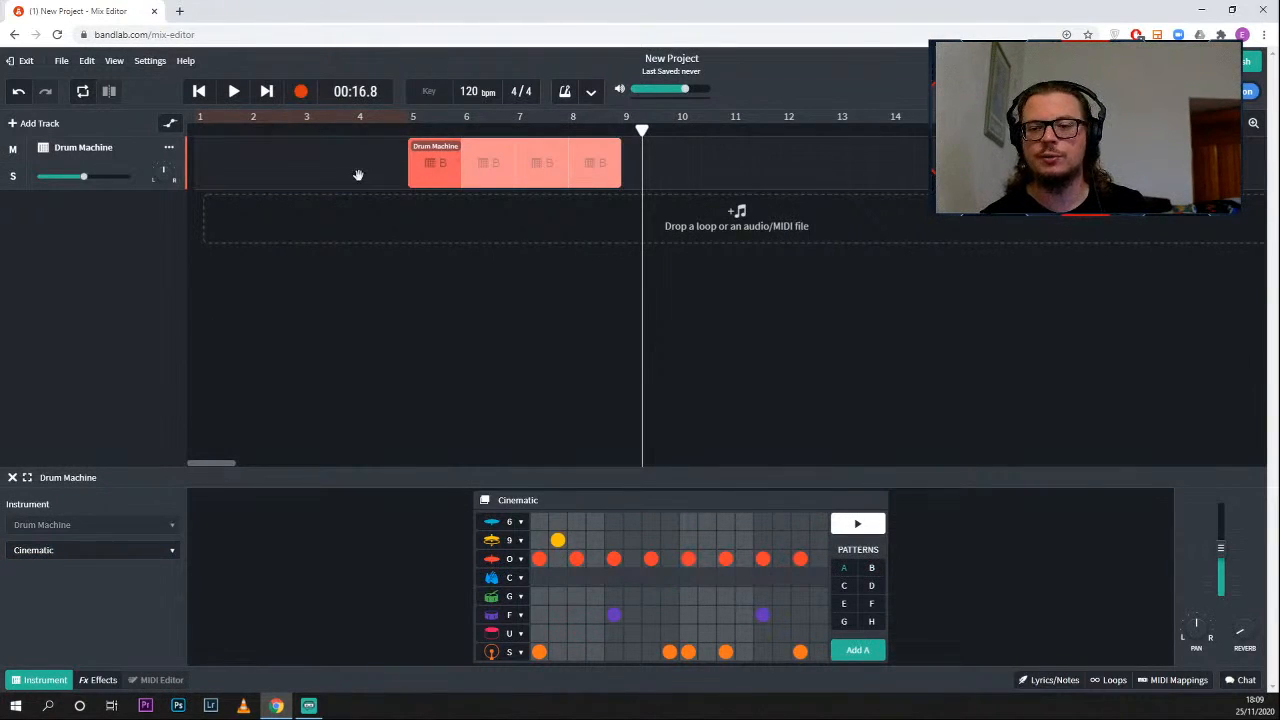
key("Delete")
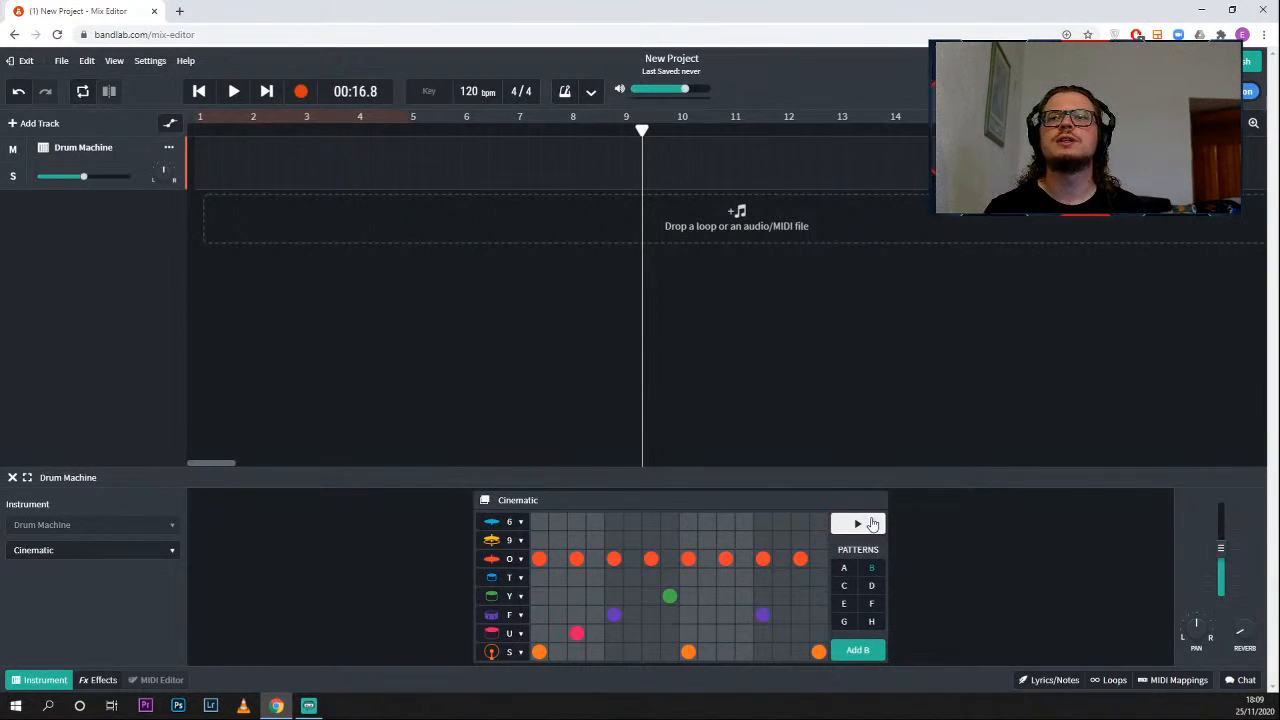
- Compare drum patterns A and B, and preview pattern A briefly
left_click(843, 569)
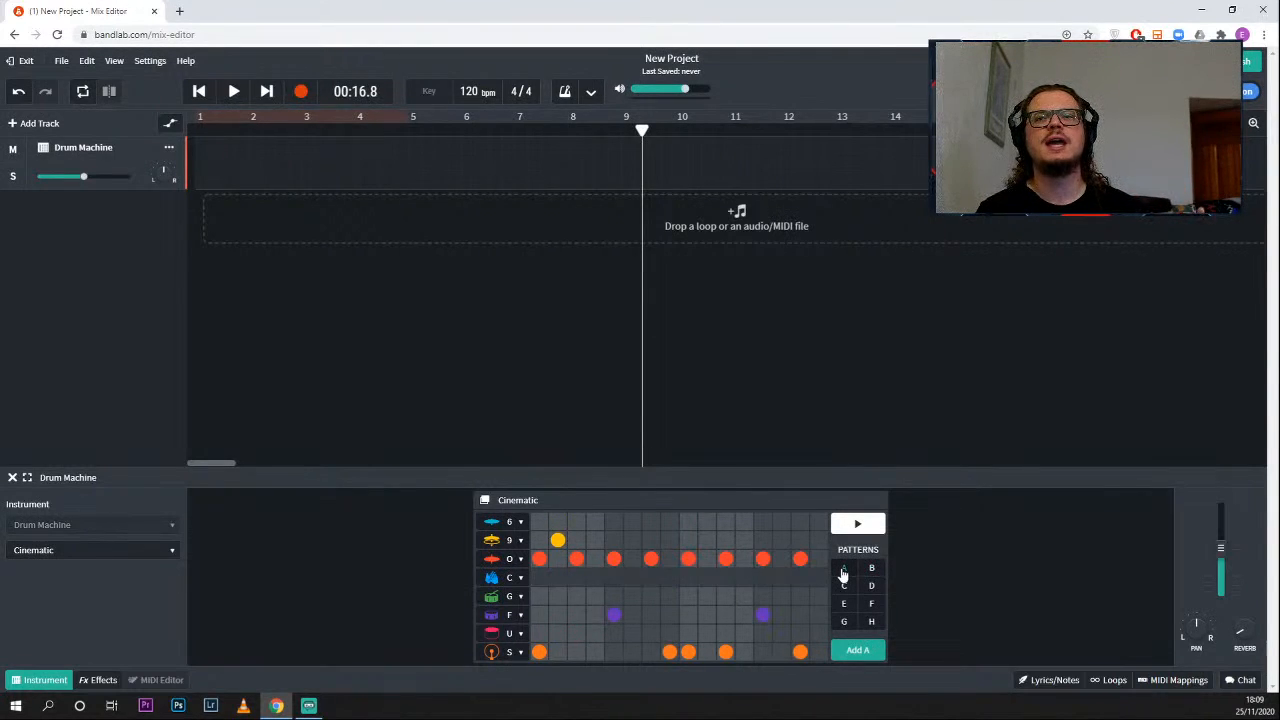
left_click(872, 572)
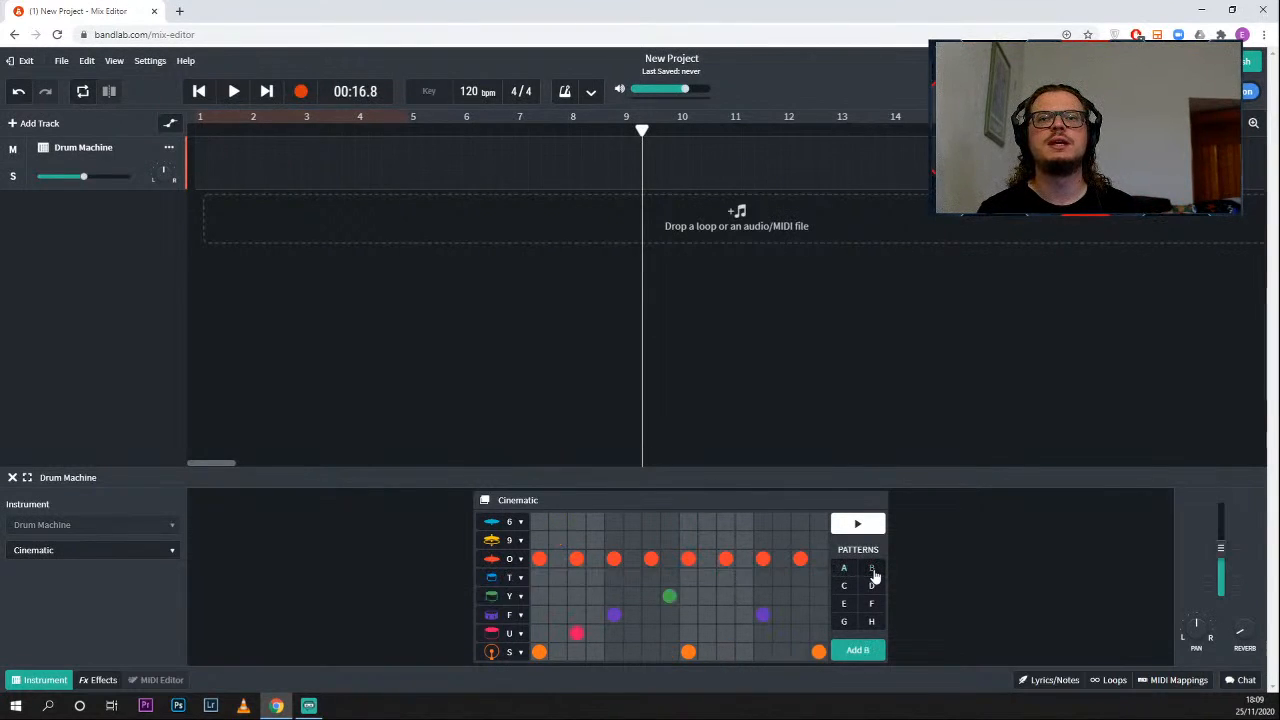
left_click(845, 570)
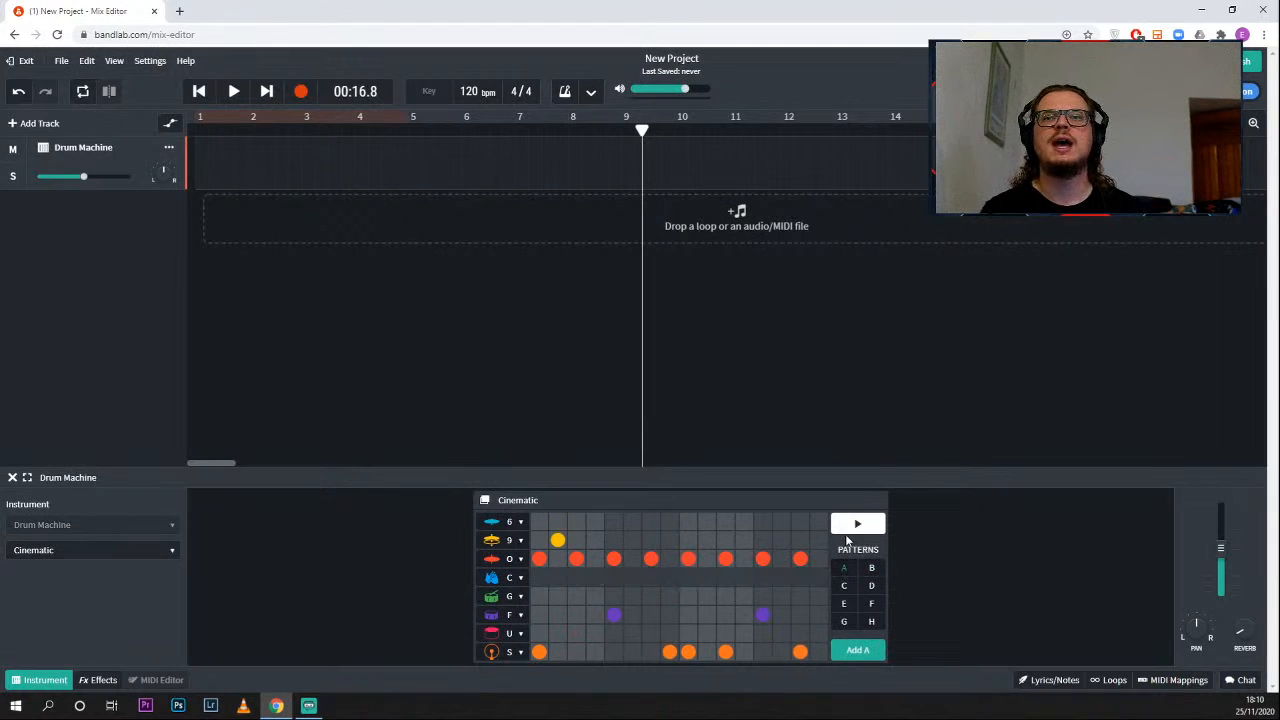
left_click(857, 525)
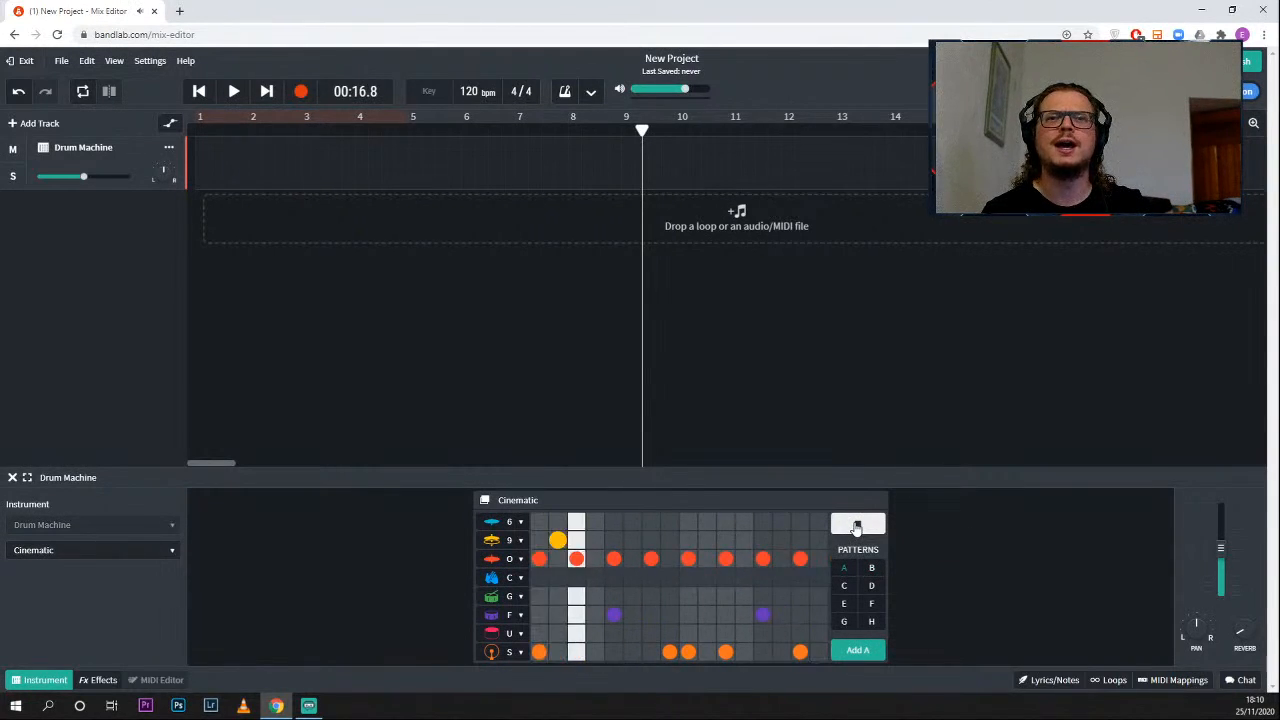
left_click(857, 527)
- Remove every hit from drum pattern A so that its step grid is empty
left_click(800, 652)
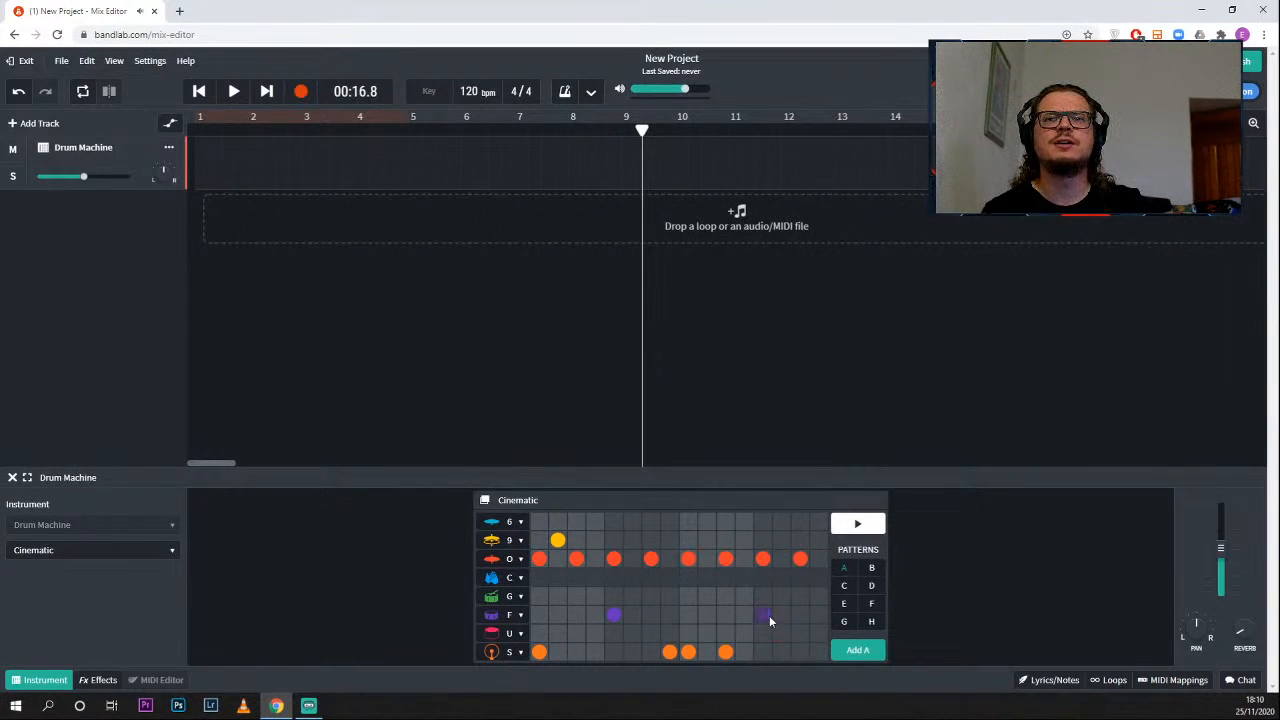
left_click(760, 560)
left_click(688, 558)
left_click(651, 558)
left_click(613, 558)
left_click(577, 560)
left_click(557, 540)
left_click(540, 558)
left_click(538, 652)
left_click(613, 615)
left_click(670, 652)
left_click(722, 652)
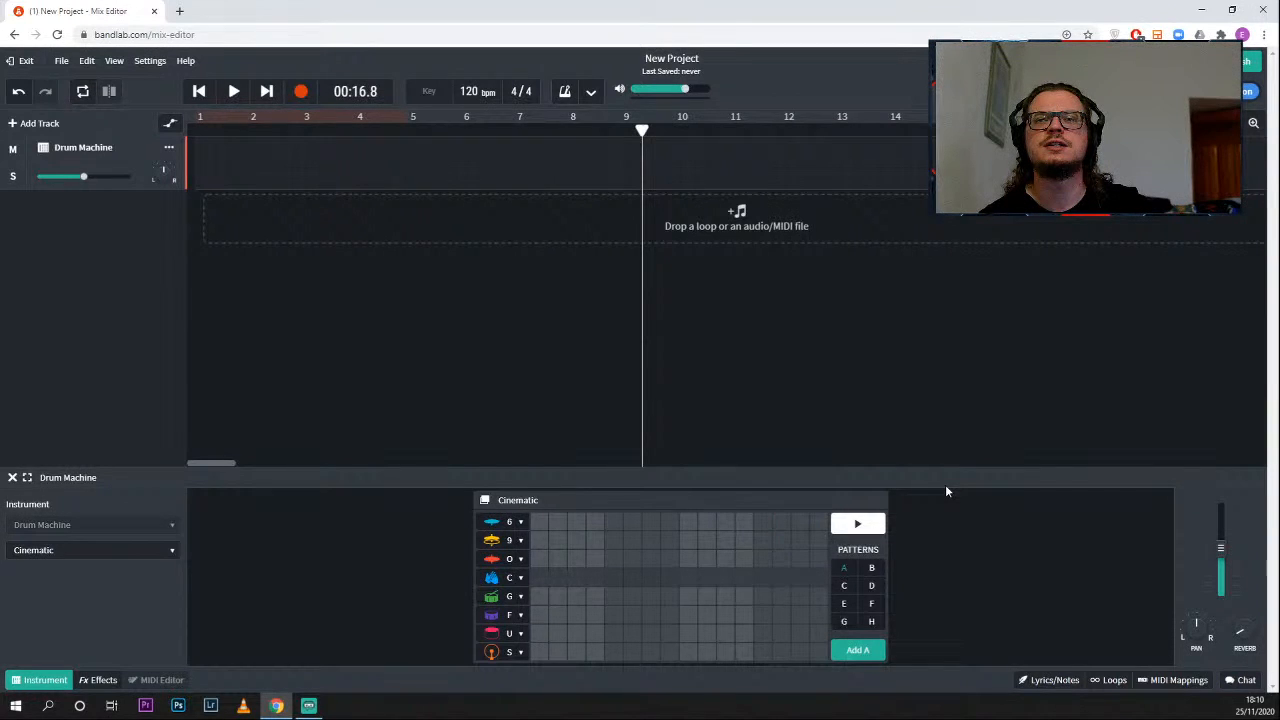
- Start the pattern A preview and add hits in row S at steps 1, 4, 7, 10 and 11
key("space")
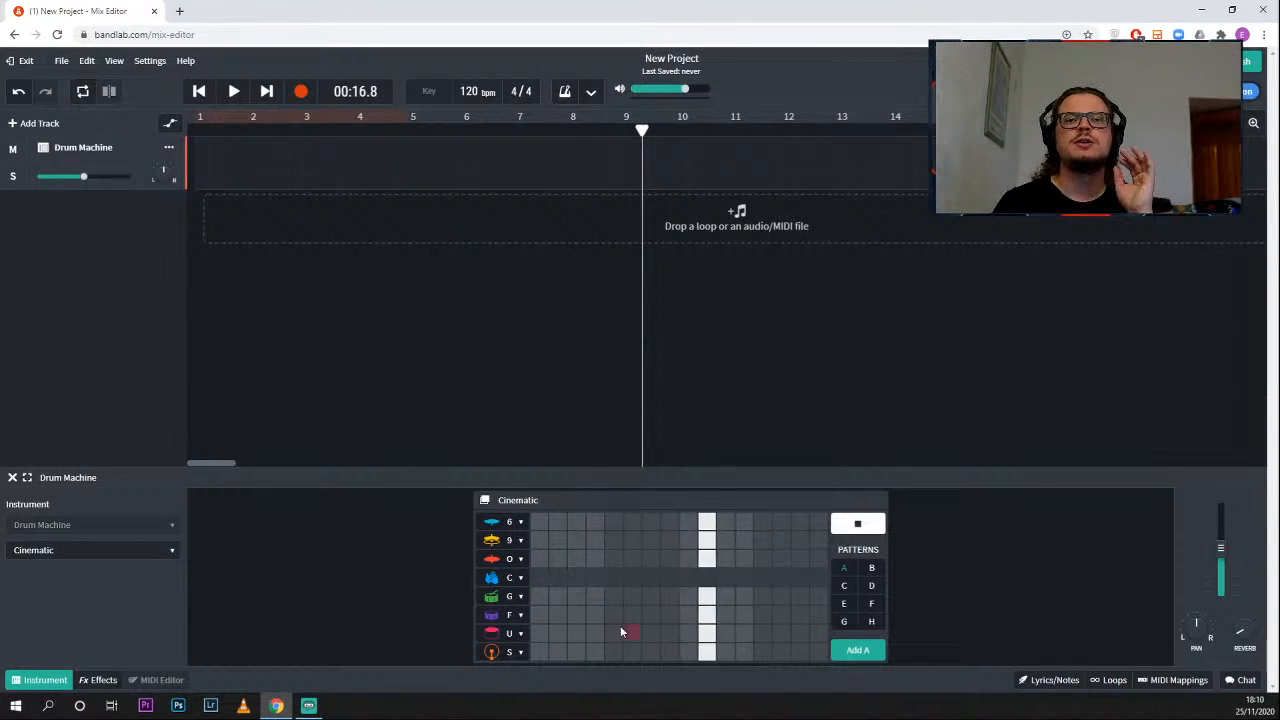
left_click(540, 652)
left_click(595, 652)
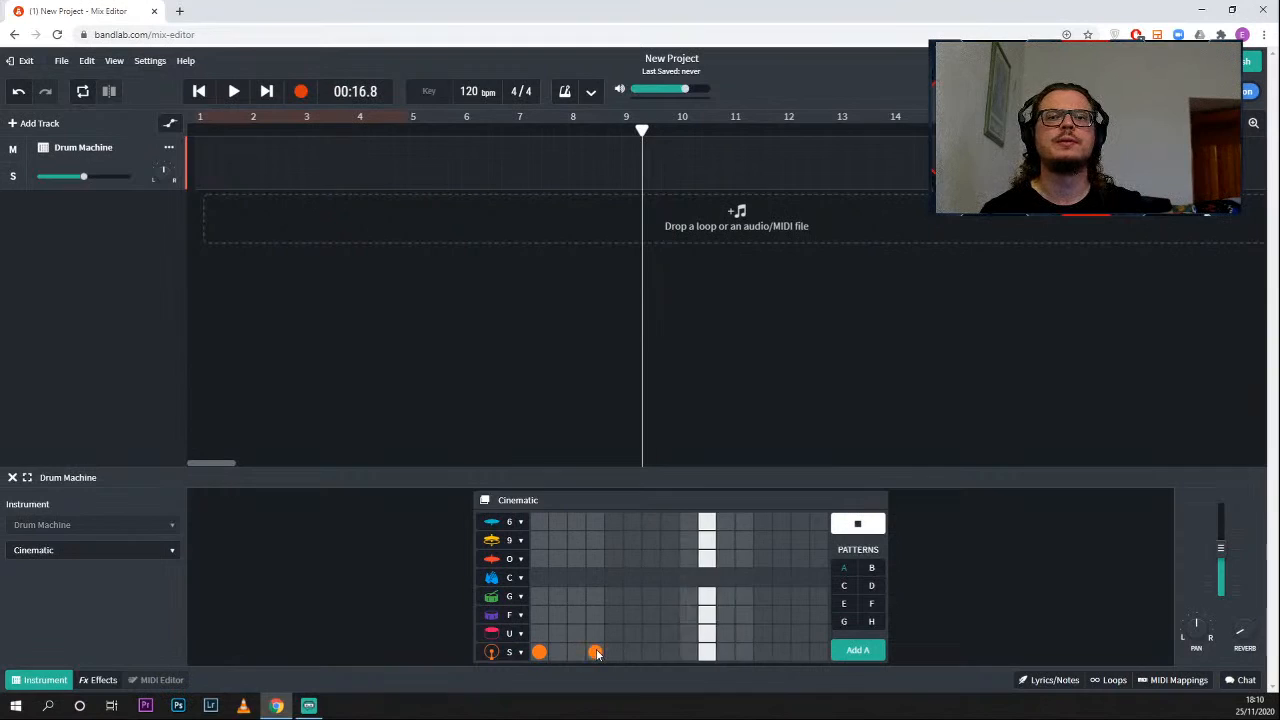
left_click(651, 652)
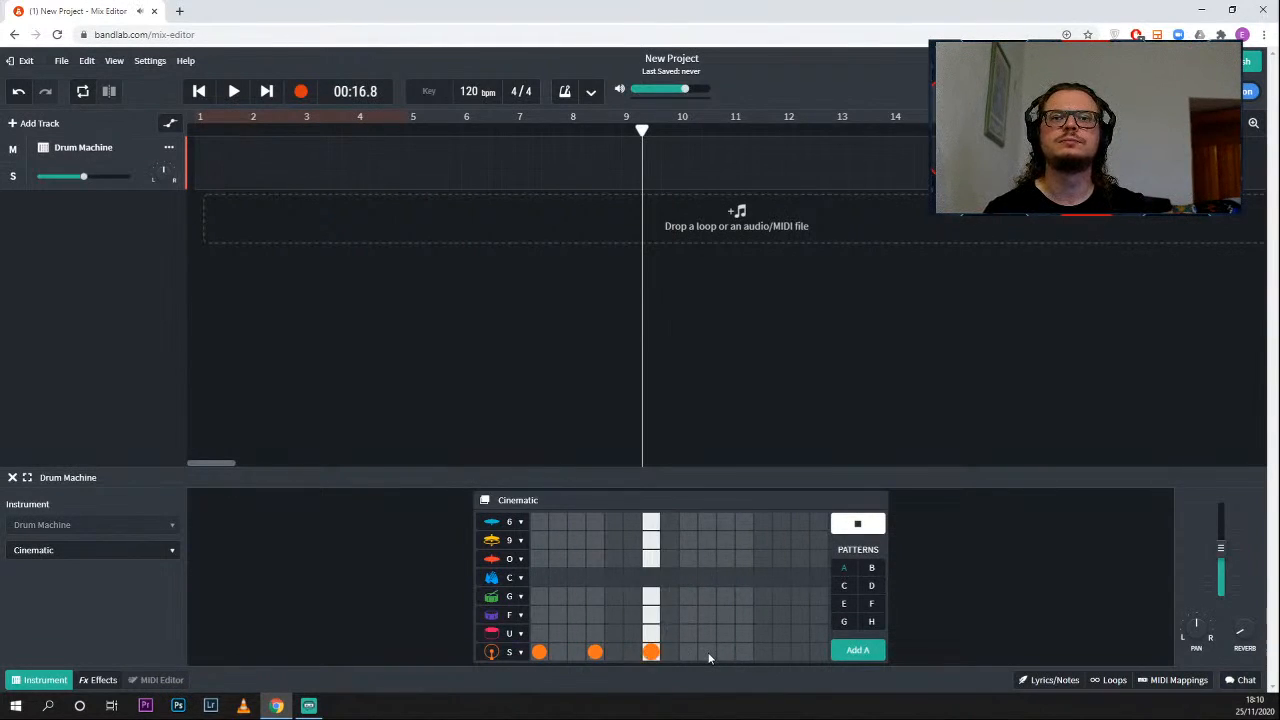
left_click(707, 652)
left_click(726, 652)
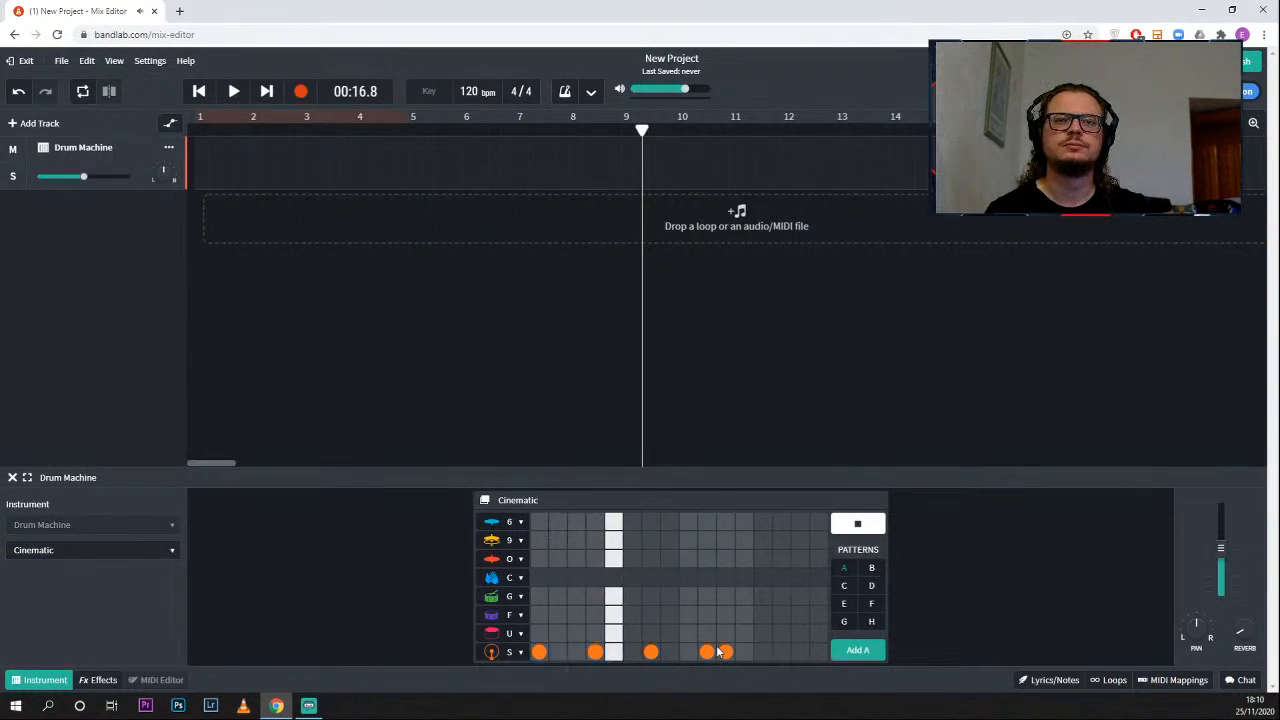
- Add a row U hit at step 13 and row F hits at steps 2 and 9 of pattern A
left_click(763, 633)
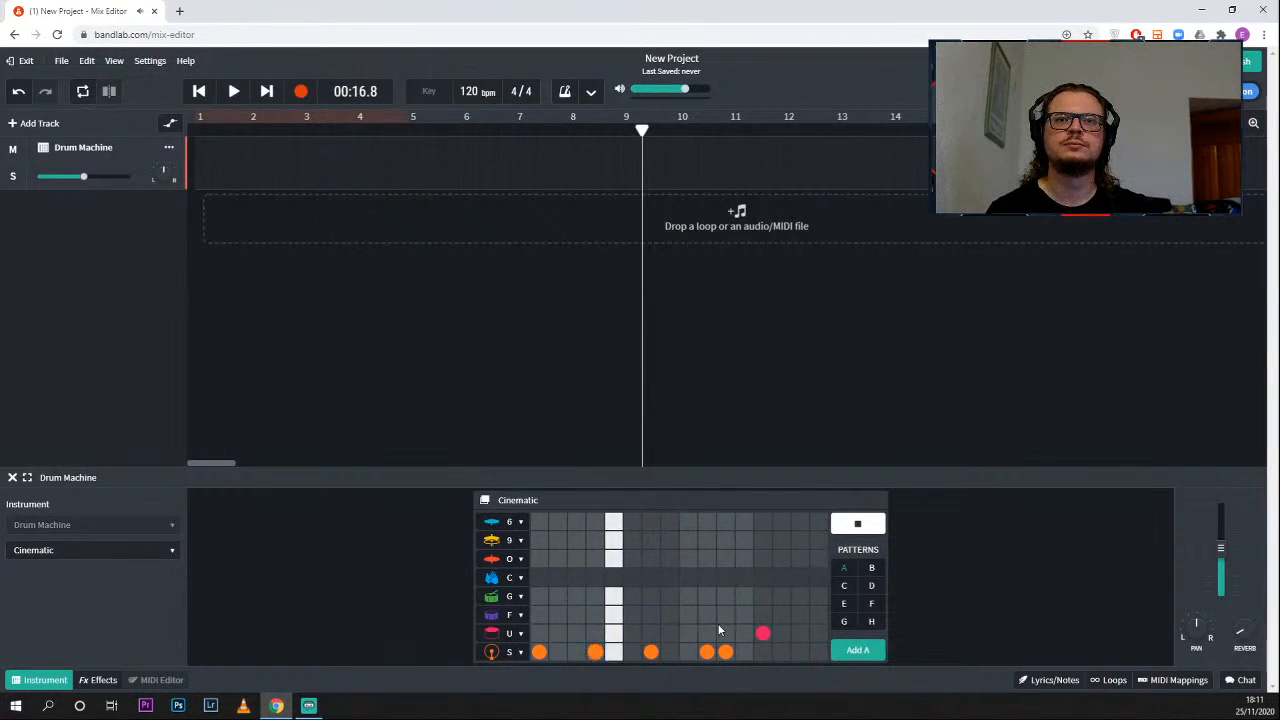
left_click(557, 615)
left_click(671, 615)
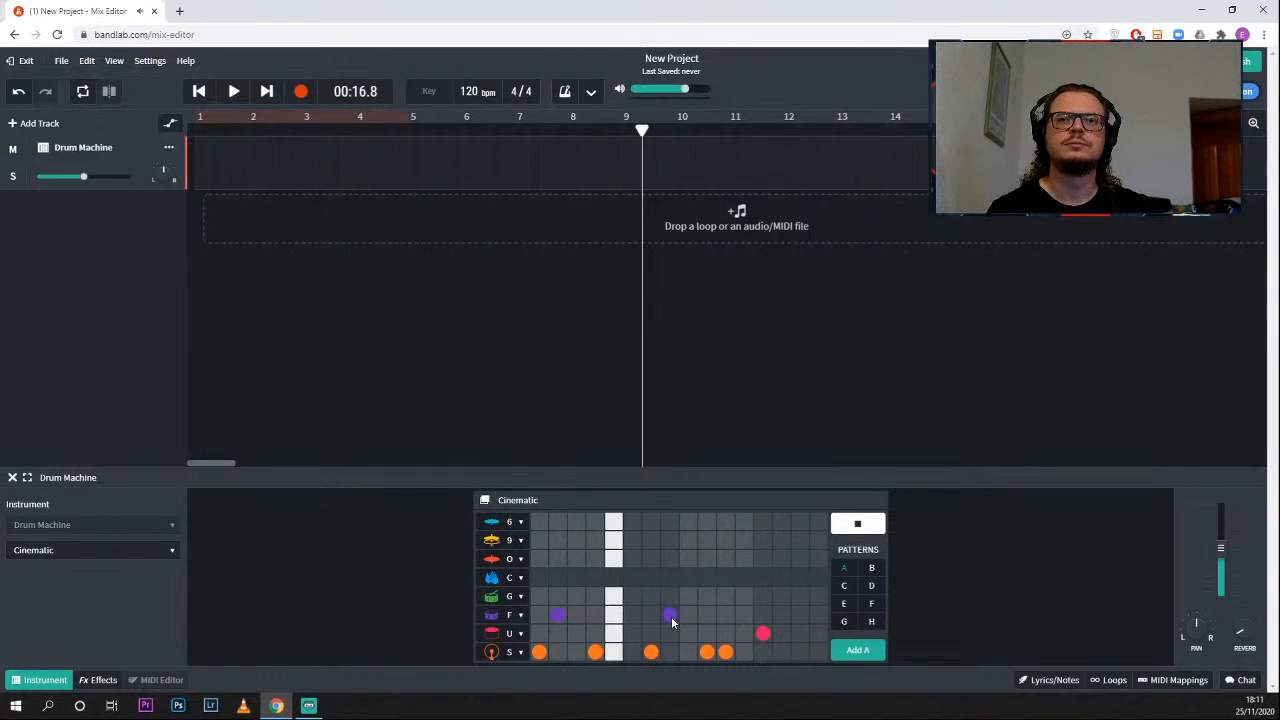
left_click(671, 615)
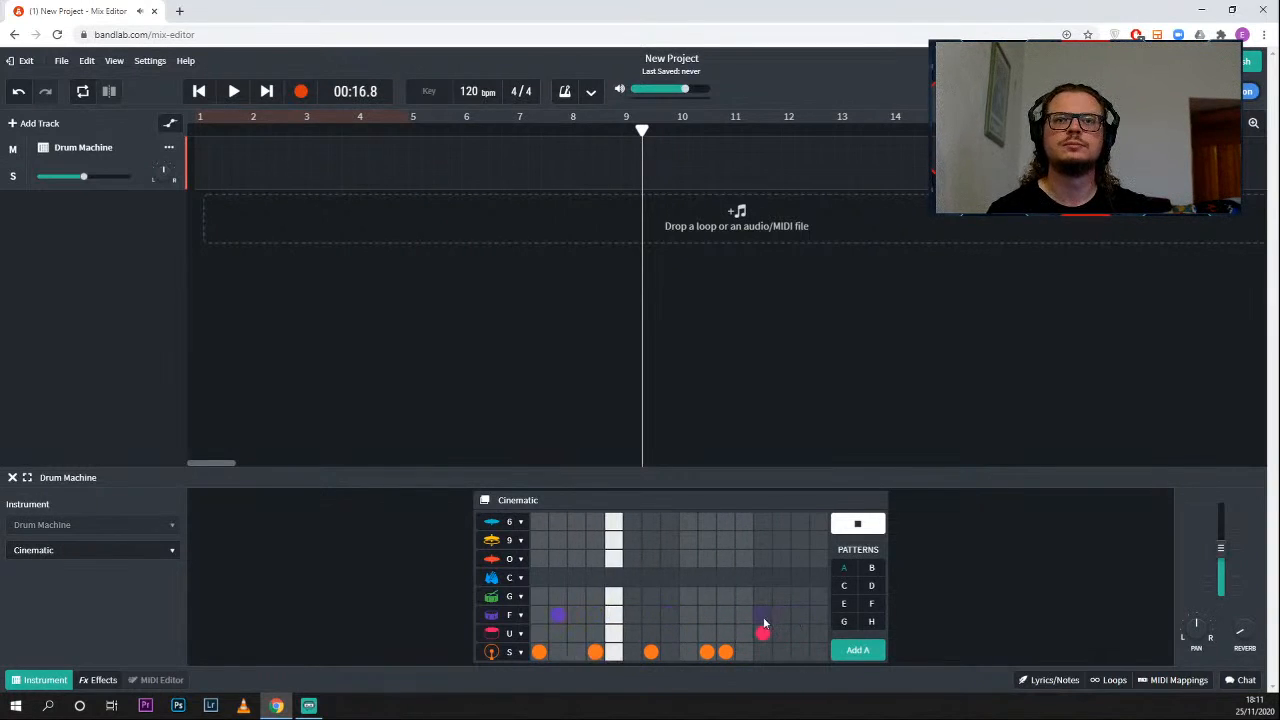
left_click(686, 615)
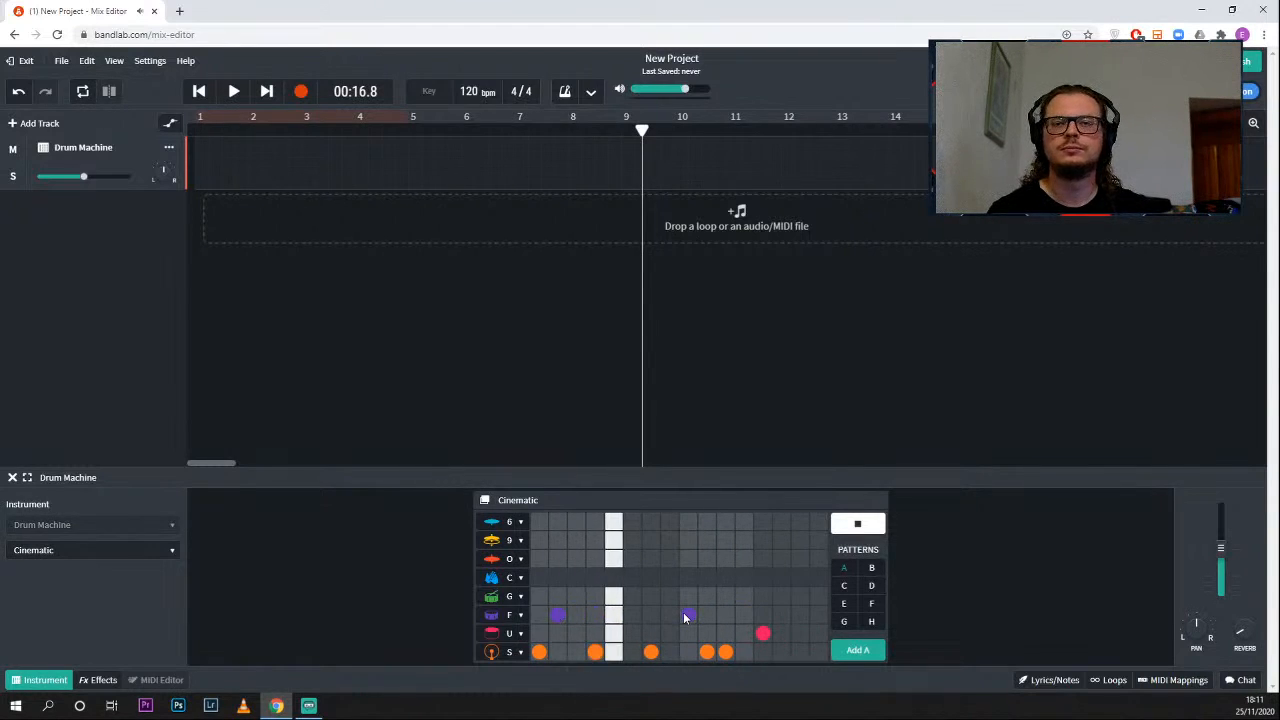
- Add hits in row O of pattern A at steps 1, 3, 5, 7, 9 and 10
left_click(539, 559)
left_click(576, 559)
left_click(614, 559)
left_click(646, 560)
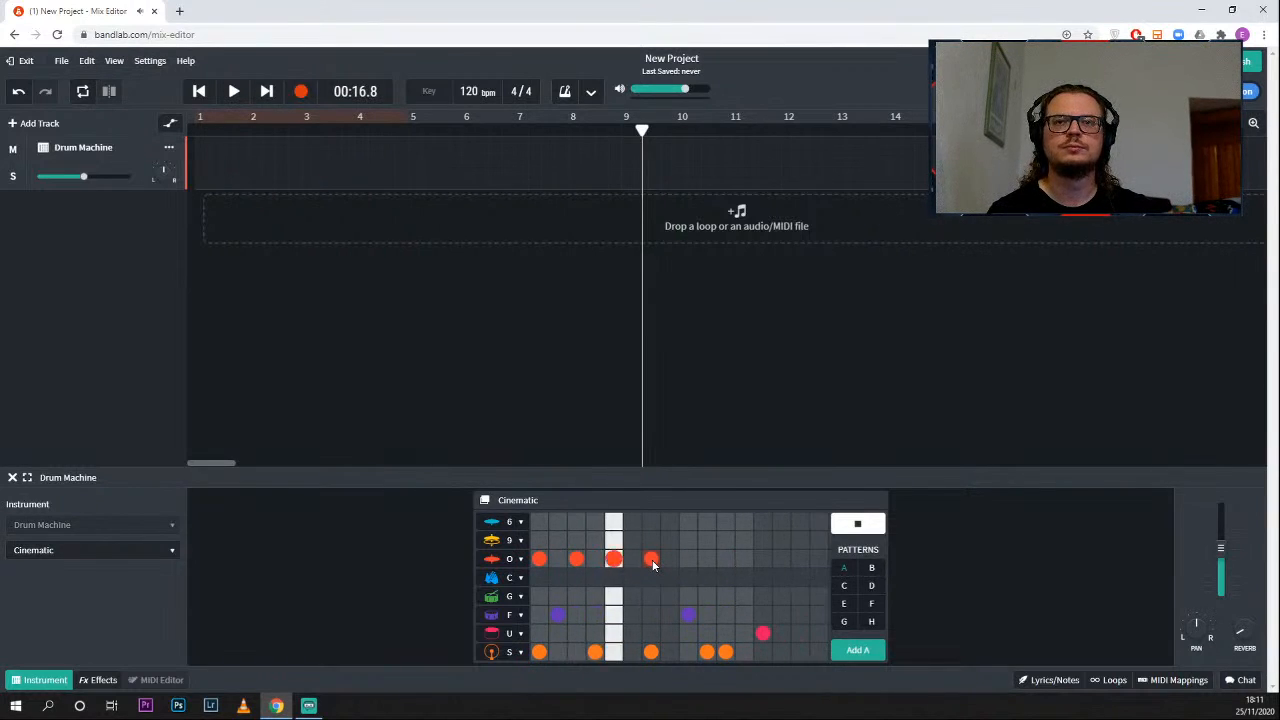
left_click(688, 559)
left_click(707, 559)
- Add a row 9 hit at step 11 and a row 6 hit at step 13, and stop the preview
left_click(725, 540)
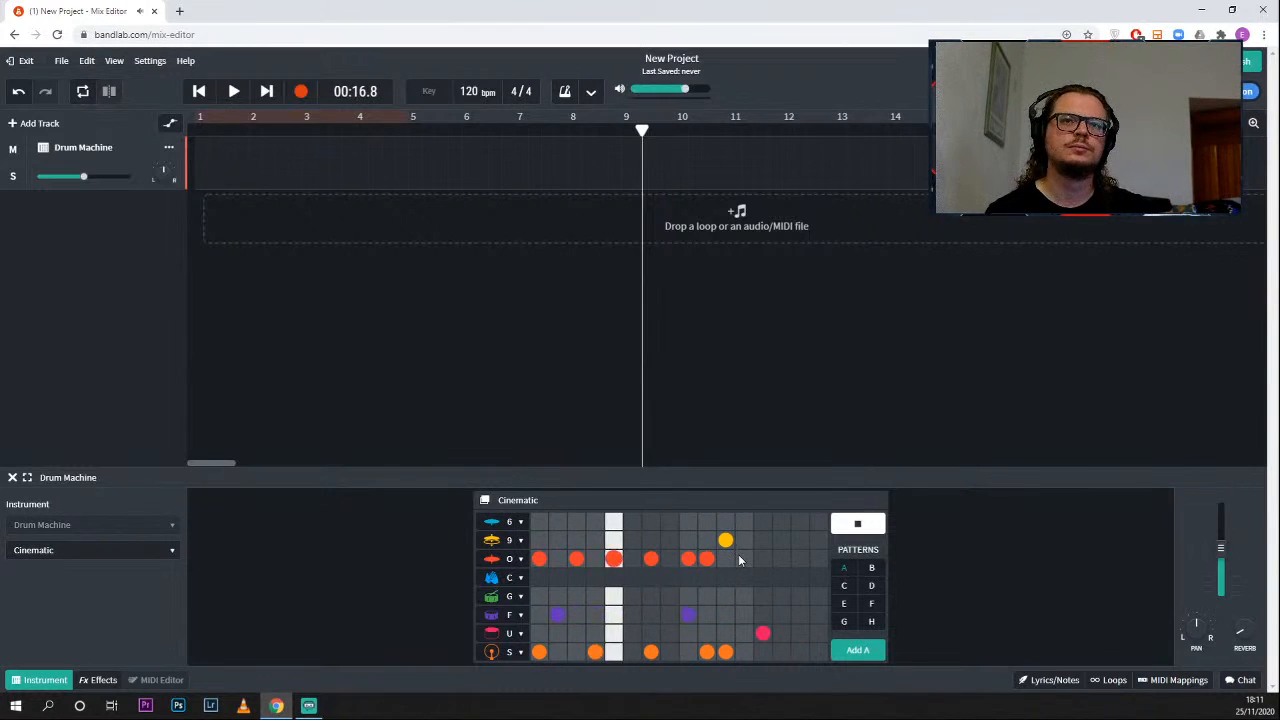
left_click(763, 522)
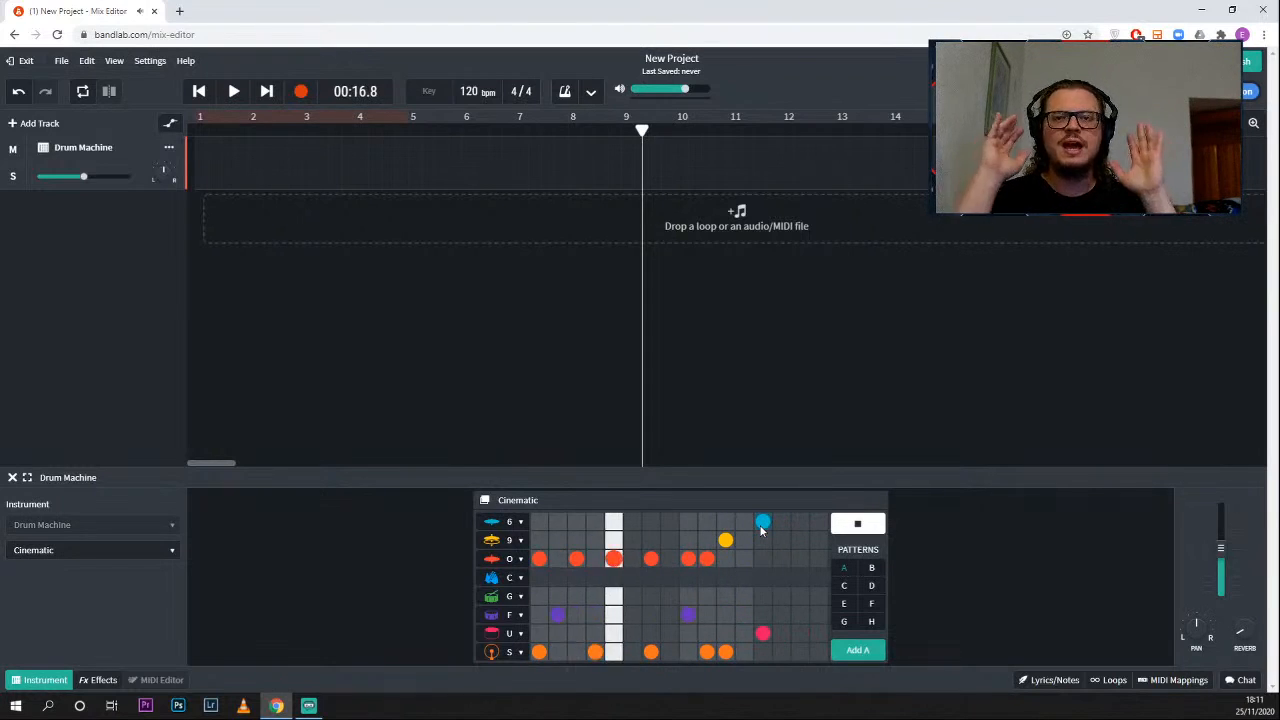
left_click(850, 526)
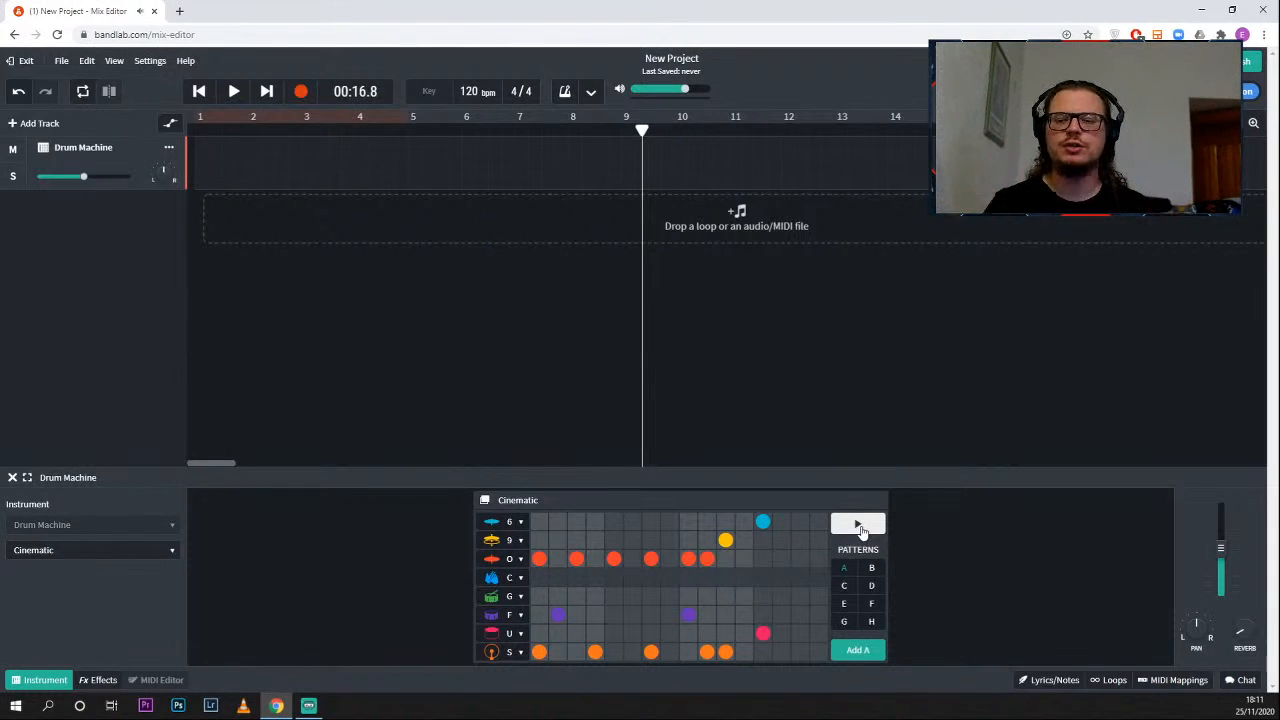
- Add pattern A at the start of the Drum Machine timeline and loop its region across four bars
left_click_drag(642, 150, 170, 102)
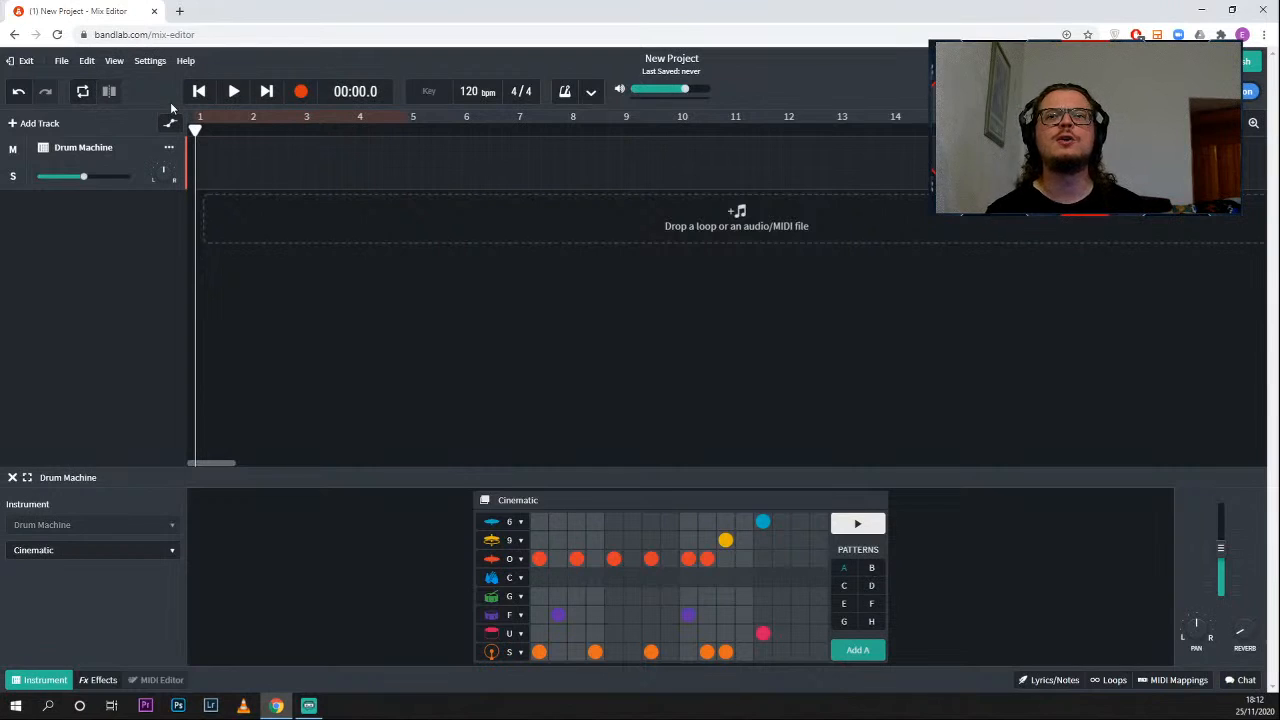
left_click(856, 651)
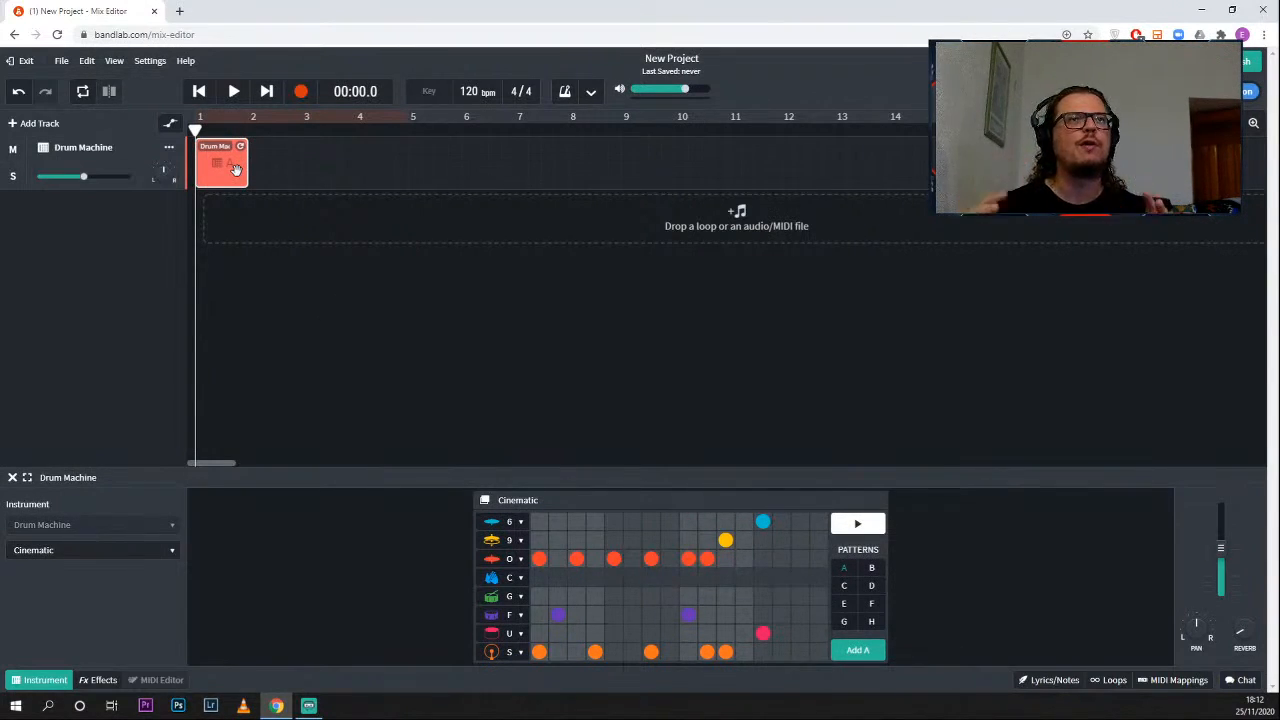
left_click_drag(240, 146, 401, 157)
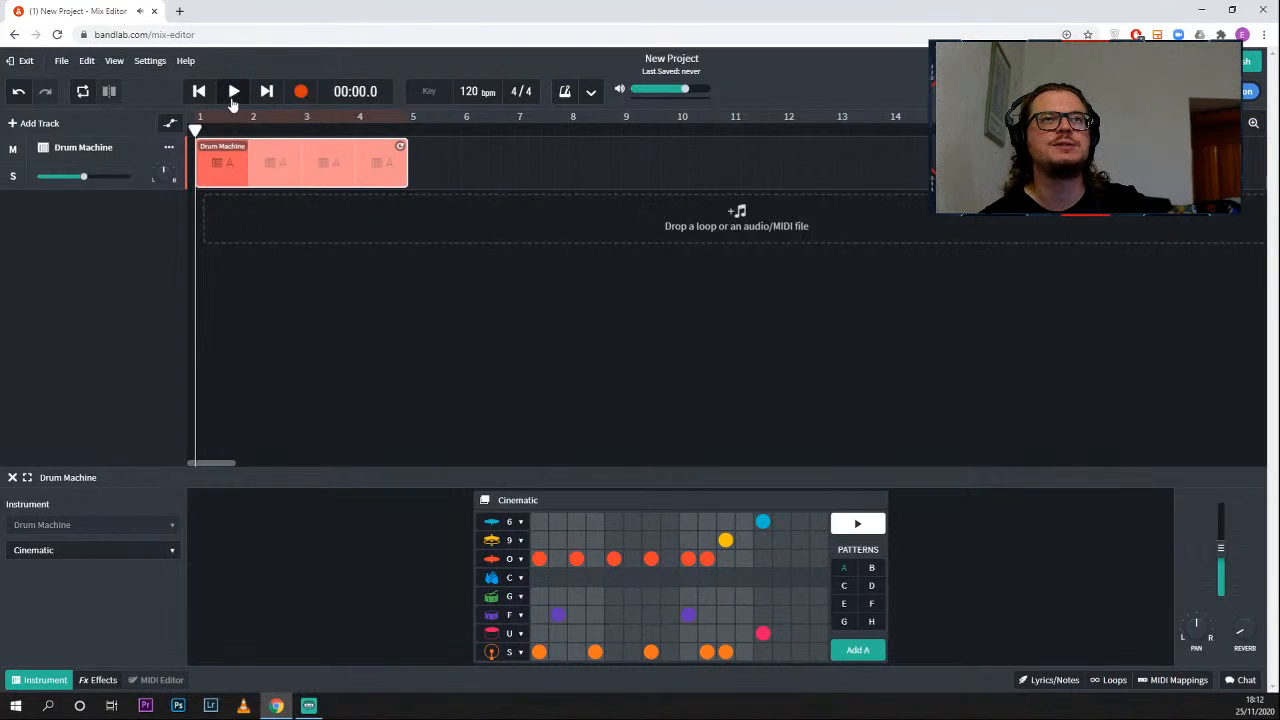
- Play back the looped pattern A region, and shorten it to three bars
left_click(233, 92)
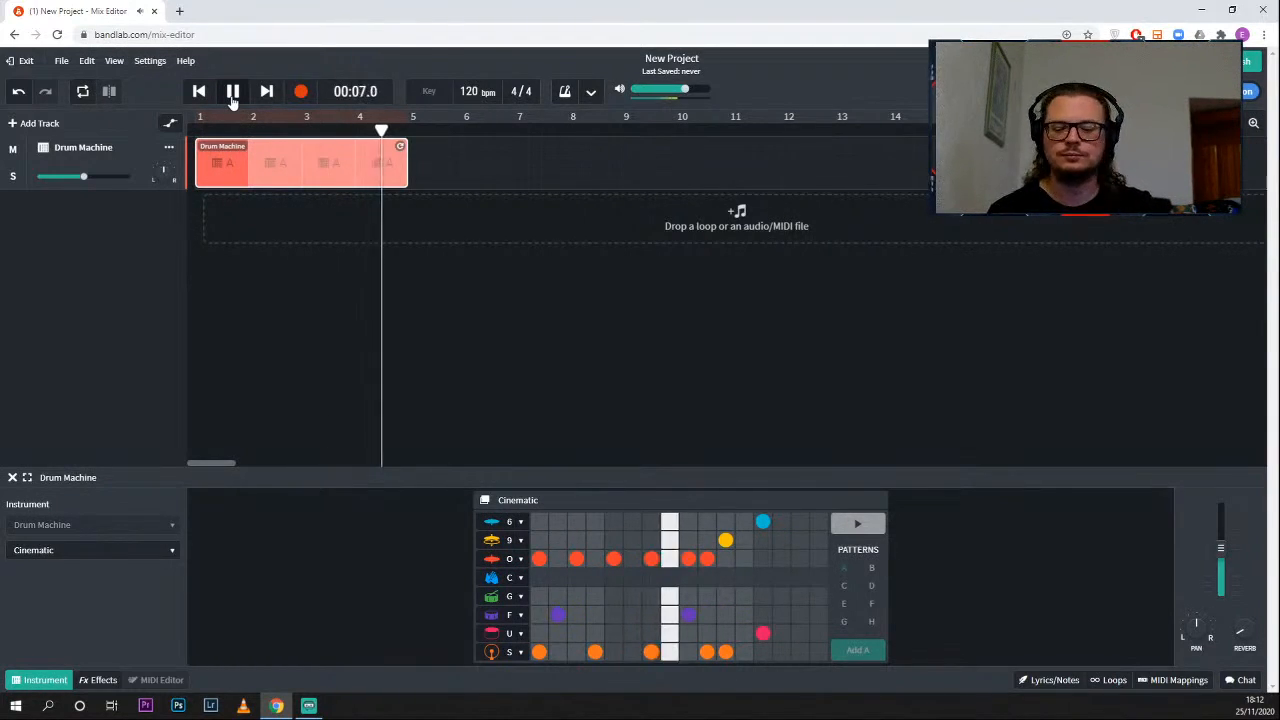
left_click(232, 93)
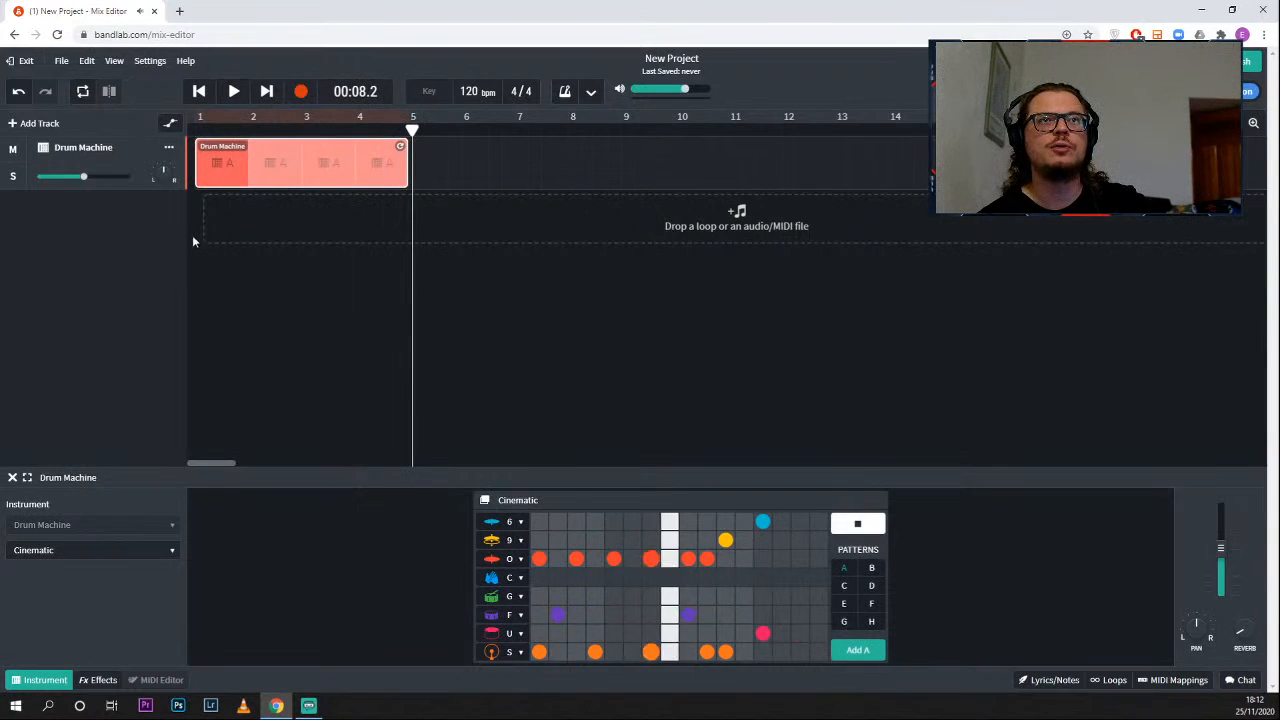
left_click(857, 524)
left_click_drag(400, 146, 355, 130)
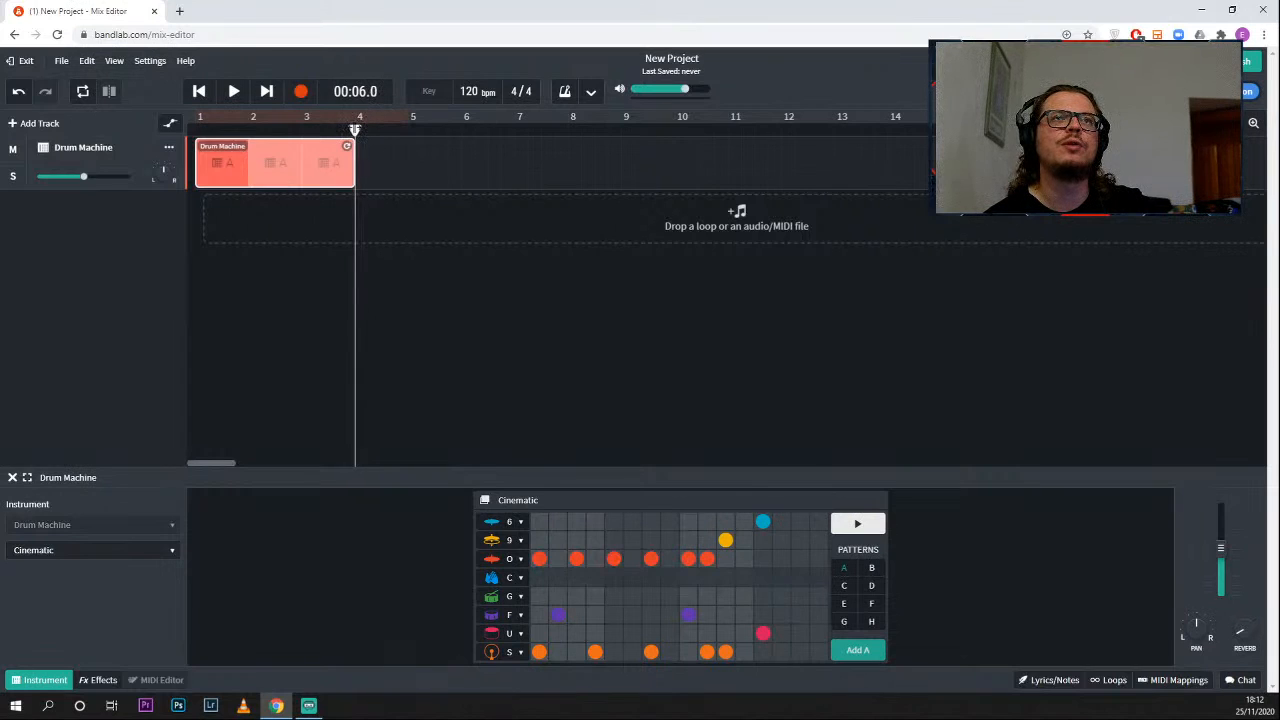
- In pattern B, rearrange row S hits to steps 1, 2, 4, 5, 7, 8 and 16, and row U hits to 3, 6 and 9
left_click(868, 568)
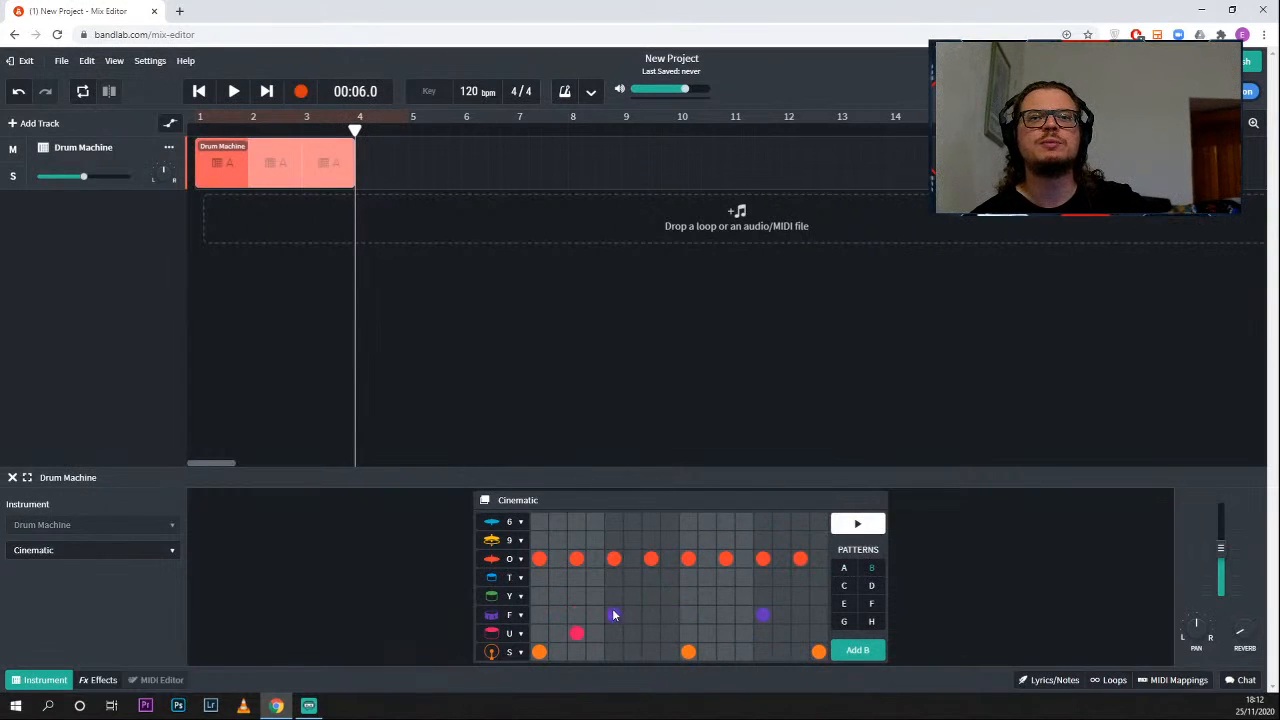
left_click(558, 653)
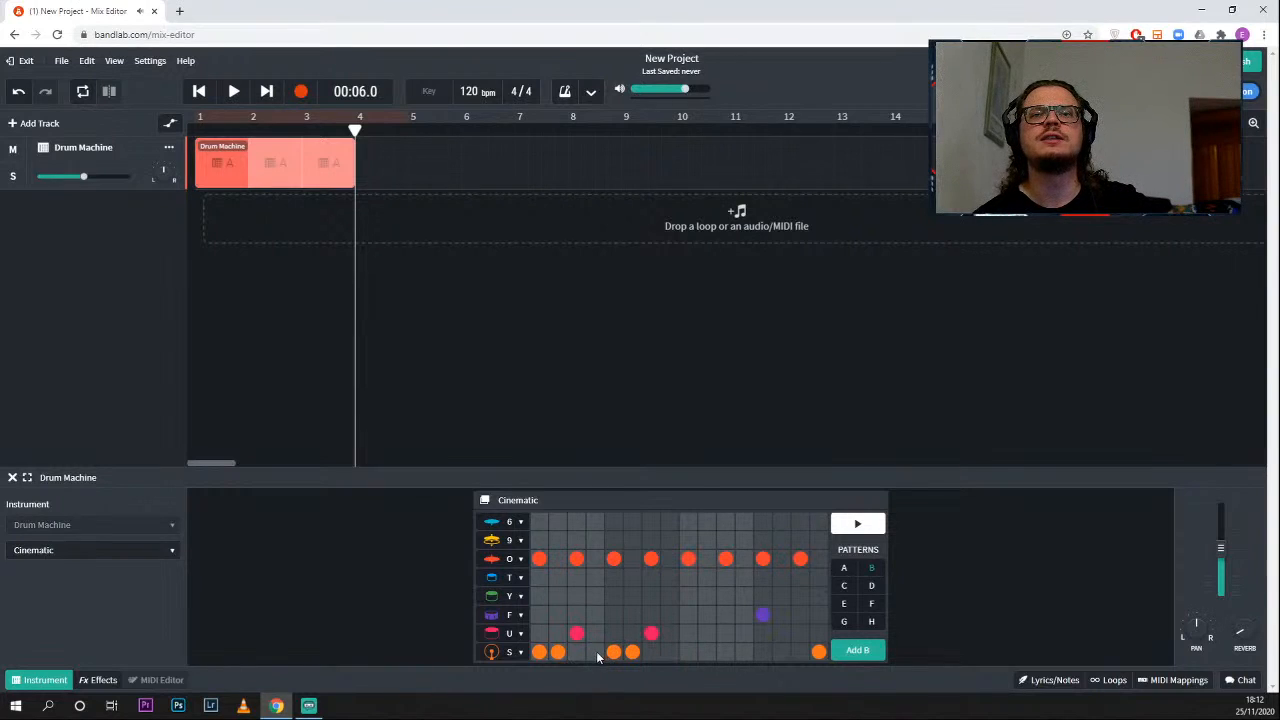
left_click(632, 633)
left_click(632, 651)
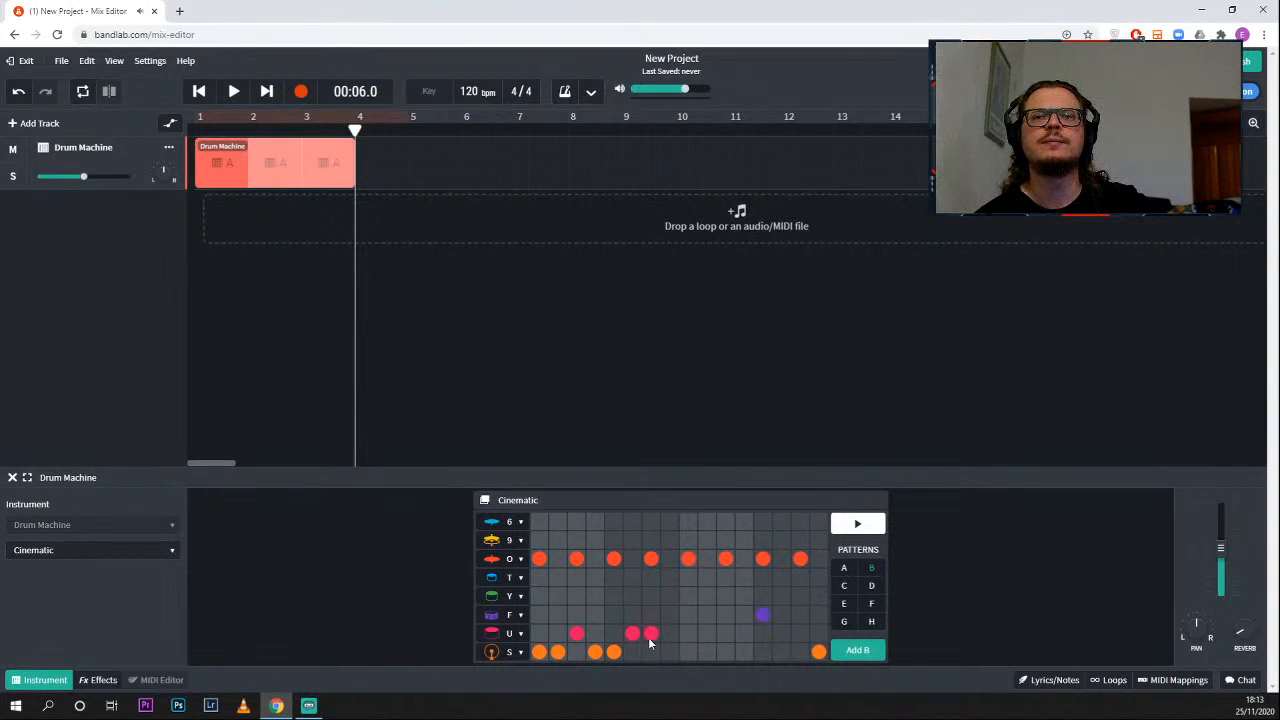
left_click(670, 652)
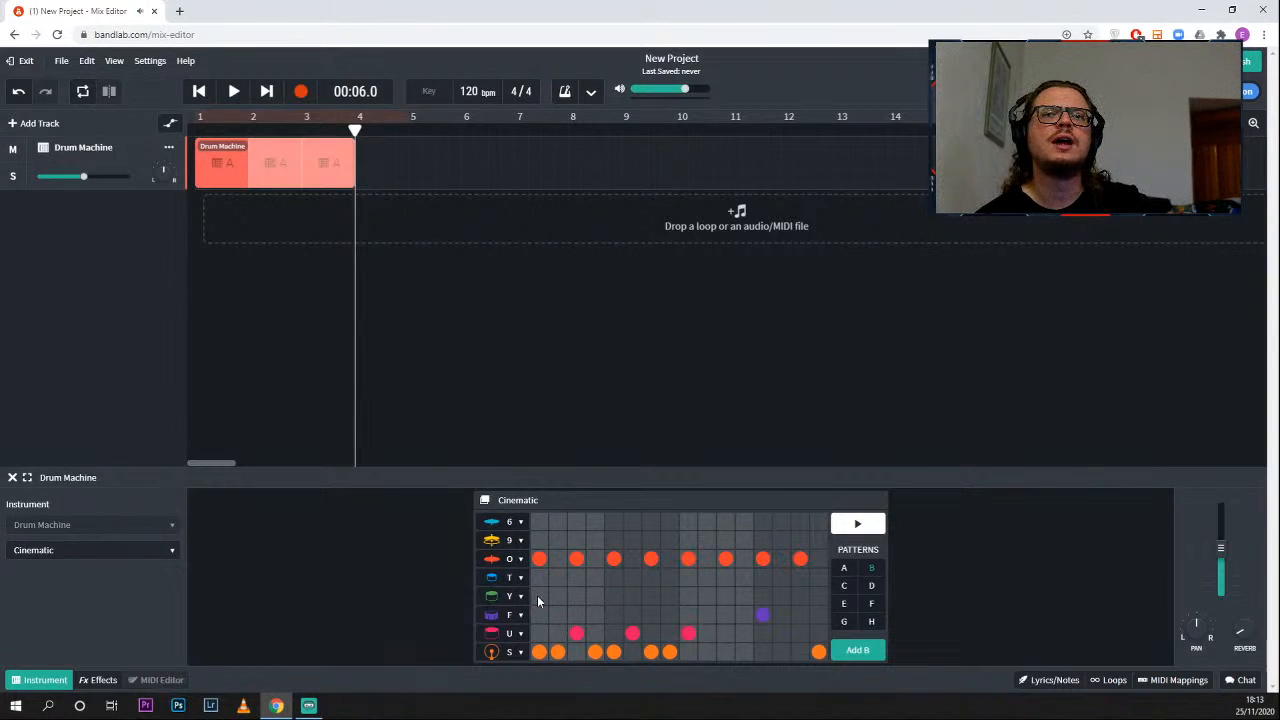
- Preview pattern B and add row F hits at steps 1, 3, 5, 7, 9 and 10 and row 6 hits at 1, 3, 5 and 7
left_click(538, 633)
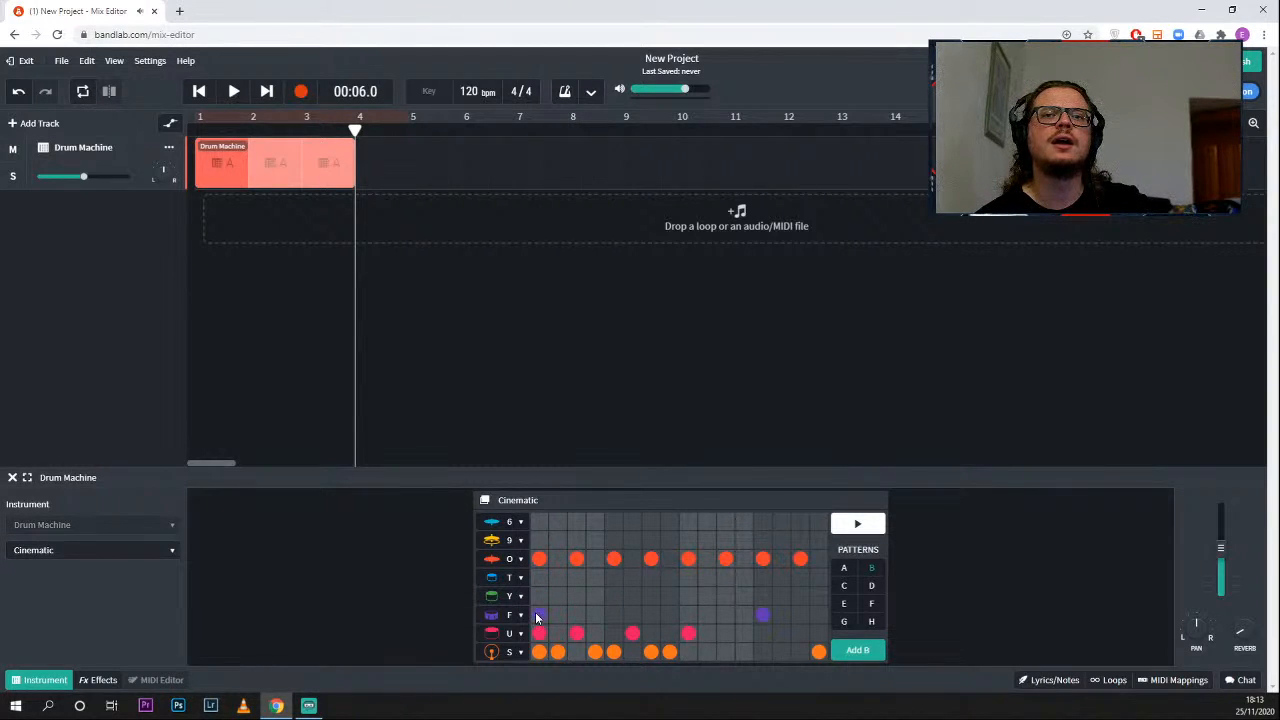
left_click(856, 525)
left_click(539, 521)
left_click(577, 616)
left_click(575, 521)
left_click(612, 616)
left_click(651, 616)
left_click(613, 521)
left_click(650, 521)
left_click(687, 615)
left_click(707, 615)
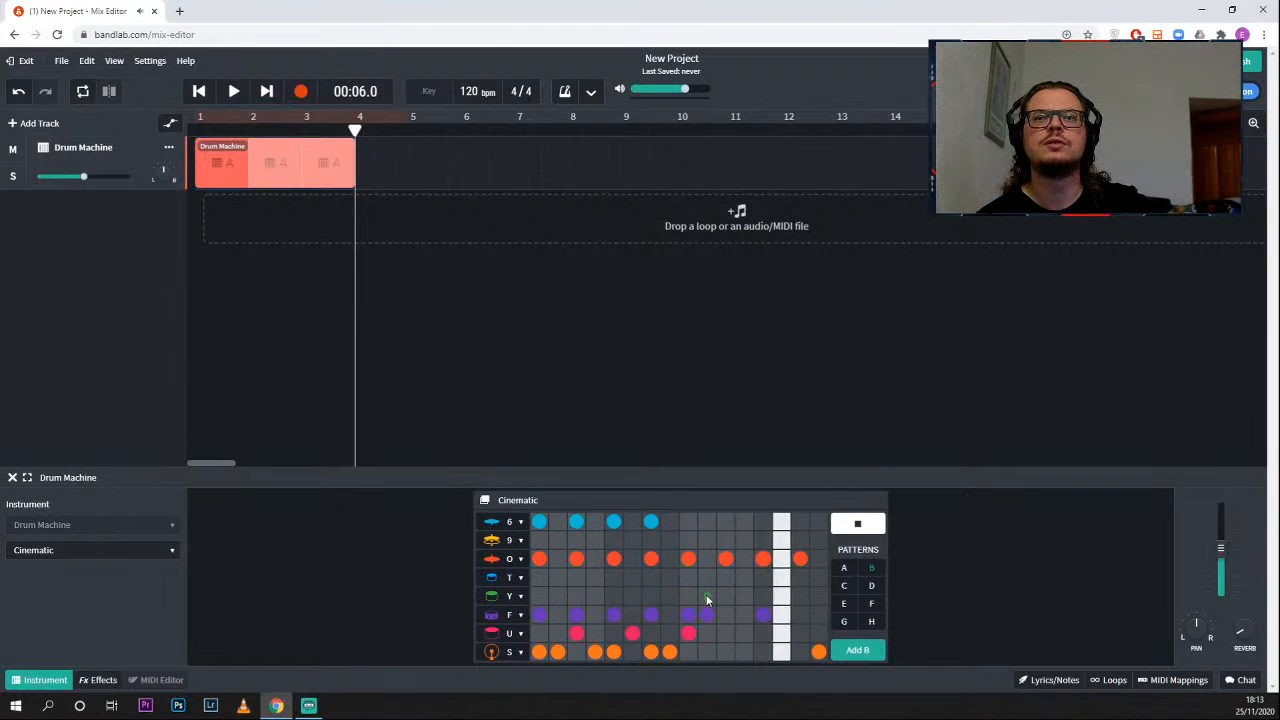
- Finish pattern B with row Y hits at steps 11 and 12, row F at 14 and row U at 15, and stop the preview
left_click(725, 596)
left_click(744, 596)
left_click(781, 615)
left_click(800, 633)
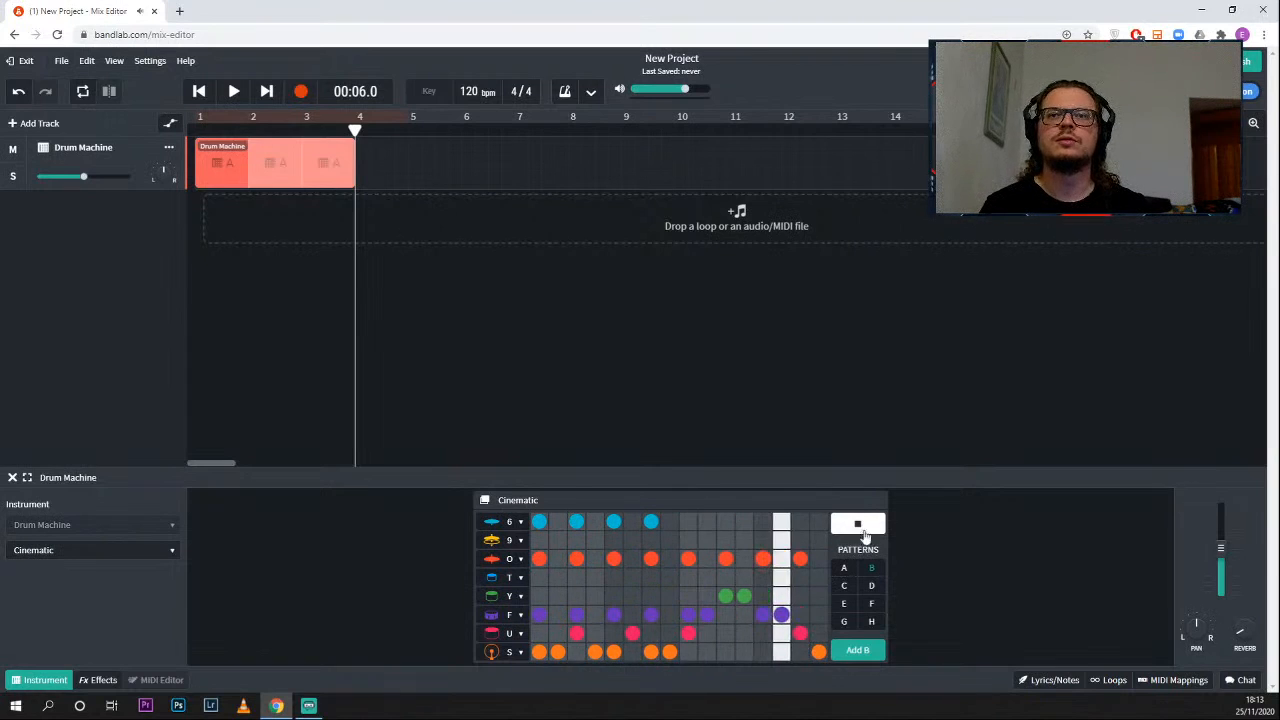
left_click(857, 522)
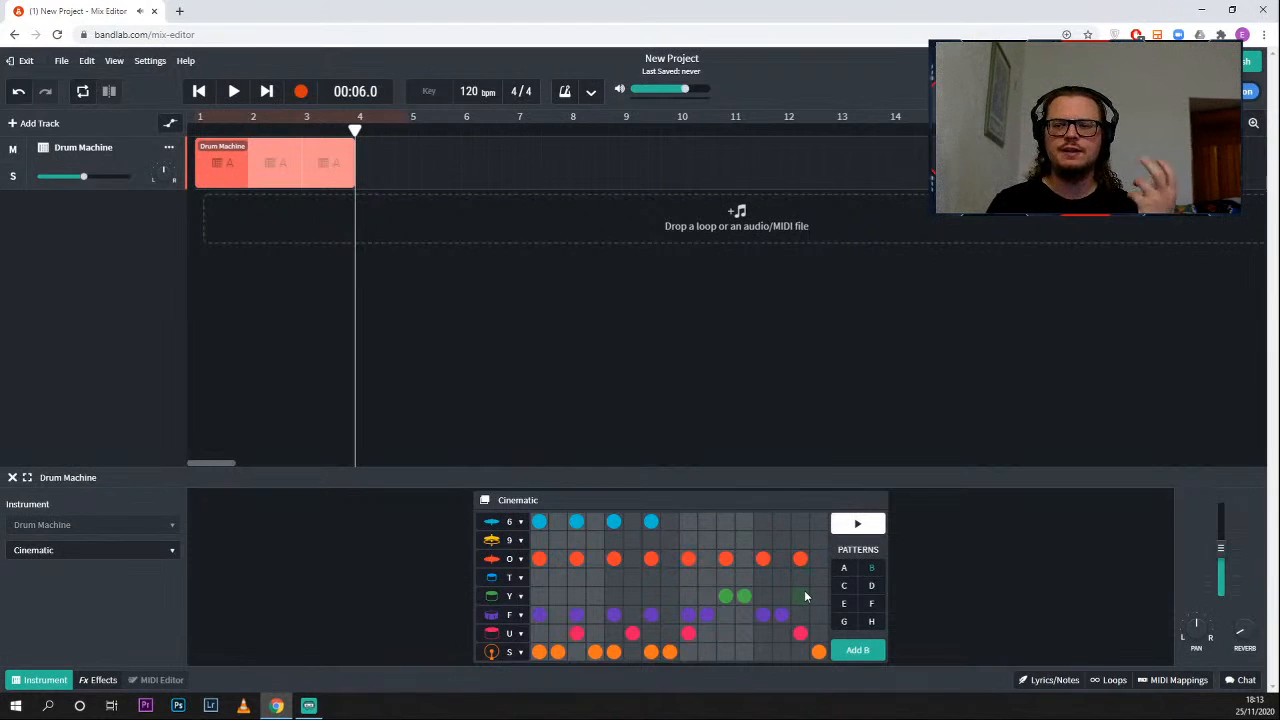
- Add pattern B to the timeline at bar 4 and play the arrangement from the beginning
left_click(857, 651)
left_click_drag(355, 130, 196, 130)
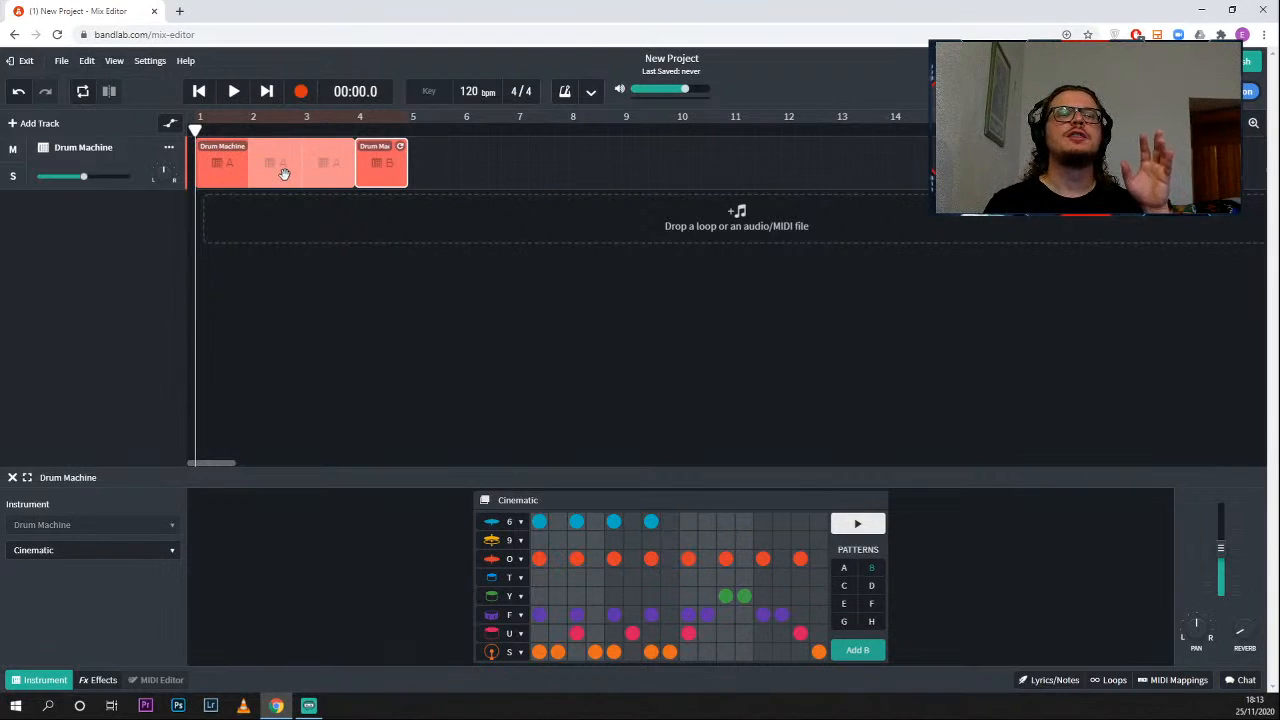
left_click(236, 95)
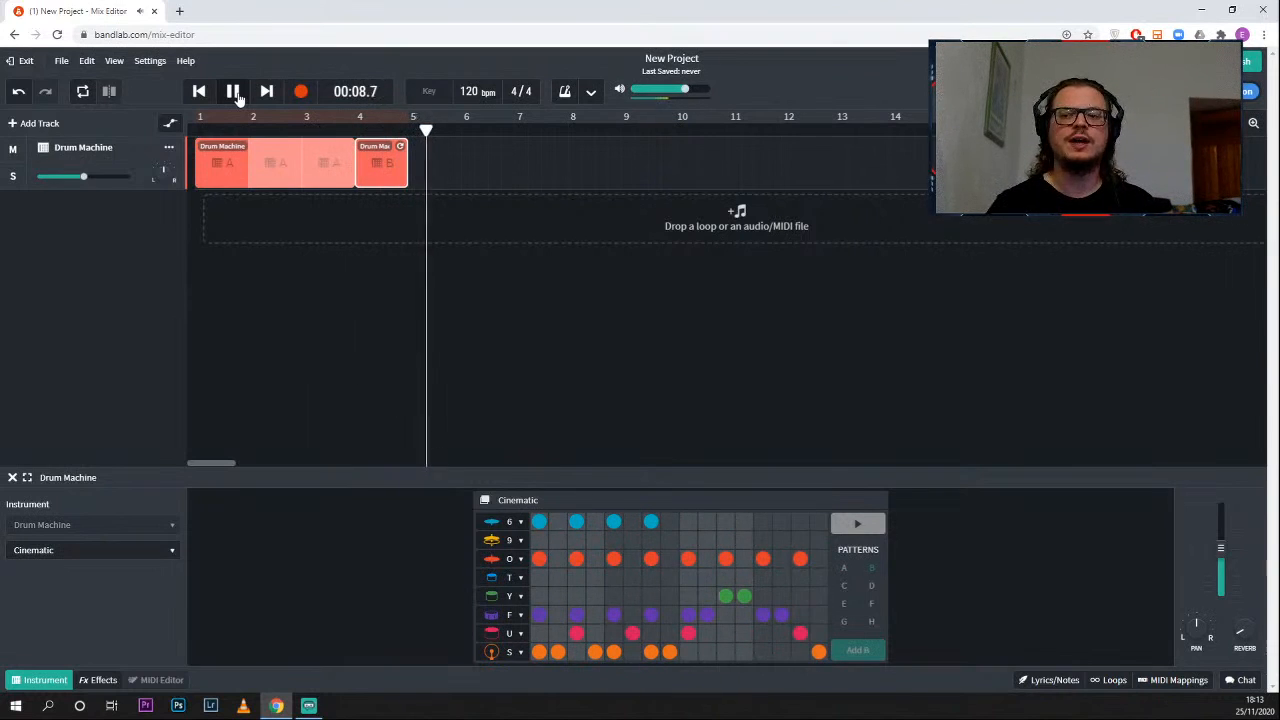
left_click(236, 94)
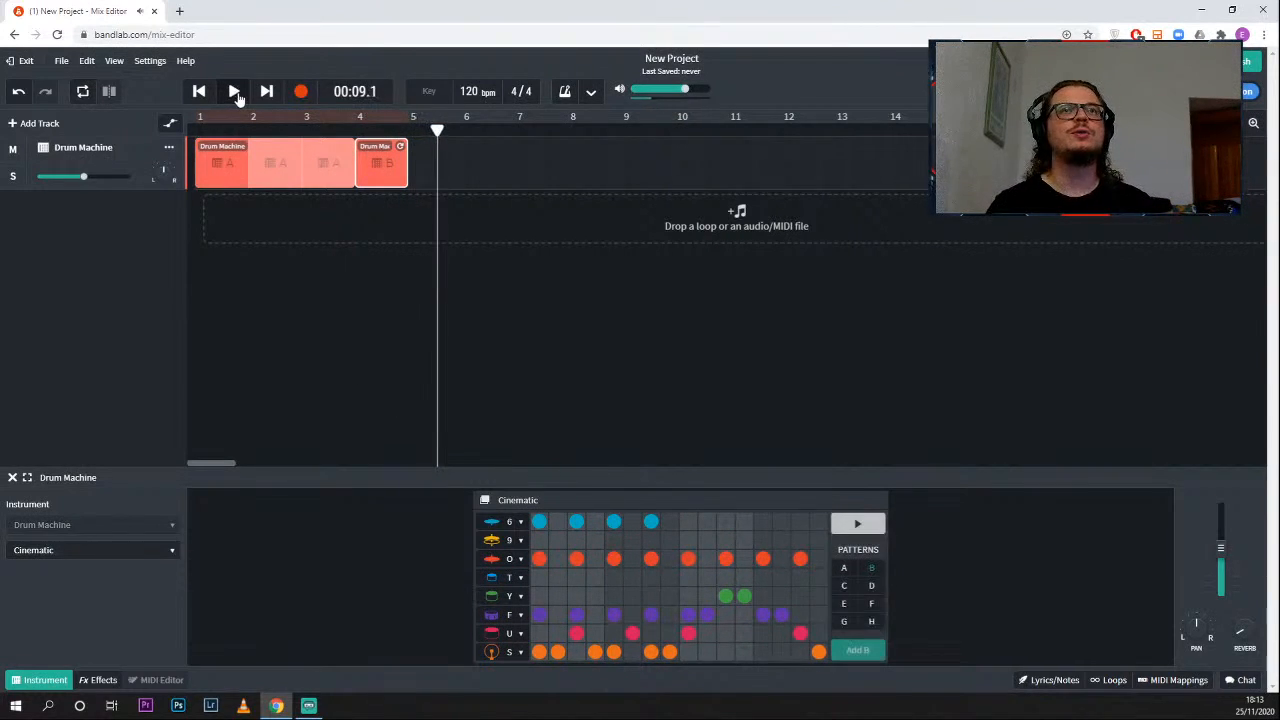
- Duplicate the three-bar pattern A region to bar 5 and the pattern B region to bar 8
left_click(320, 172)
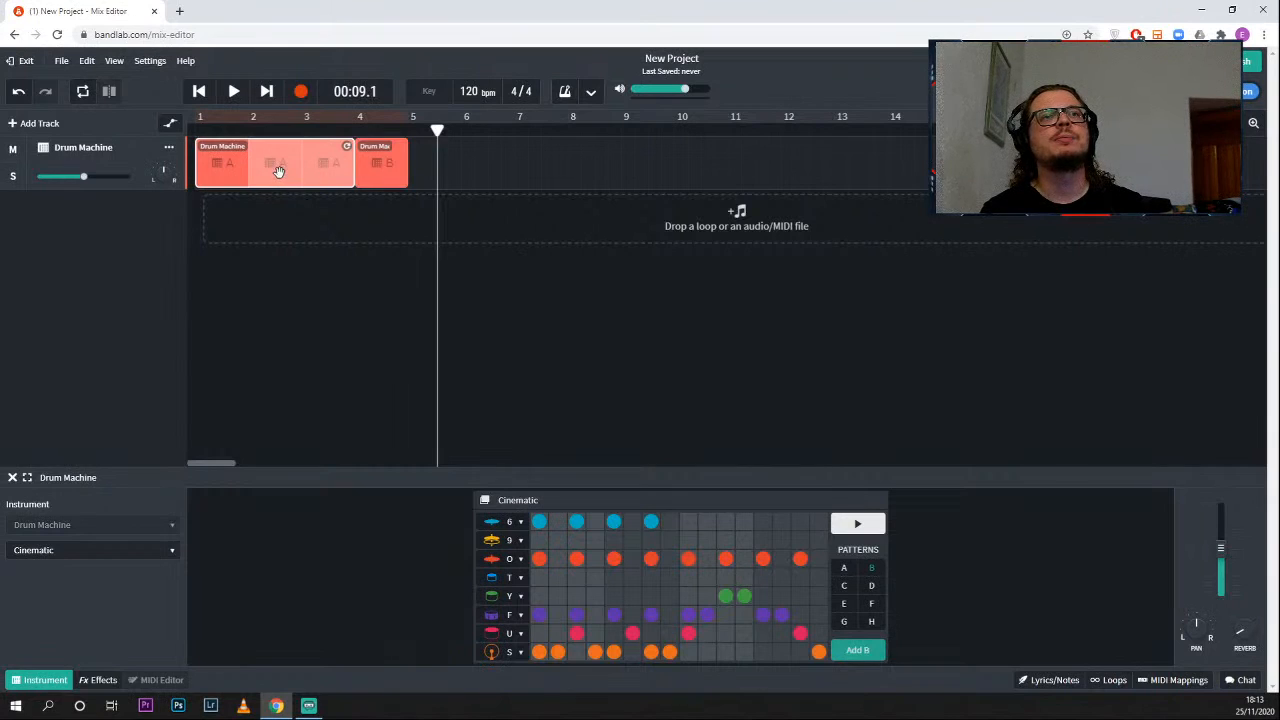
left_click_drag(279, 172, 464, 172)
left_click_drag(519, 182, 490, 177)
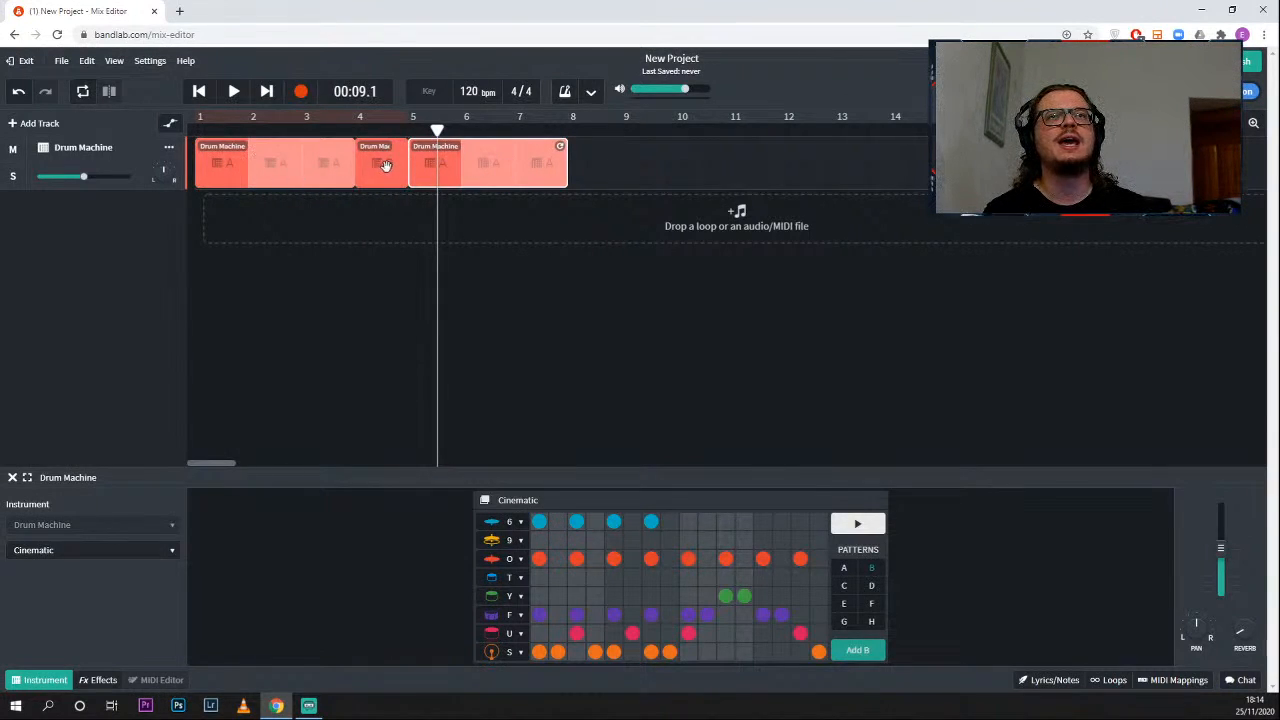
left_click_drag(378, 163, 593, 175)
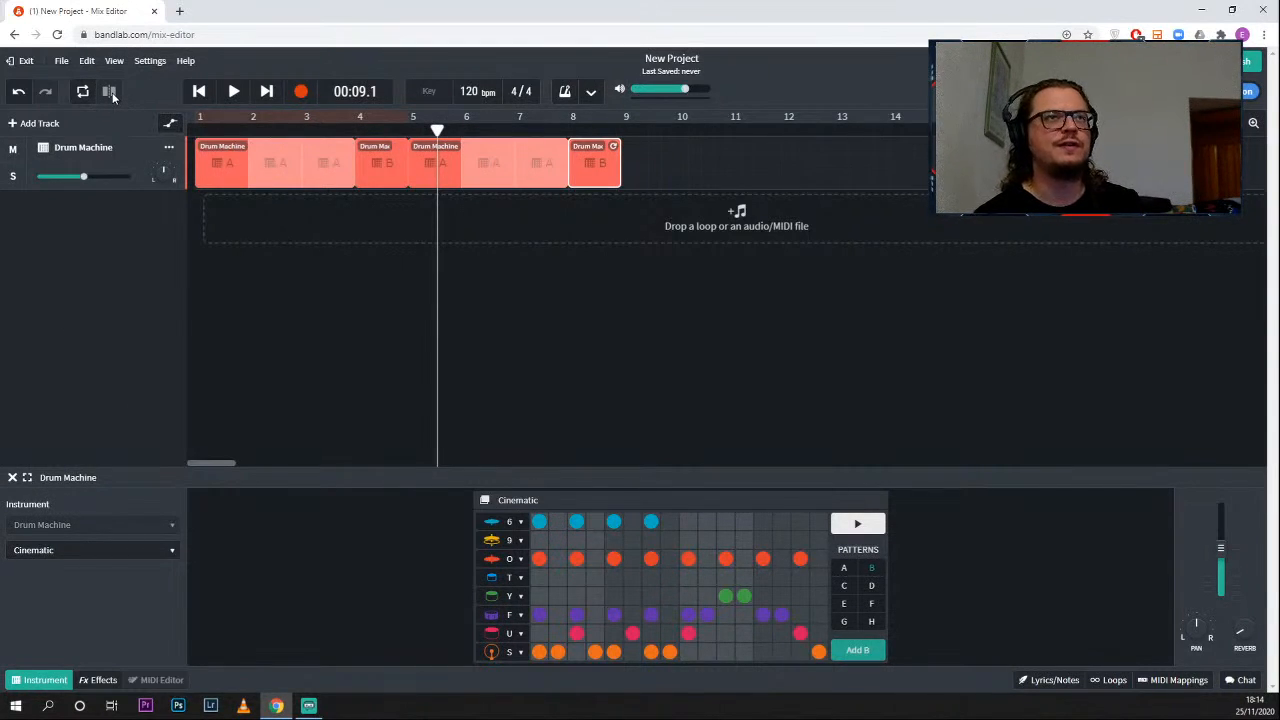
- Add a new virtual Instruments track and open its MIDI device choices
left_click(40, 123)
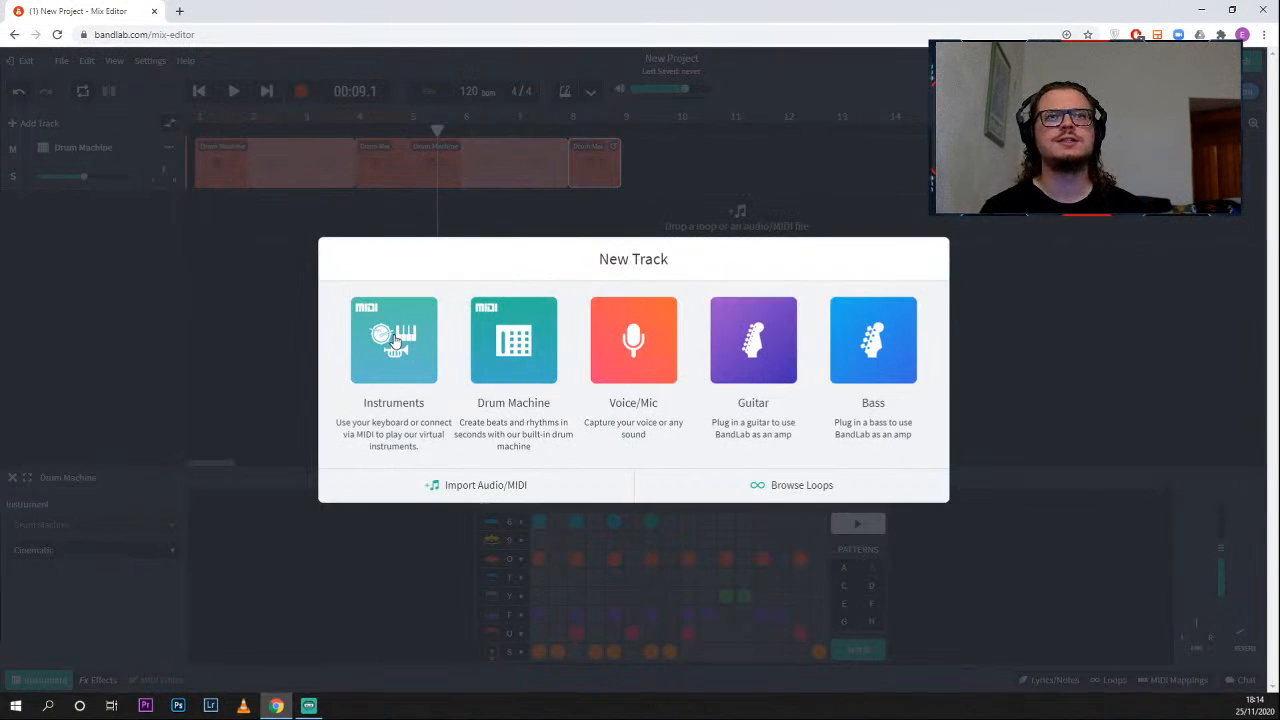
left_click(395, 340)
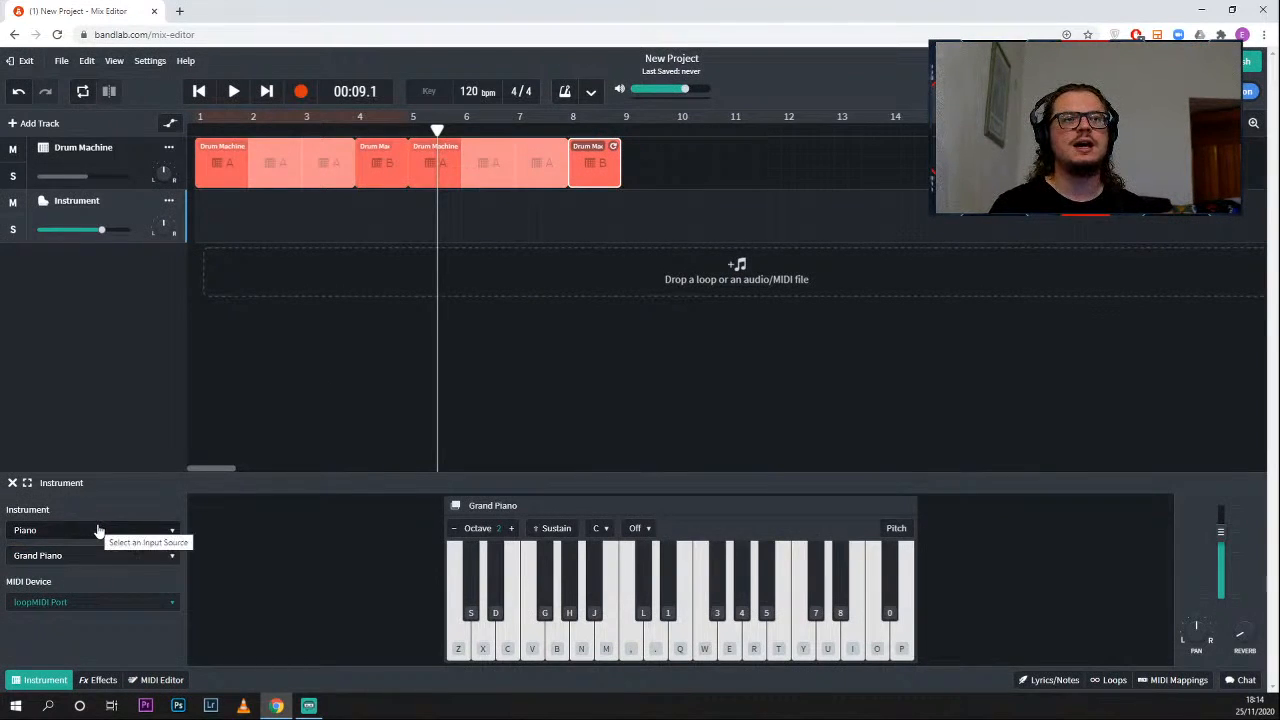
left_click(91, 610)
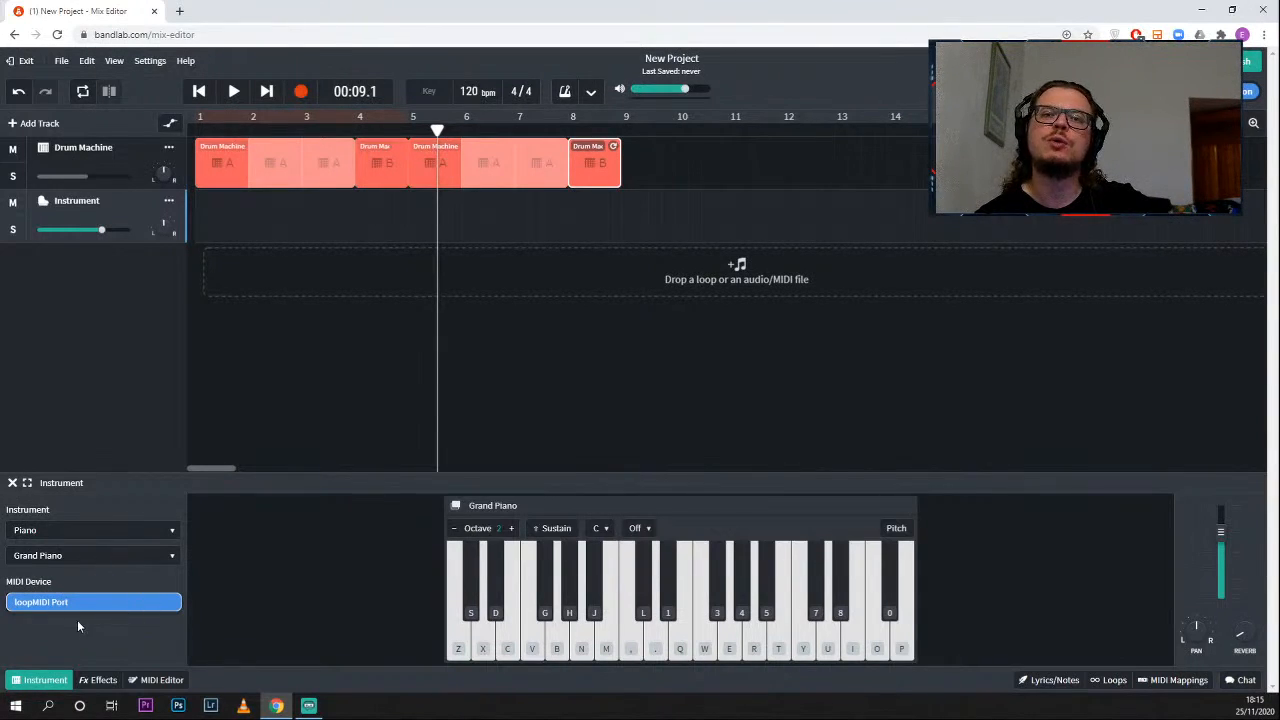
- Use loopMIDI Port as the Instrument track's MIDI device and switch its sound to Bass, '62 P-Bass
left_click(164, 598)
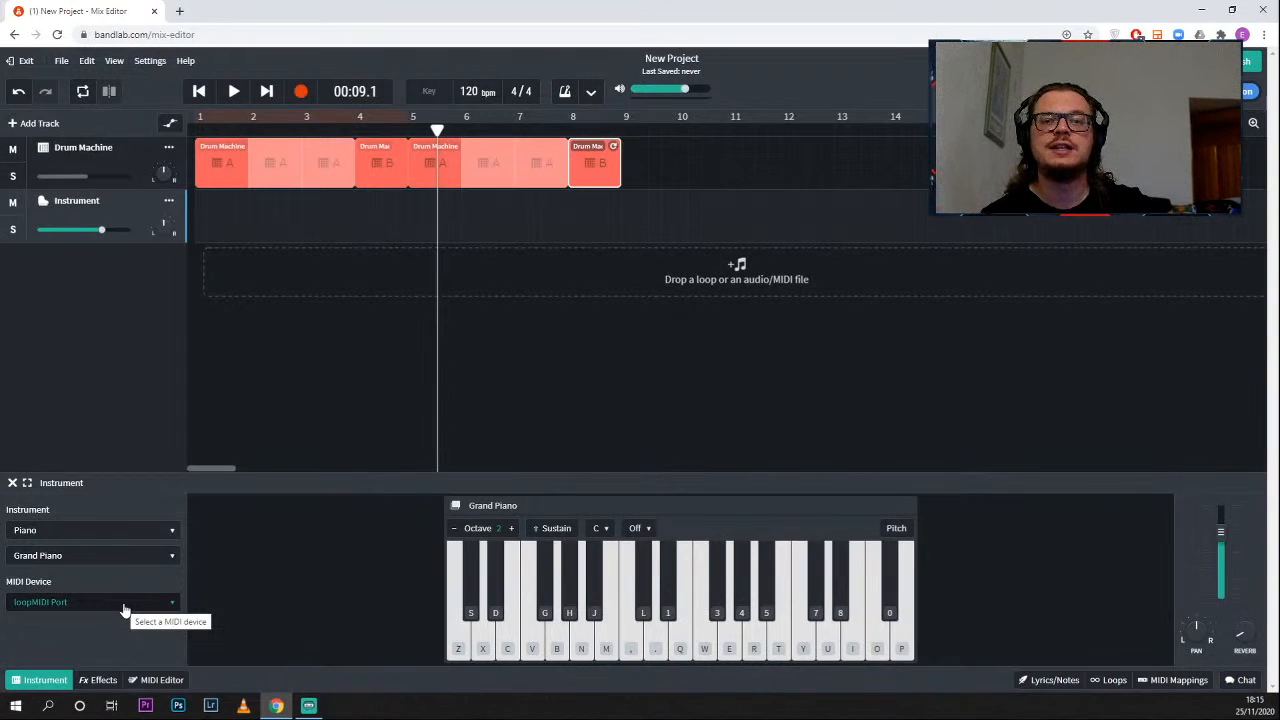
left_click(100, 533)
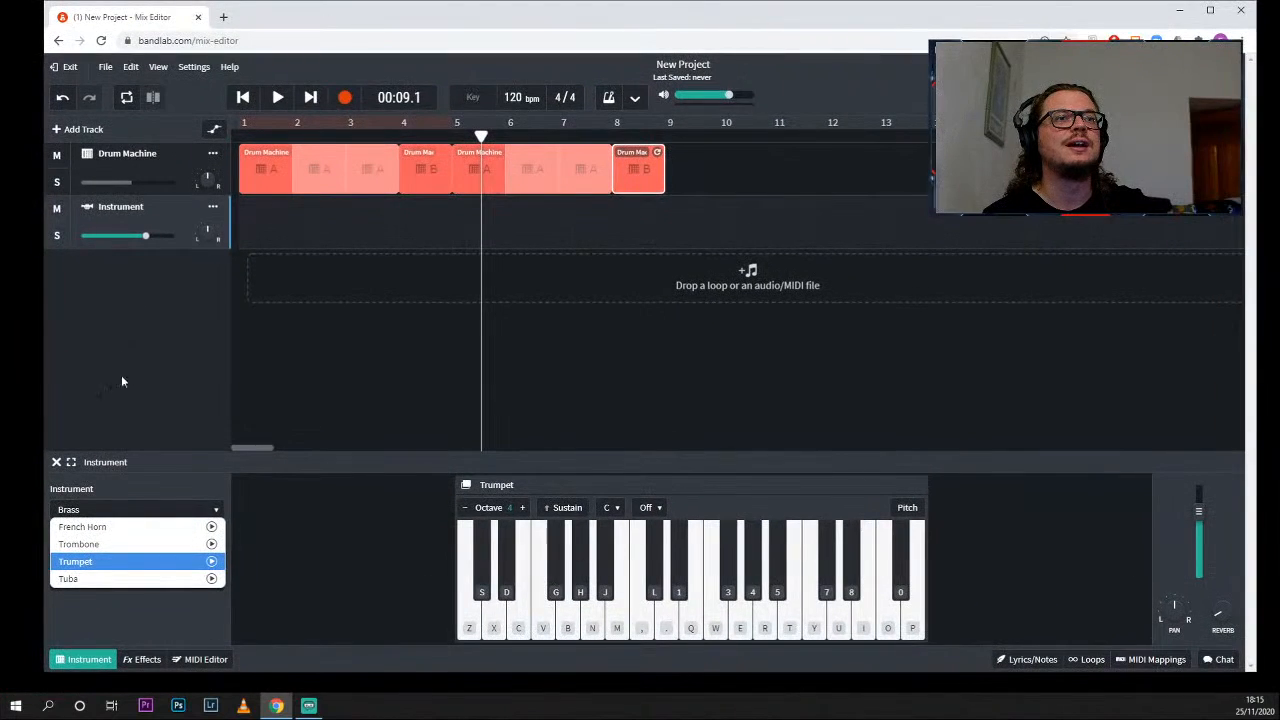
left_click(155, 492)
left_click(120, 511)
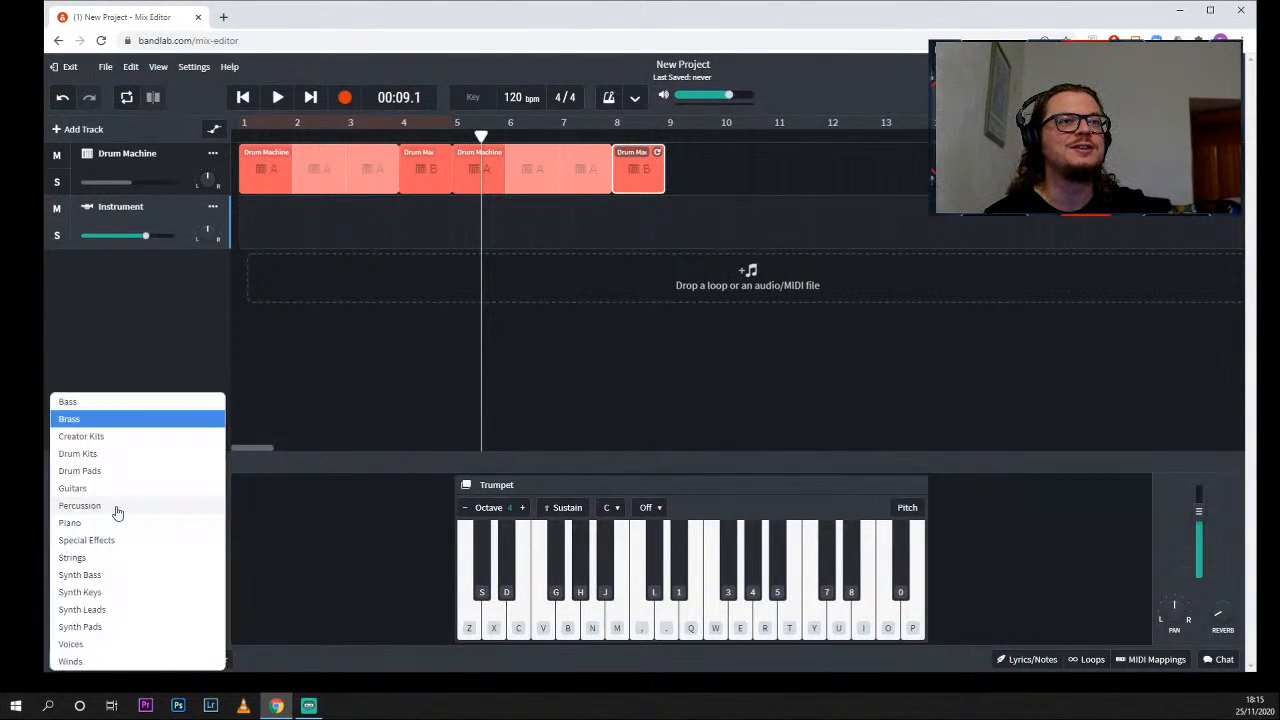
left_click(94, 401)
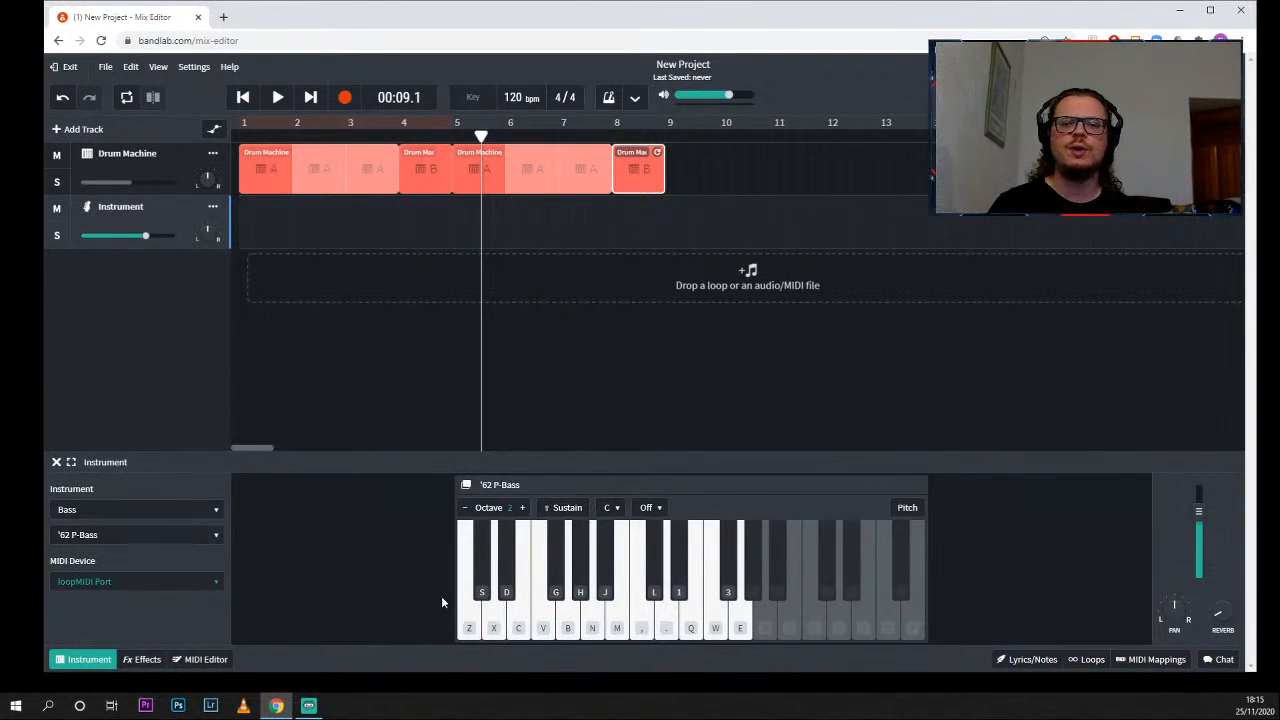
- Audition the lowest notes of the '62 P-Bass on the virtual piano, from Z up to V
left_click(495, 624)
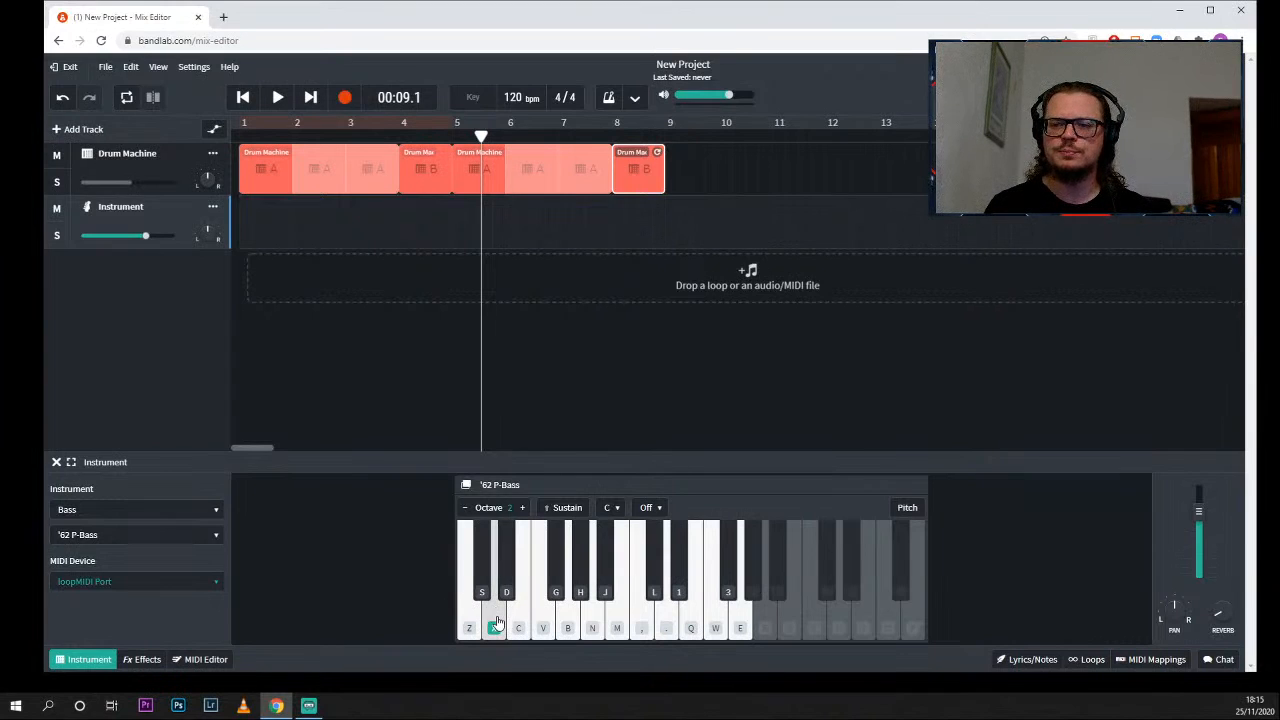
left_click(493, 622)
left_click(520, 628)
left_click(543, 626)
left_click(518, 626)
left_click(493, 624)
left_click(472, 625)
left_click(494, 626)
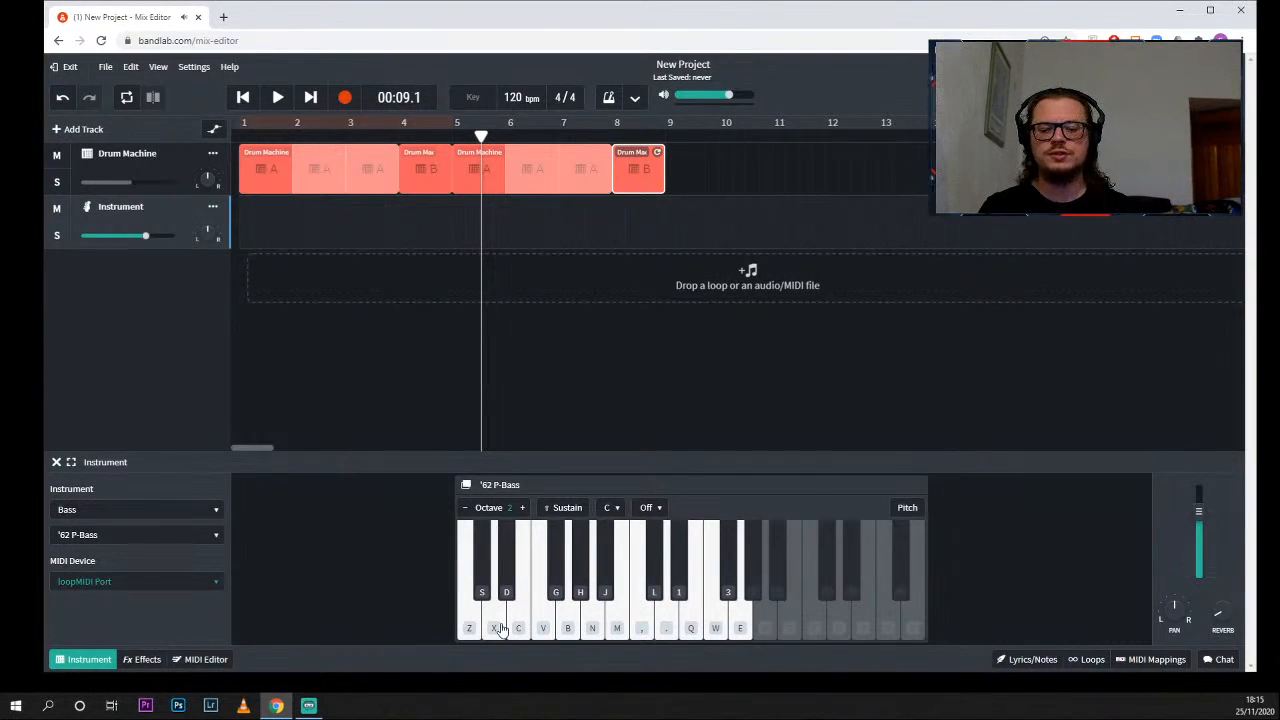
- Try out a short bass riff moving between the Z and N notes of the '62 P-Bass
key("z")
key("v")
key("b")
key("b")
key("n")
key("b")
key("v")
key("c")
key("x")
key("c")
key("z")
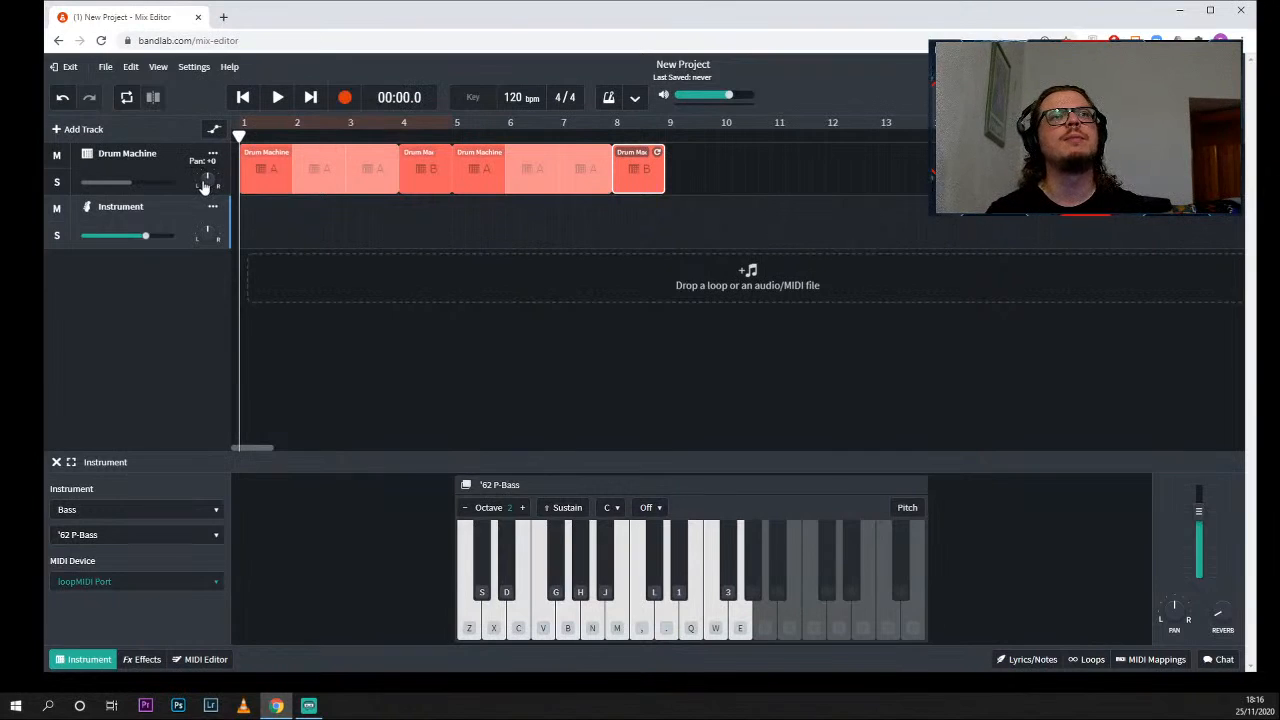
- Lower the Drum Machine track's volume and practise a bass riff between the X and comma notes on the Instrument track
left_click_drag(130, 184, 104, 184)
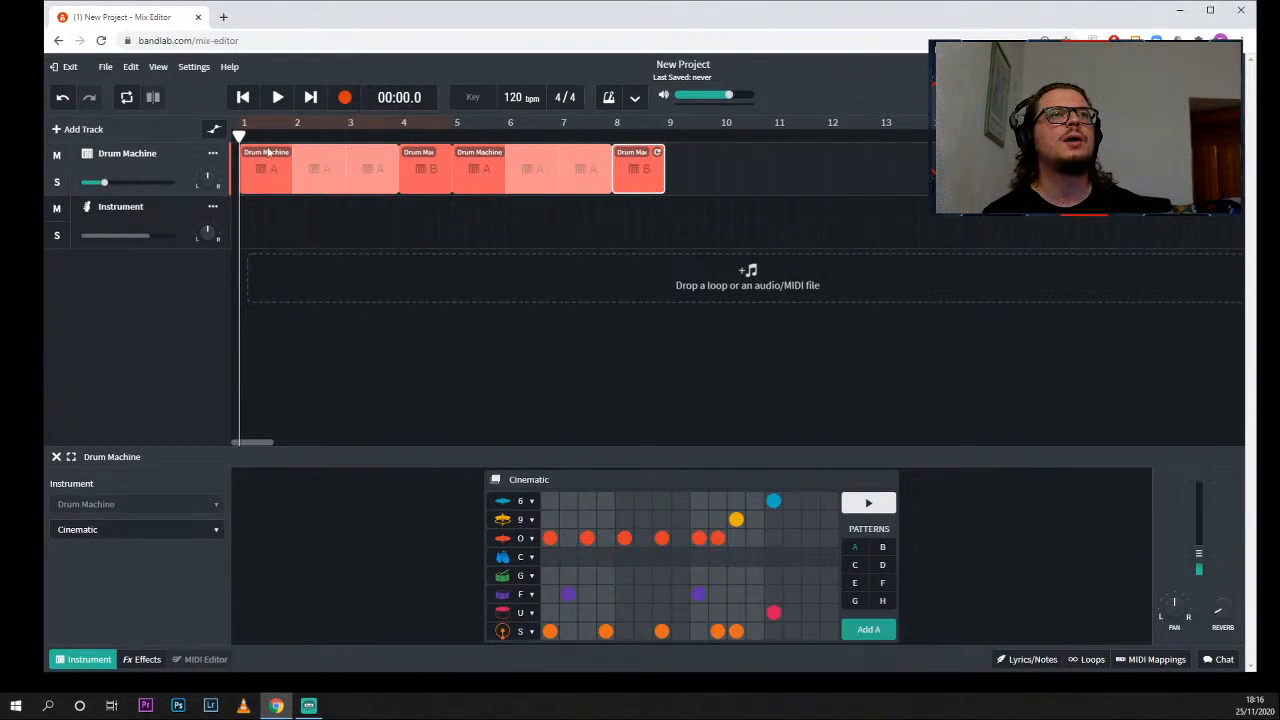
left_click(181, 220)
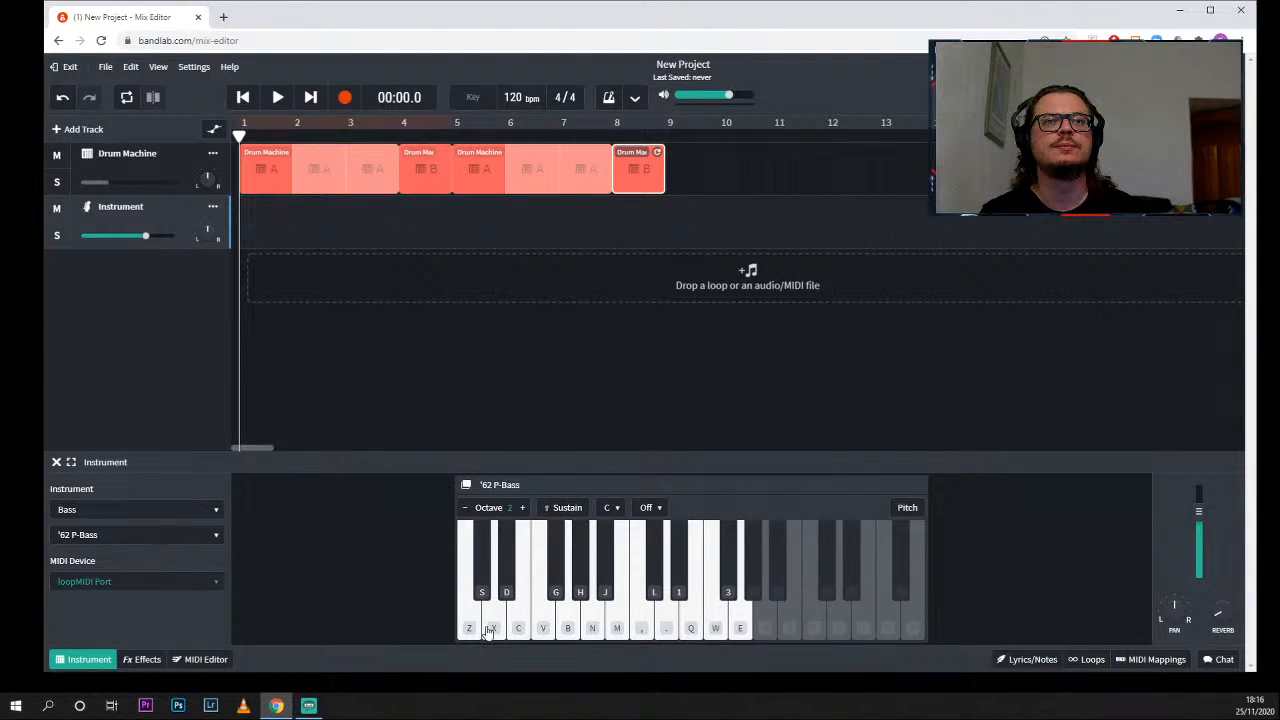
key("comma")
key("b")
key("n")
key("v")
key("x")
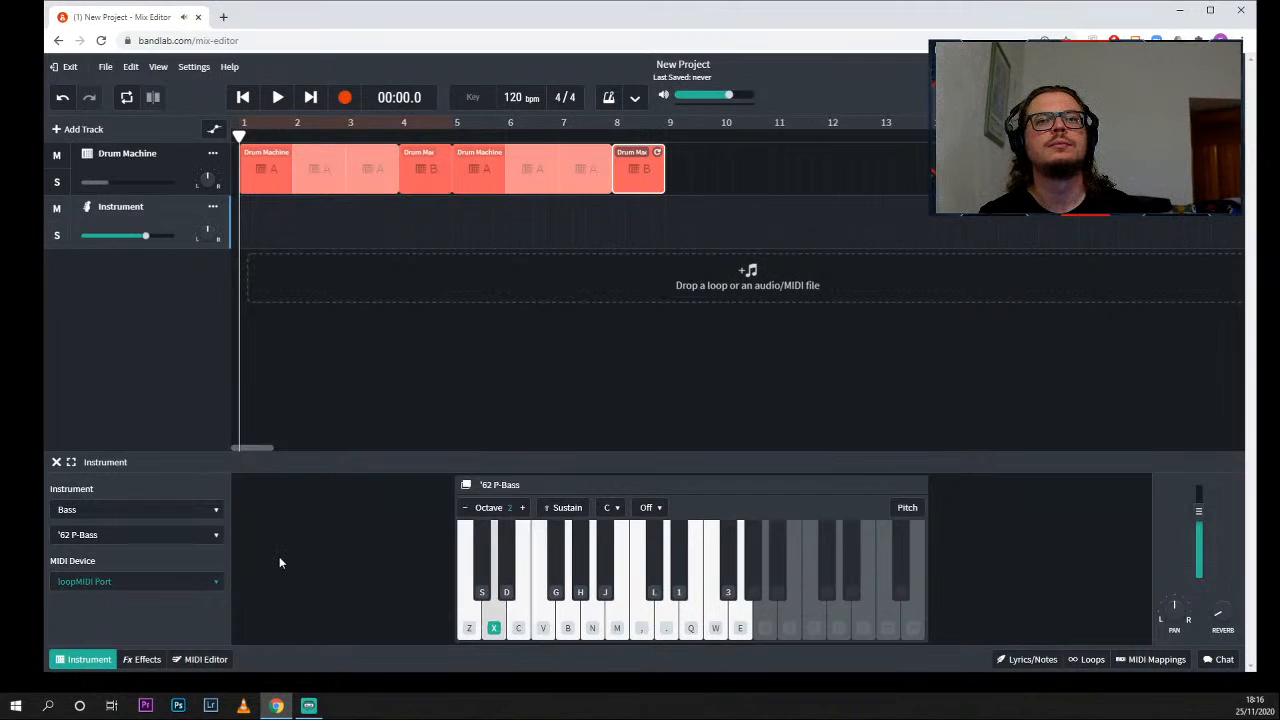
key("b")
key("n")
key("m")
key("comma")
key("n")
key("b")
key("v")
key("x")
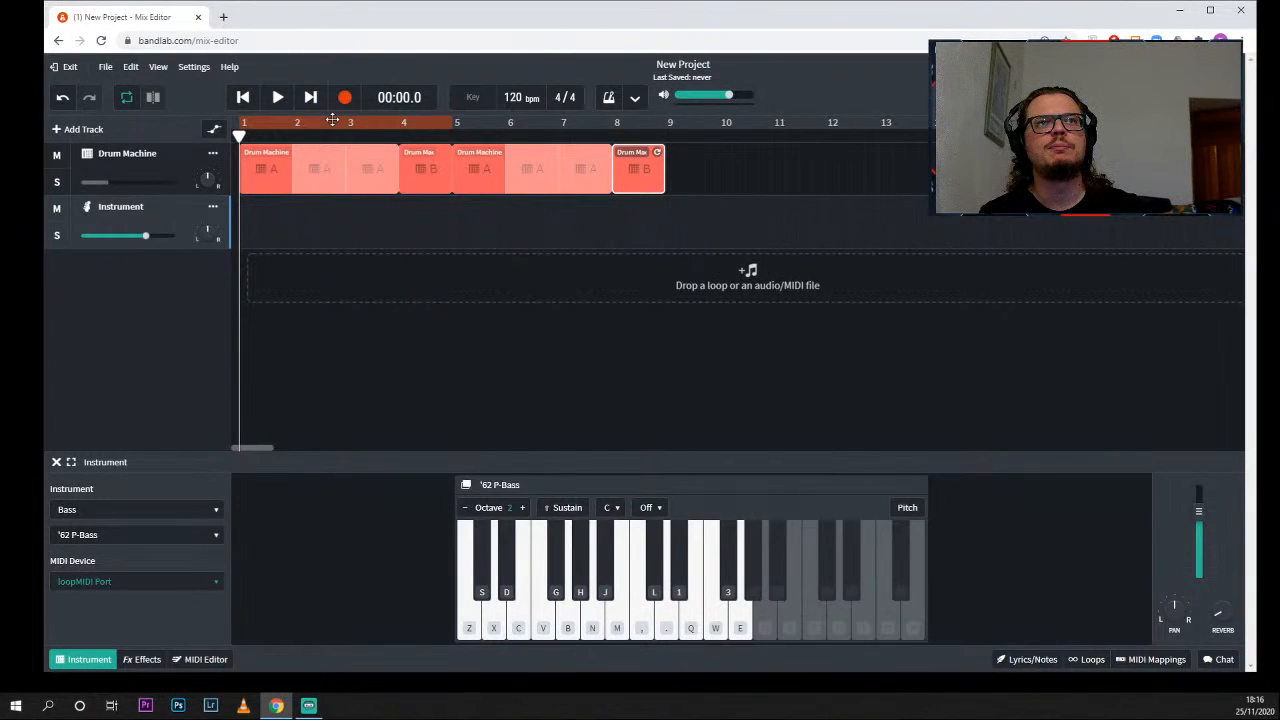
- Play the drums looped over bars 1 to 4 and rehearse a bass line along with them
left_click(332, 121)
key("space")
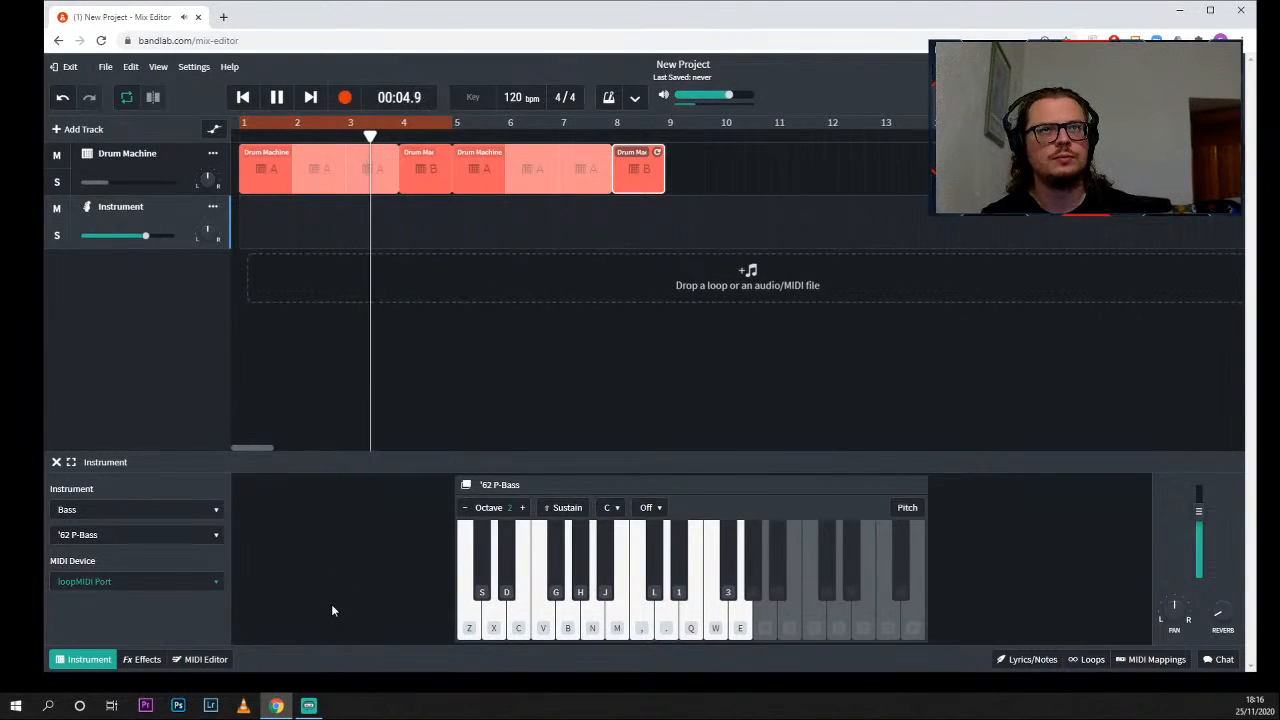
key("x")
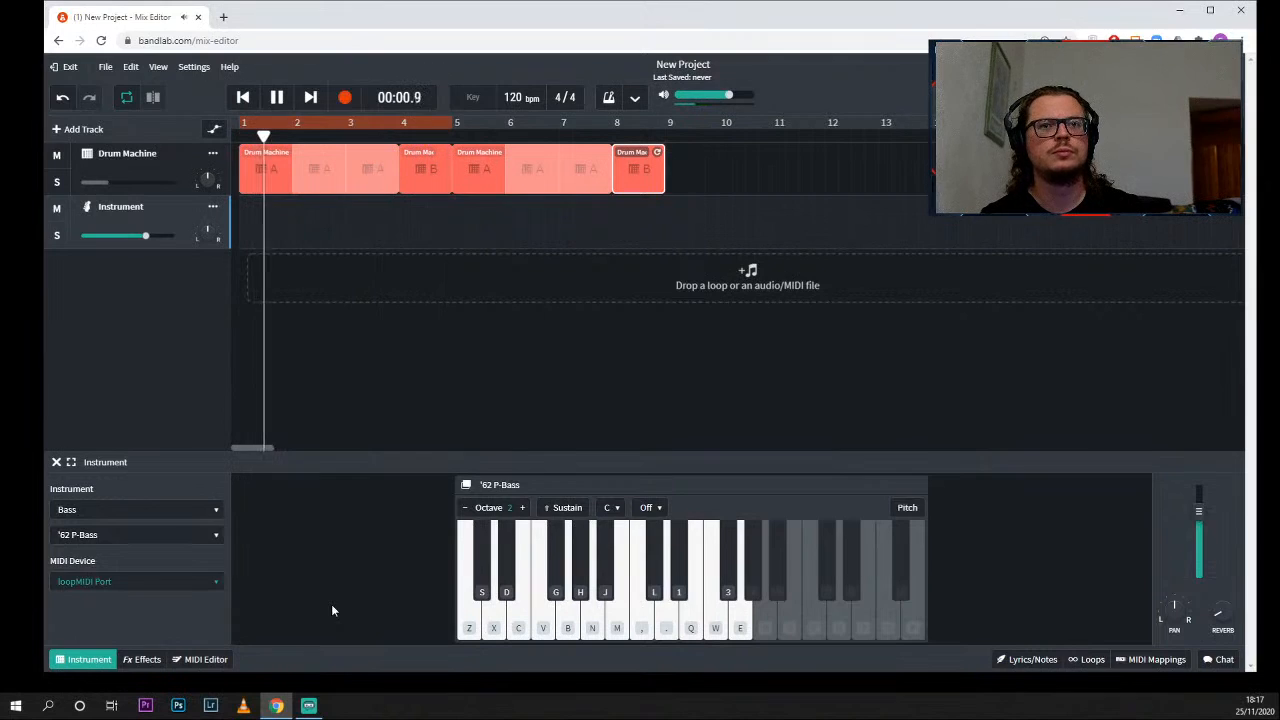
key("n")
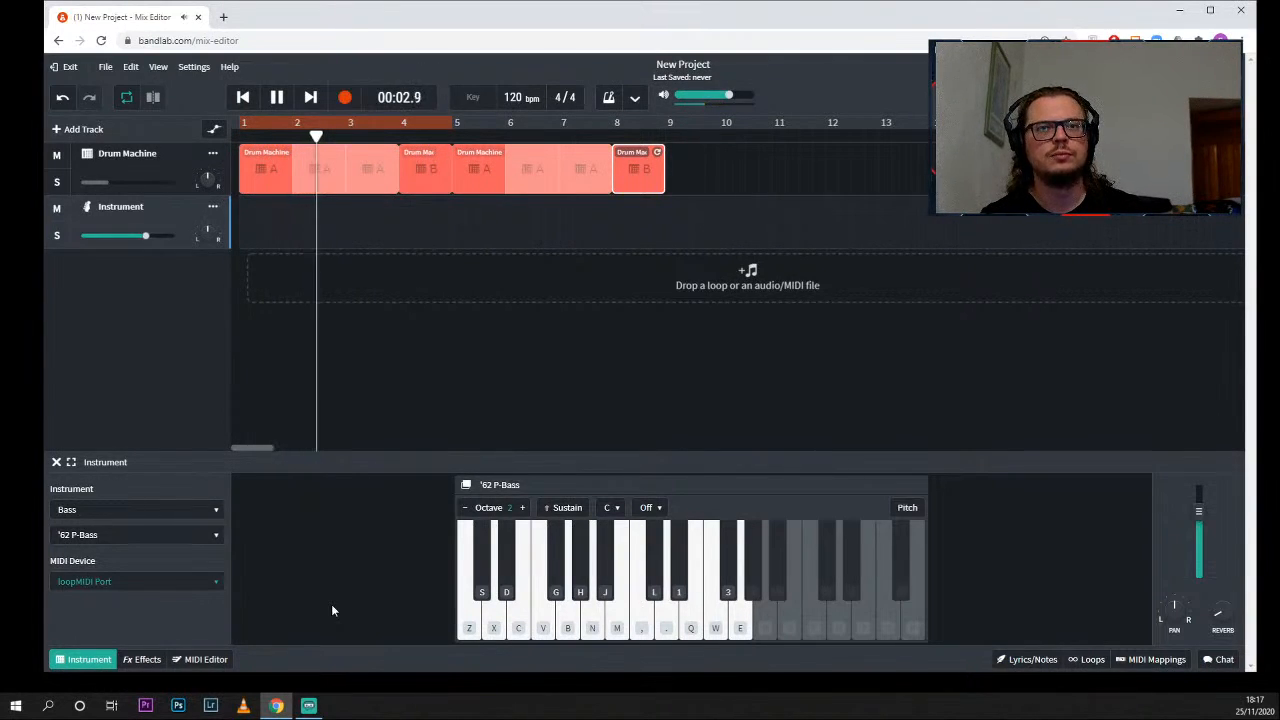
key("n")
key("b")
key("n")
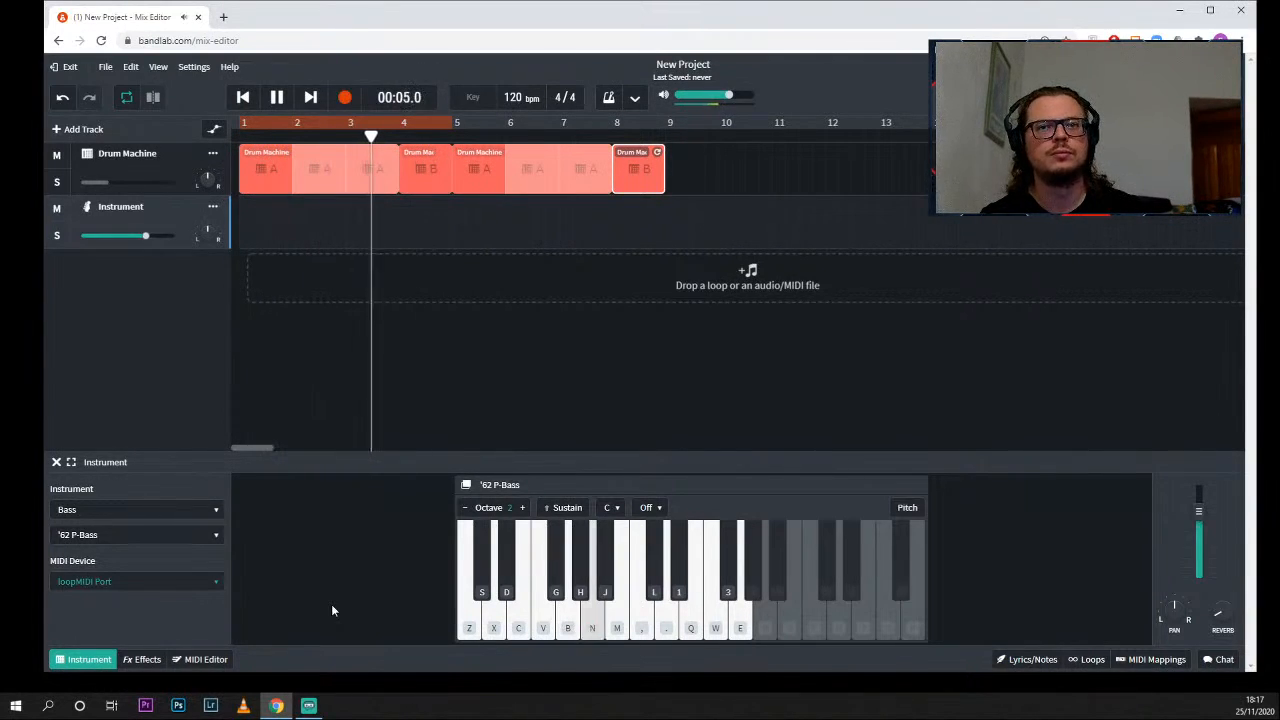
key("b")
key("v")
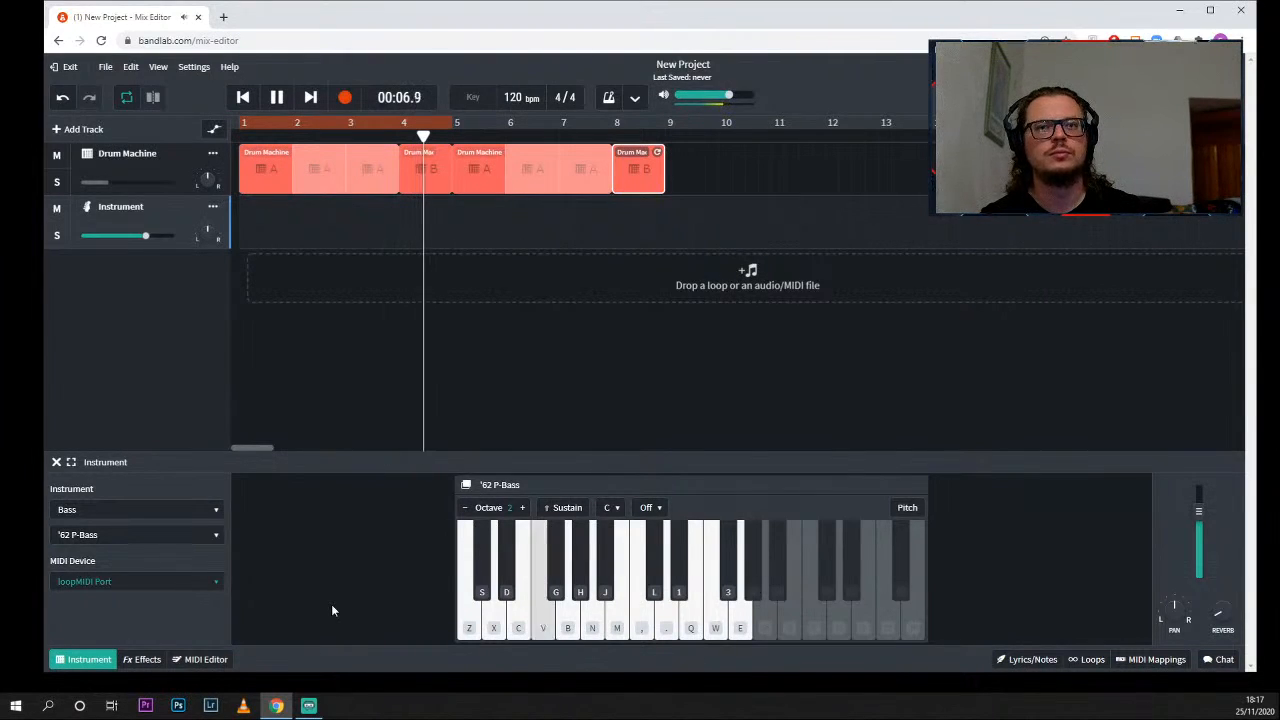
key("n")
key("b")
key("v")
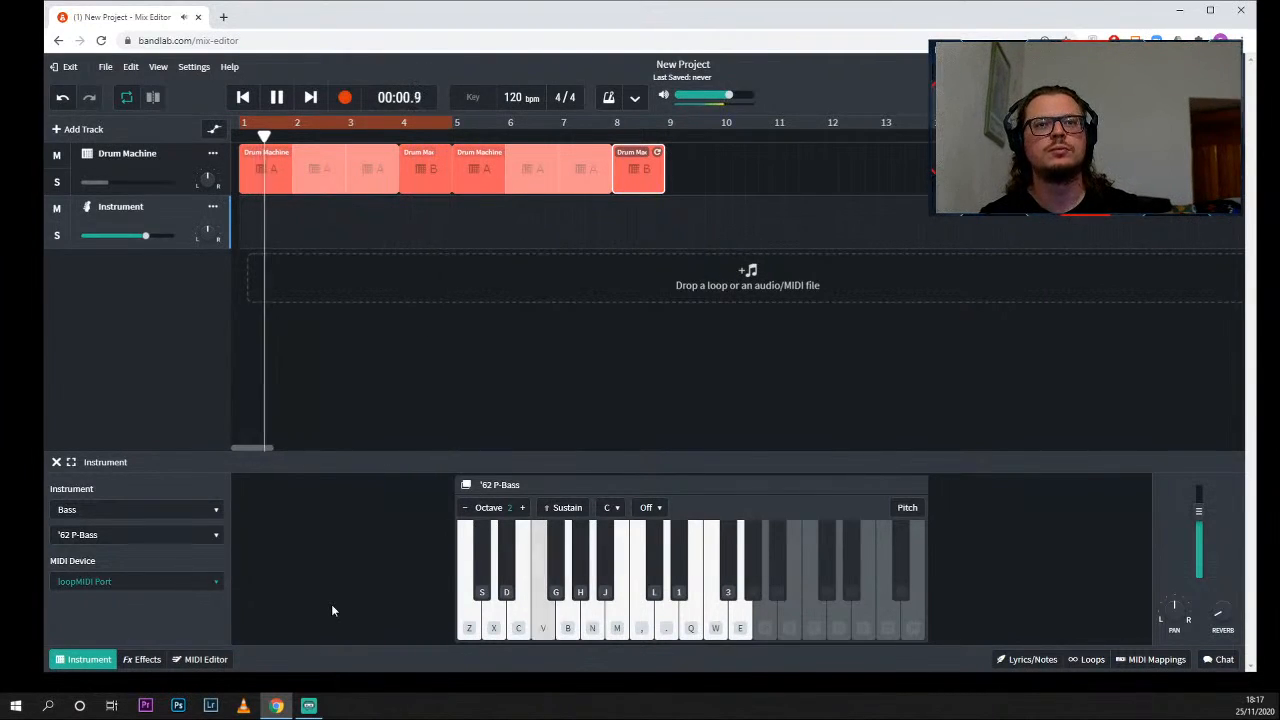
- Rehearse a simpler bass line alternating X with B and V over the looped drums, and stop playback
key("x")
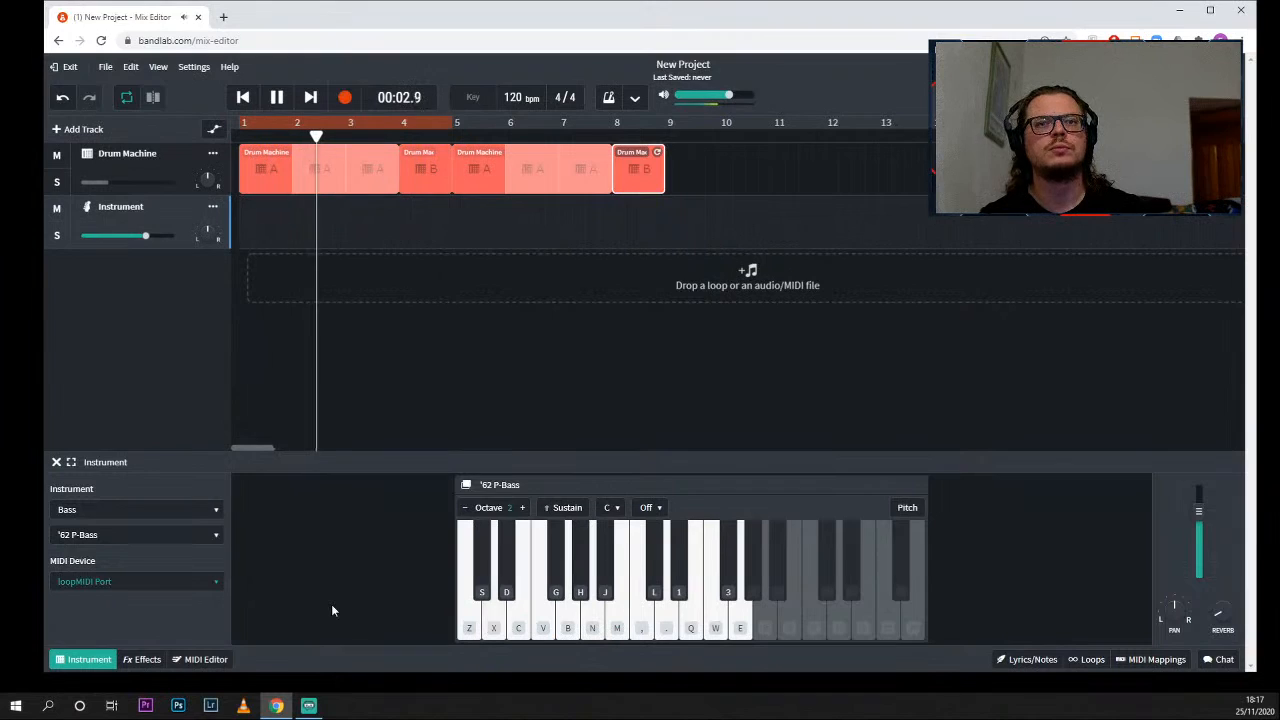
key("b")
key("x")
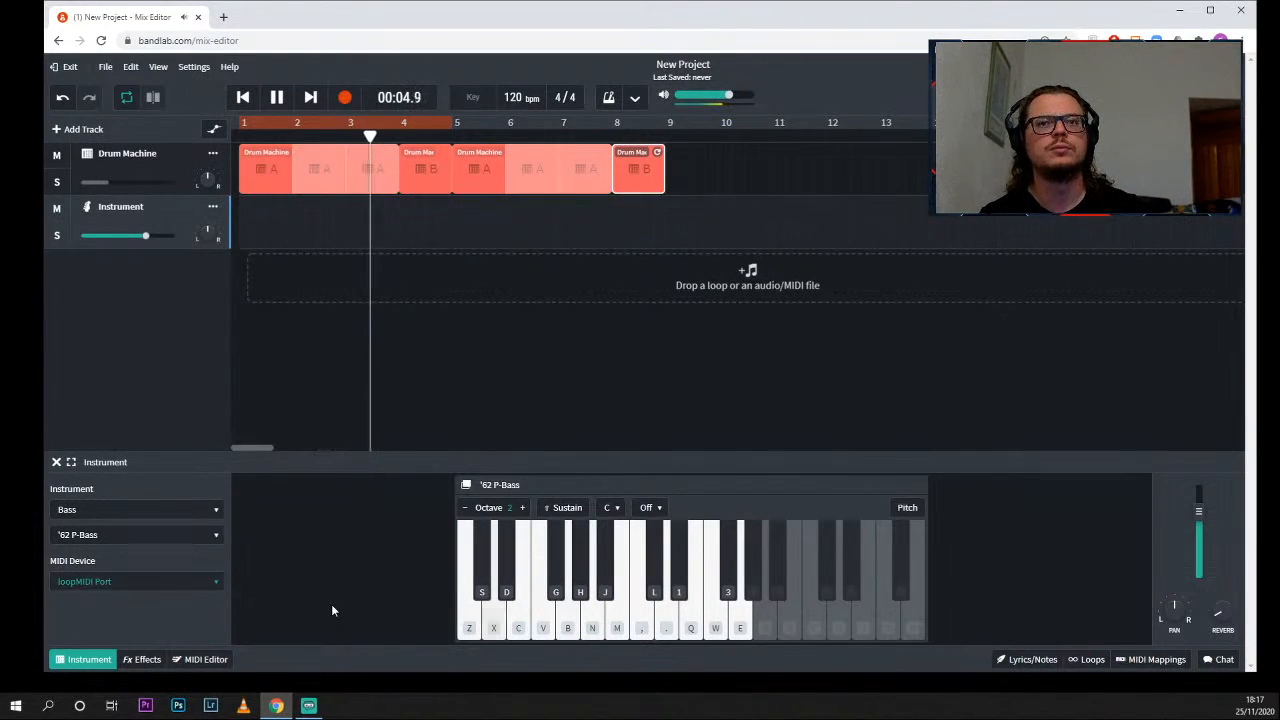
key("b")
key("x")
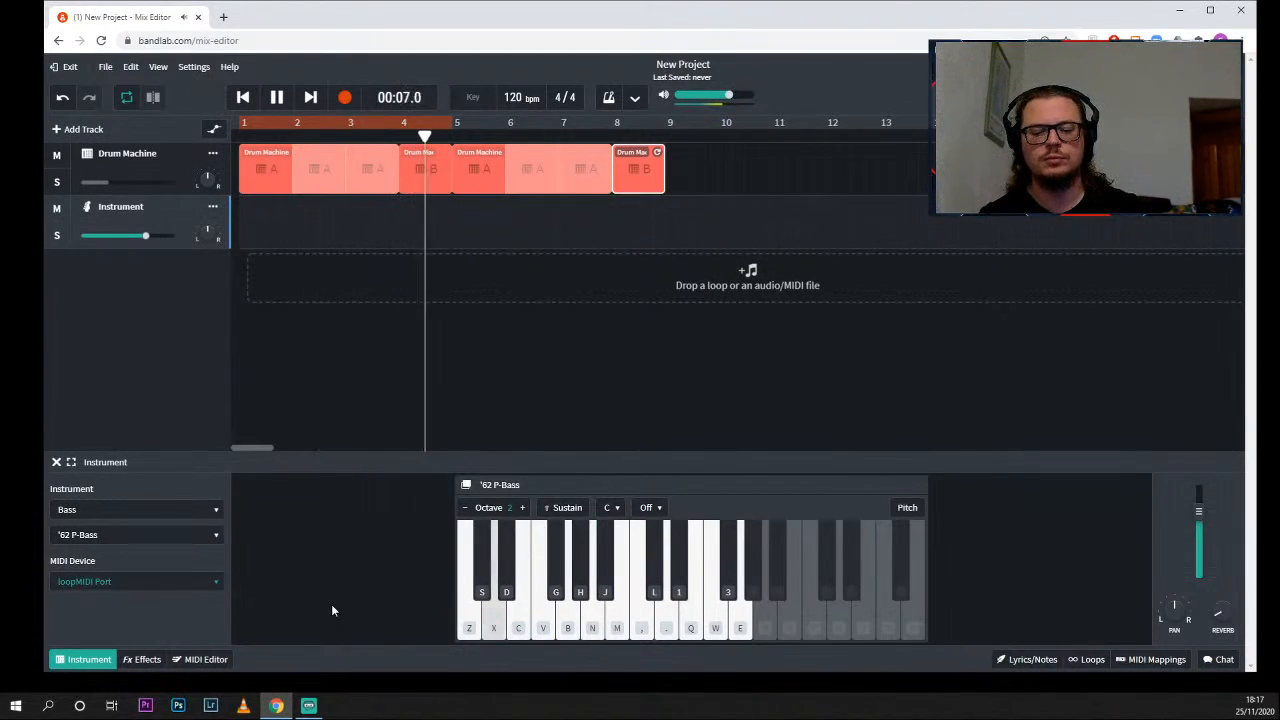
key("v")
key("x")
key("space")
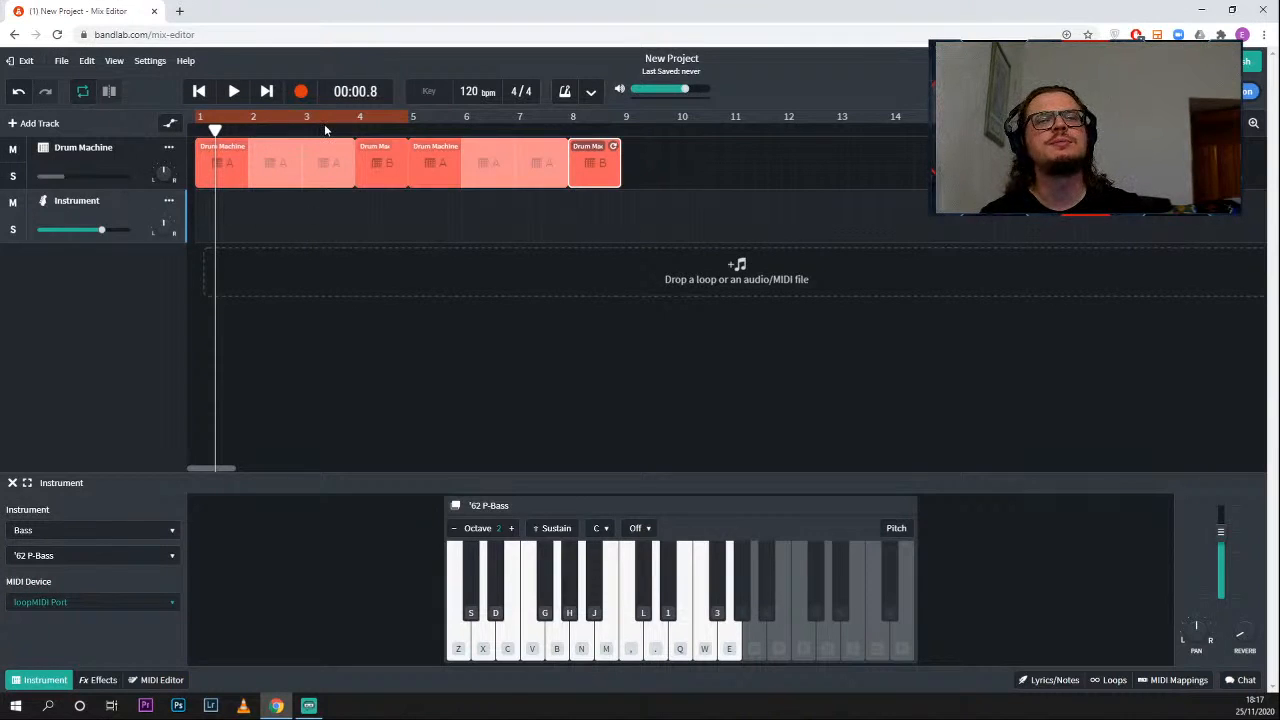
- Turn on the metronome and try to start recording with the Drum Machine track selected
left_click(565, 95)
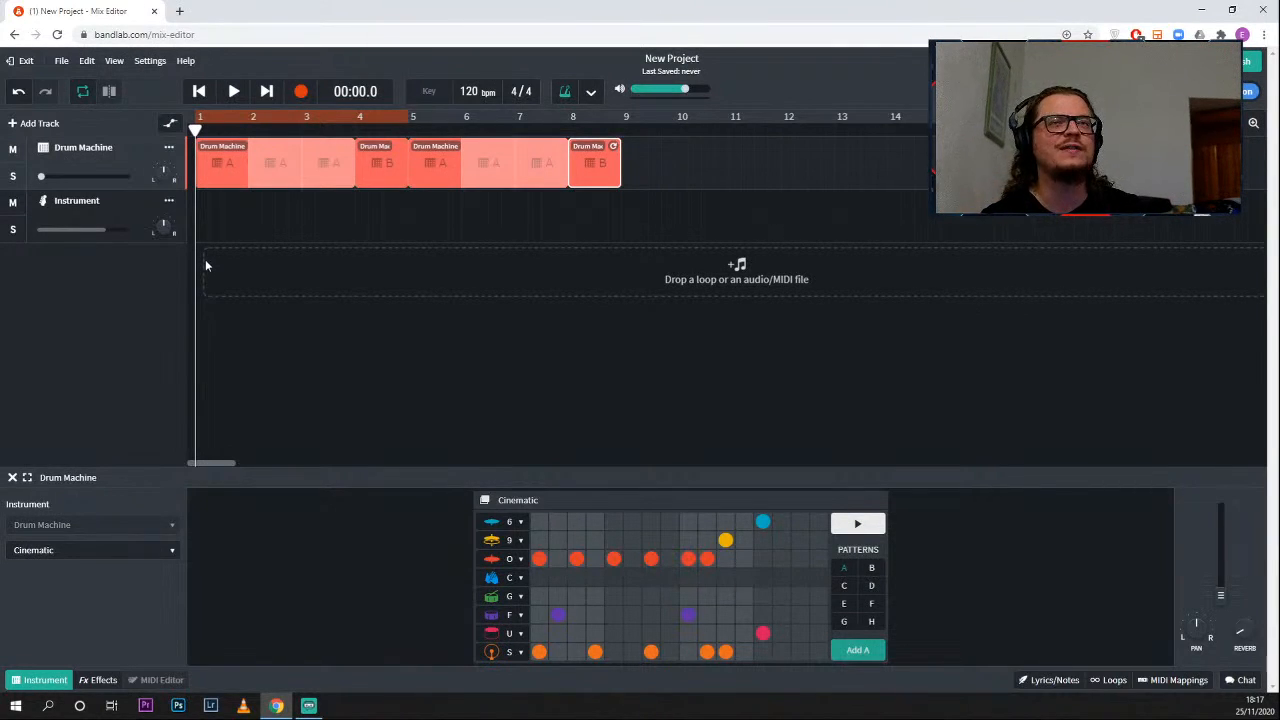
left_click(300, 92)
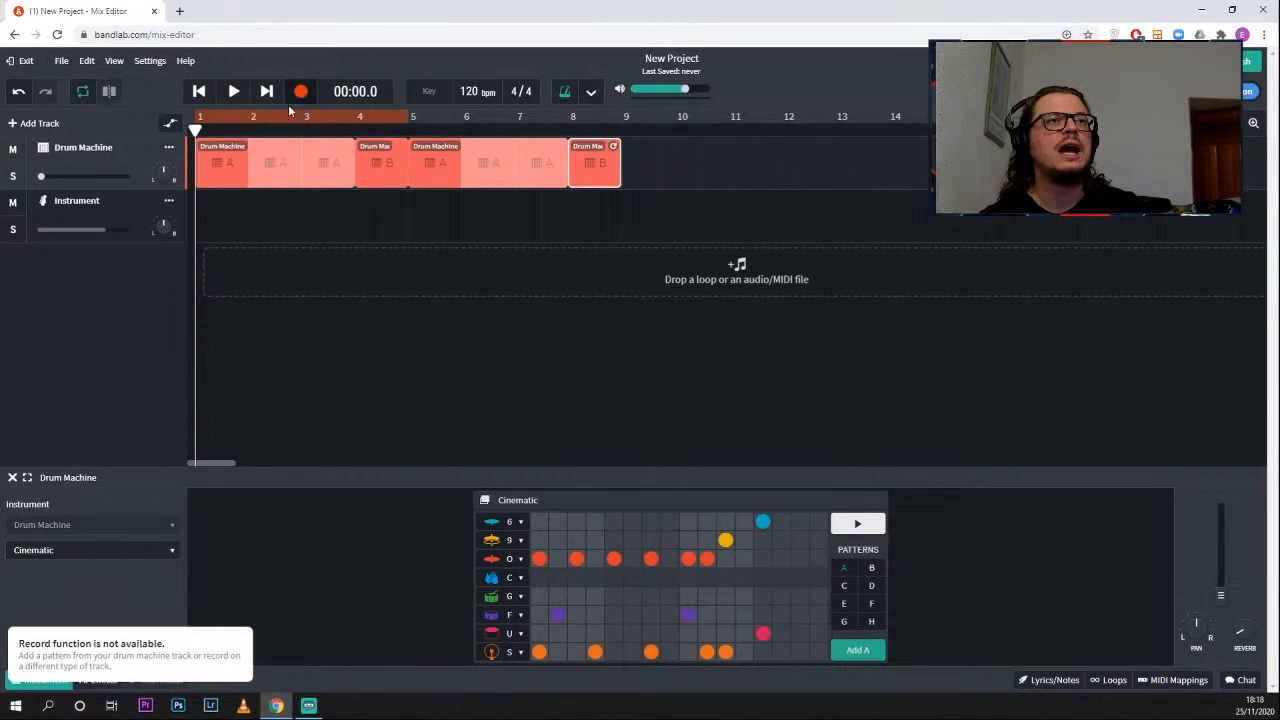
- Record a four-bar '62 P-Bass line on the Instrument track from bar 1, built mainly on the X, V, Z and B notes
left_click(127, 210)
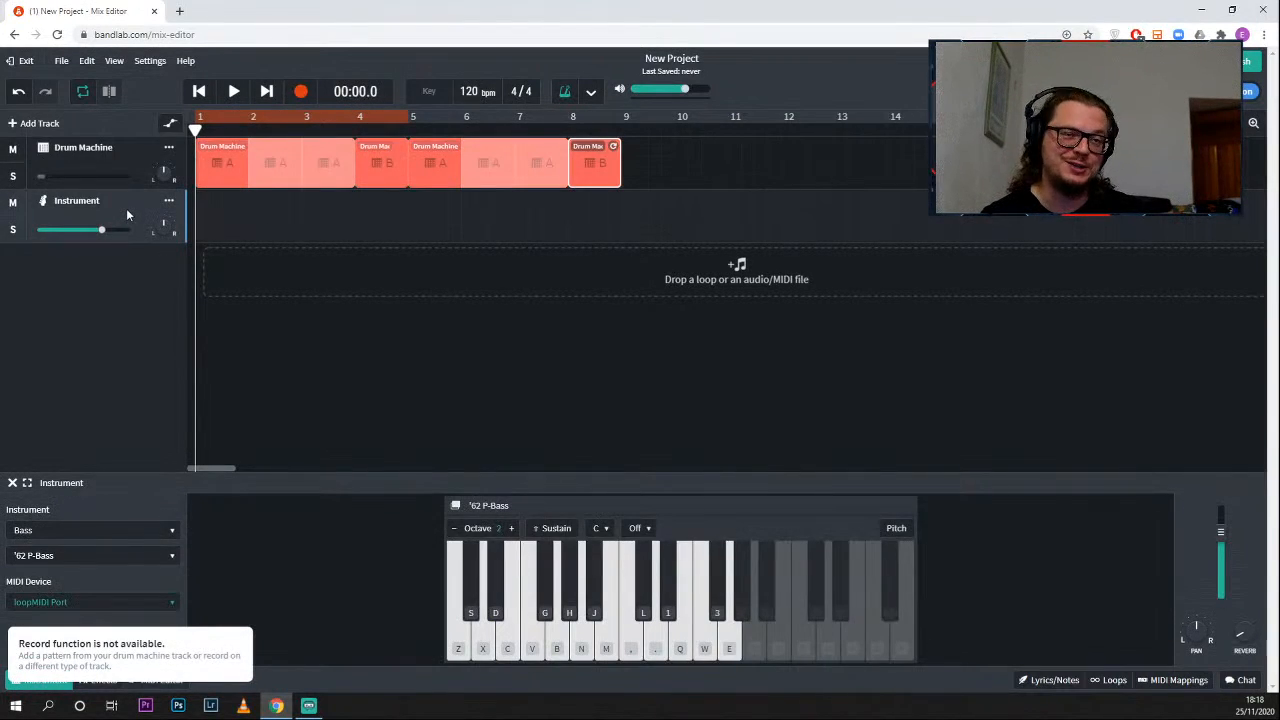
left_click(485, 645)
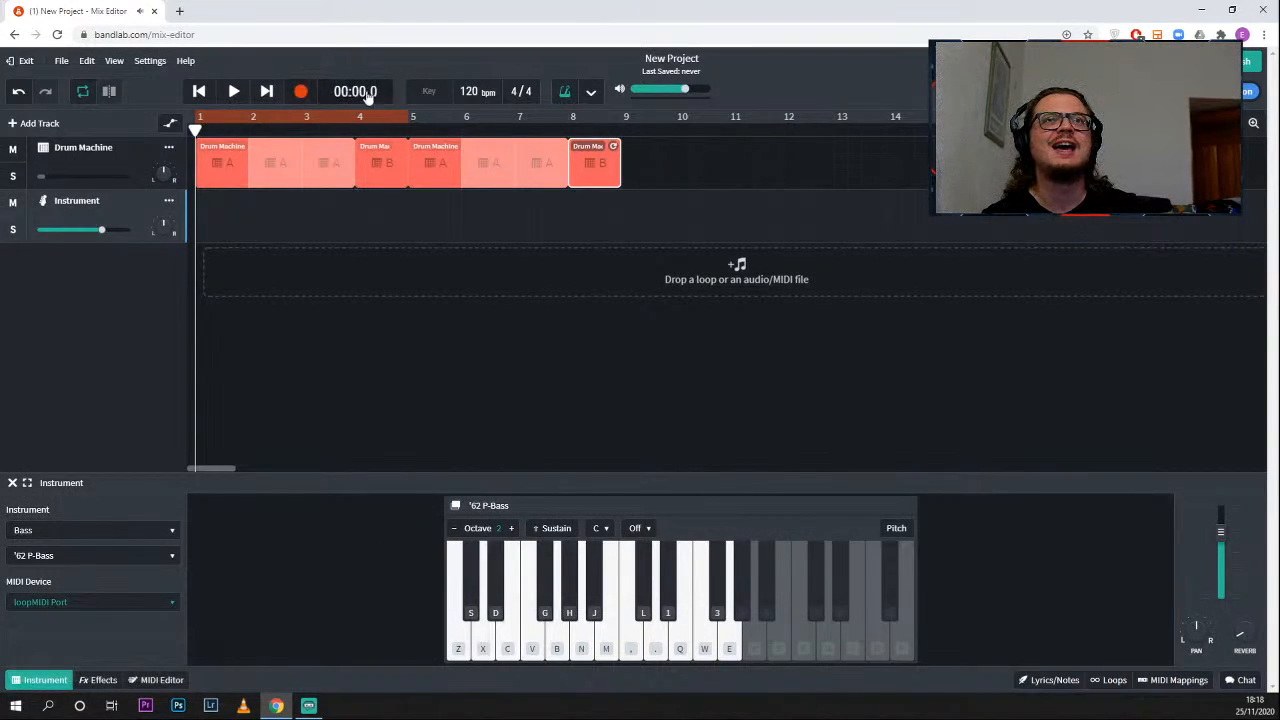
left_click(300, 91)
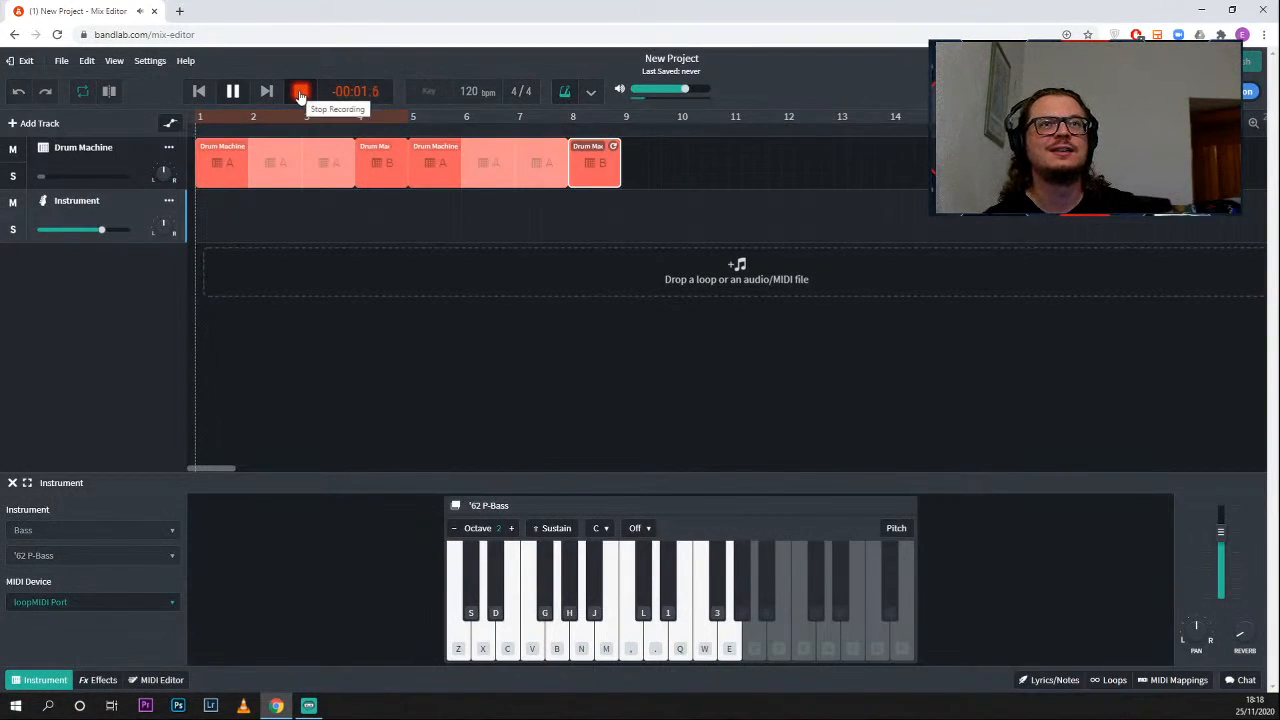
key("x")
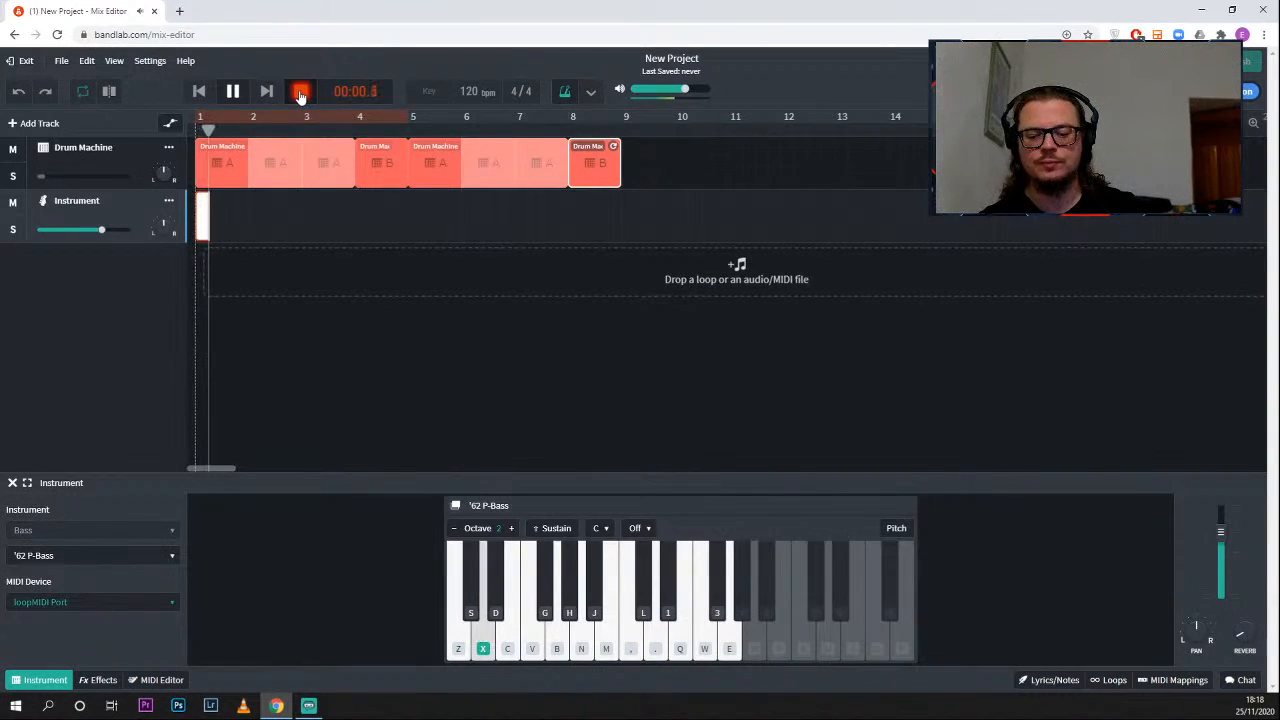
key("v")
key("x")
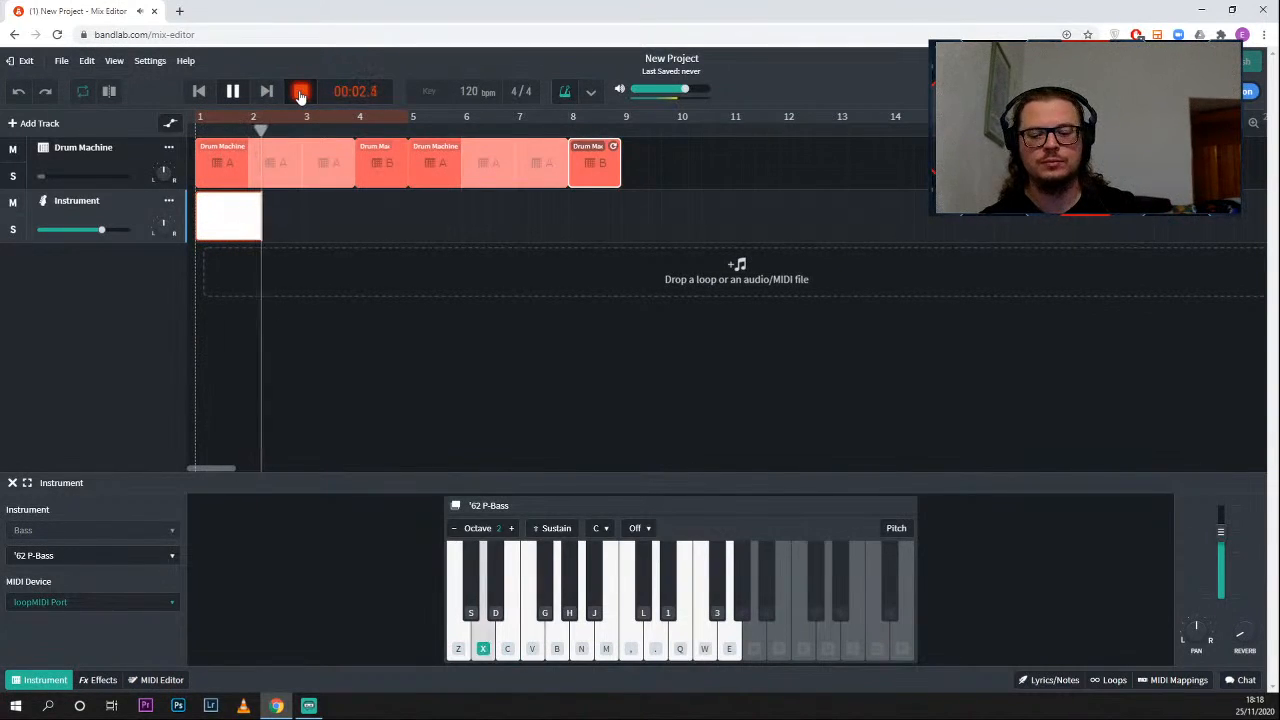
key("z")
key("x")
key("x")
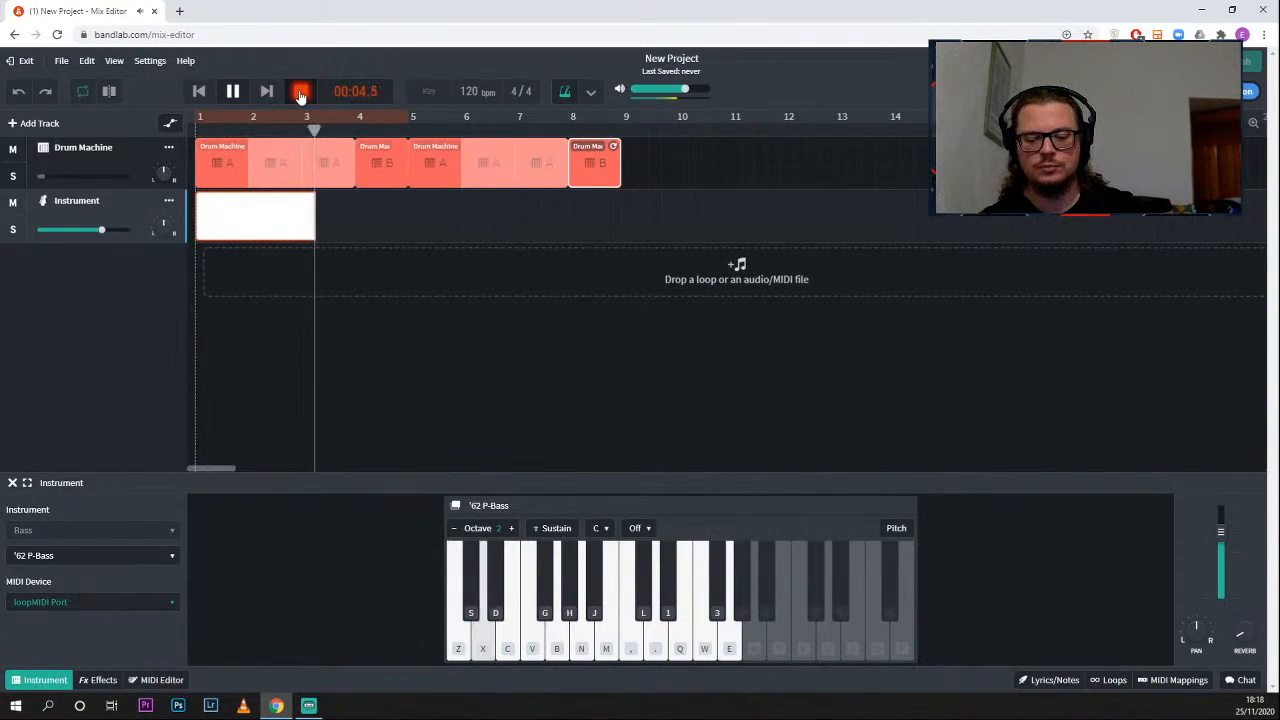
key("b")
key("x")
key("x")
key("v")
key("v")
left_click(300, 93)
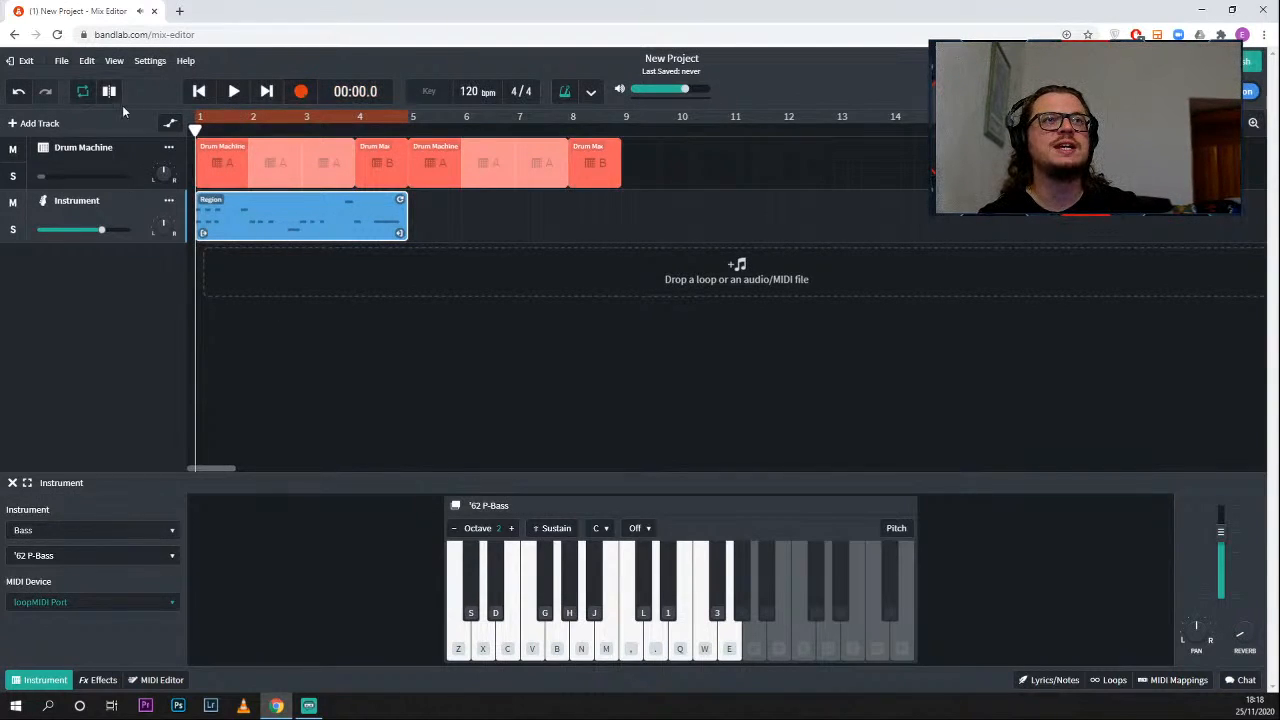
- Undo the last change to the bass region and set the Drum Machine track's volume to about -14.5 dB
left_click(18, 91)
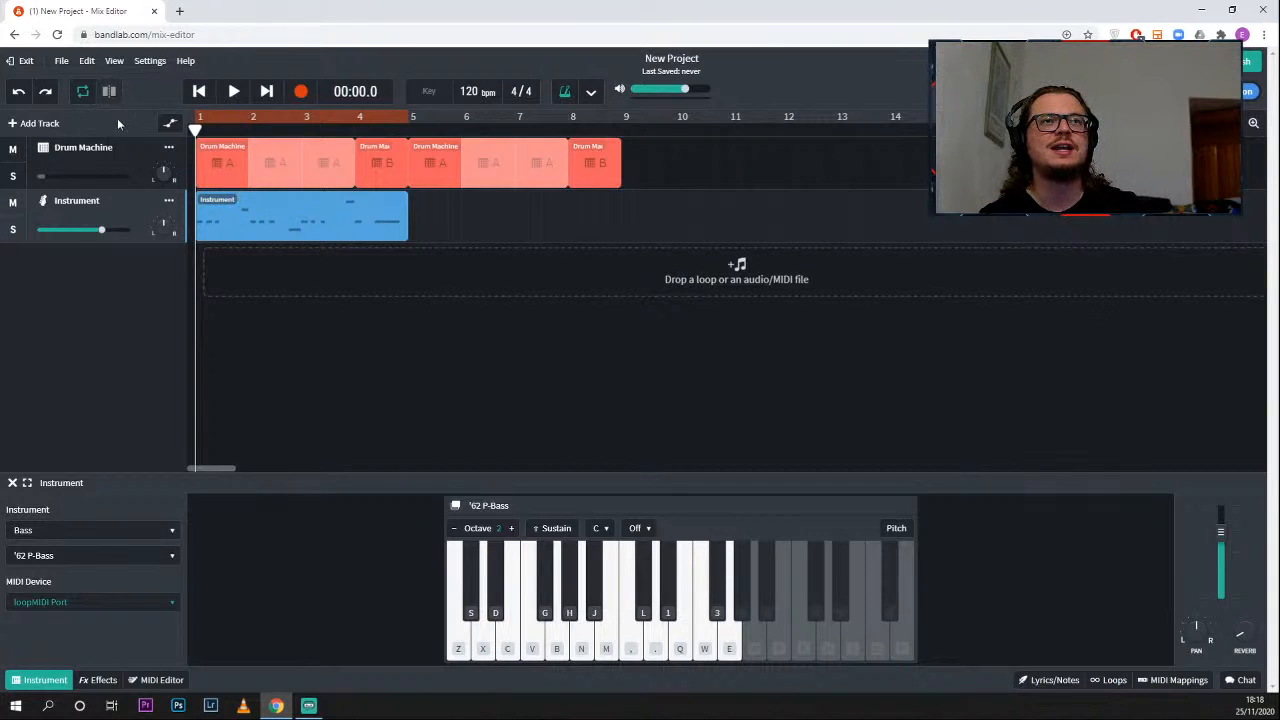
left_click(44, 180)
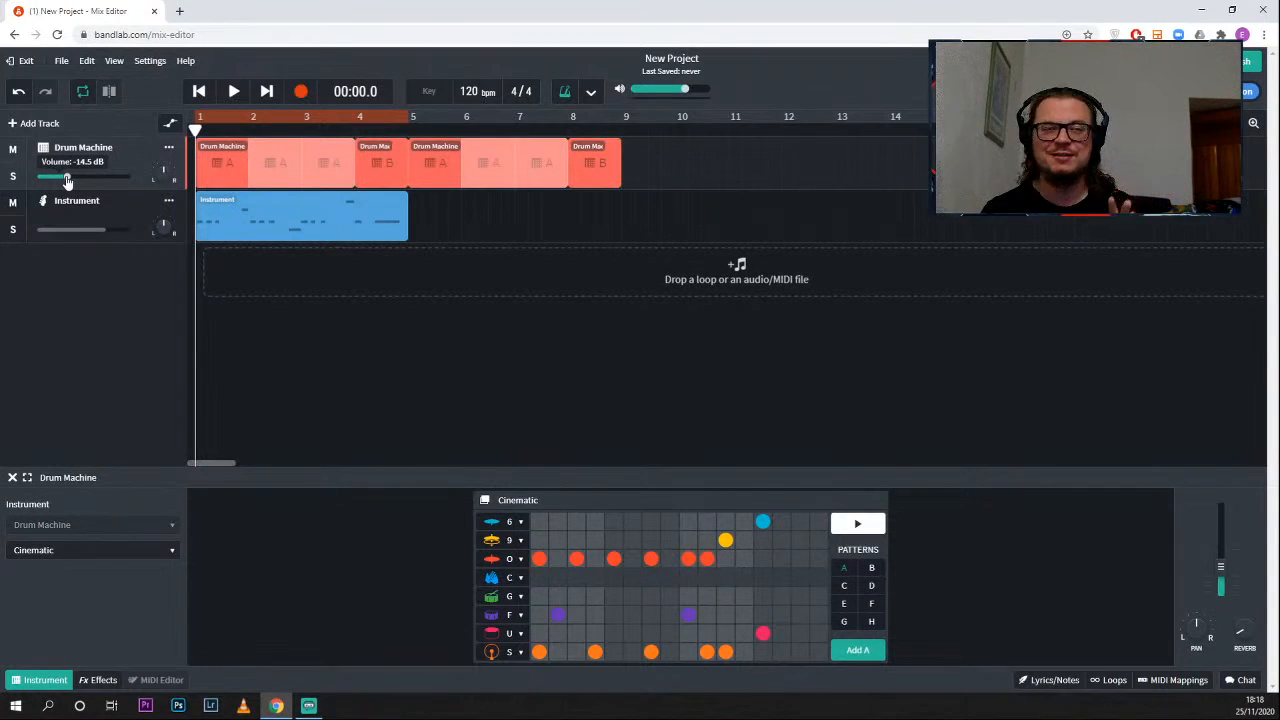
- Play the drums and recorded bass together through the four-bar loop, and pause playback
key("space")
key("space")
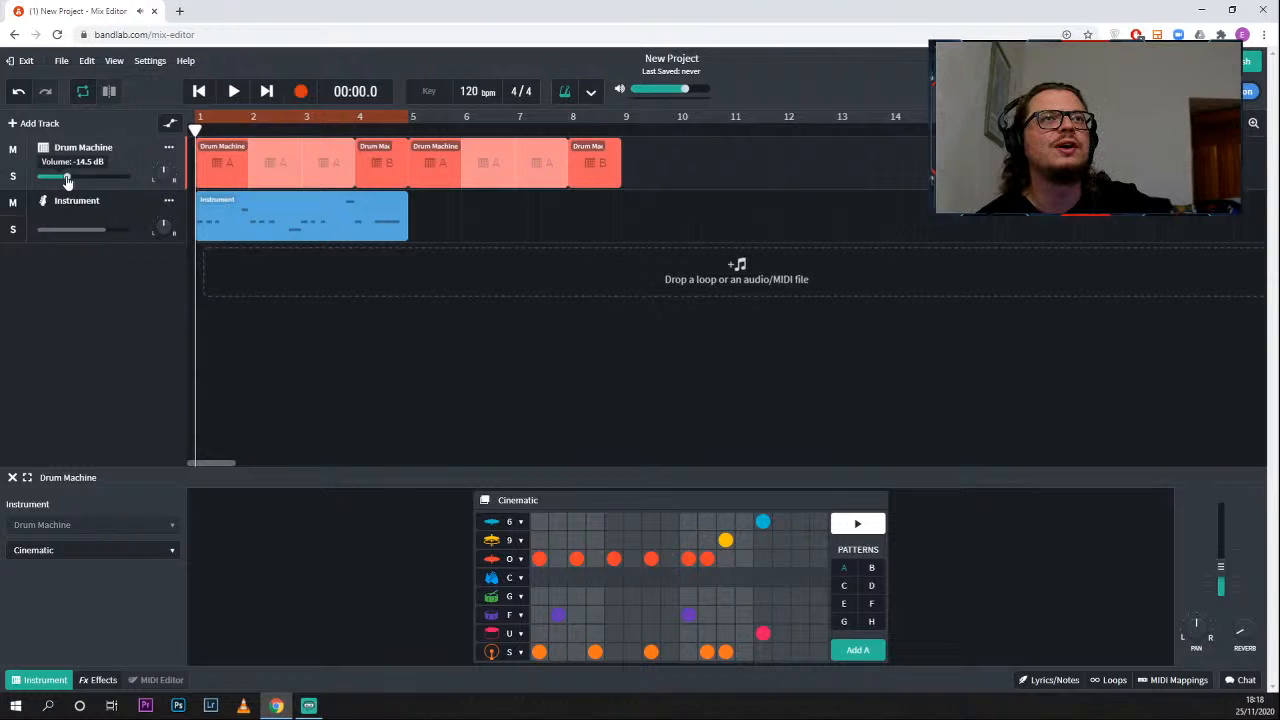
left_click(233, 91)
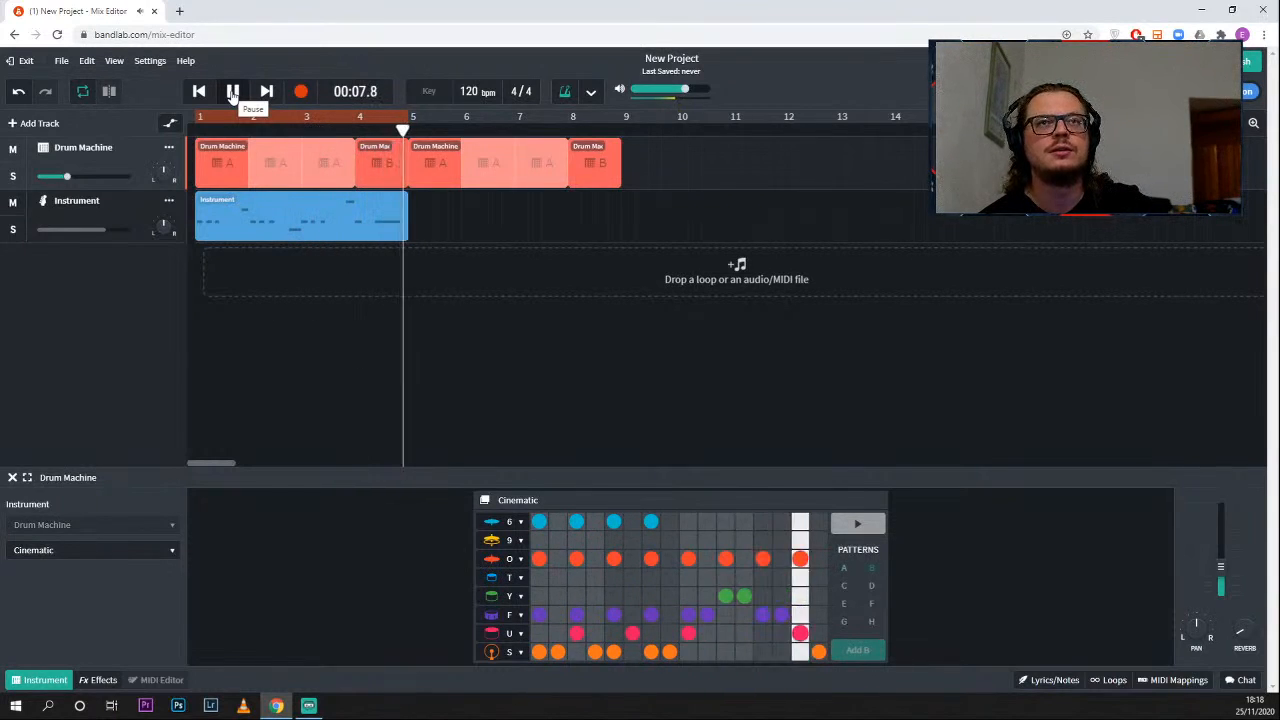
left_click(232, 92)
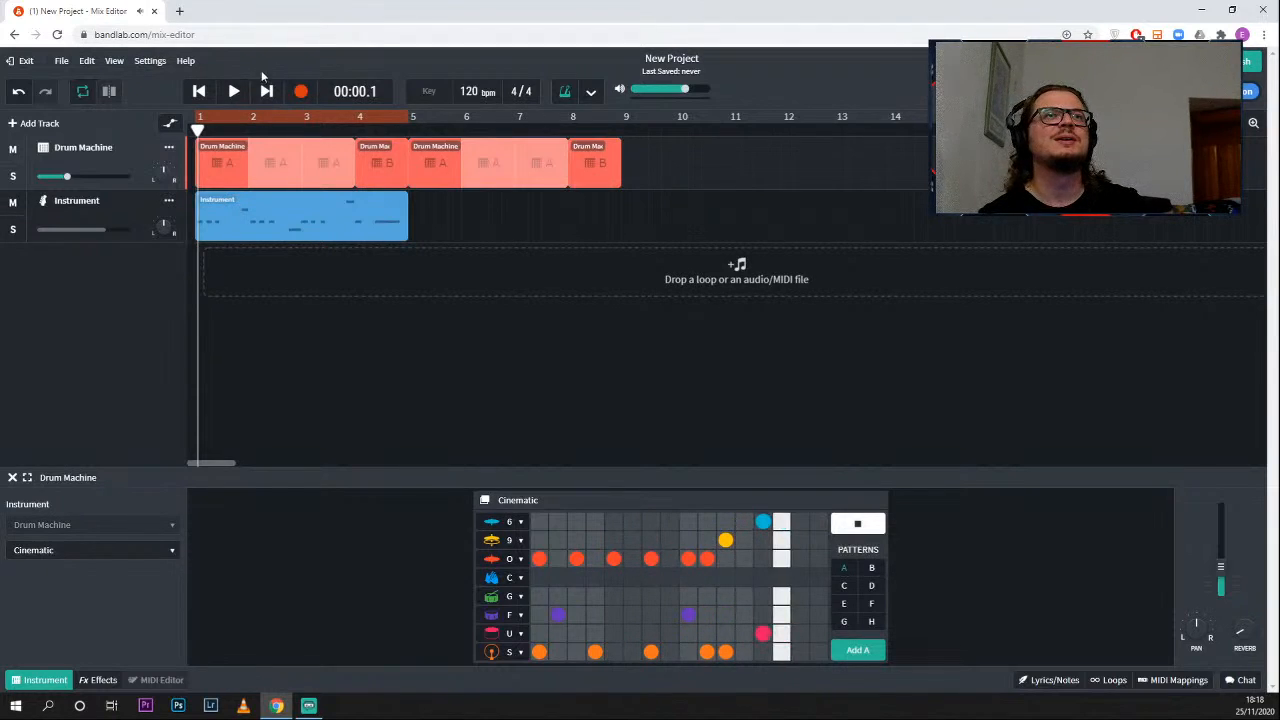
- Play the arrangement briefly, and open the bass region on the Instrument track in an enlarged MIDI Editor
left_click(232, 92)
left_click(232, 92)
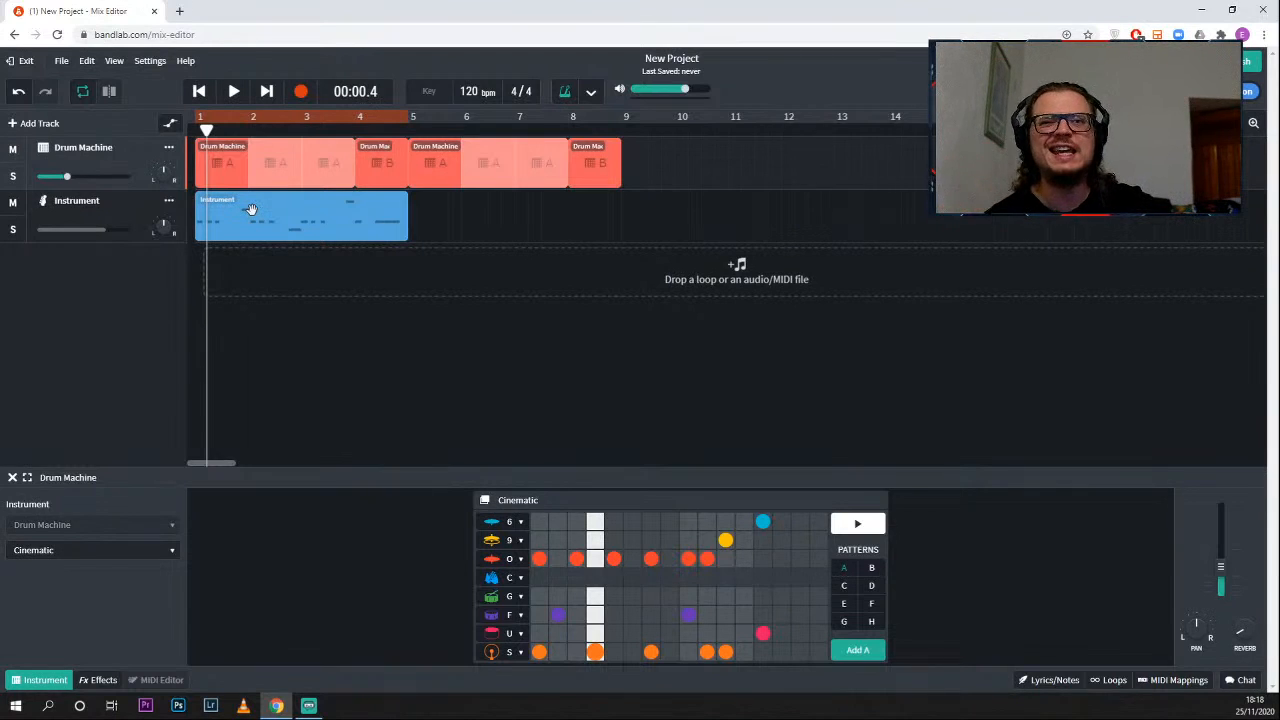
left_click(238, 168)
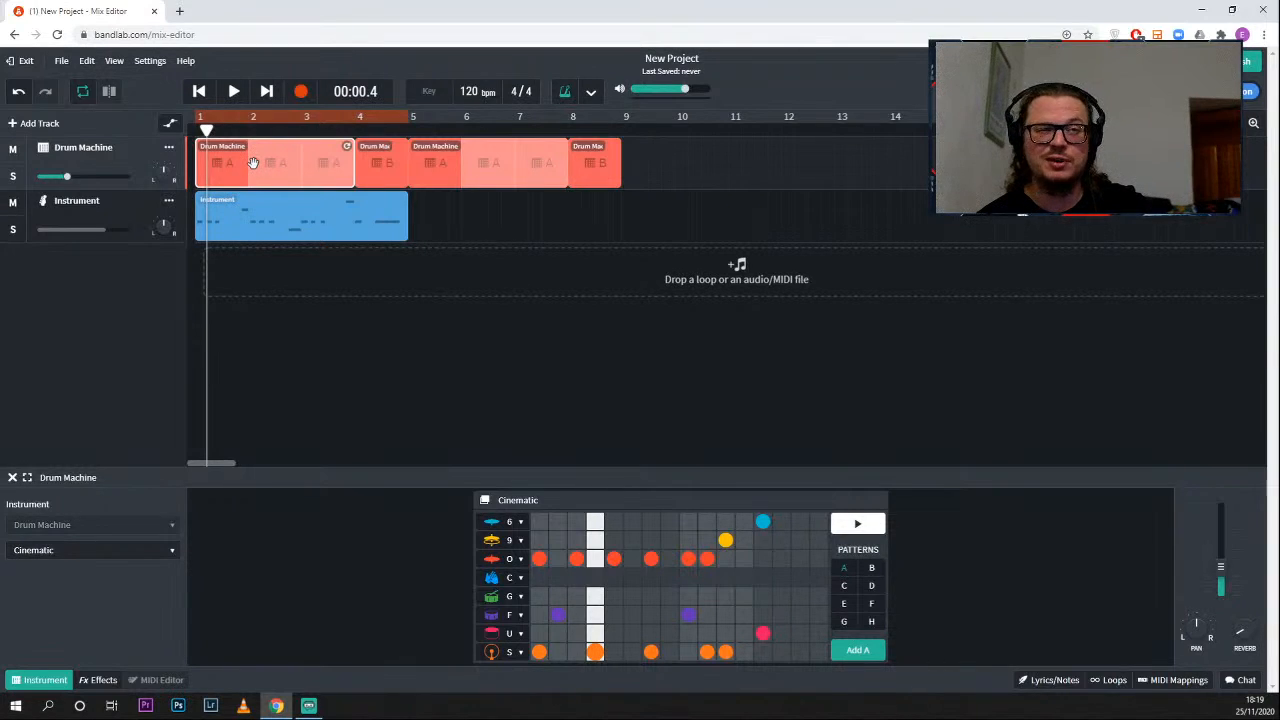
left_click(232, 218)
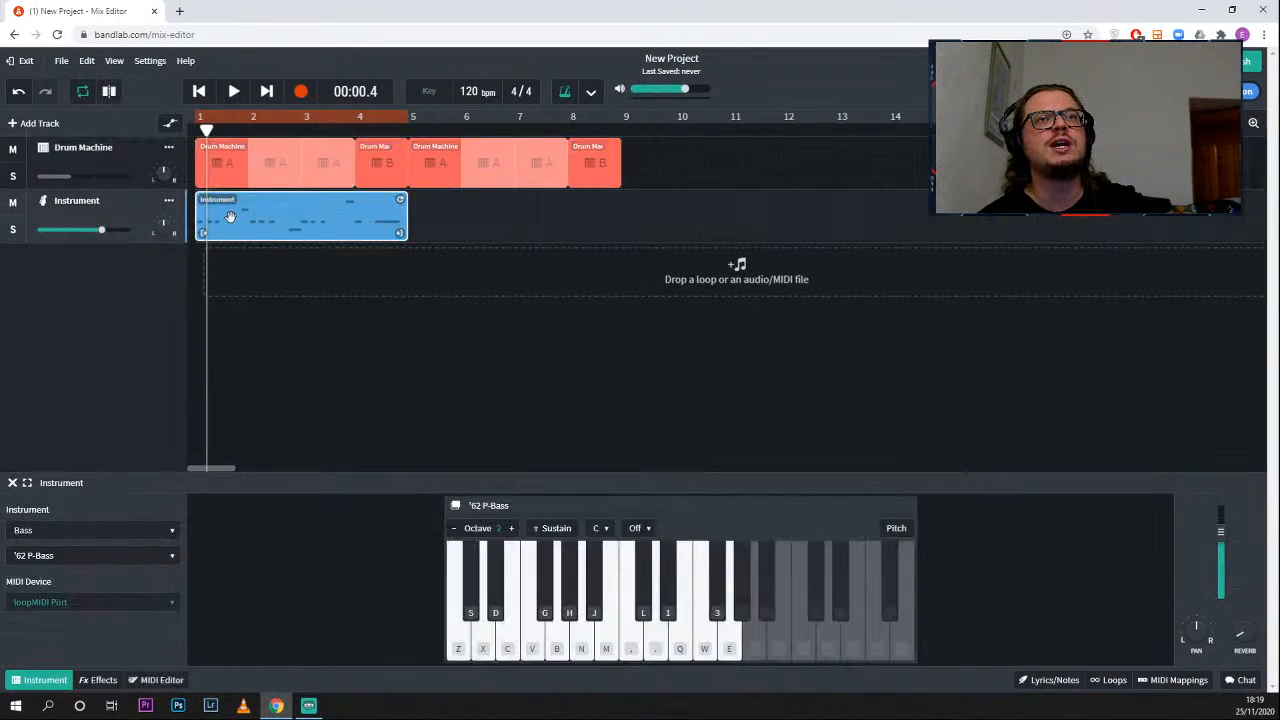
double_click(276, 216)
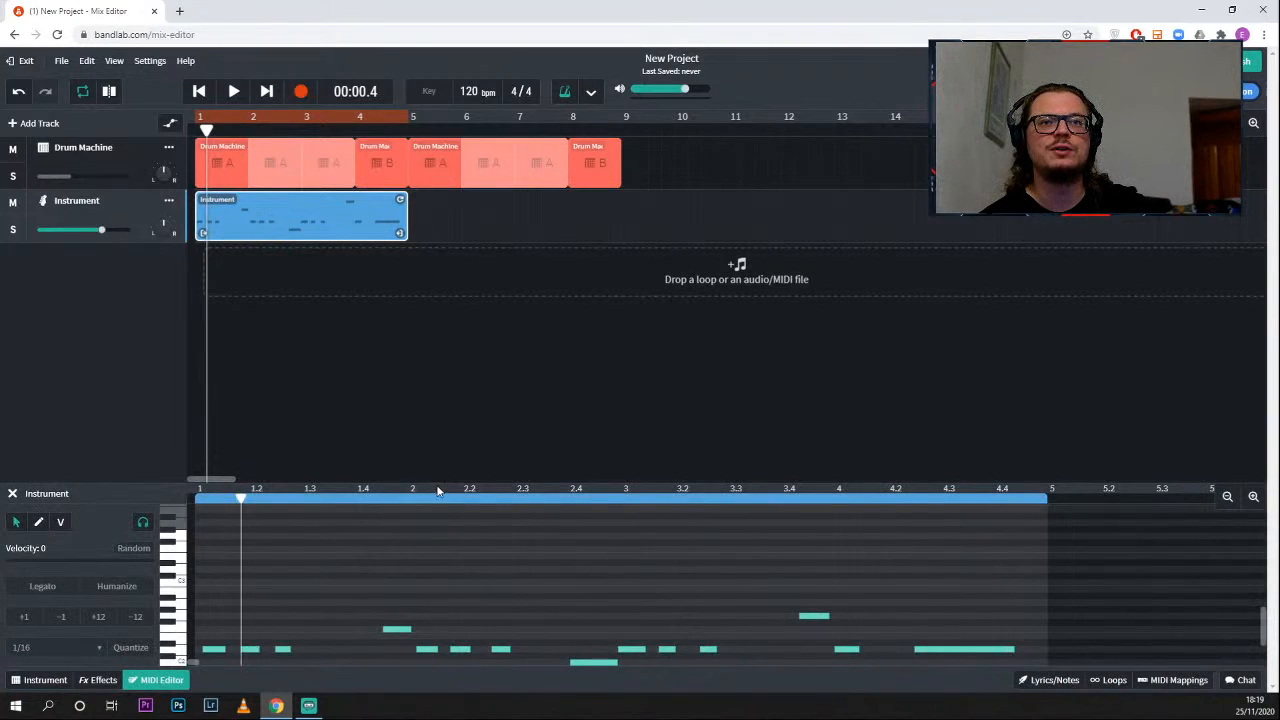
left_click_drag(437, 479, 457, 297)
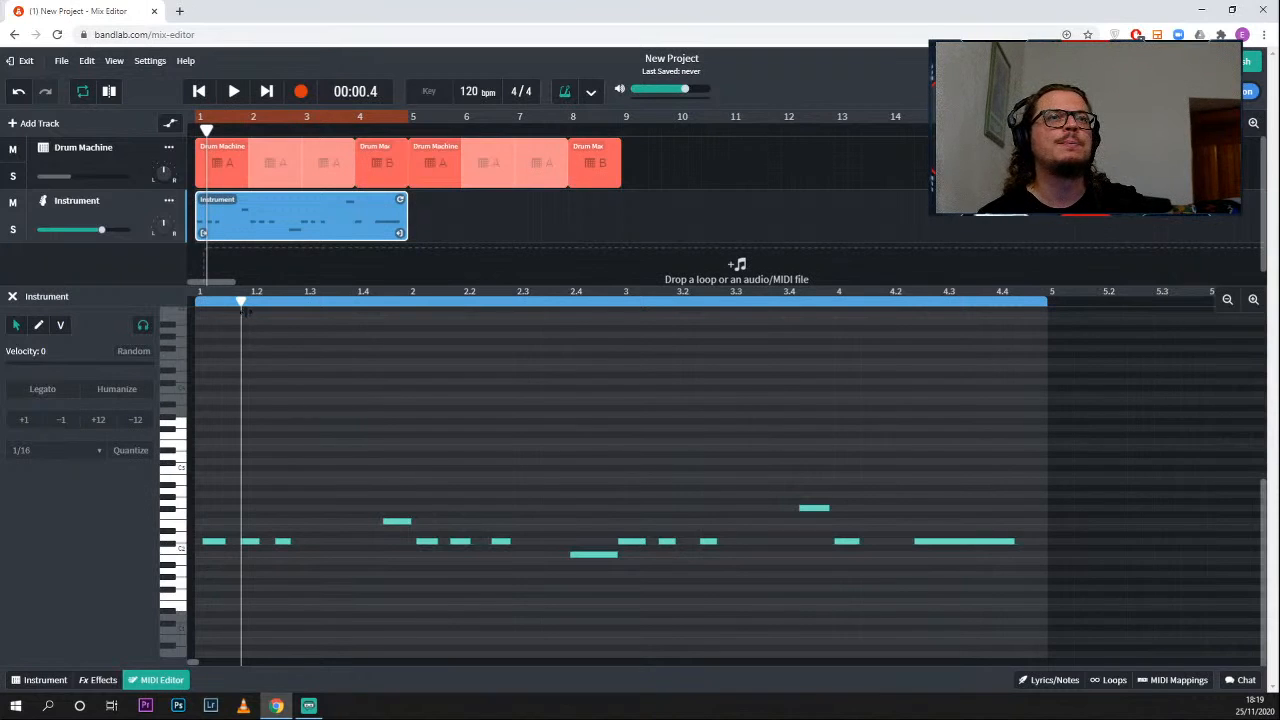
- Play the bass line from bar 1 while following its notes in the MIDI Editor, and pause near the end of bar 4
left_click_drag(240, 302, 197, 300)
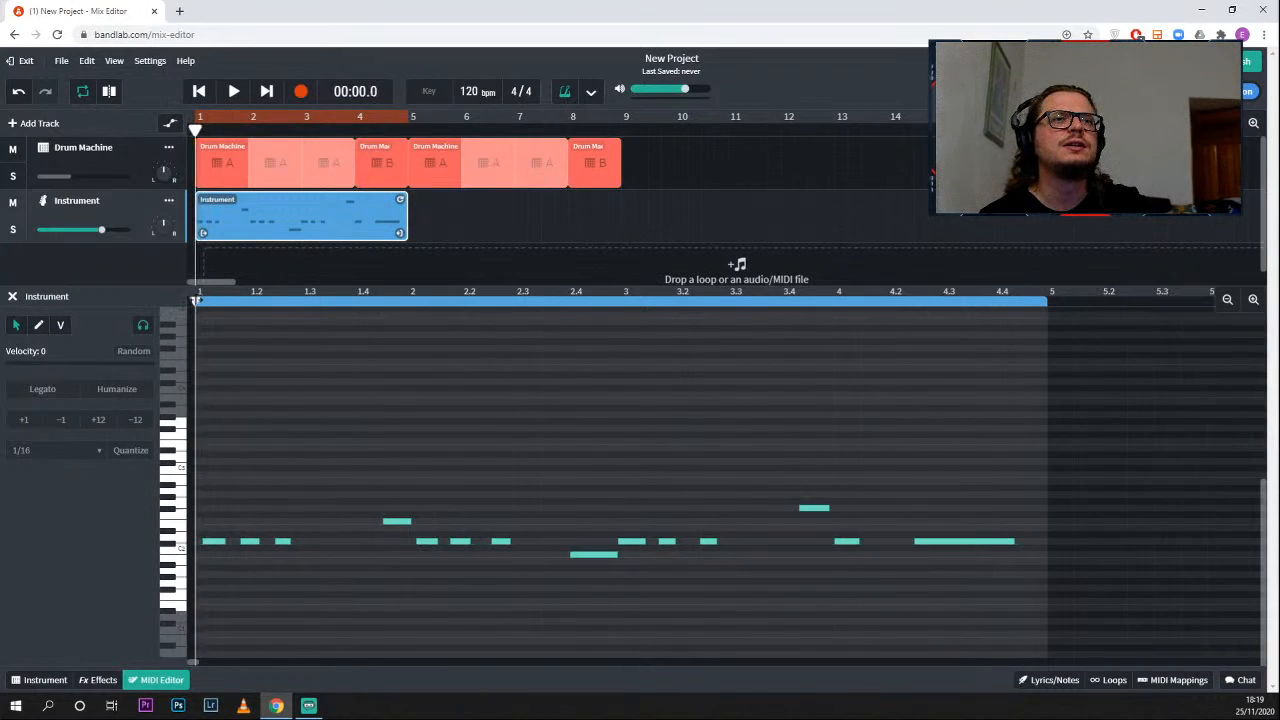
key("space")
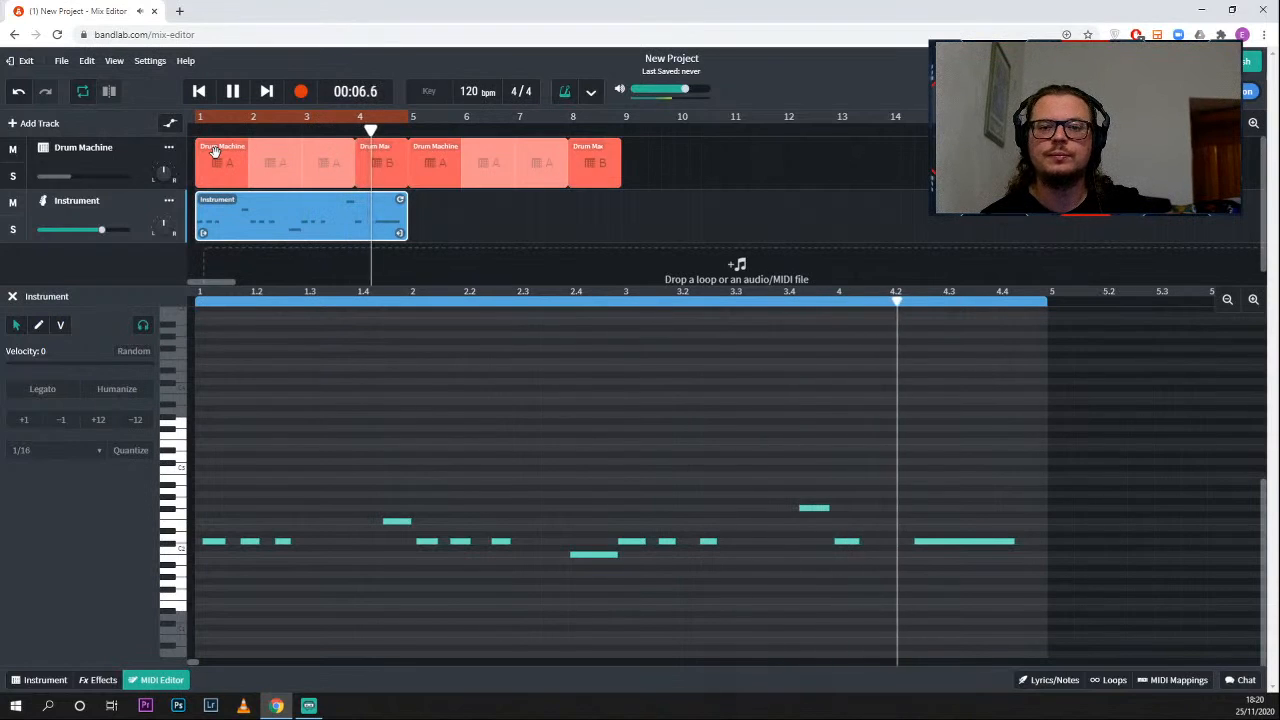
key("space")
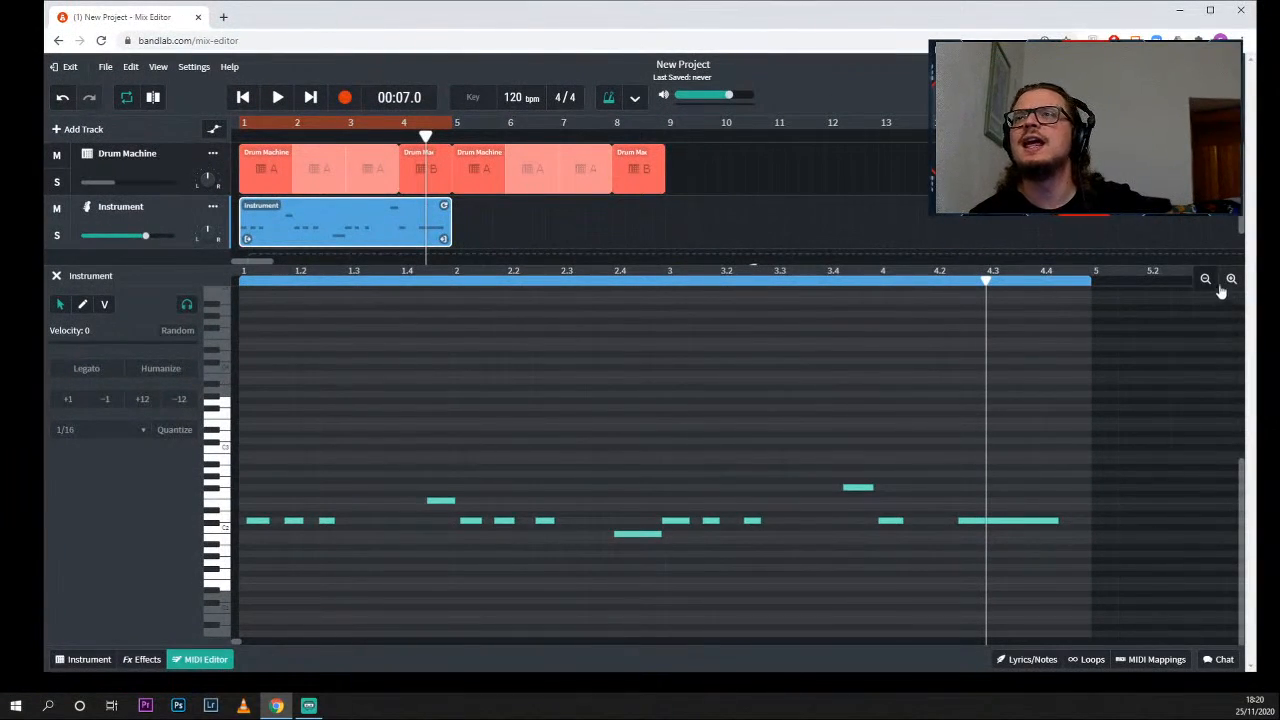
- Line up the first three bass notes of bar 1 with the beat grid, placing the first at the start of the bar
left_click(1230, 279)
left_click(1230, 279)
scroll(524, 483, "left", 10)
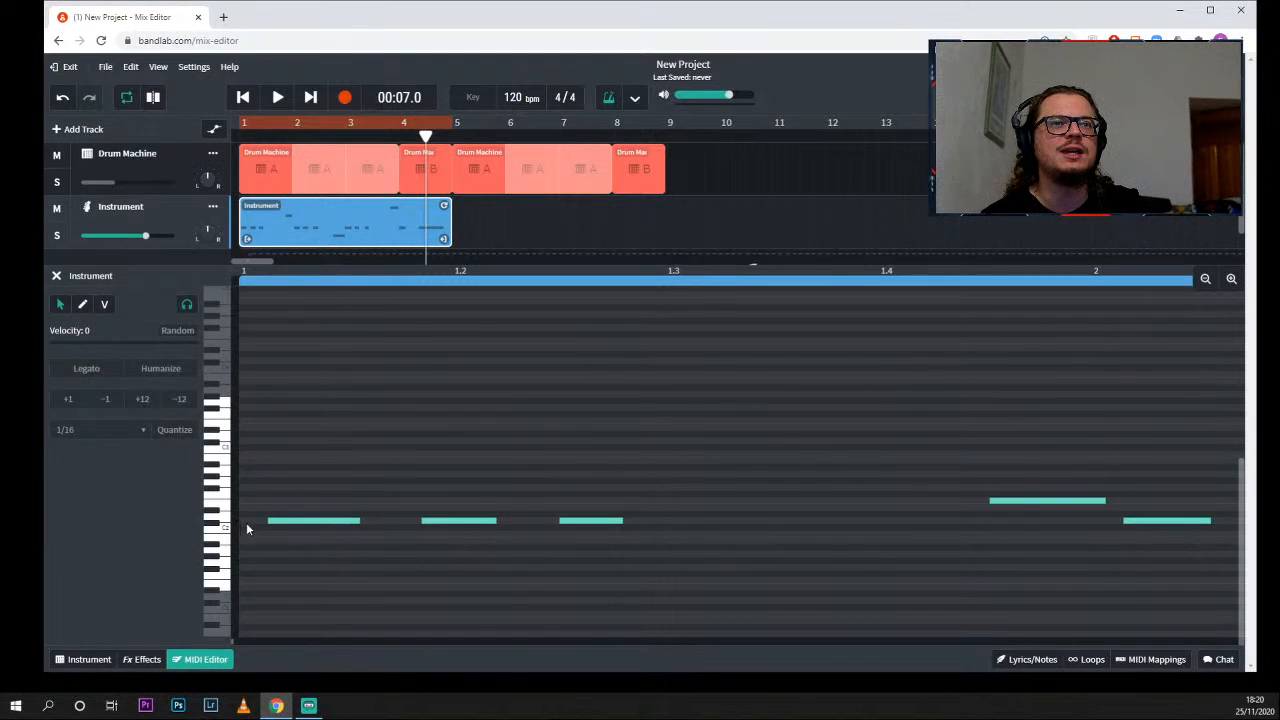
left_click_drag(627, 560, 290, 455)
left_click_drag(645, 559, 288, 400)
left_click_drag(297, 524, 283, 518)
left_click(408, 550)
left_click_drag(422, 525, 431, 520)
left_click_drag(557, 520, 586, 520)
- Play the retimed opening notes with the drums from bar 1, and pause in bar 2
left_click_drag(426, 138, 237, 133)
key("space")
key("space")
key("space")
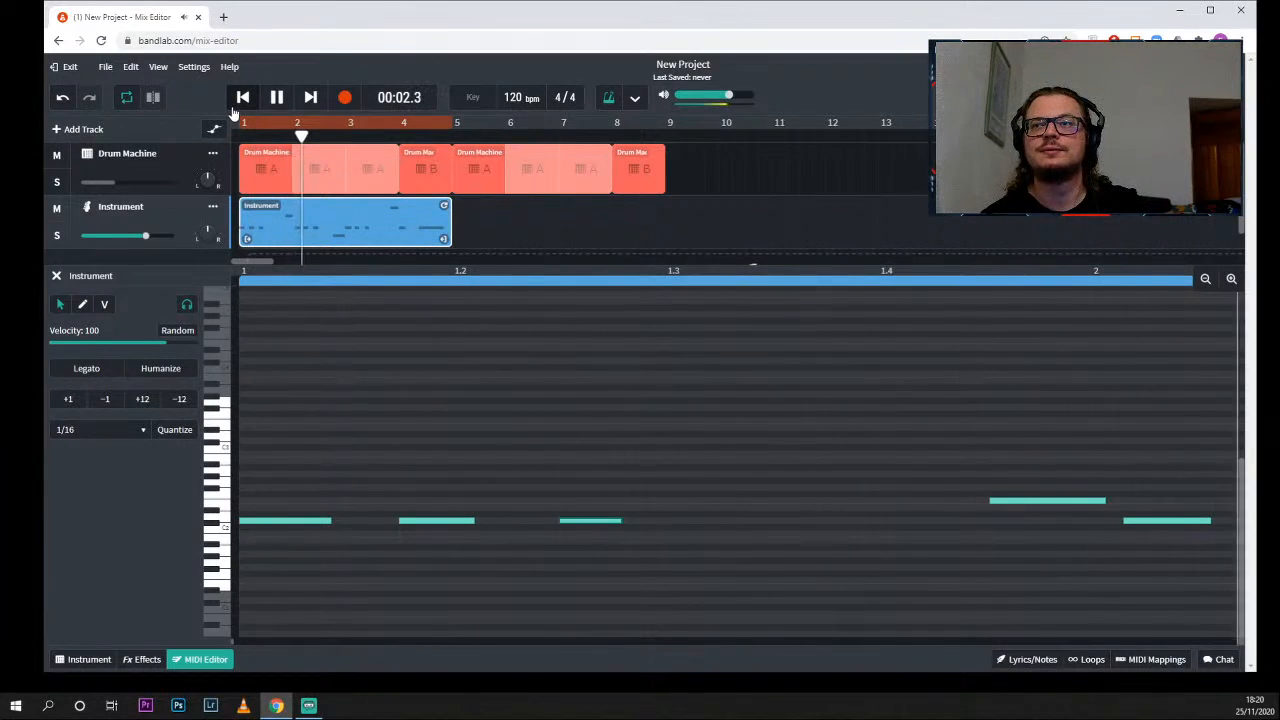
key("space")
- Nudge the high bass note before bar 2 and the three notes following it slightly earlier, into line with the beat grid
scroll(456, 399, "left", 5)
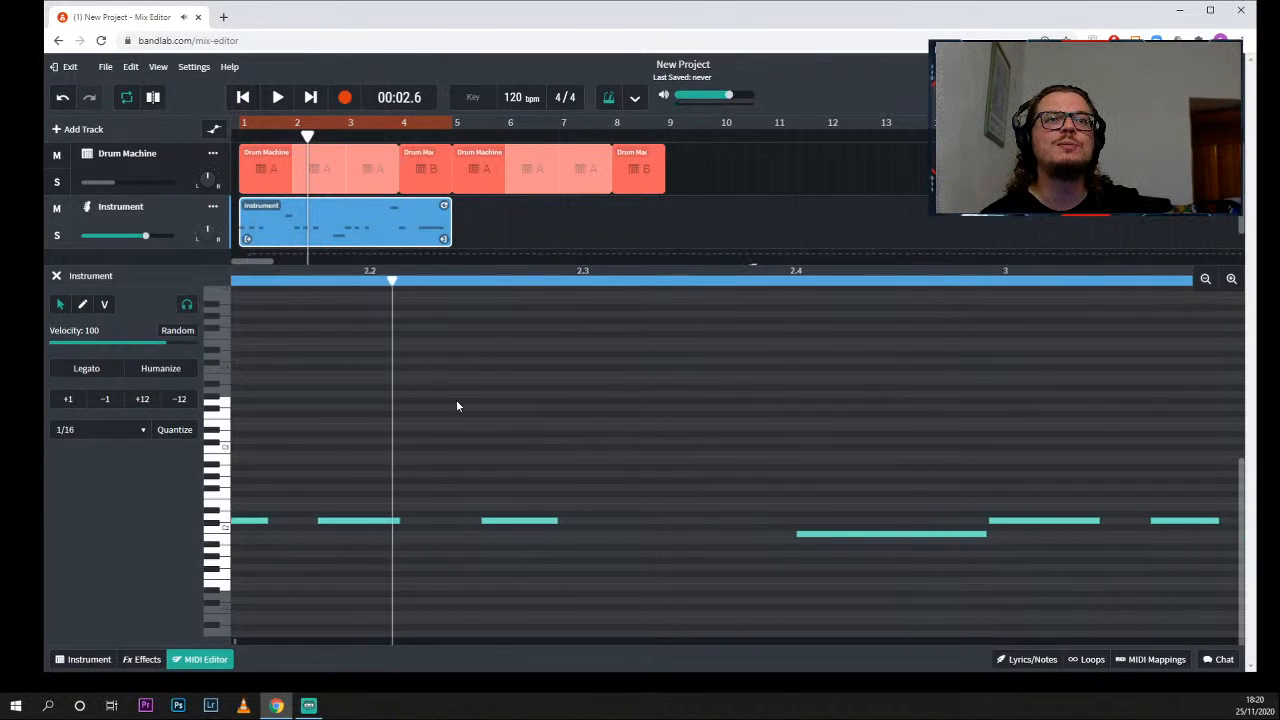
left_click_drag(446, 503, 442, 501)
left_click_drag(593, 520, 561, 521)
left_click_drag(715, 521, 707, 521)
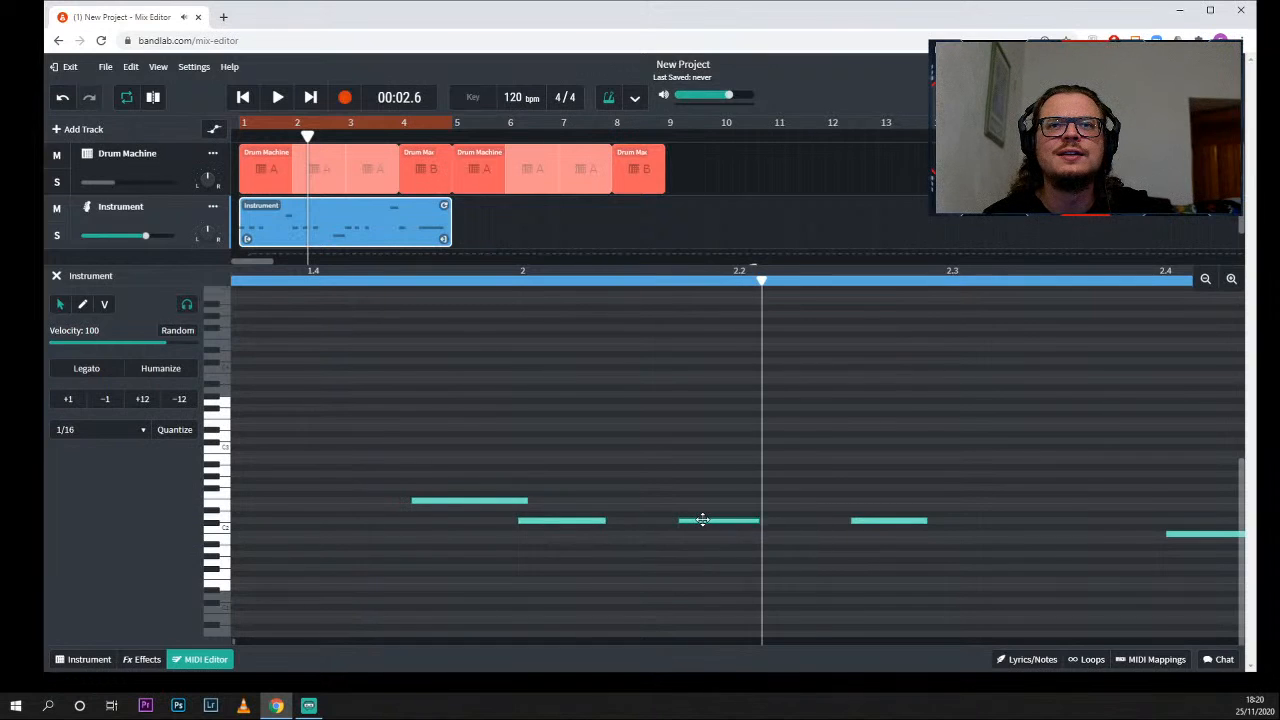
left_click_drag(880, 525, 866, 521)
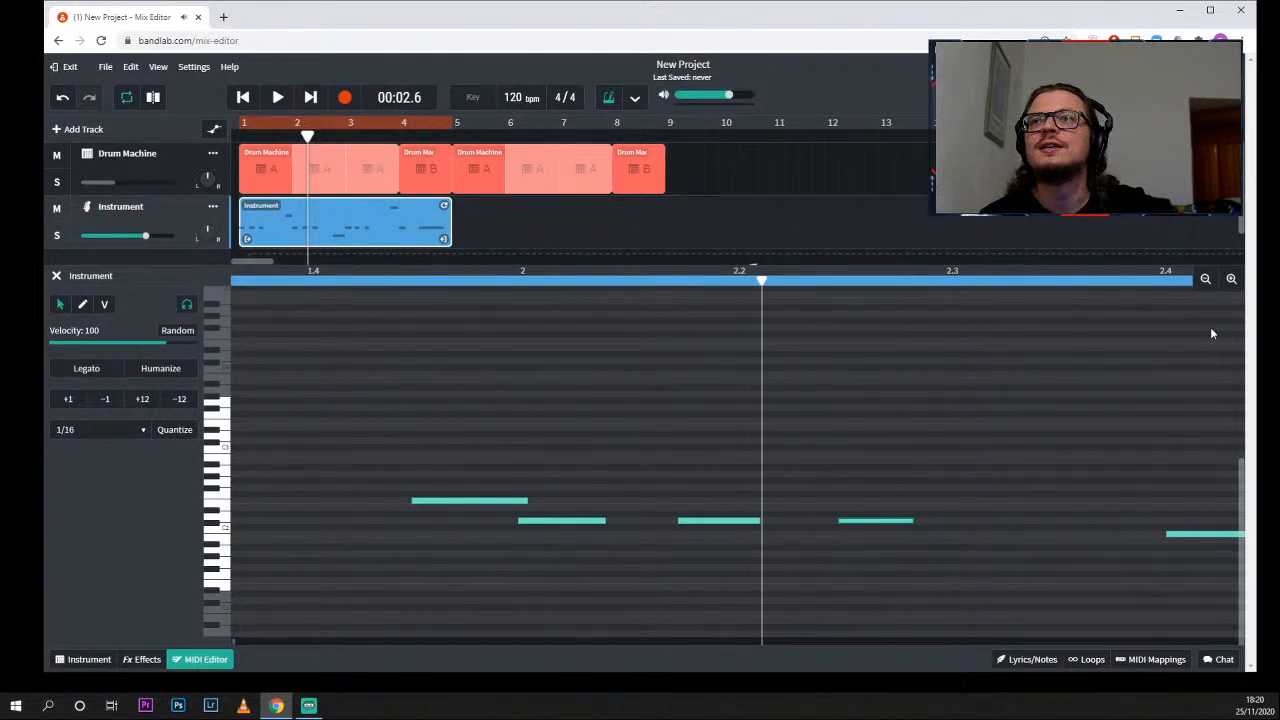
- Line up the three equal-pitch bass notes at the start of bar 3 with the beat grid, leaving a gap between each note
left_click(1206, 280)
left_click(1205, 279)
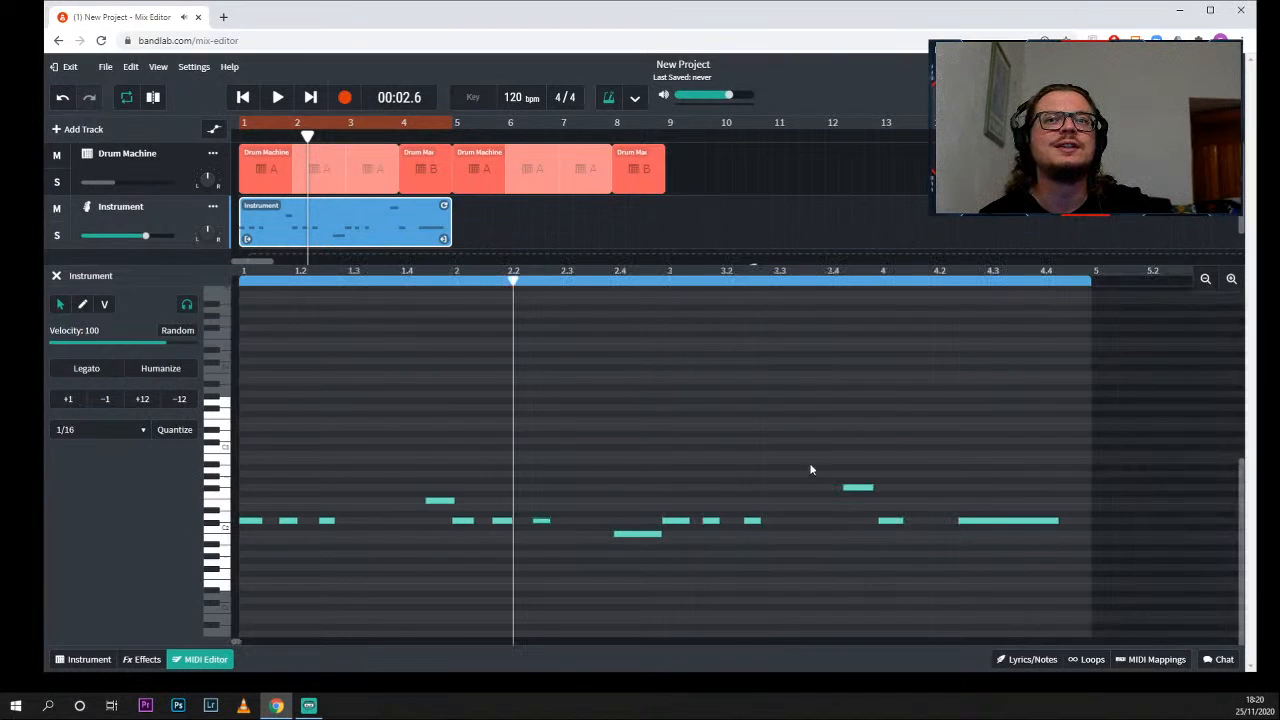
left_click(675, 520)
left_click_drag(712, 521, 711, 522)
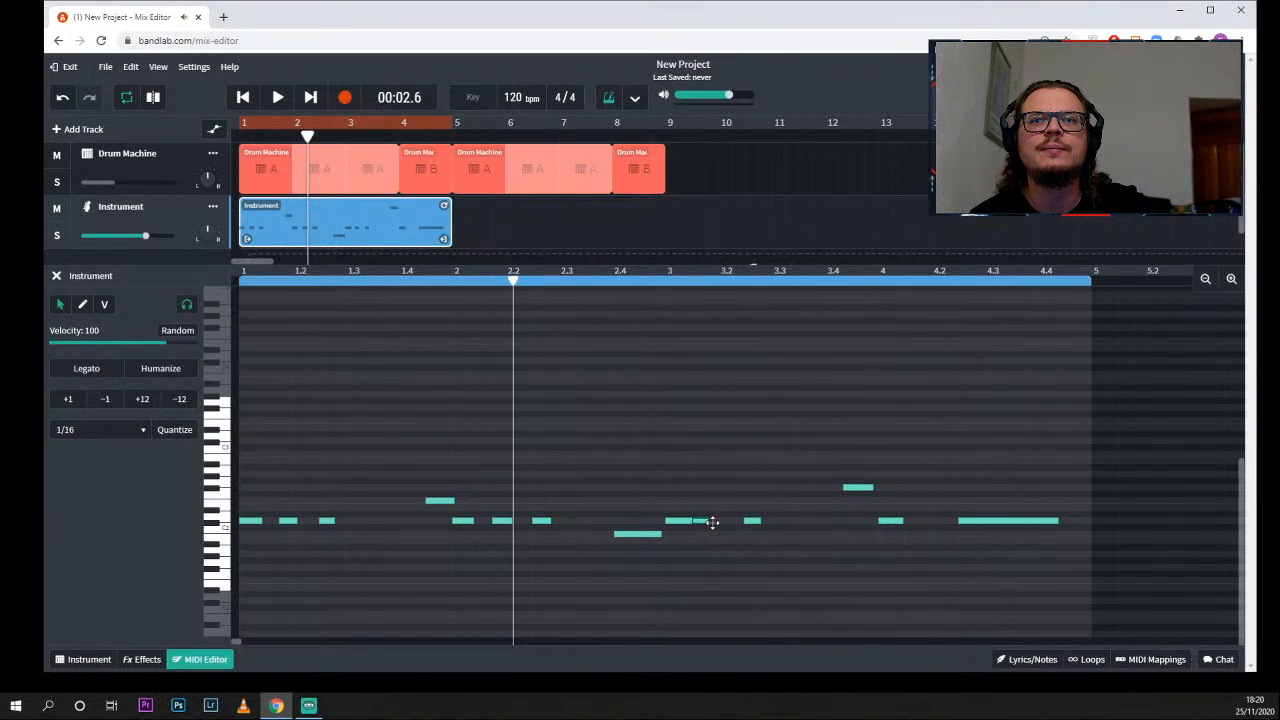
left_click(1231, 279)
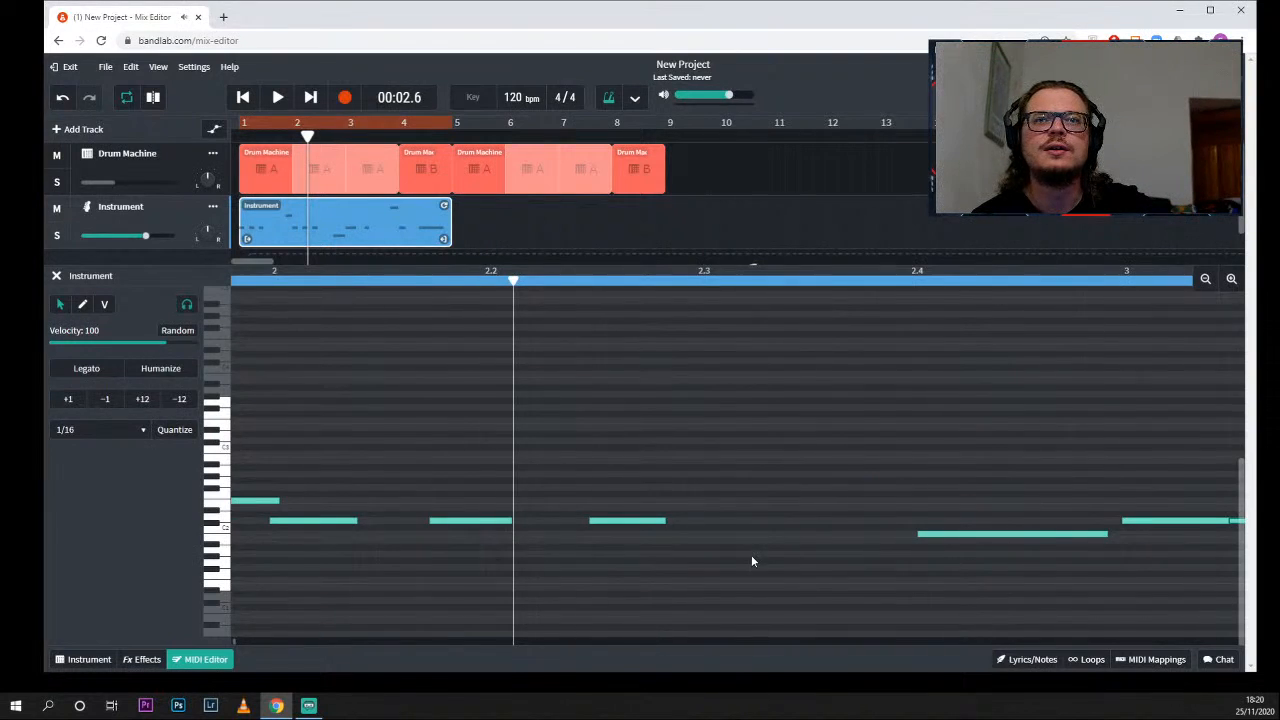
scroll(899, 518, "right", 5)
right_click(899, 519)
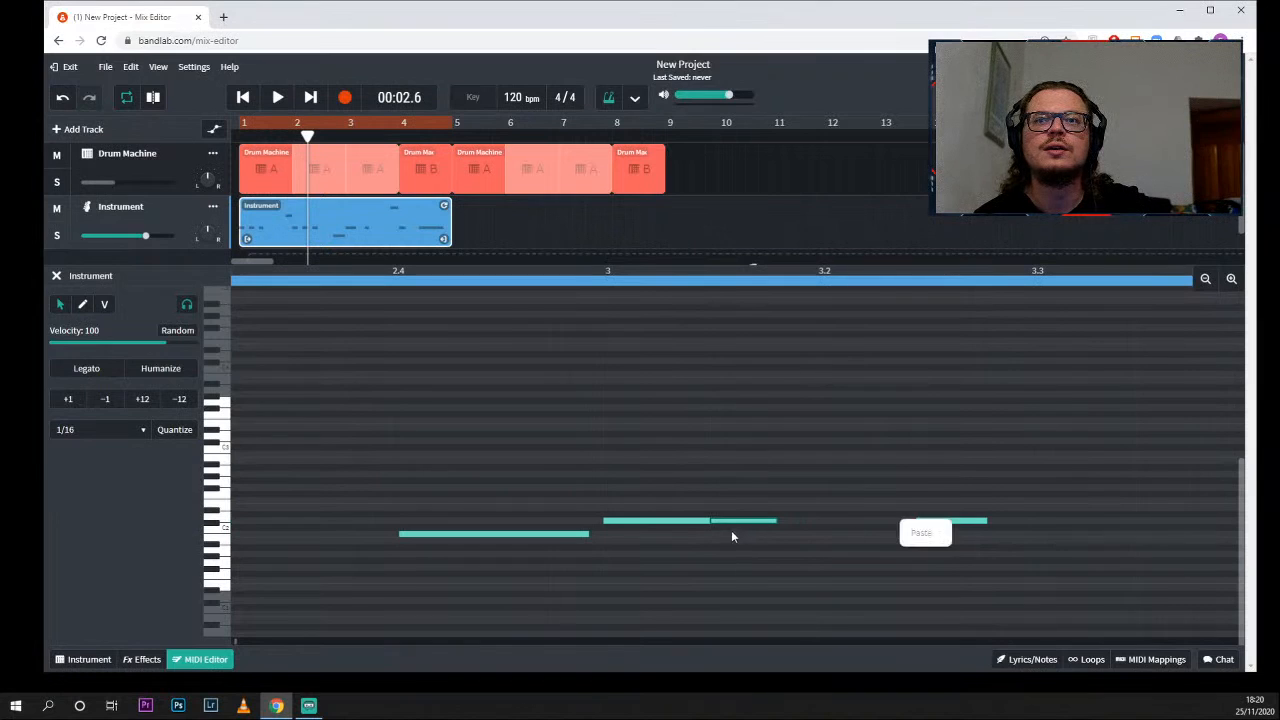
left_click(743, 525)
left_click_drag(743, 522, 792, 526)
left_click_drag(948, 527, 955, 522)
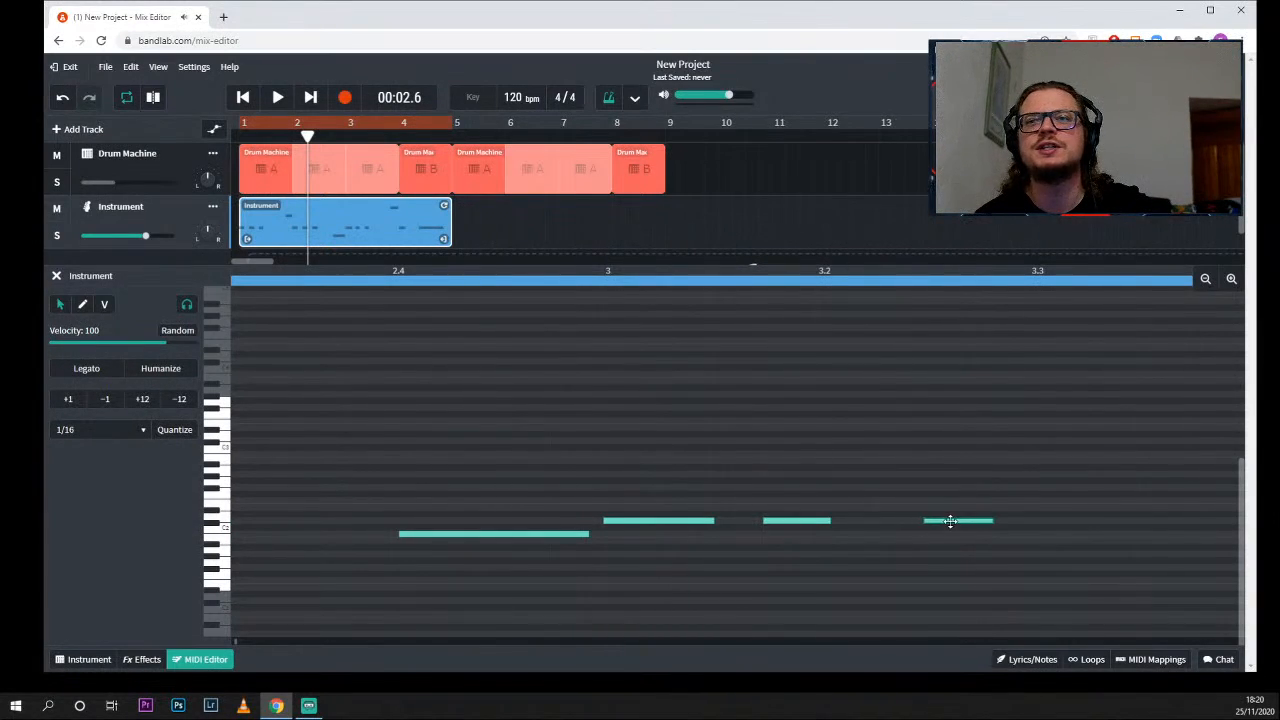
- Play the corrected bass line with the drums from bar 1 through the four-bar loop, and pause playback
left_click(1205, 283)
left_click(1205, 283)
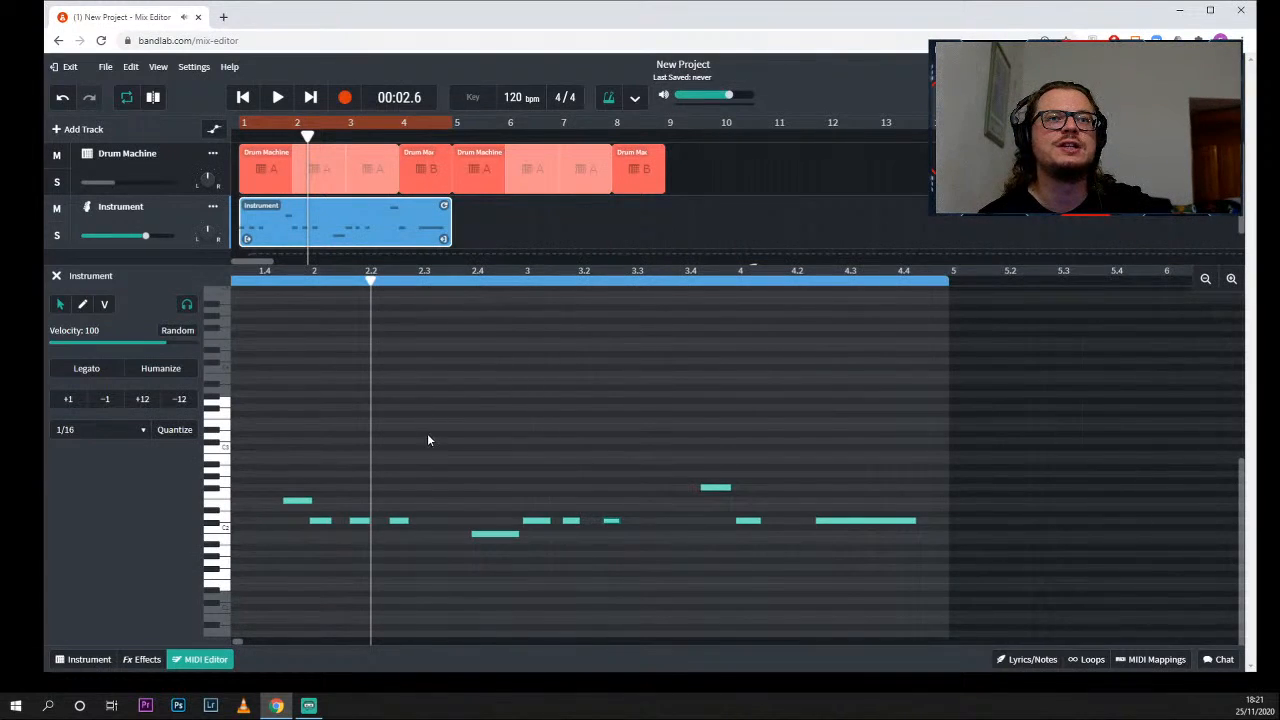
scroll(426, 432, "left", 2)
left_click_drag(513, 281, 218, 281)
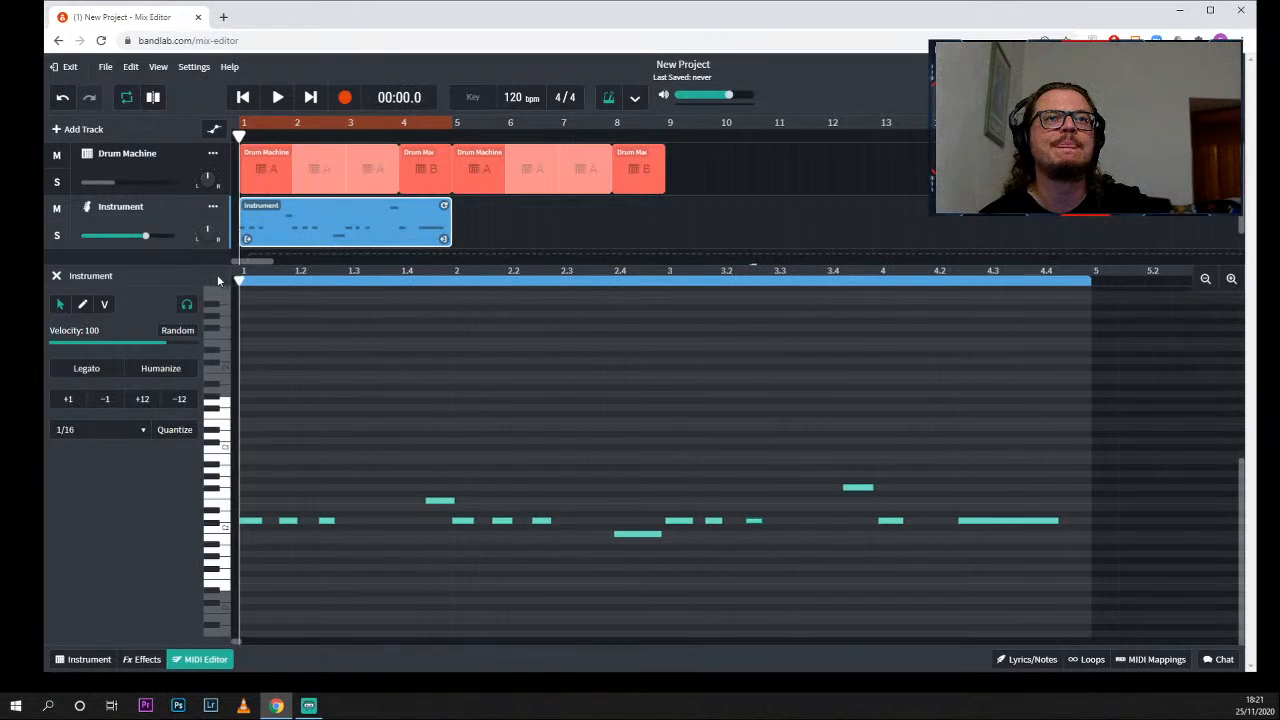
key("space")
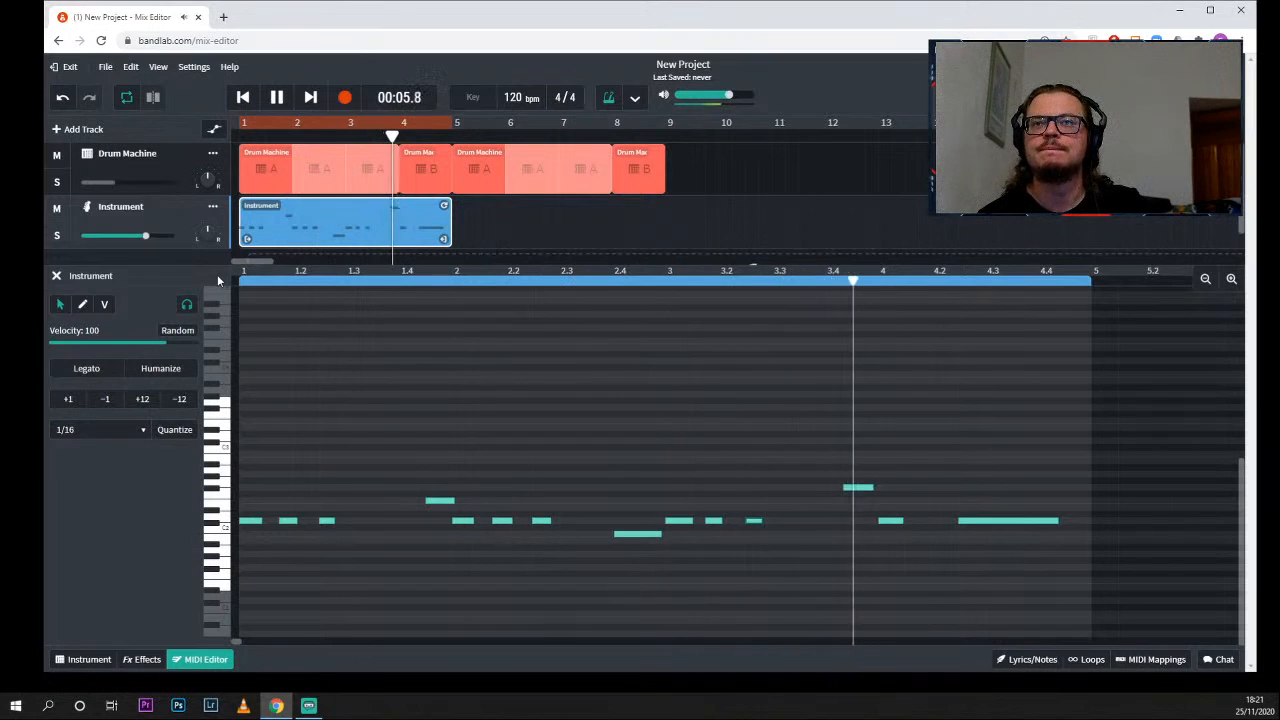
key("space")
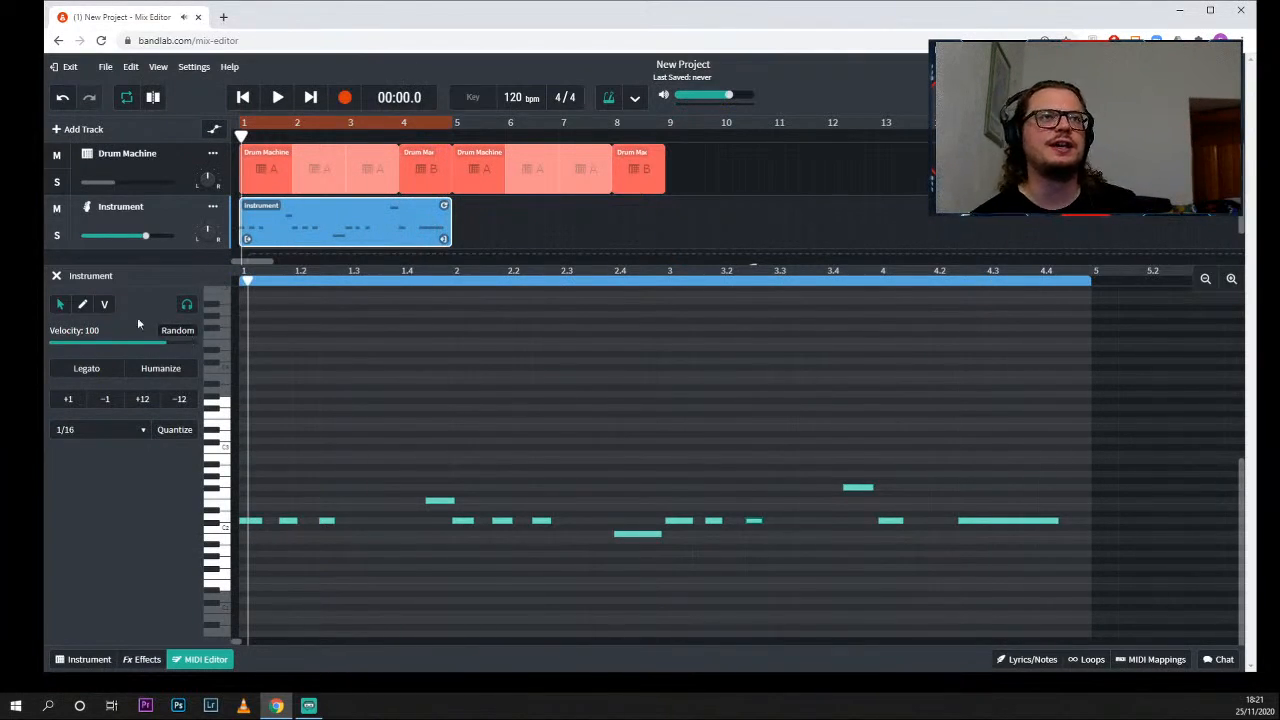
- Close the MIDI Editor and copy the four-bar bass region to start at bar 5
left_click(56, 275)
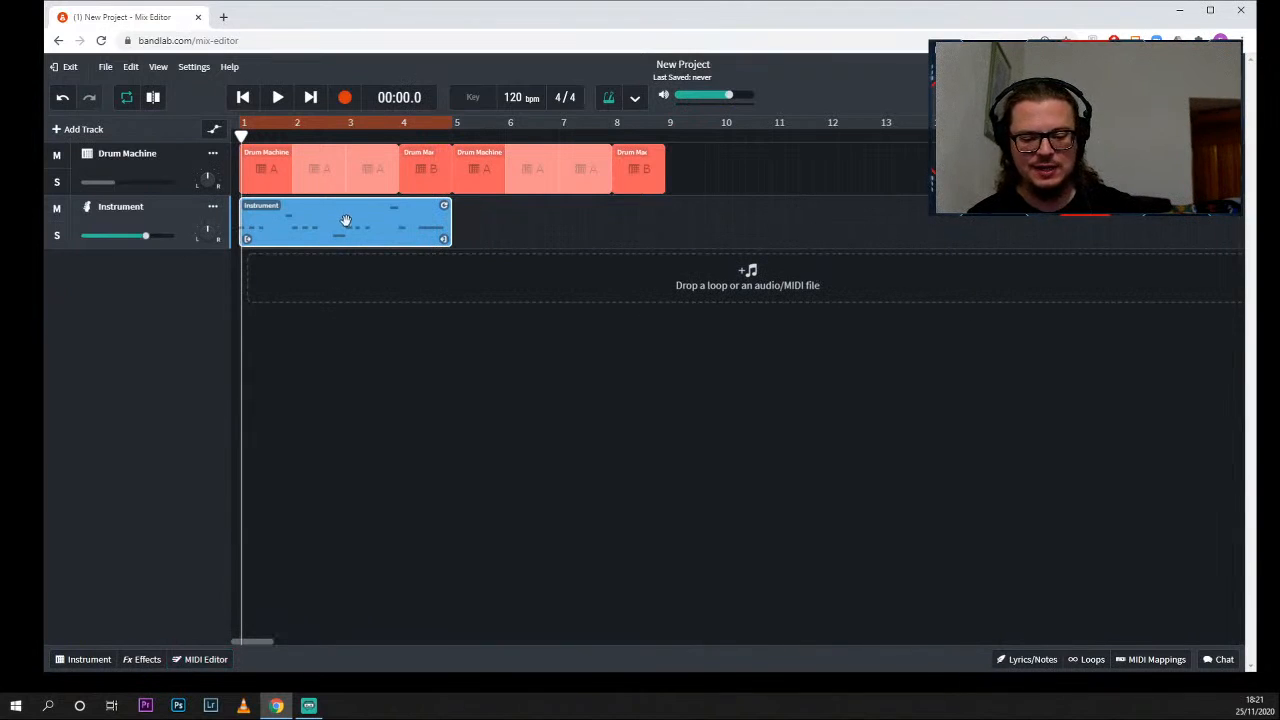
left_click_drag(351, 214, 565, 222)
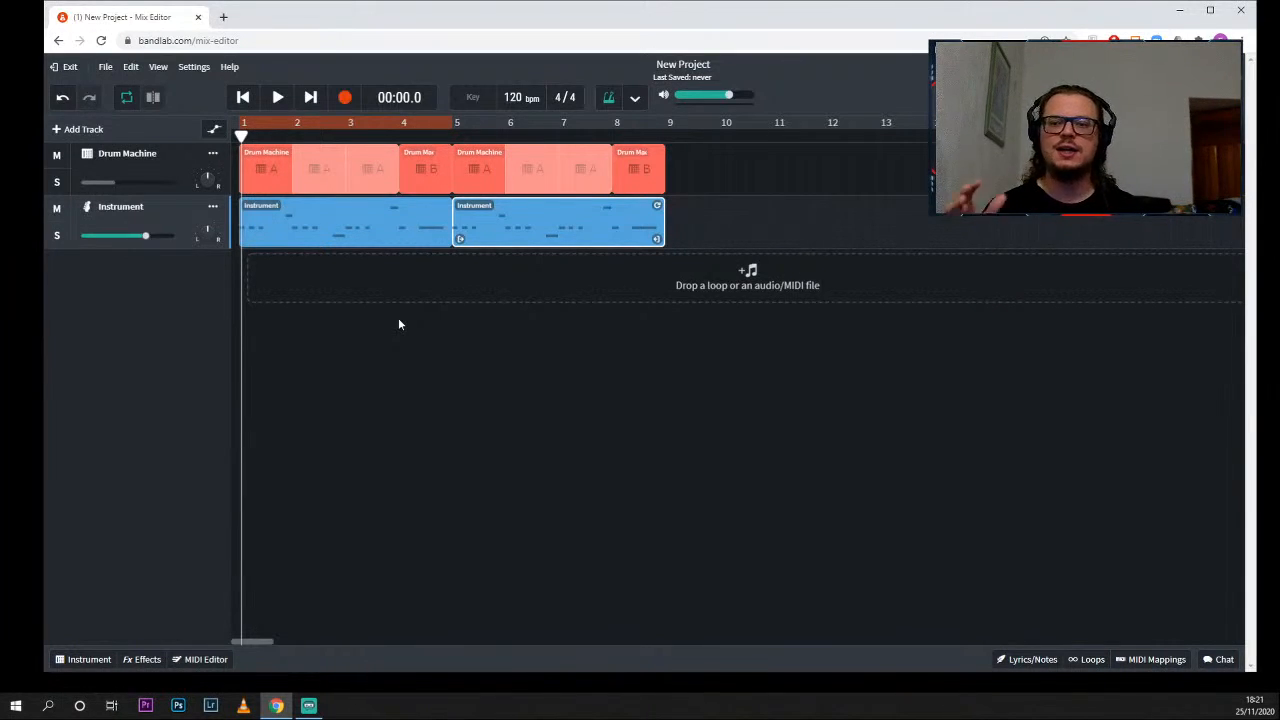
double_click(465, 25)
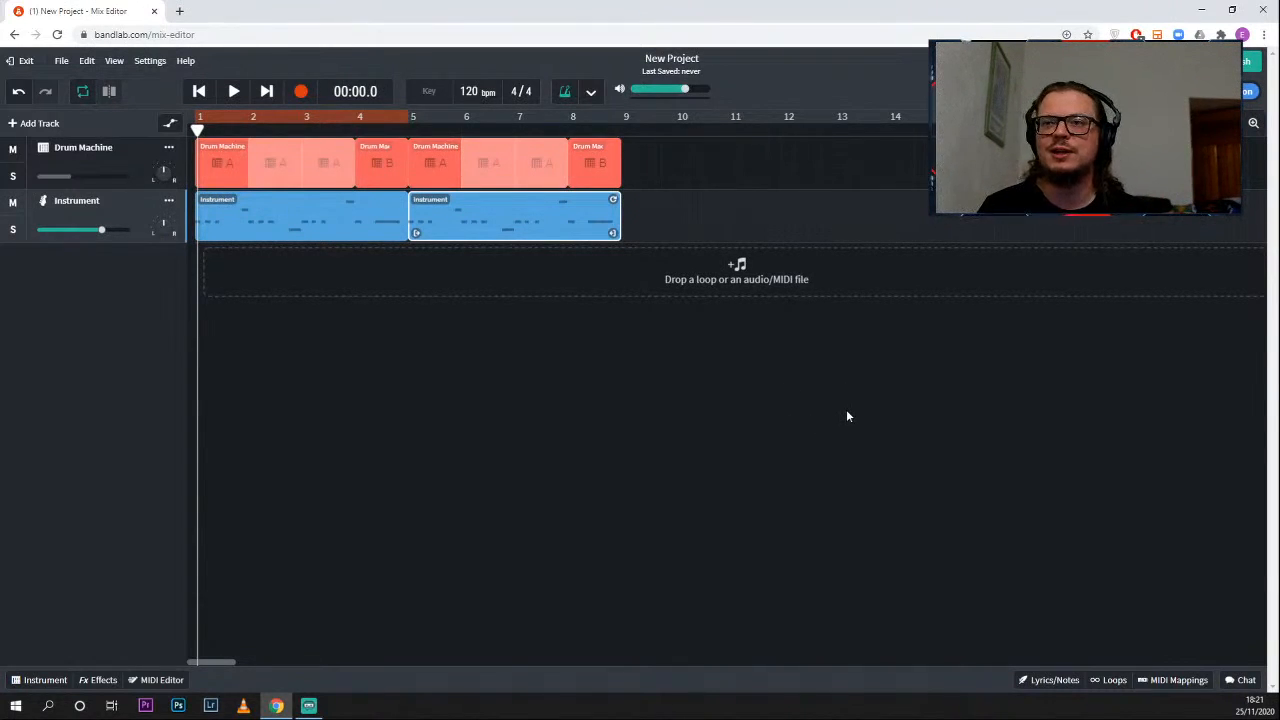
- Add "Hello everybody" and "here is my song" on two lines in the project's Lyrics/Notes
left_click(1048, 683)
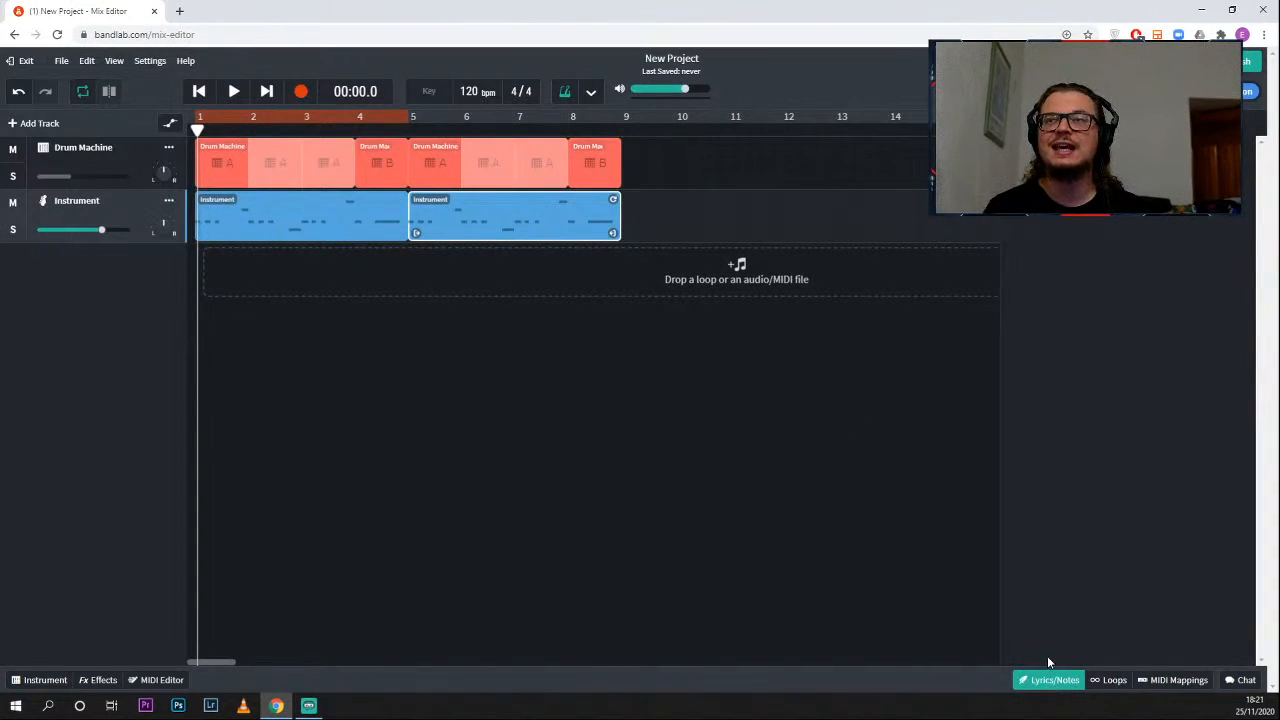
double_click(1033, 24)
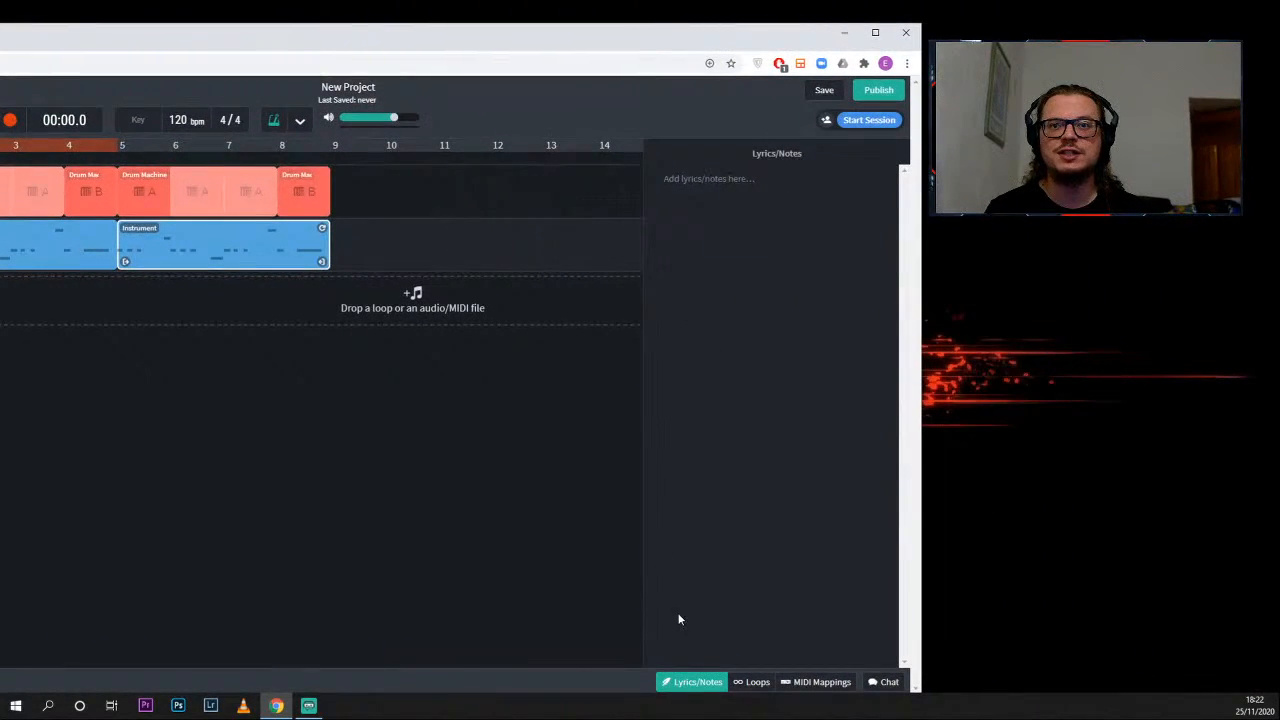
left_click(709, 179)
type("Hello everybody")
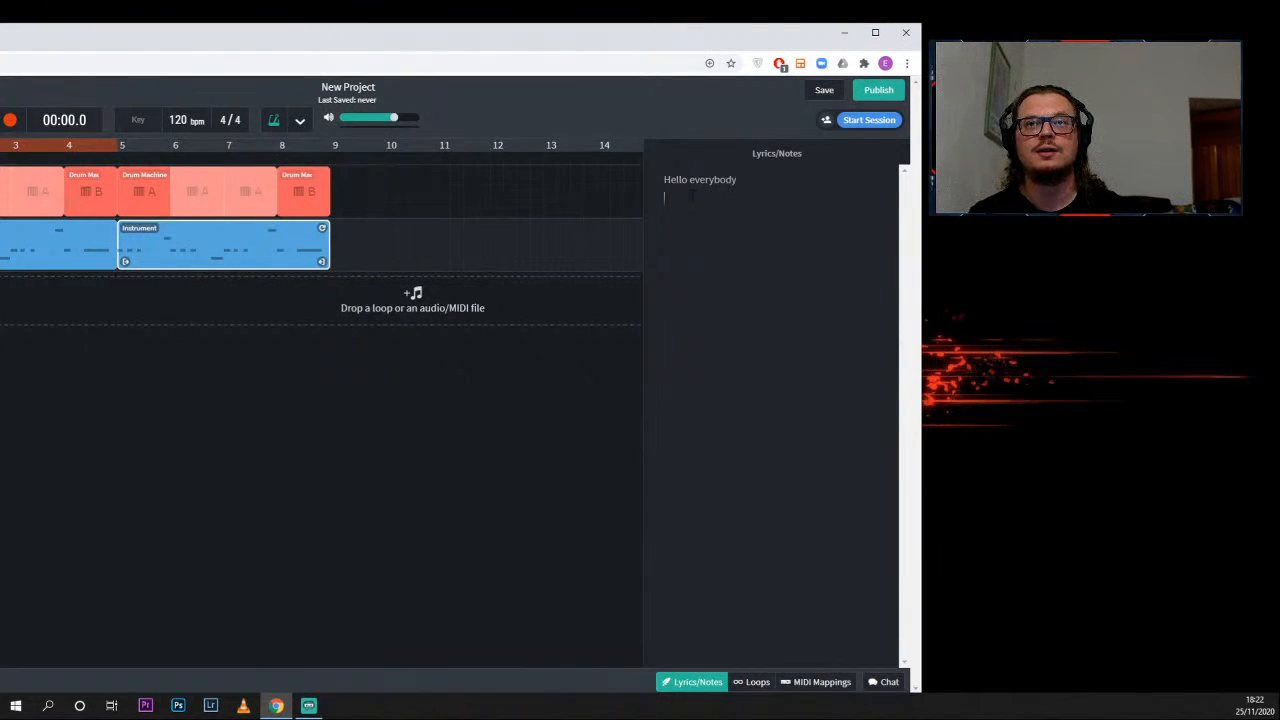
type(" is my song")
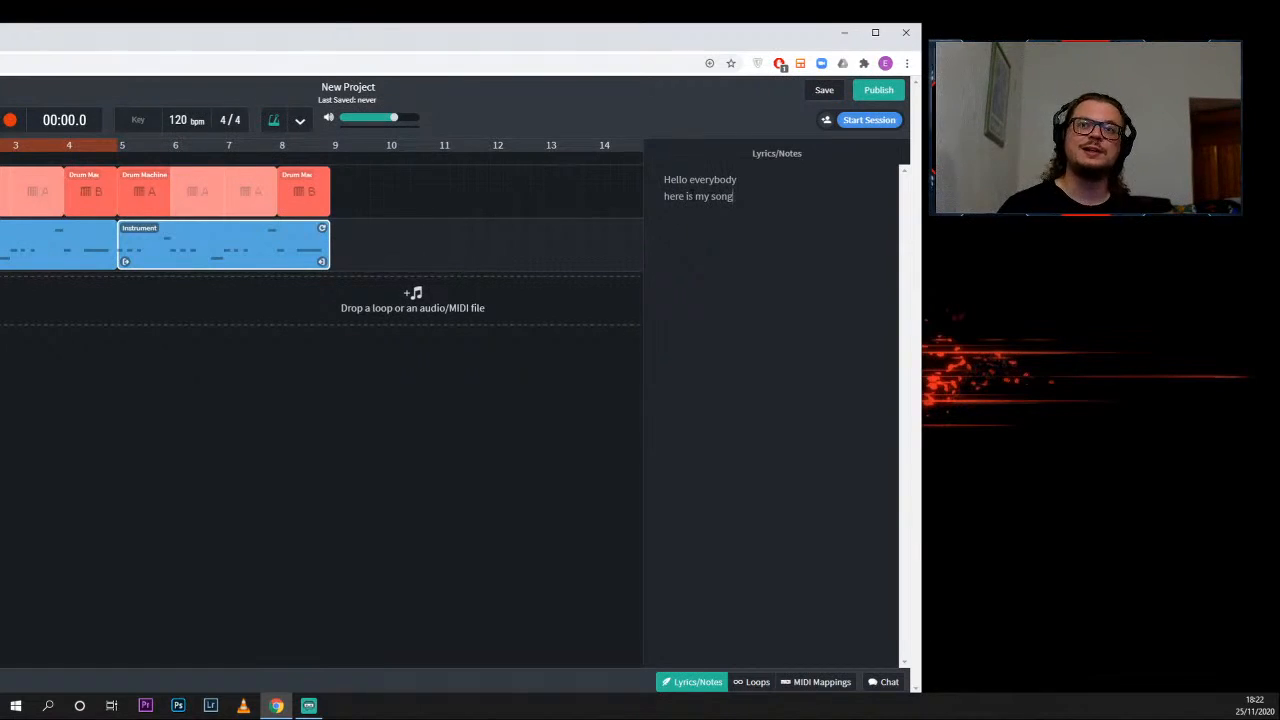
double_click(757, 37)
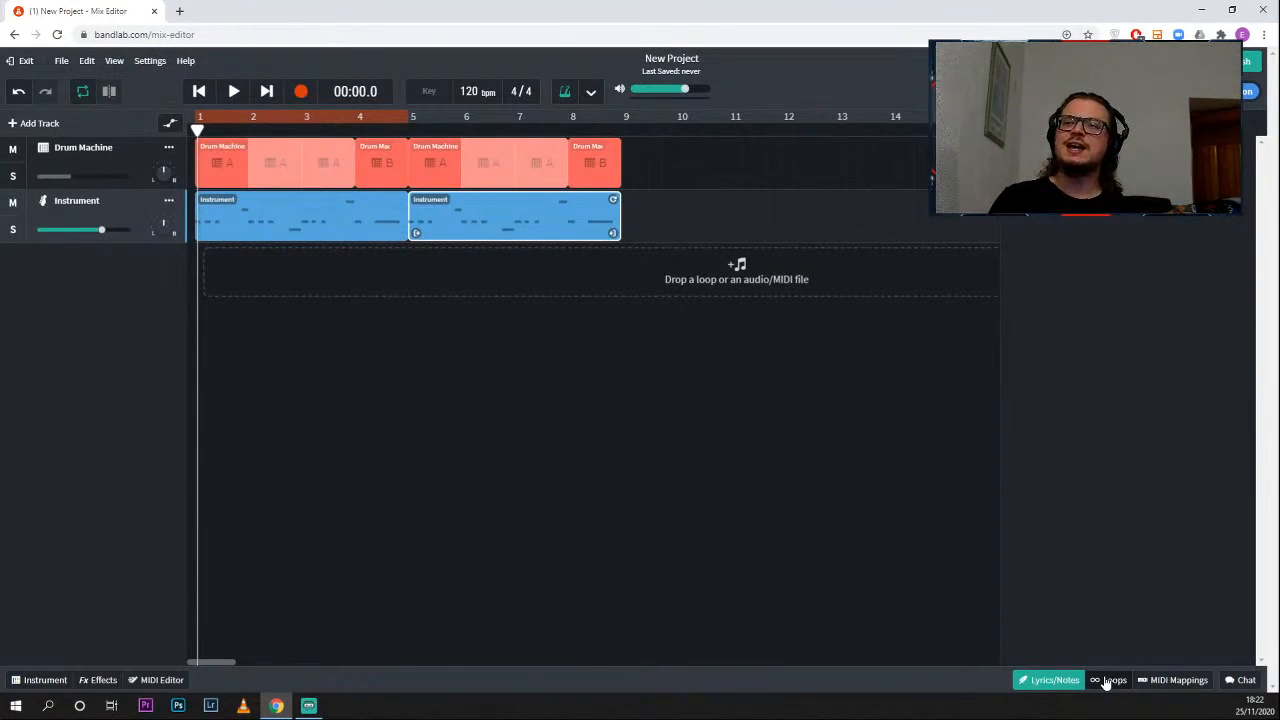
- Browse the Loops library, looking through its recent packs, top moods and recommended packs
left_click(1108, 680)
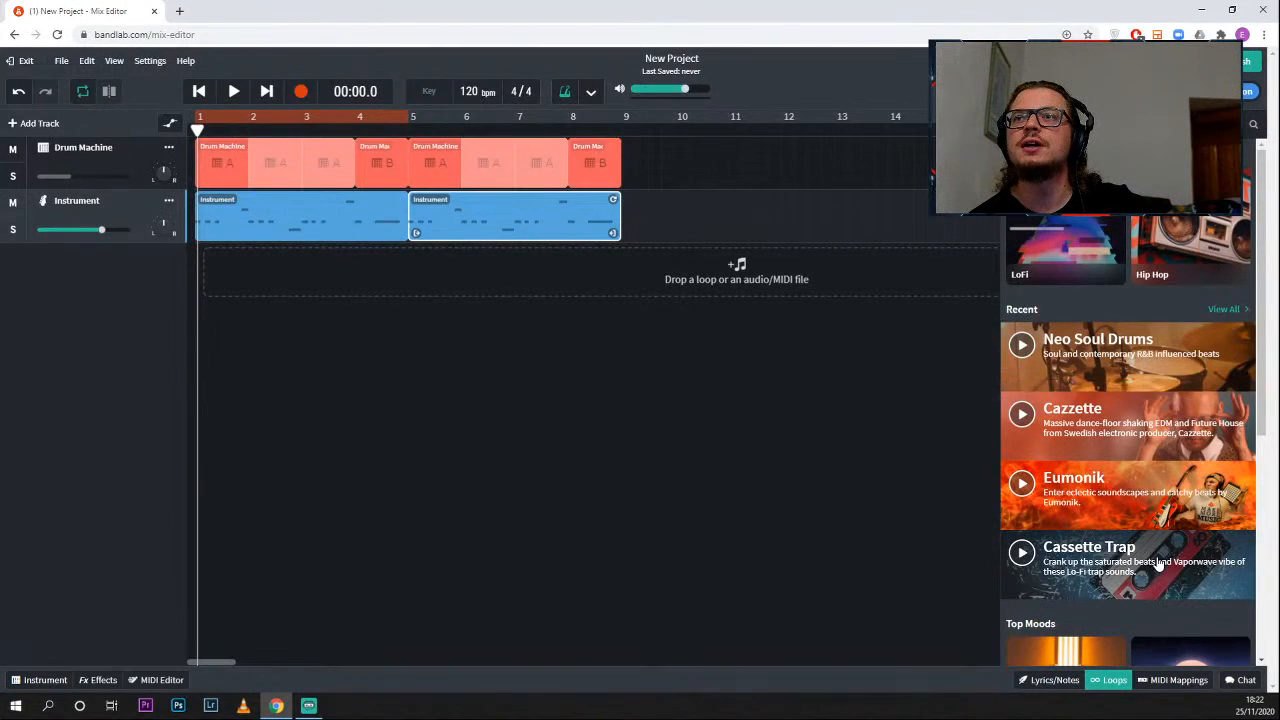
scroll(1160, 520, "down", 1)
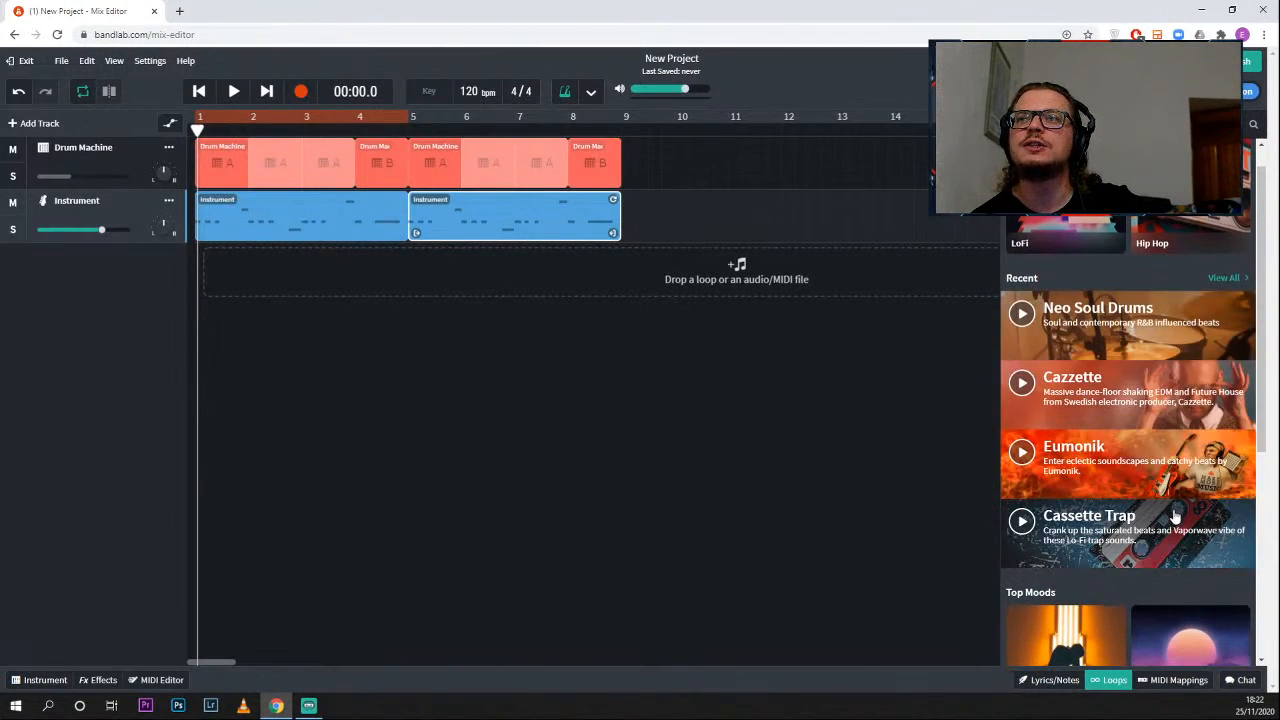
scroll(1161, 525, "down", 2)
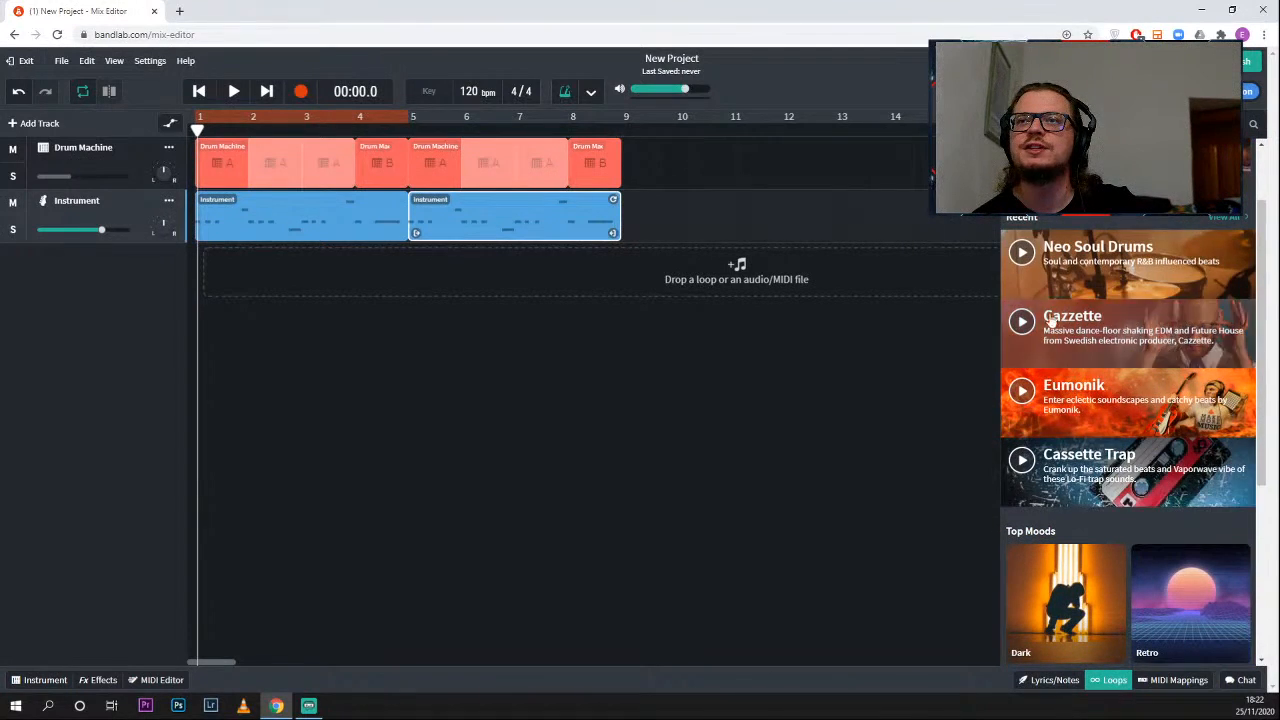
scroll(1144, 532, "down", 4)
scroll(1146, 538, "down", 5)
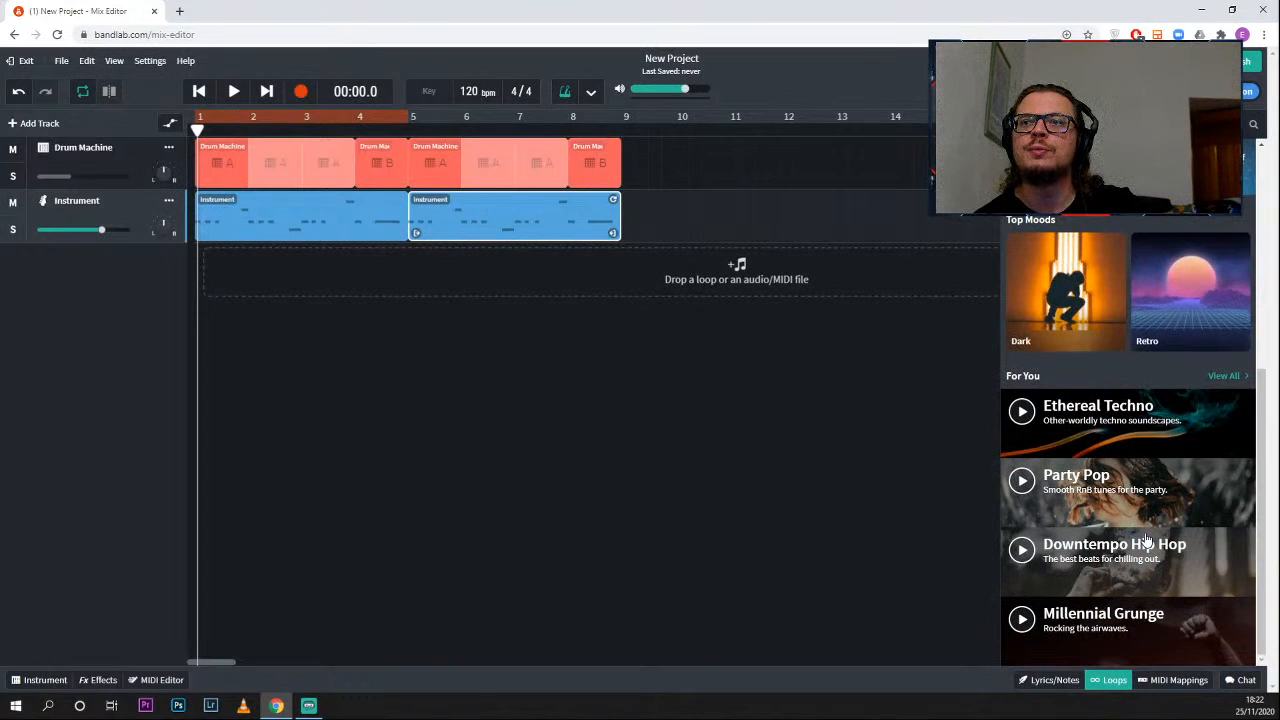
scroll(1146, 541, "up", 11)
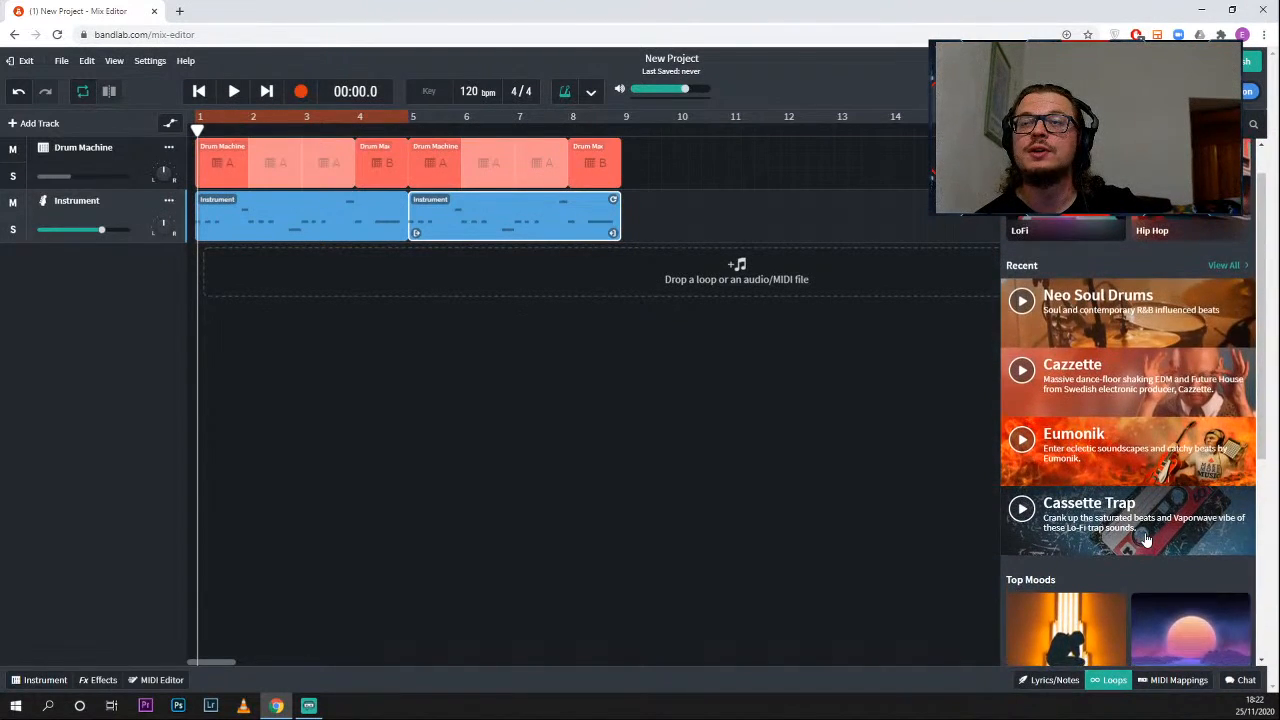
- Open the Neo Soul Drums pack, preview the Neo Drums Center Snare 05 loop, and return to the loop browser
scroll(1087, 318, "up", 1)
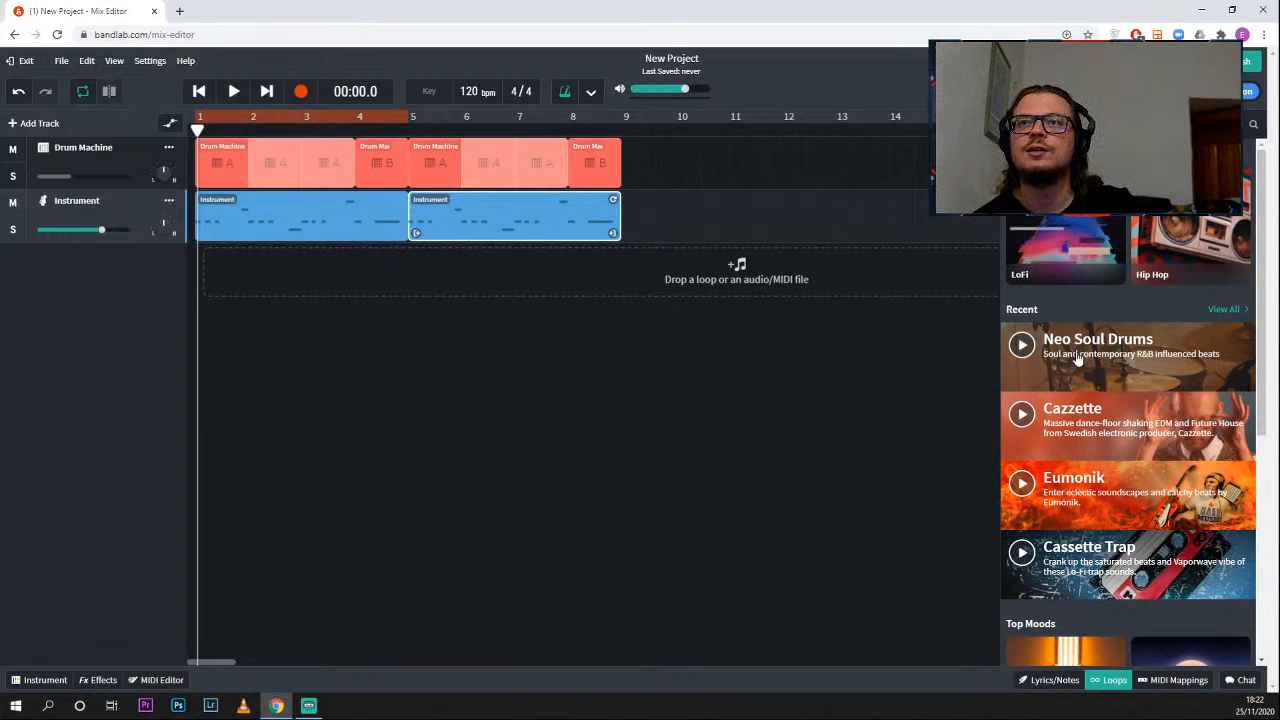
left_click(1077, 358)
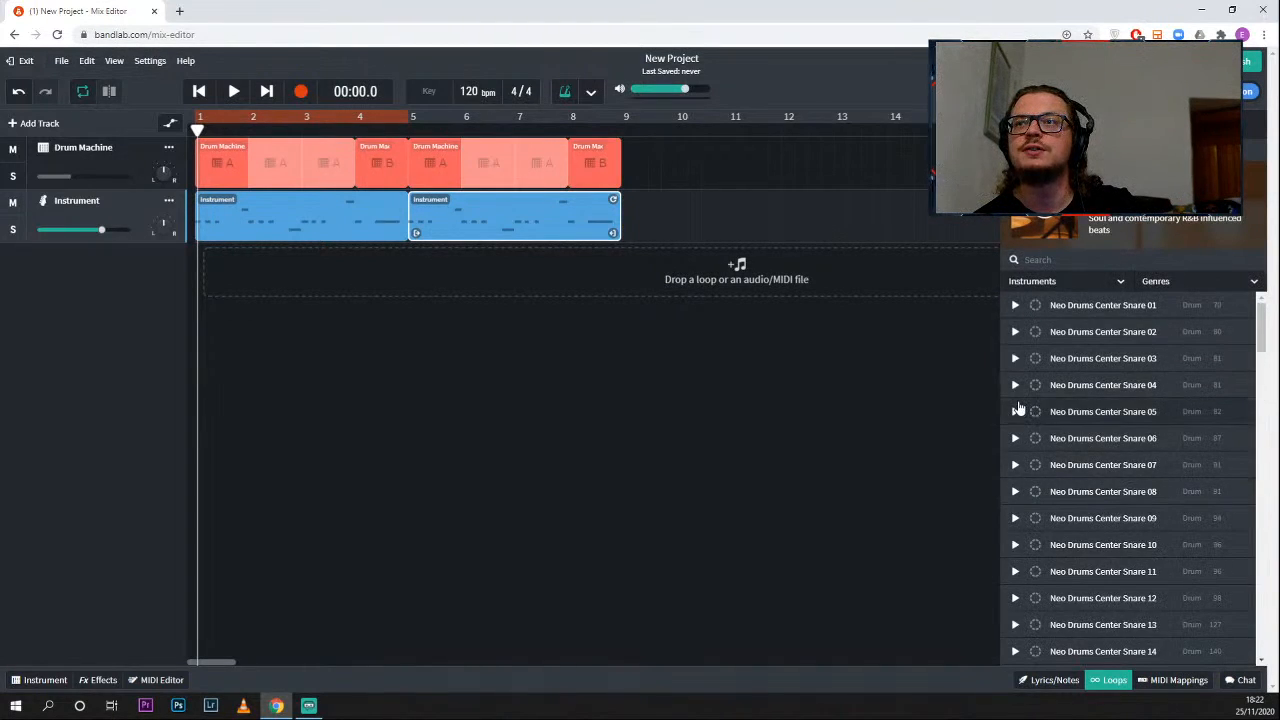
left_click(1016, 412)
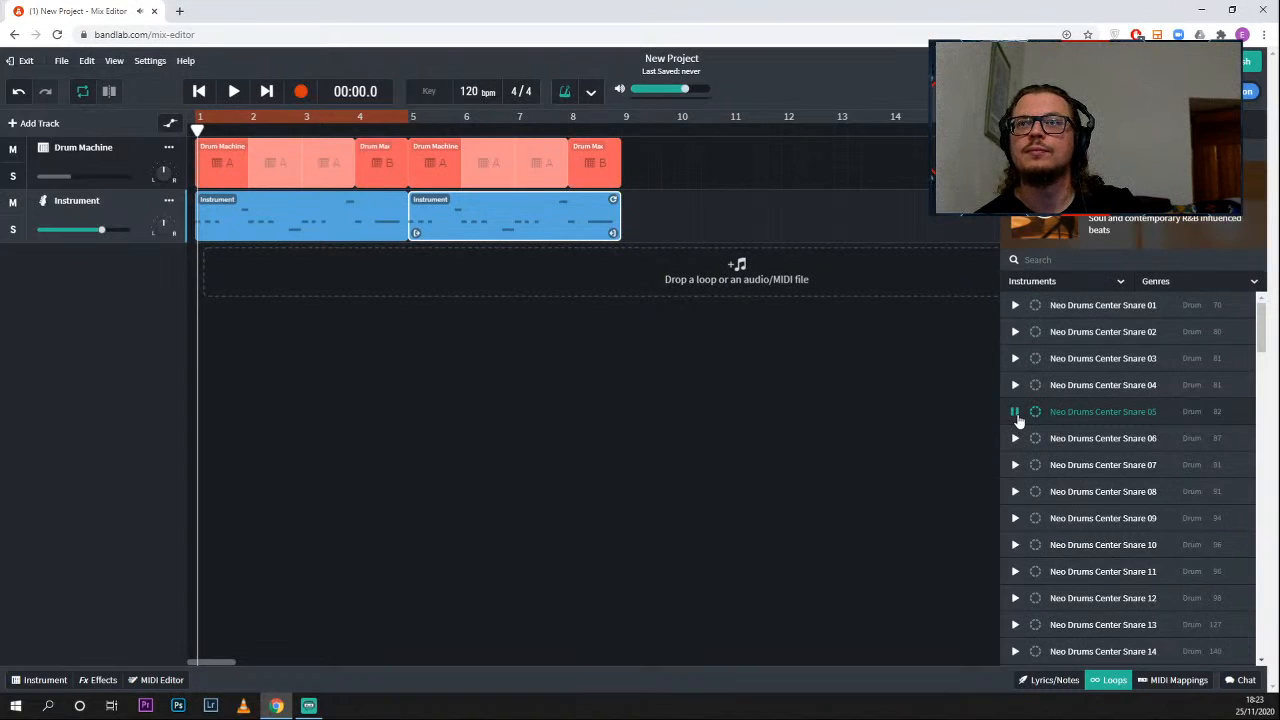
left_click(1015, 413)
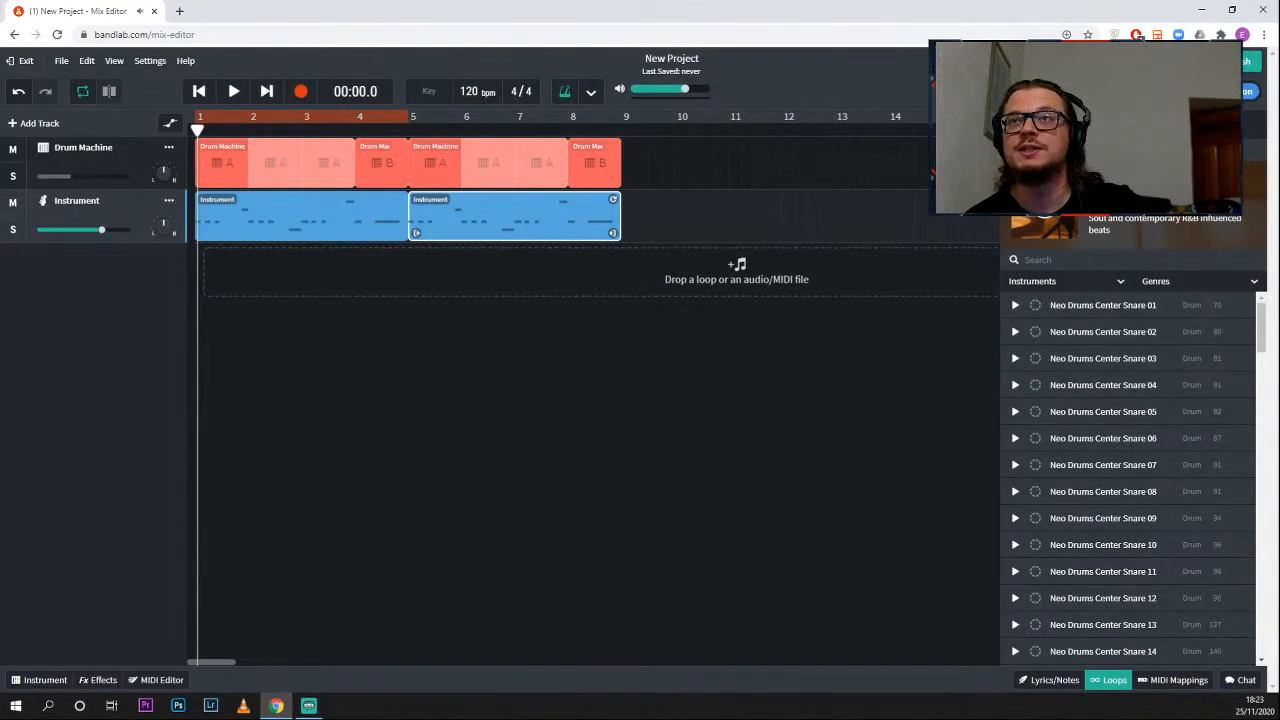
left_click(1016, 124)
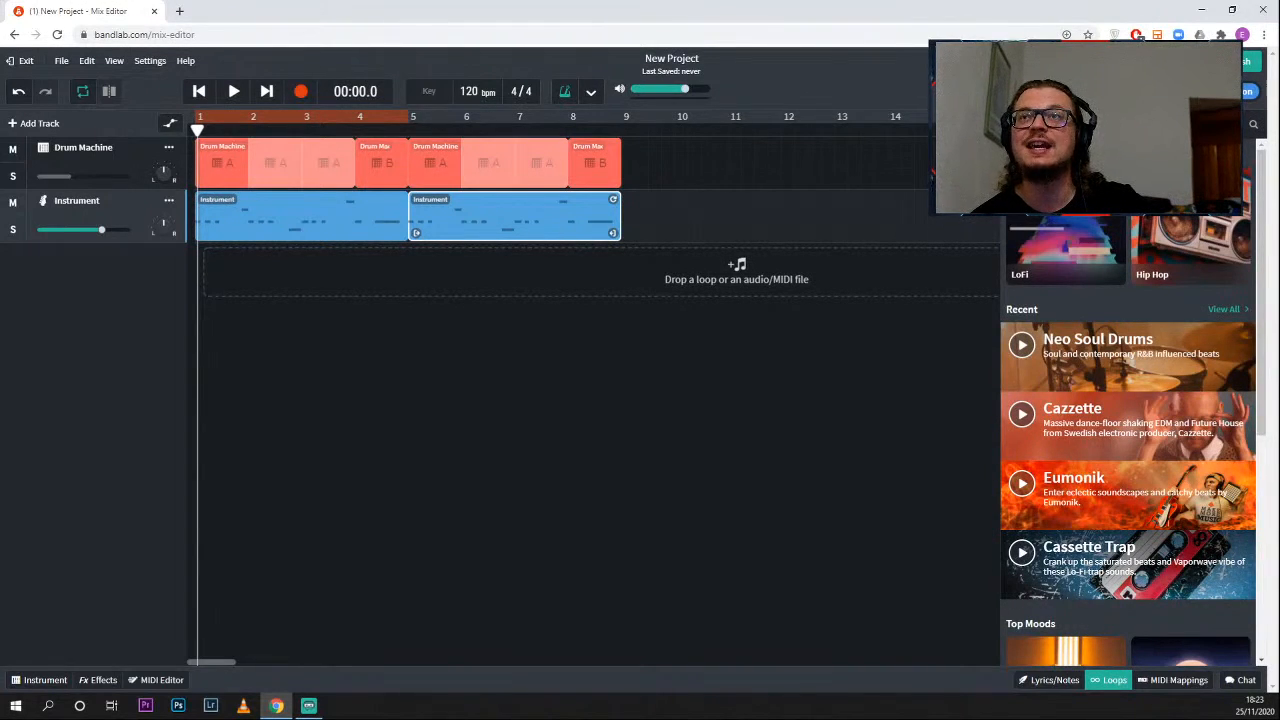
- Browse the list of loop packs, open the Bollywood Percussion pack and preview Bollywood Dholak Rhythm 04
left_click_drag(1008, 12, 668, 34)
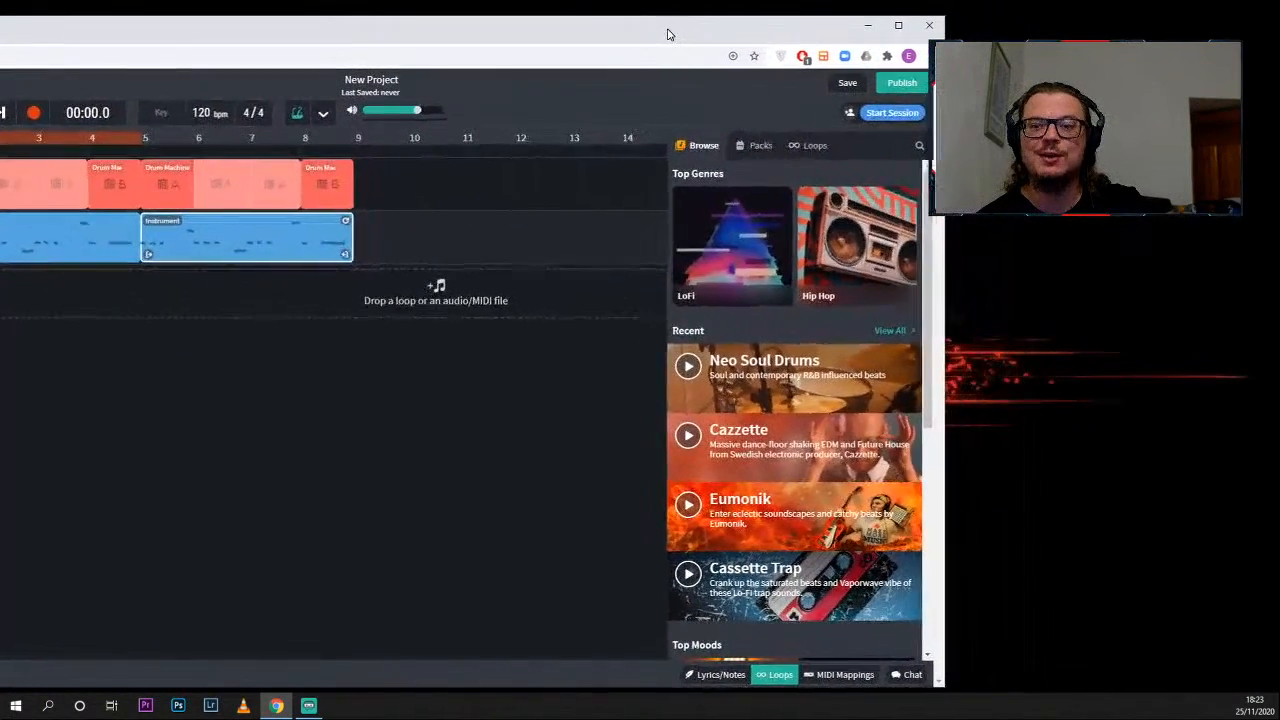
left_click(758, 146)
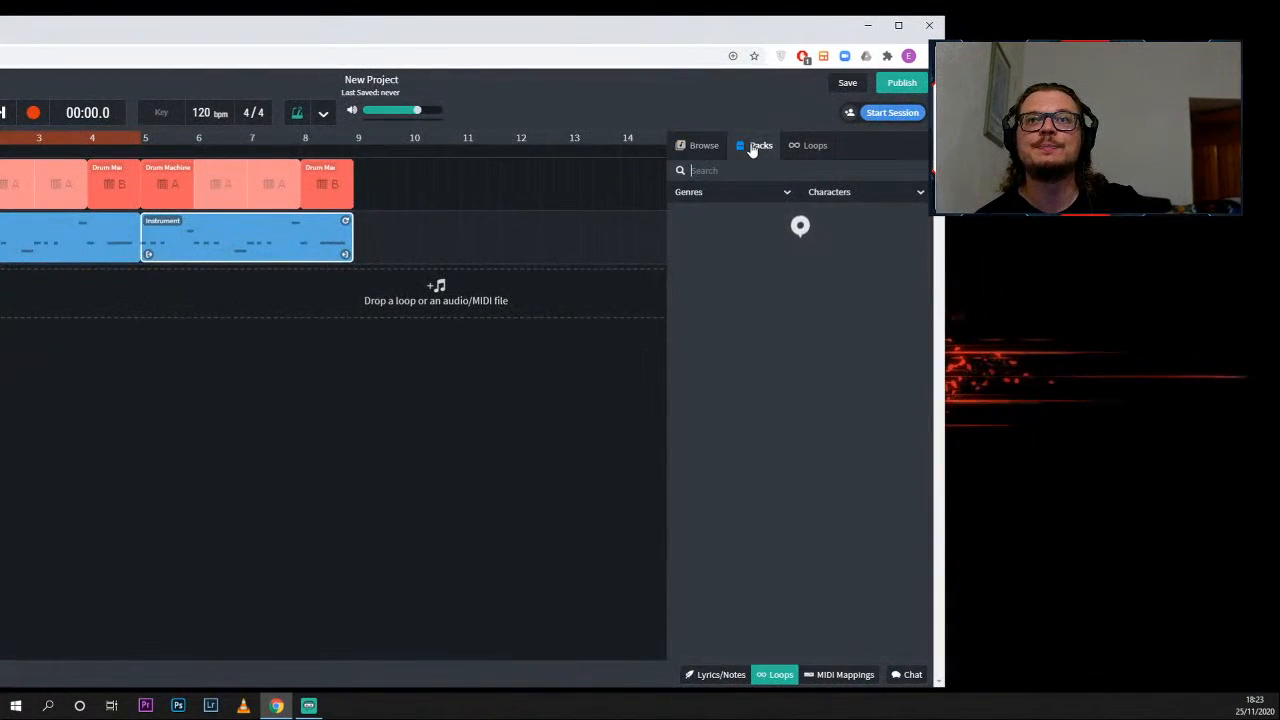
scroll(757, 448, "down", 3)
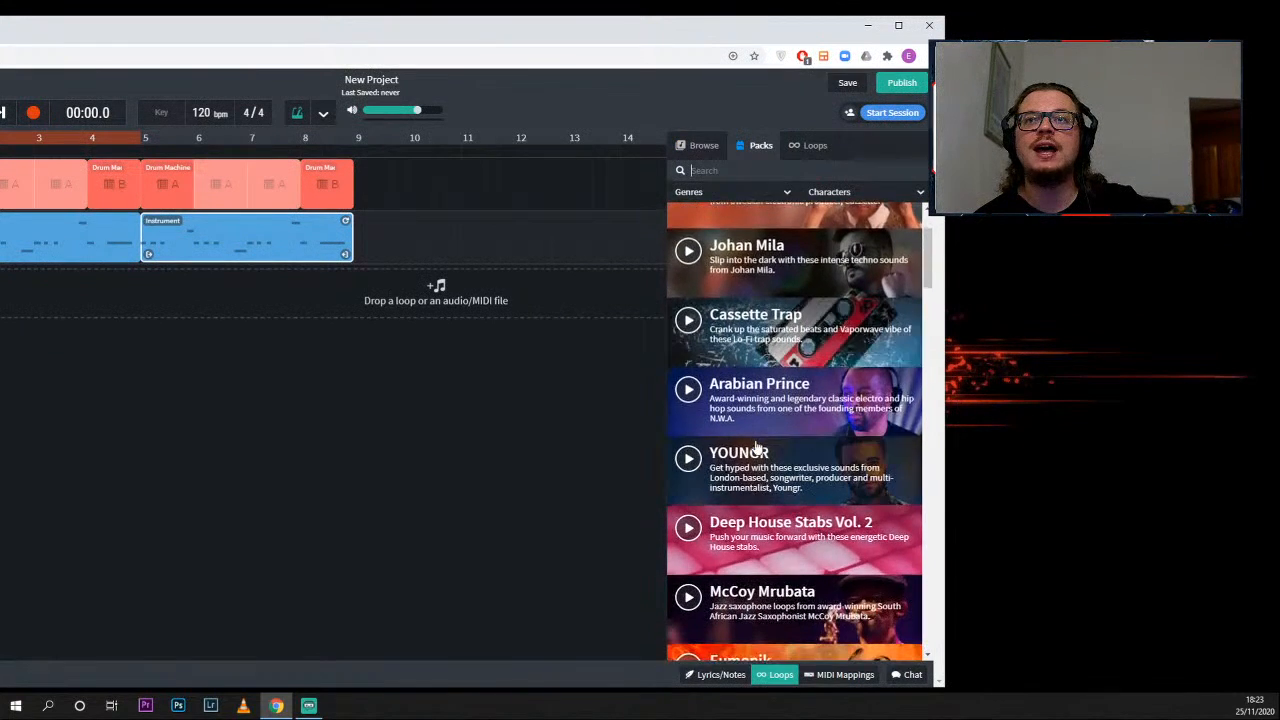
scroll(757, 448, "down", 1)
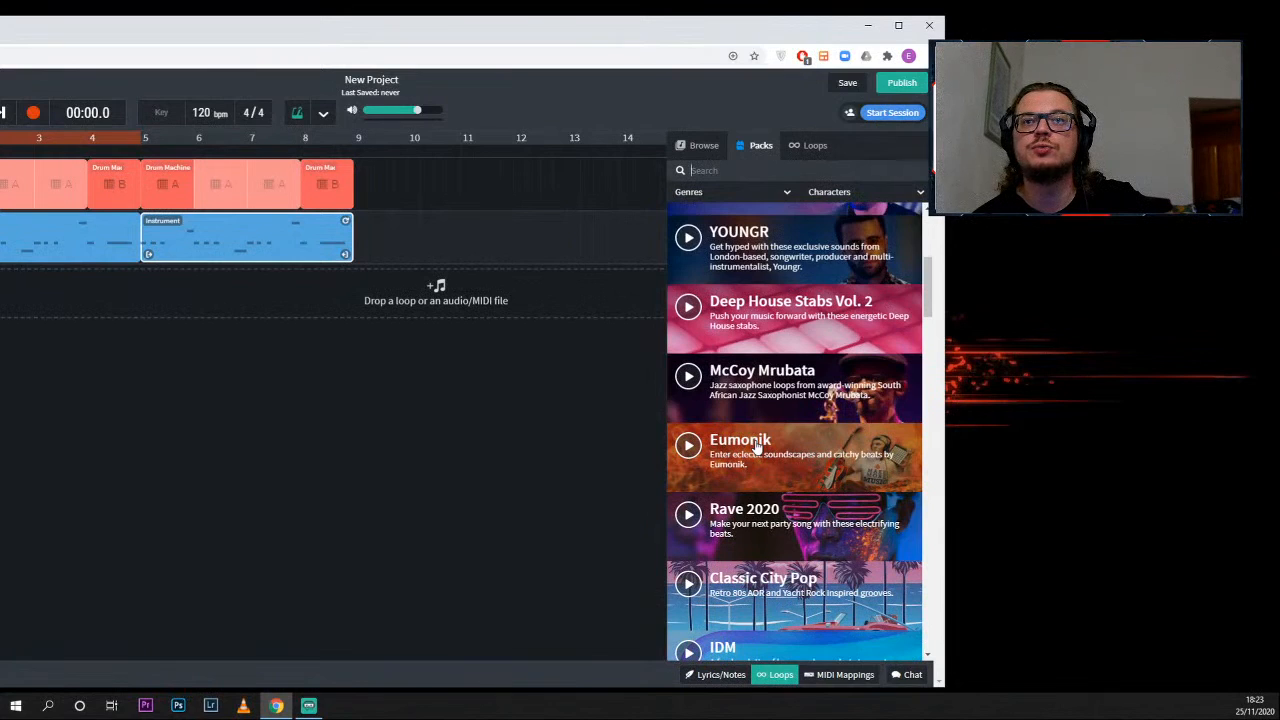
scroll(757, 448, "down", 1)
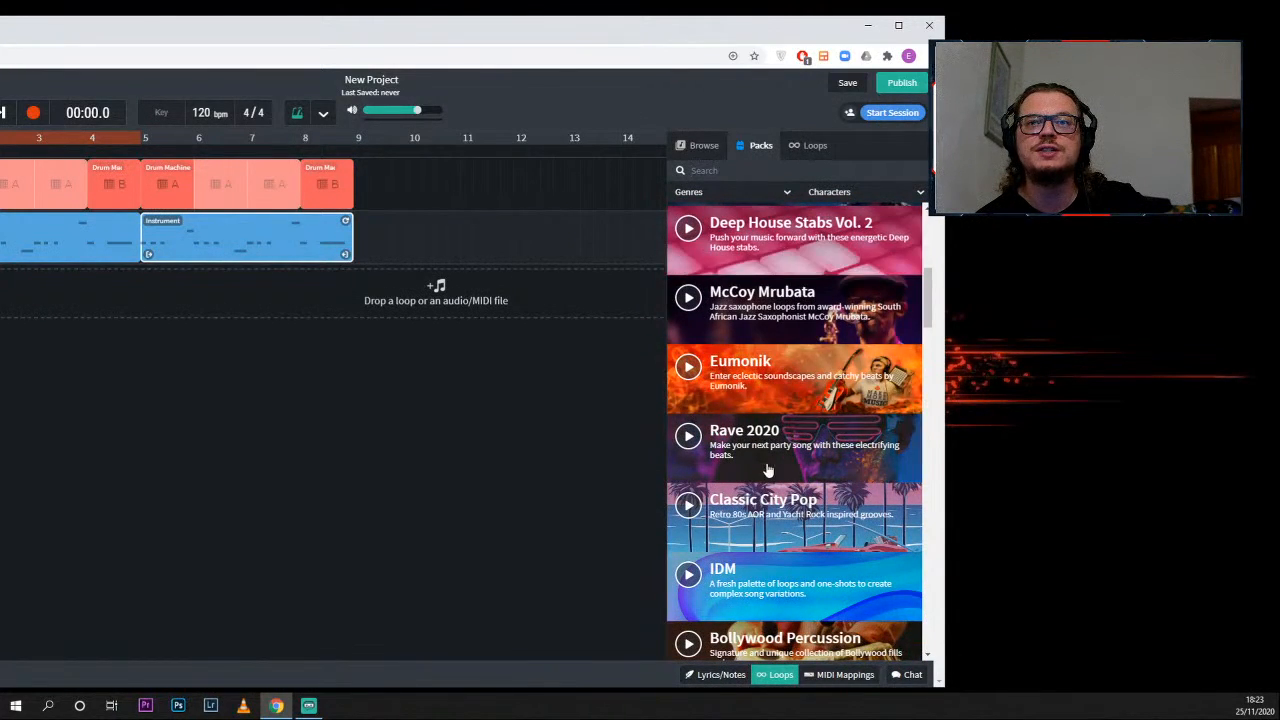
scroll(767, 469, "down", 3)
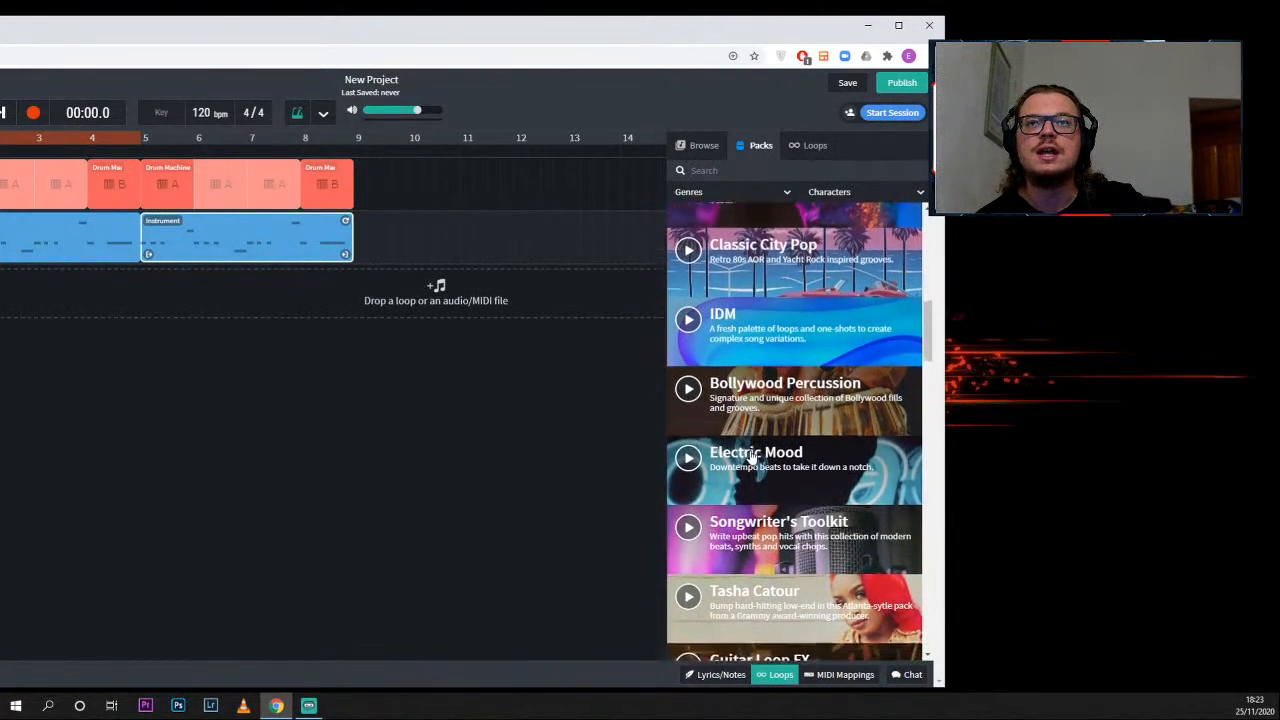
left_click(786, 409)
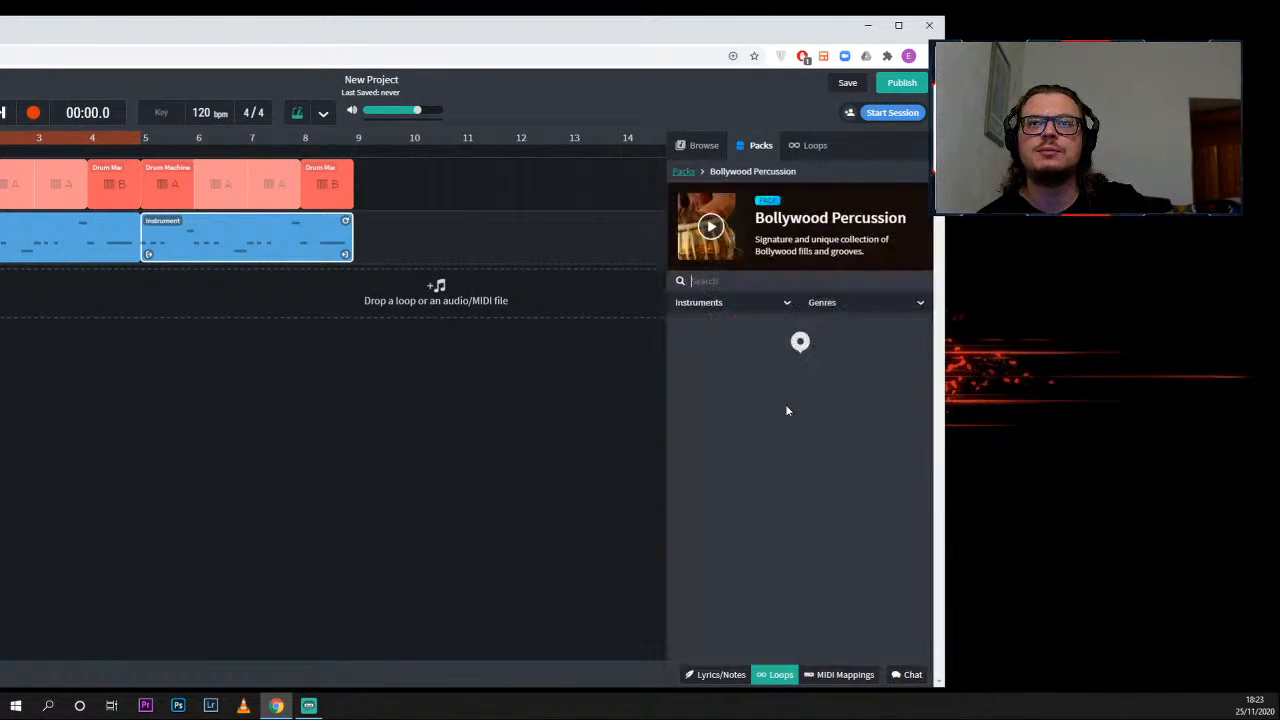
scroll(786, 410, "down", 1)
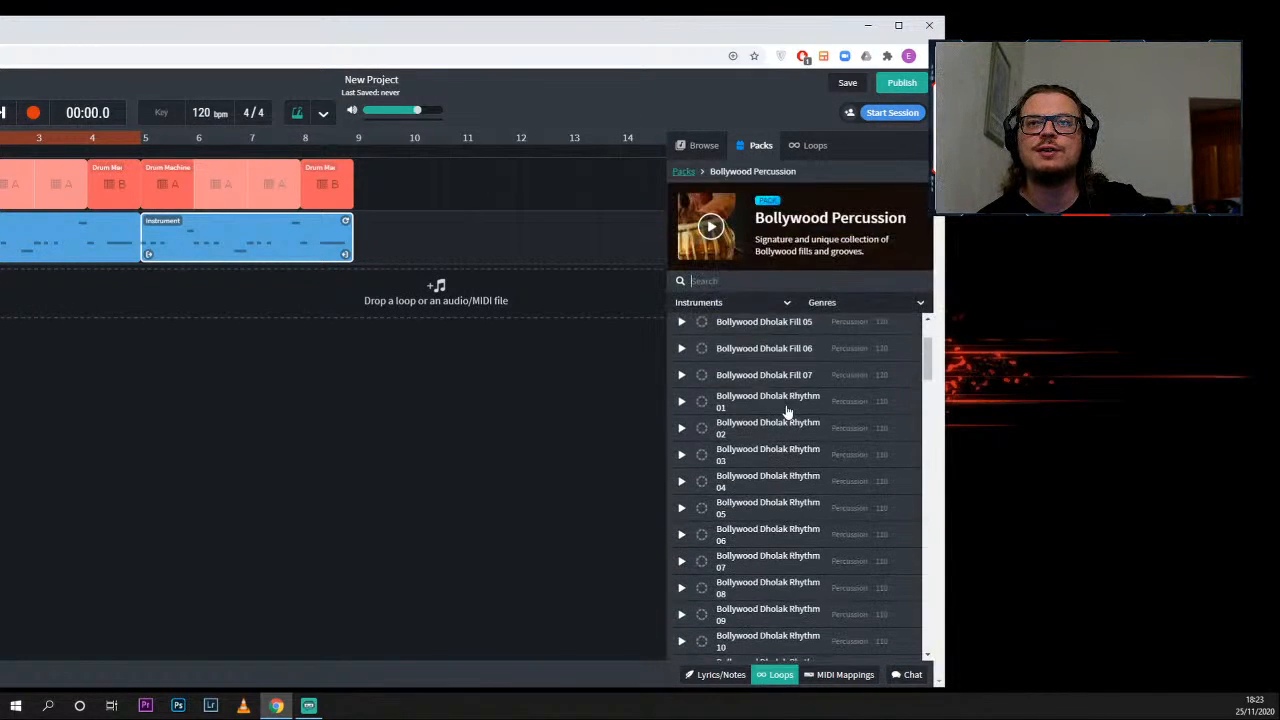
scroll(787, 411, "down", 1)
left_click(681, 415)
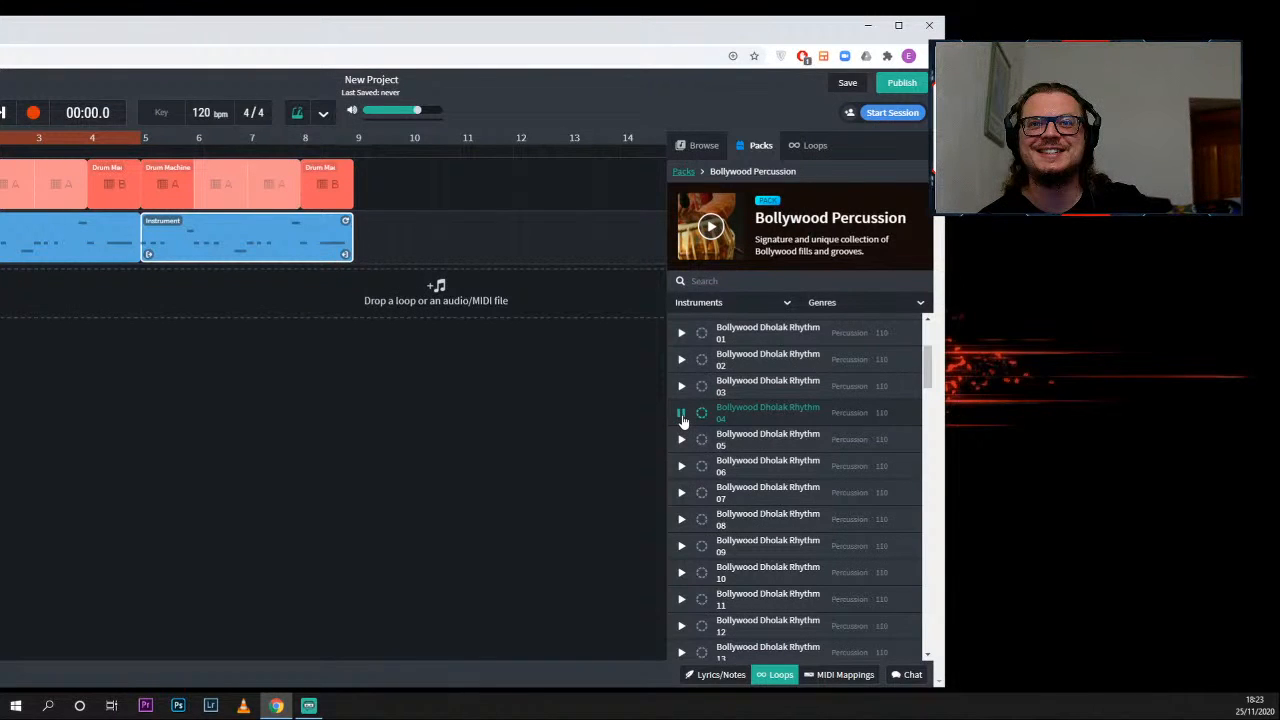
- Filter all loops by the Synth instrument and the Classics genre, and preview Carribean Bay Synth 02
left_click(812, 146)
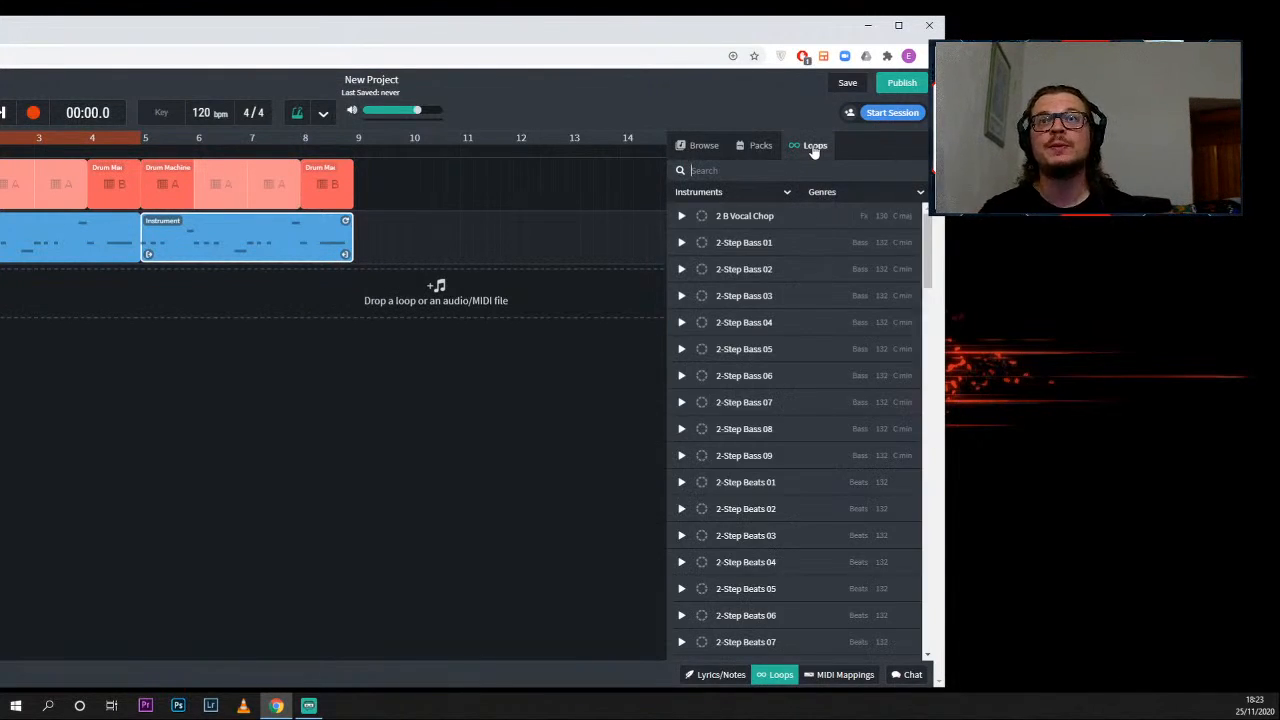
left_click(787, 194)
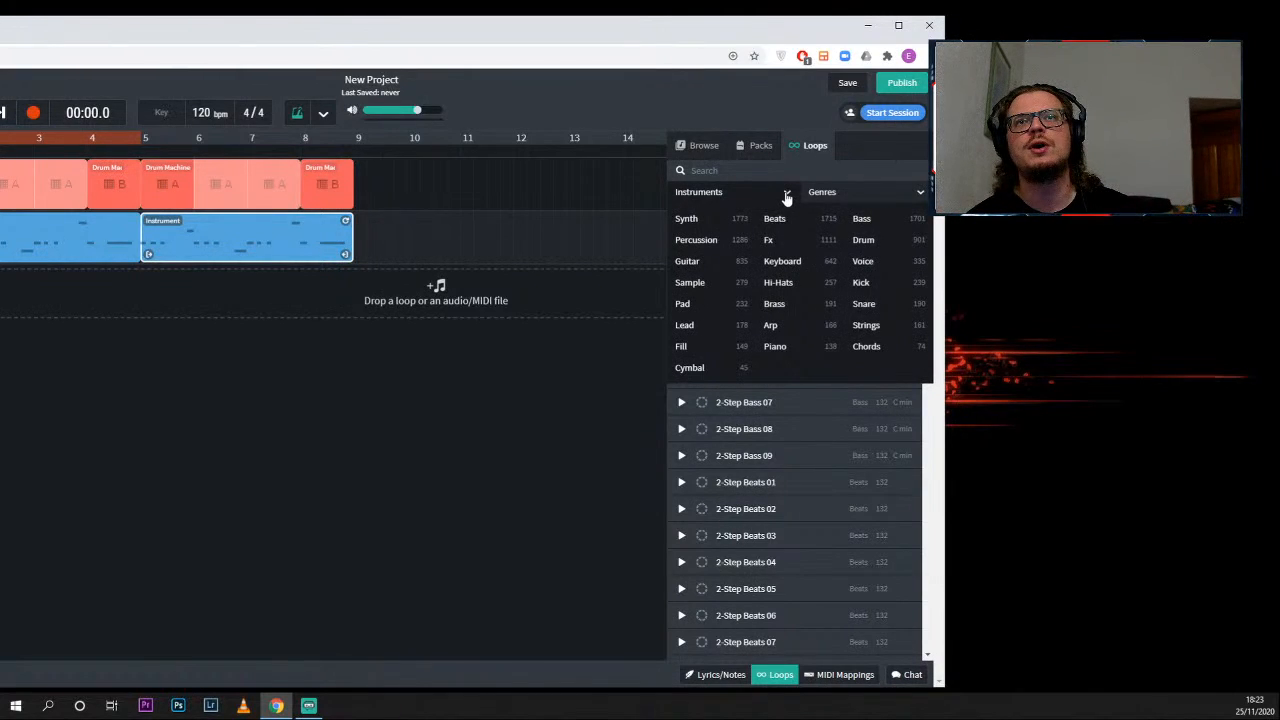
left_click(686, 218)
left_click(890, 196)
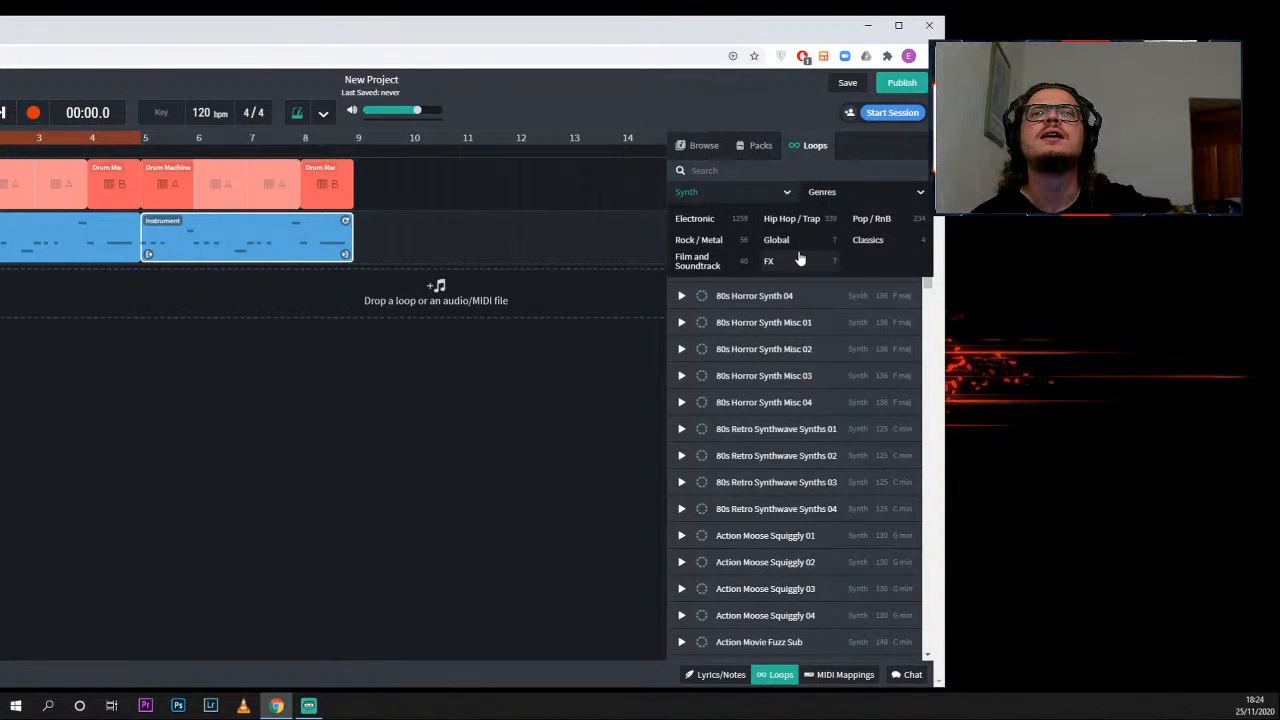
left_click(869, 241)
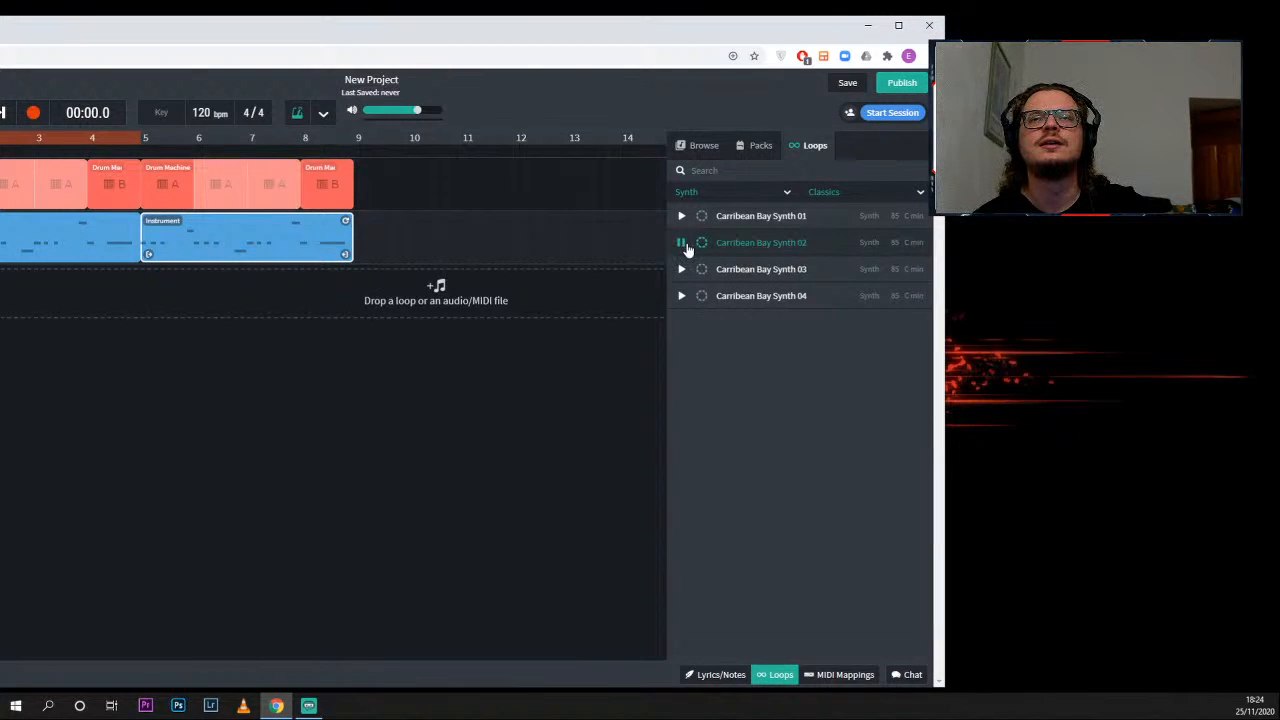
- Add the Carribean Bay Synth 03 loop on a new track at bar 1, matching the project to its C min key and 85 bpm tempo
left_click_drag(690, 269, 157, 303)
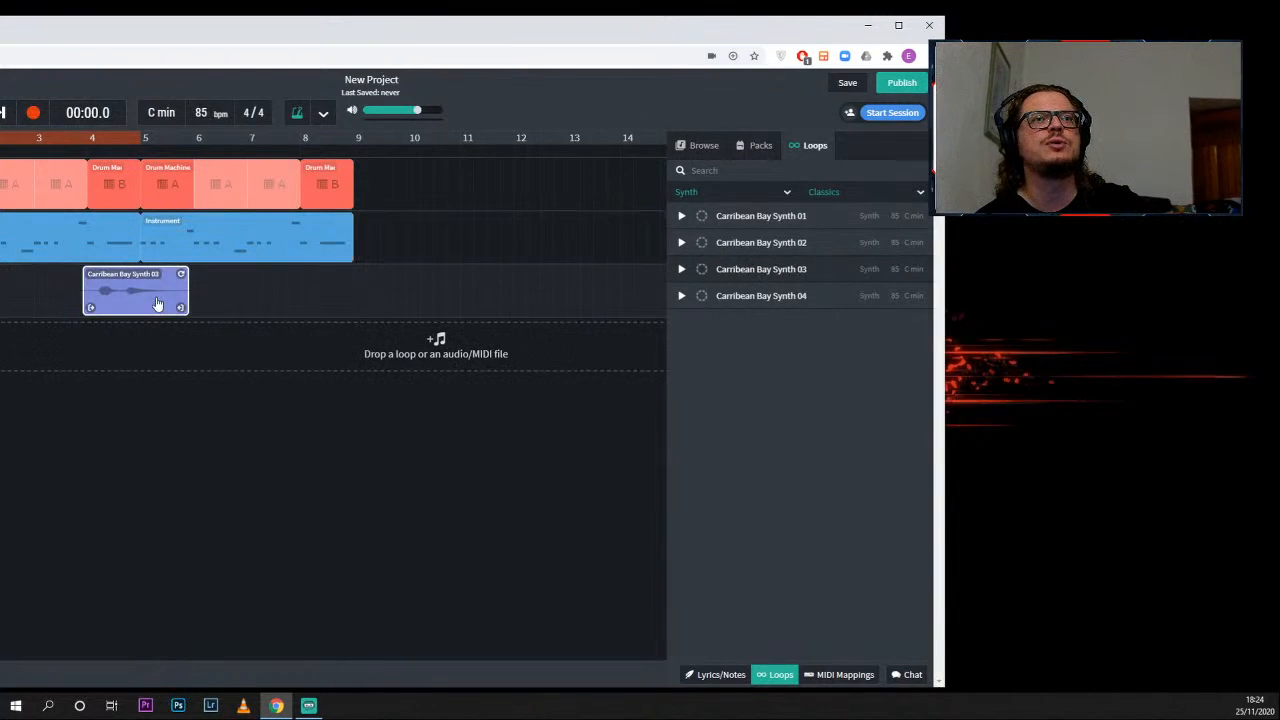
left_click_drag(392, 22, 664, 36)
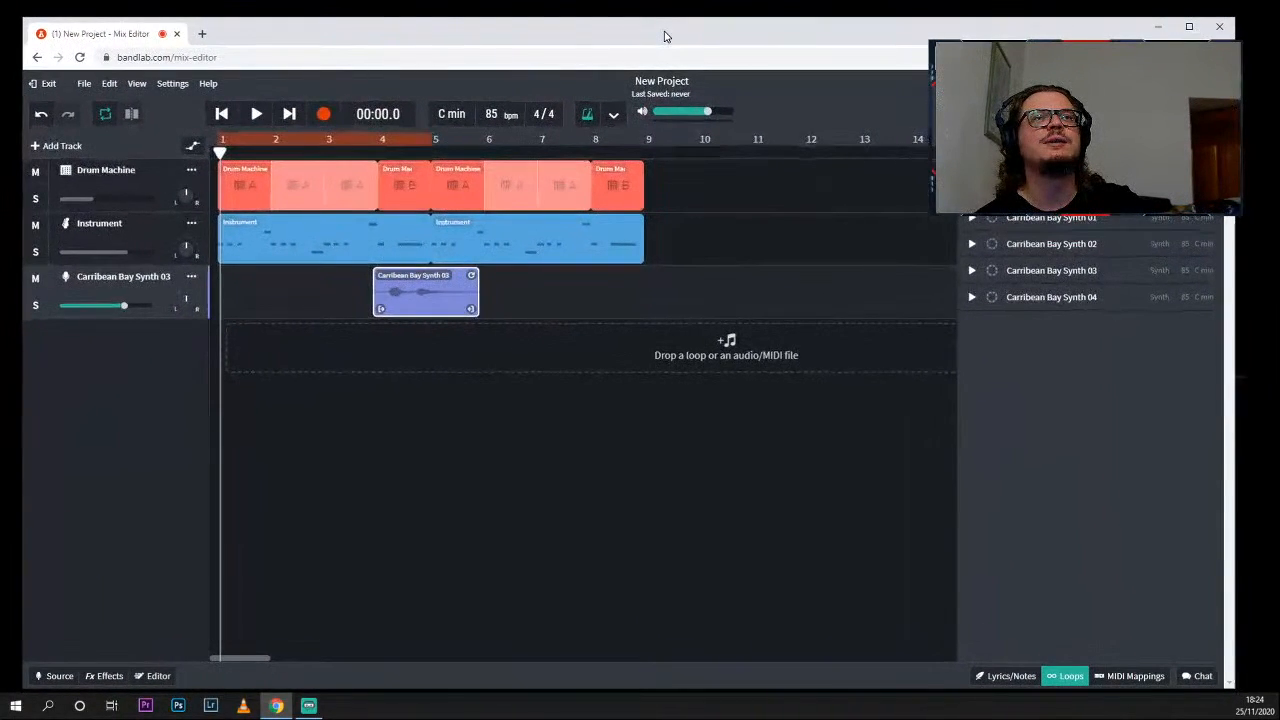
left_click_drag(430, 281, 277, 281)
- Play the synth loop with the drums and bass from bar 1, stop playback, and close the Loops library
key("space")
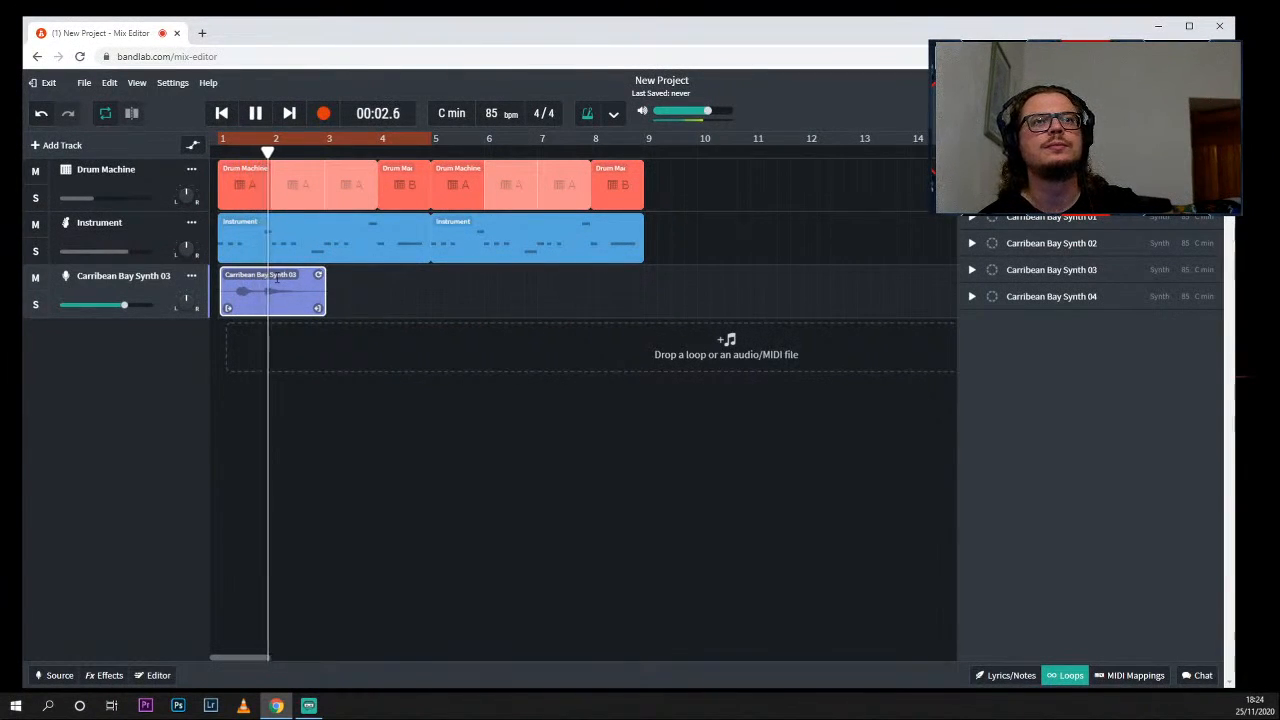
key("space")
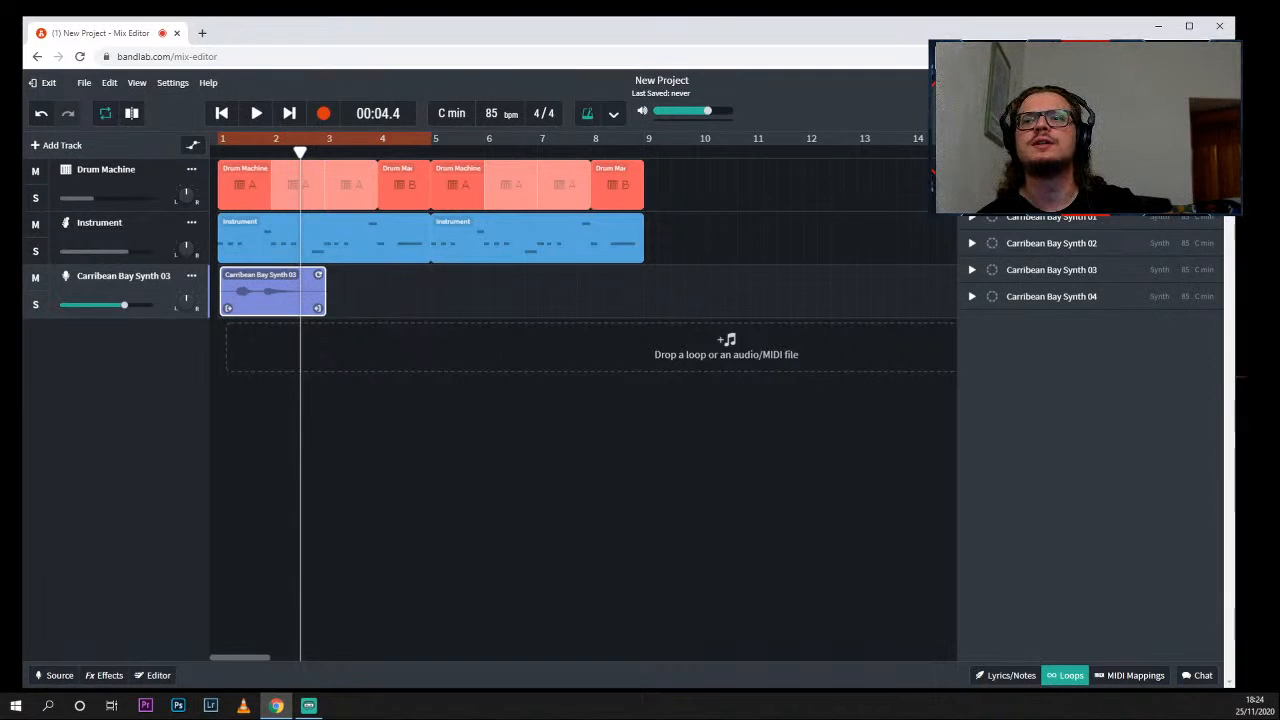
left_click(1068, 679)
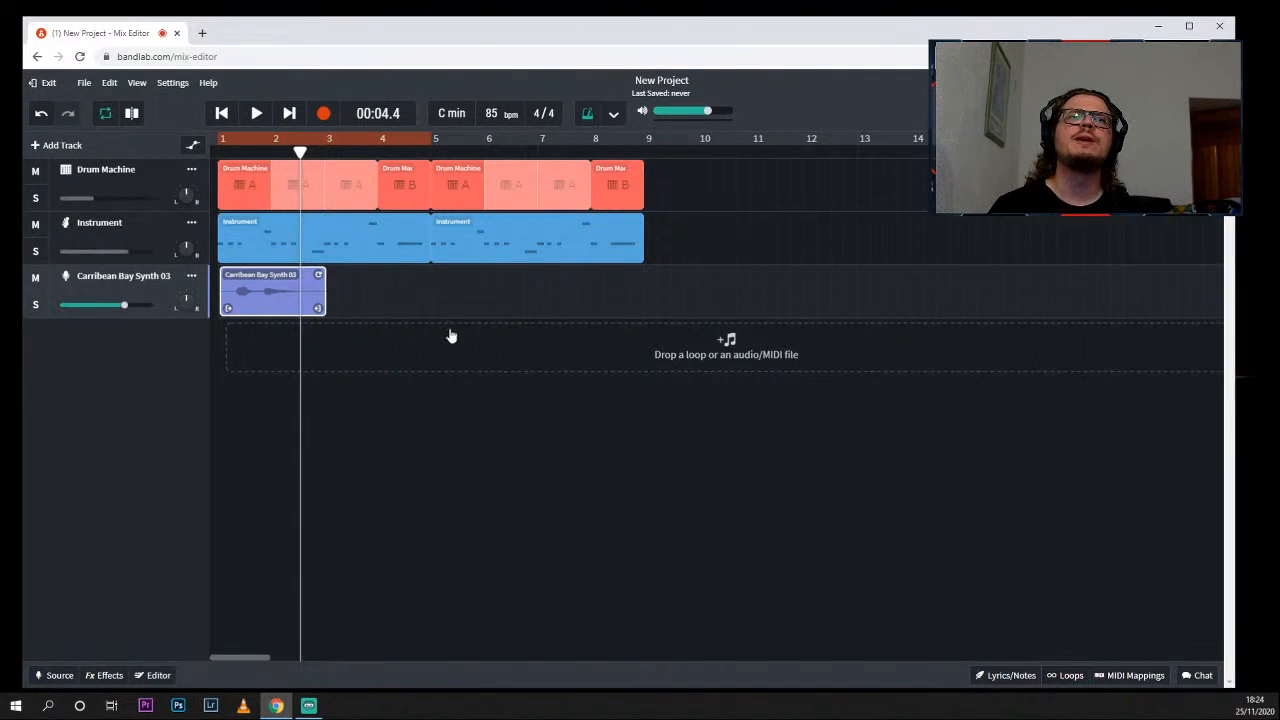
- Set the Carribean Bay Synth 03 region's pitch shift to 2 and play the project from bar 1
double_click(280, 290)
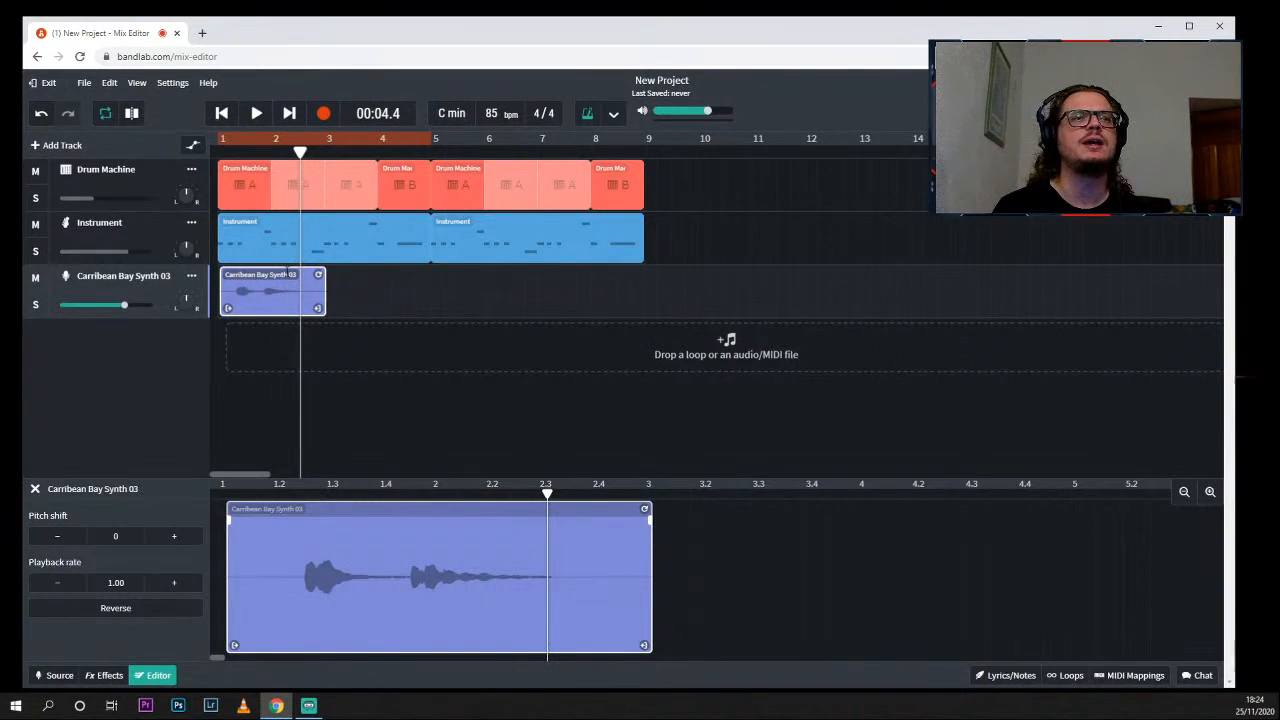
left_click(175, 537)
left_click(175, 537)
left_click_drag(300, 152, 194, 147)
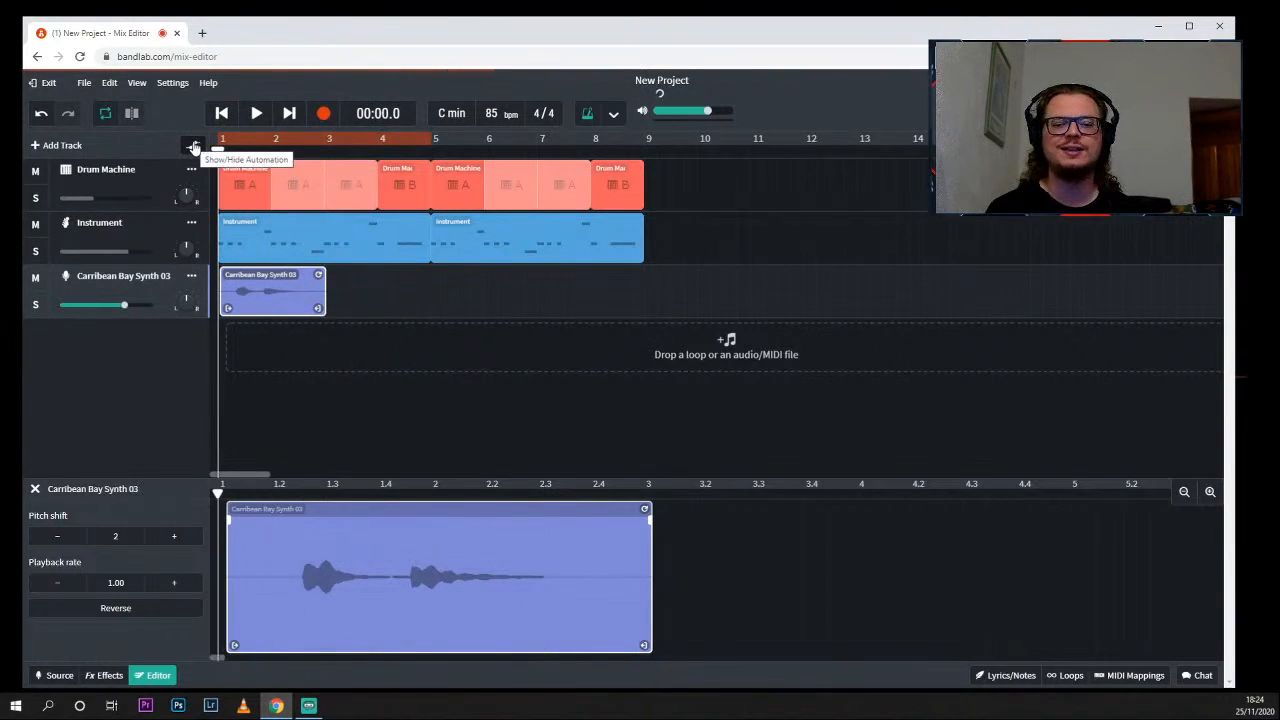
key("space")
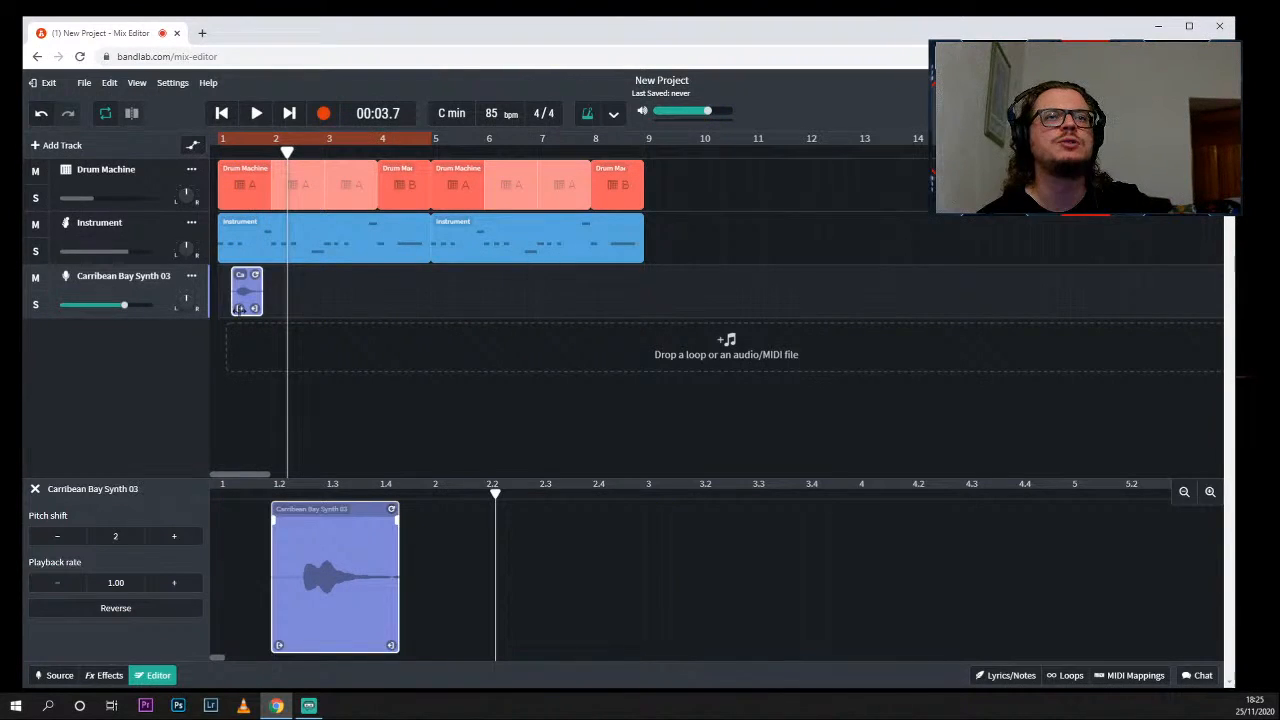
- Trim the Carribean Bay Synth 03 region to its first note and move it to start at about beat 1.4
left_click_drag(248, 296, 230, 293)
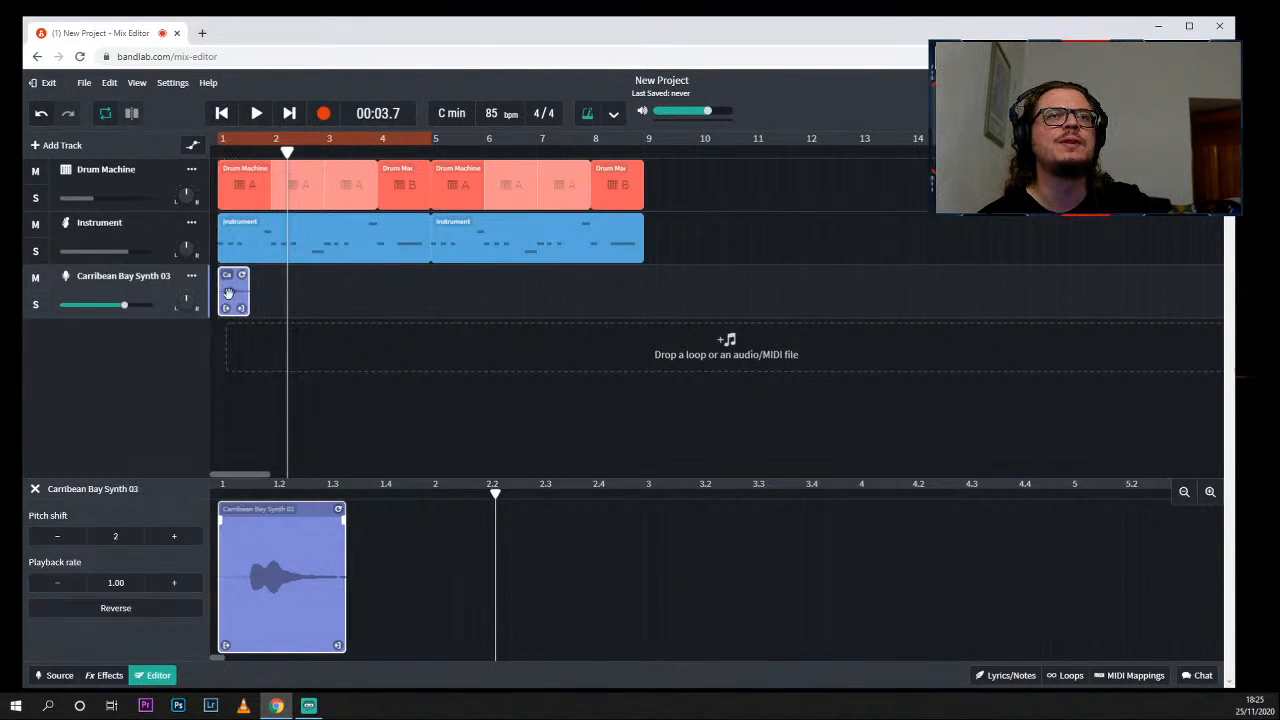
left_click(1184, 146)
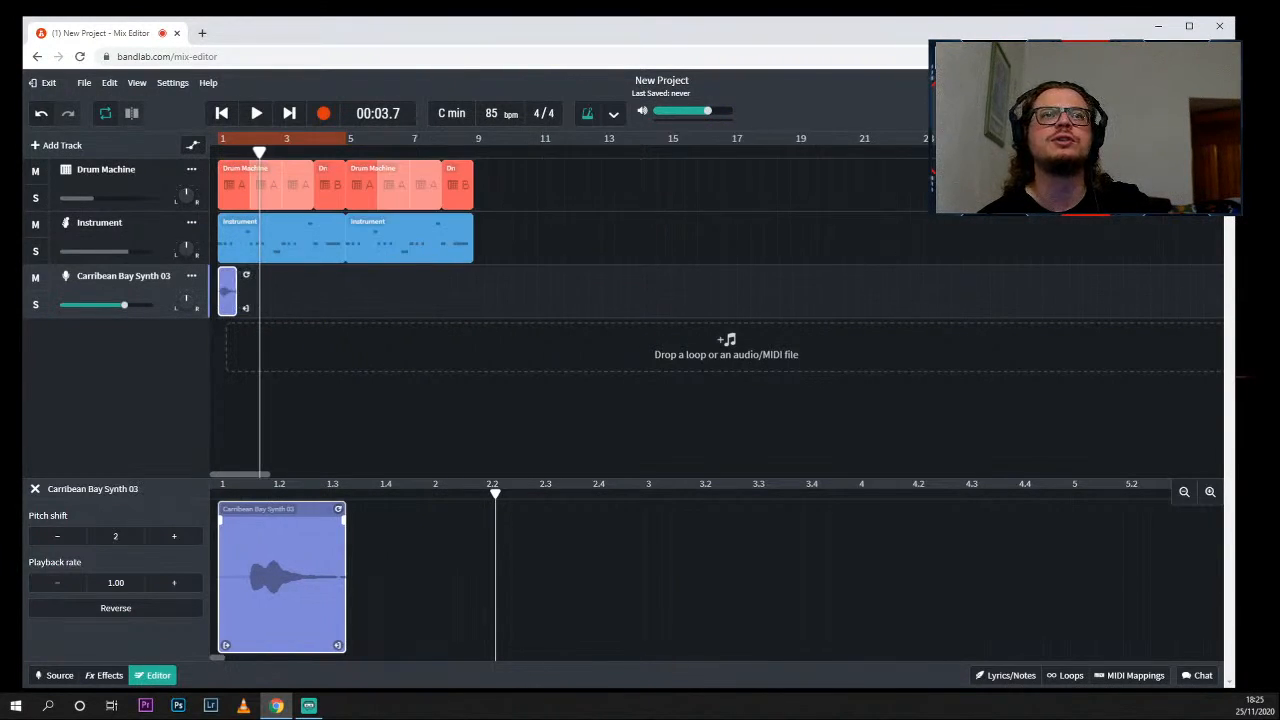
left_click(1184, 146)
left_click(1210, 146)
left_click(1210, 146)
left_click(1210, 146)
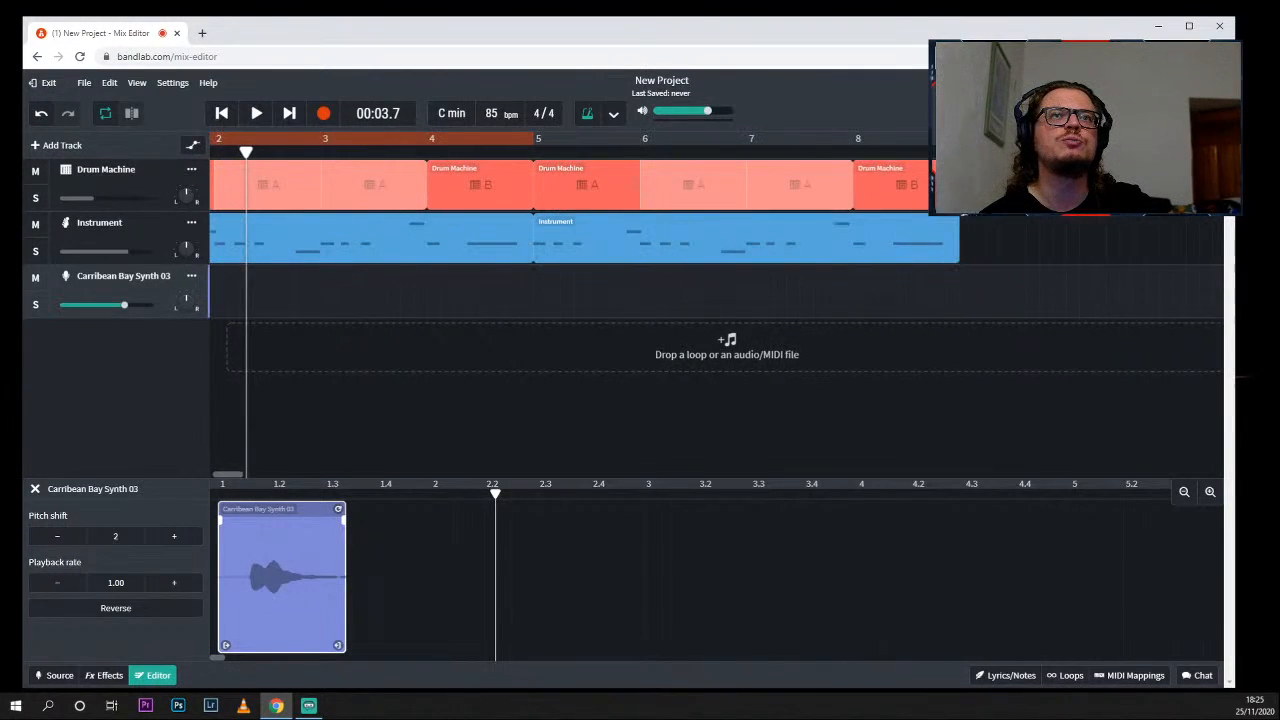
left_click(1210, 146)
scroll(490, 299, "left", 3)
left_click_drag(252, 295, 410, 291)
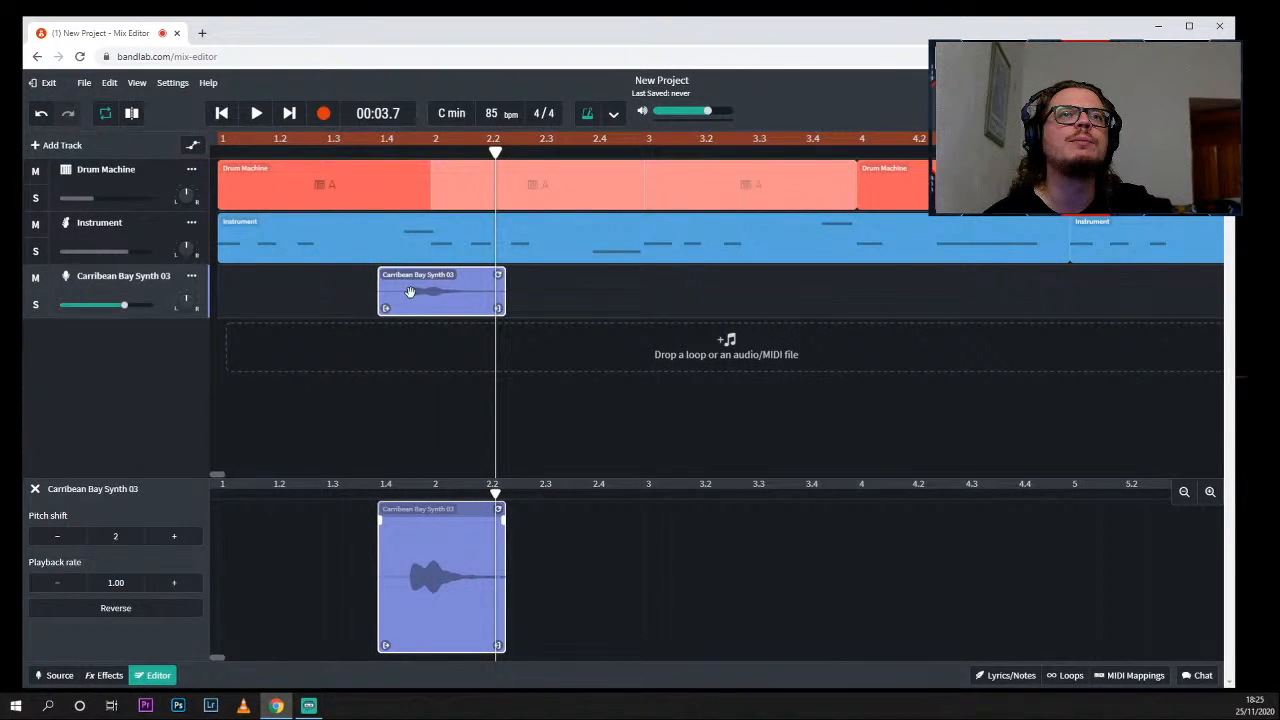
- Play the project from the start to about bar 3 to check the trimmed synth note's timing
left_click(221, 116)
key("space")
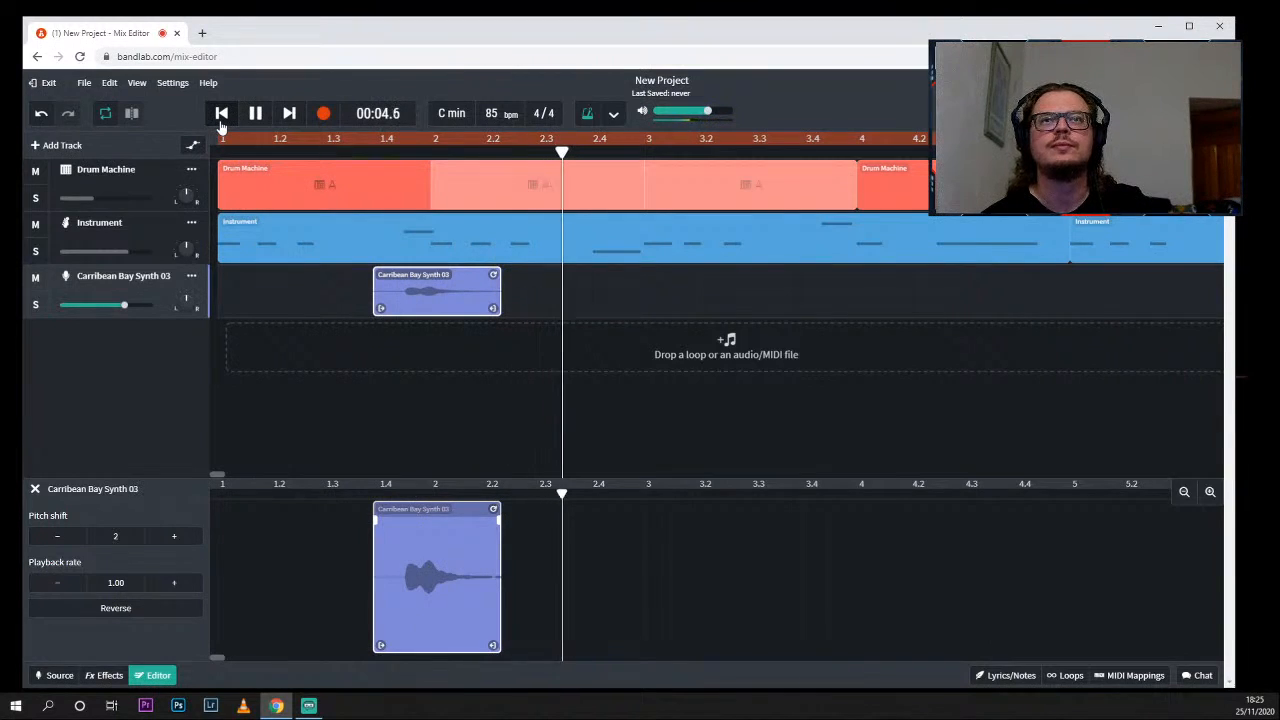
key("space")
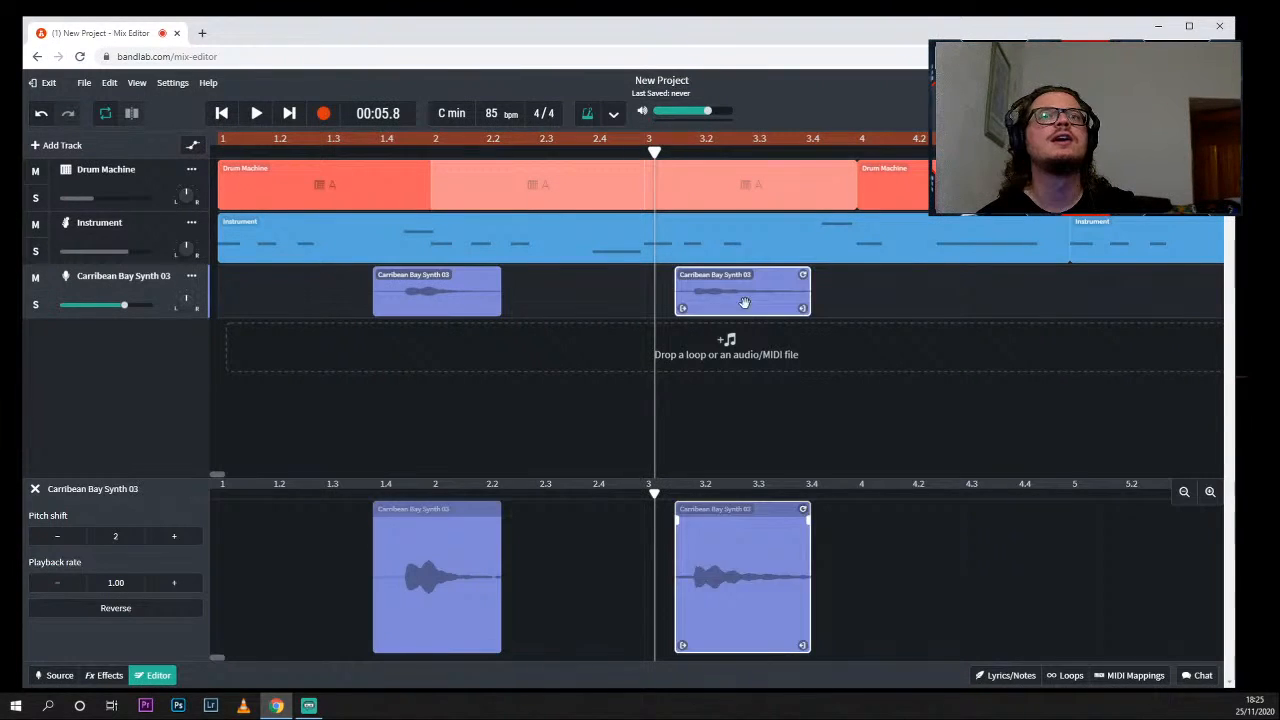
- Place a second Carribean Bay Synth 03 region starting just before beat 2.4, and play from bar 1 with looping off
left_click_drag(745, 302, 645, 301)
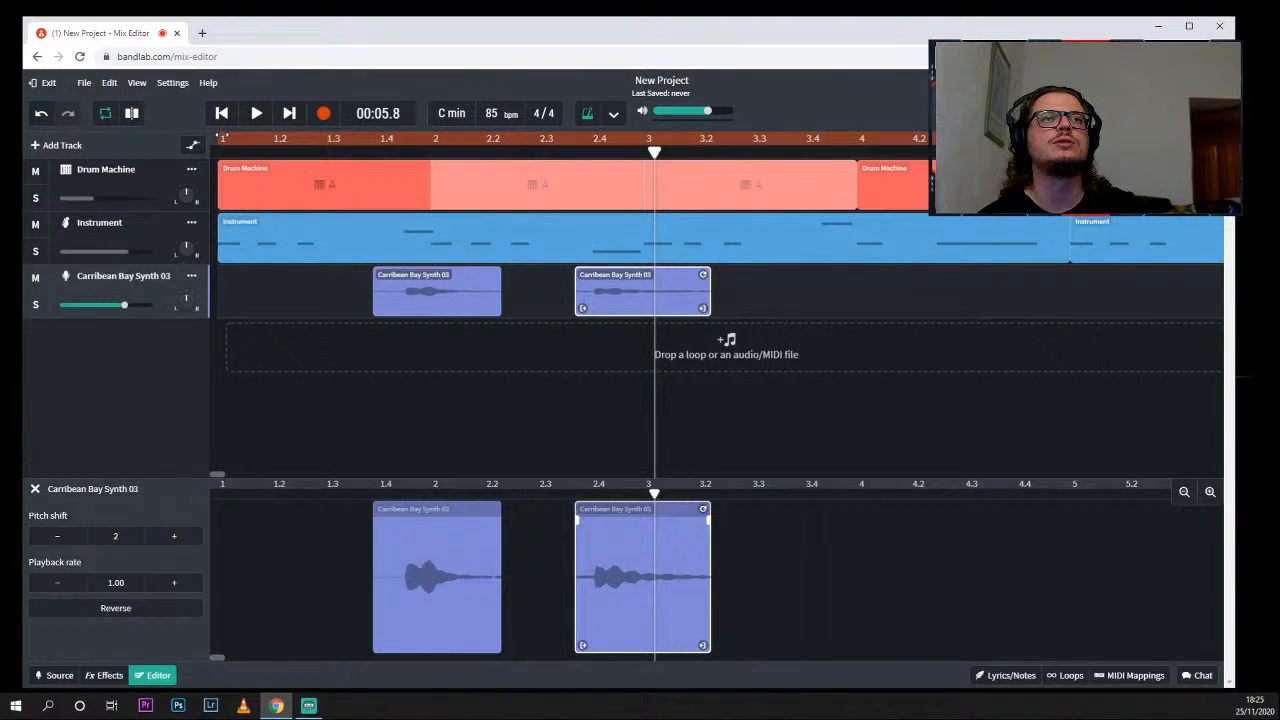
left_click(223, 138)
key("space")
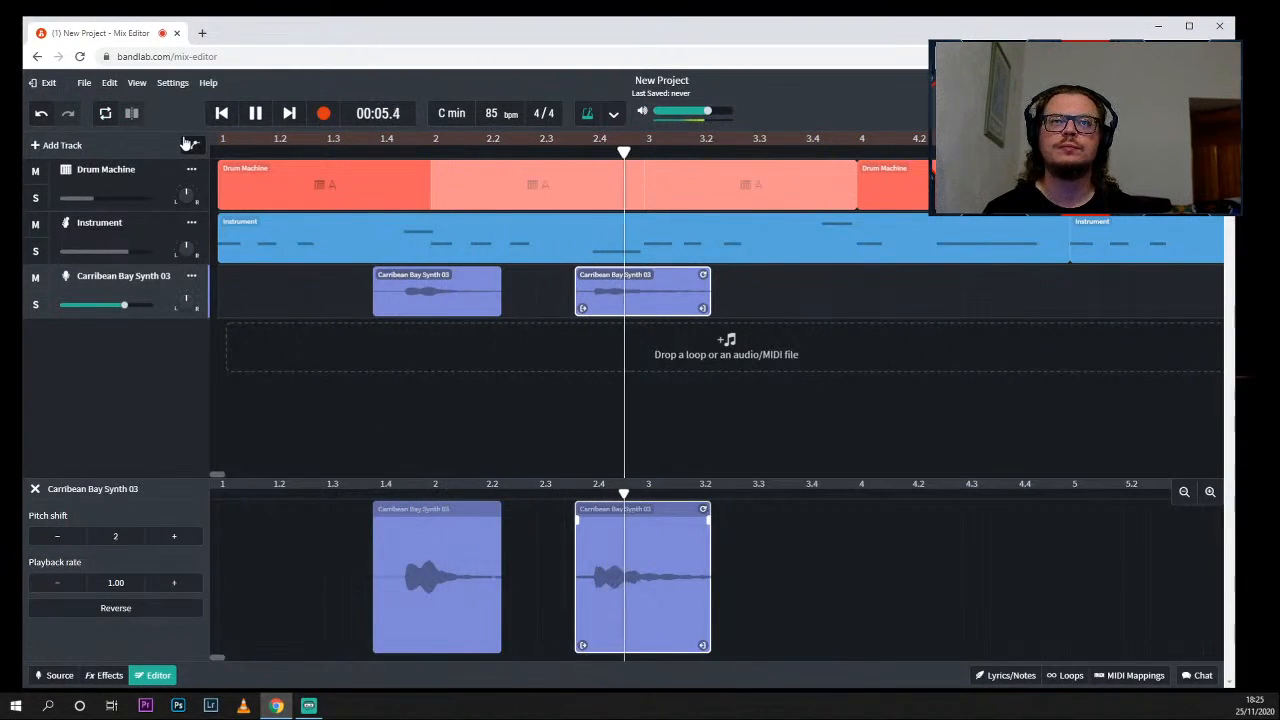
key("space")
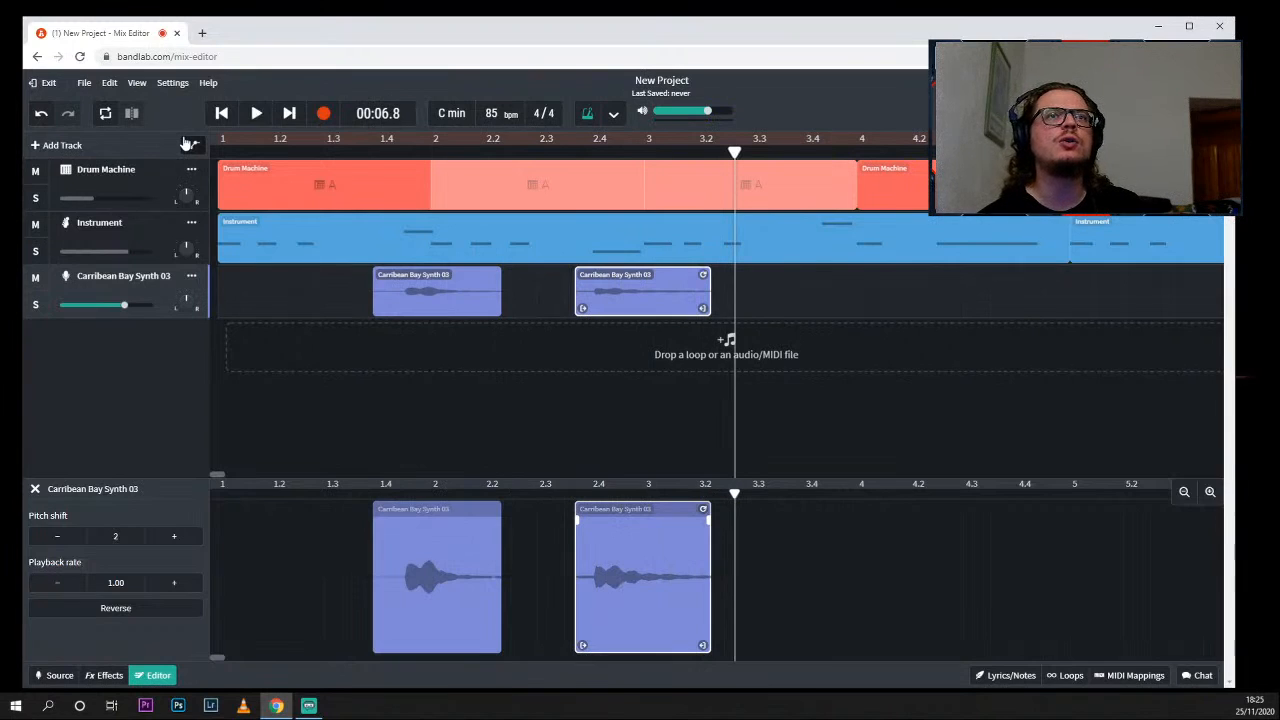
- Move the first Carribean Bay Synth 03 region to start just after beat 1.2 and play from bar 1 with looping off
left_click_drag(447, 285, 372, 287)
left_click_drag(222, 139, 846, 144)
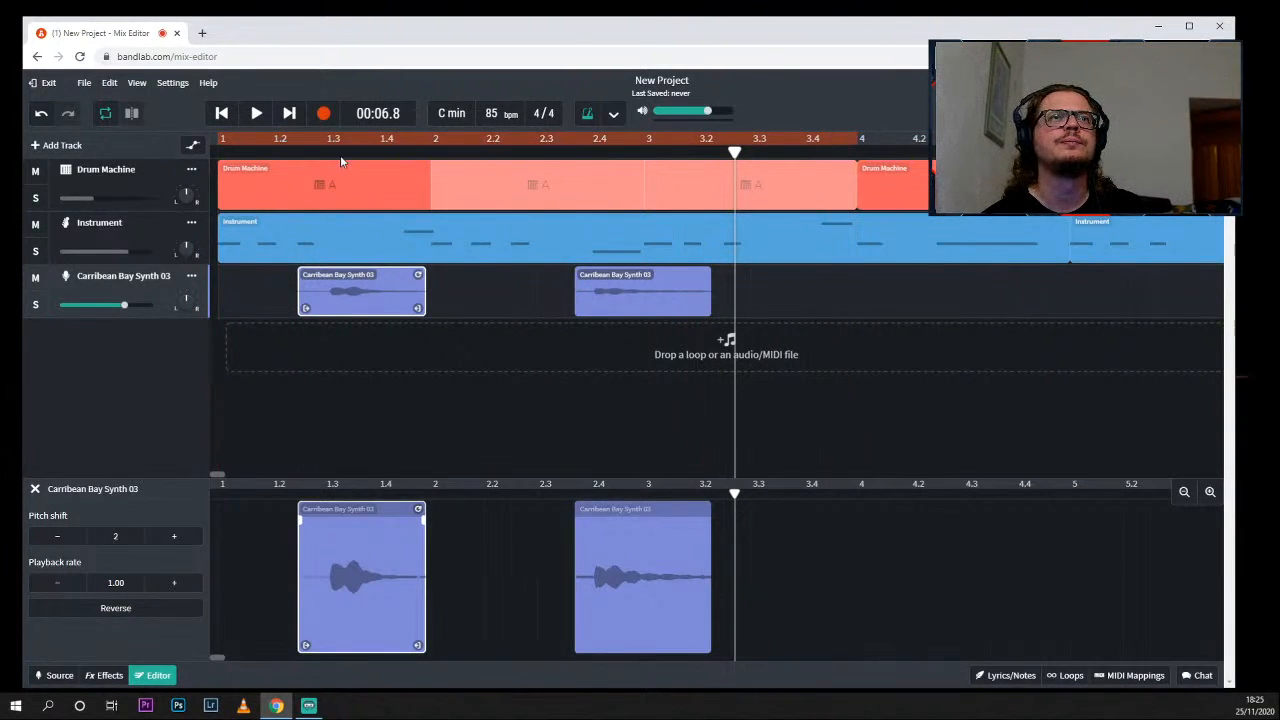
left_click_drag(736, 153, 692, 153)
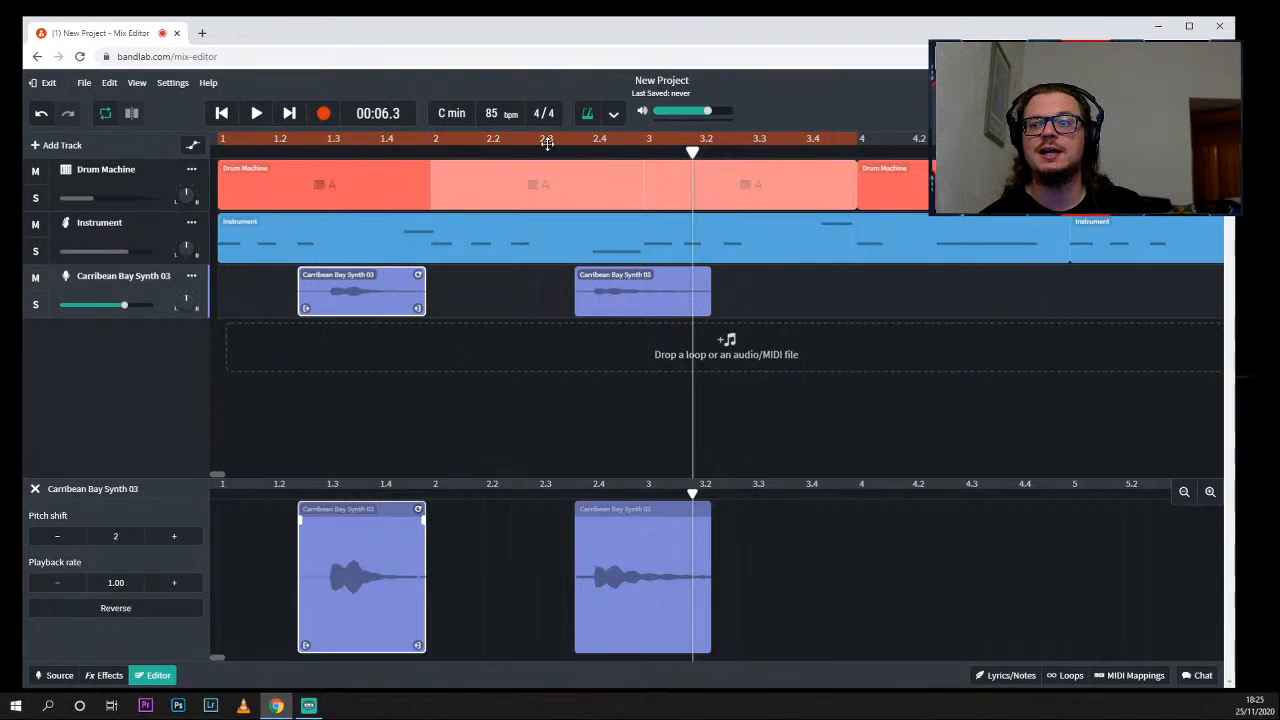
left_click(222, 114)
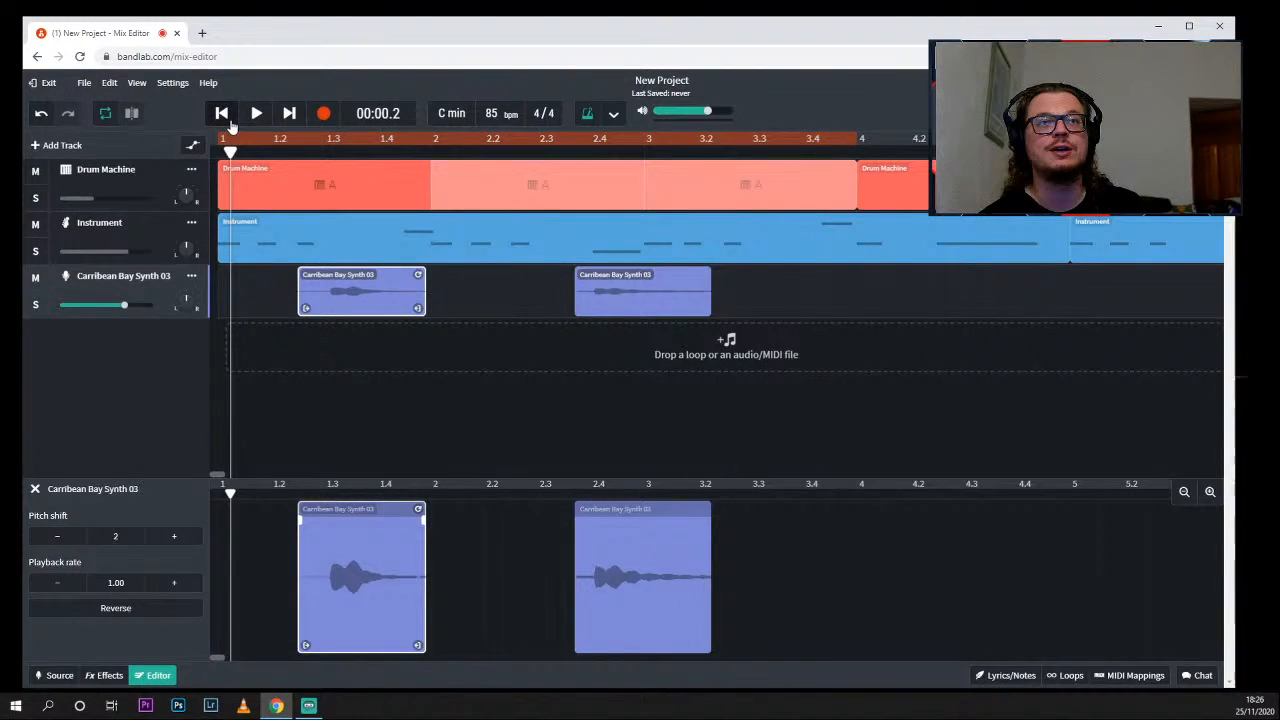
left_click(397, 292)
left_click_drag(363, 300, 351, 300)
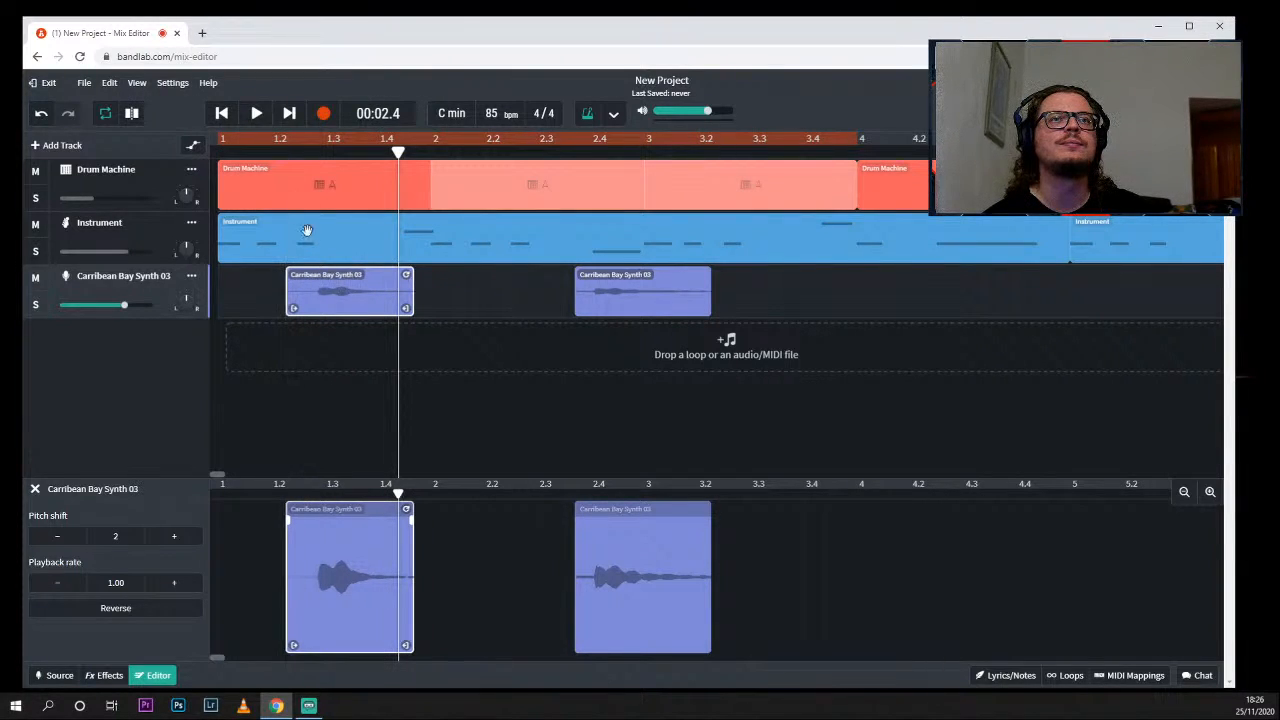
left_click(229, 140)
key("space")
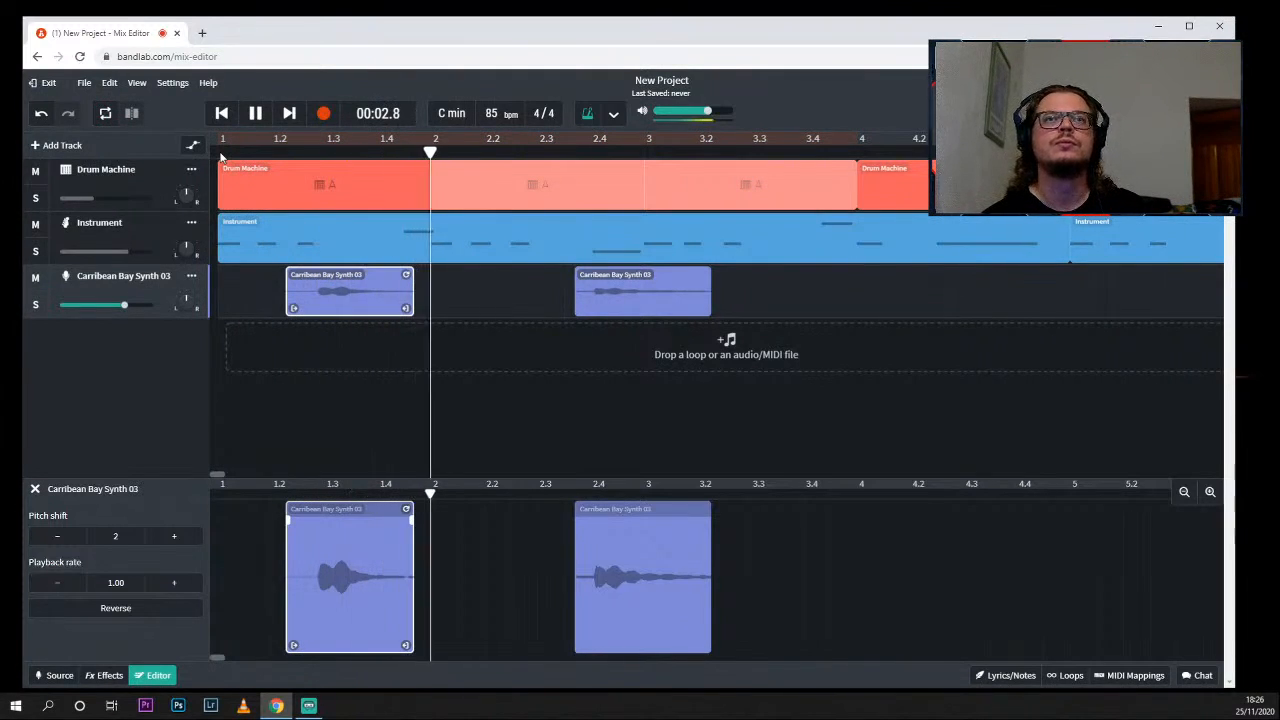
key("space")
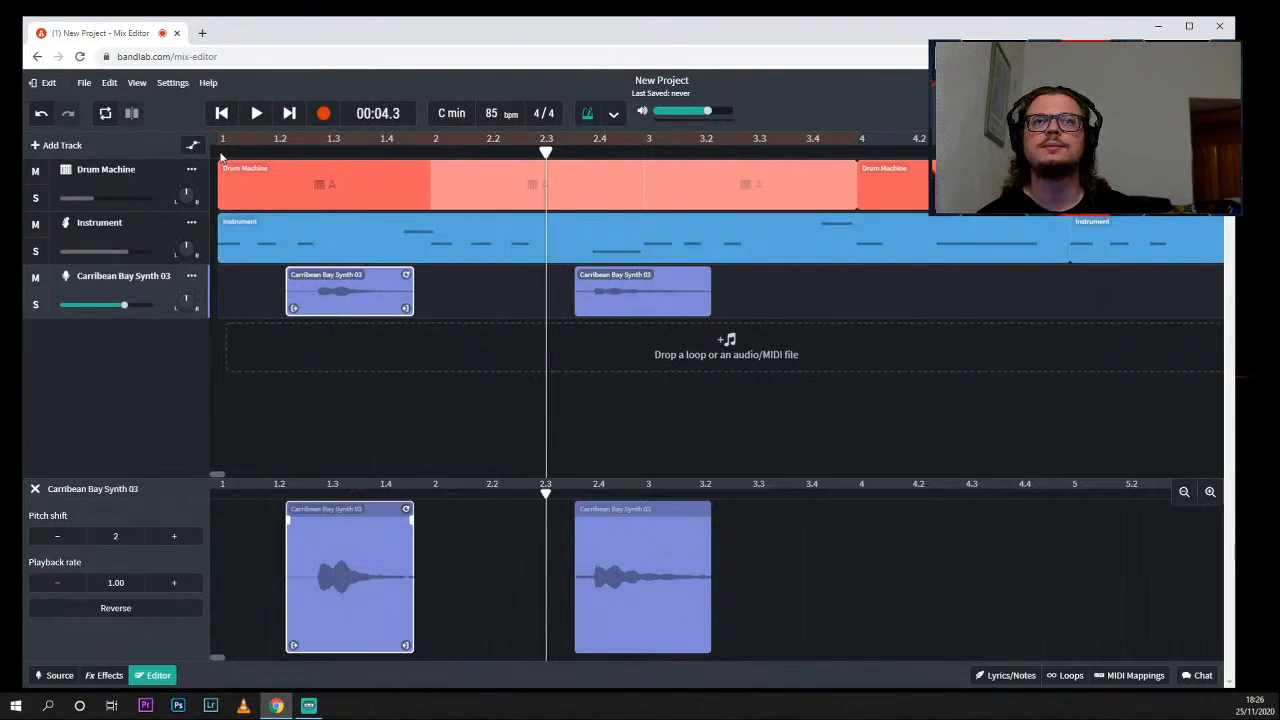
- Move the second Carribean Bay Synth 03 region to start between beats 2.2 and 2.3, and play the project from bar 1
left_click_drag(673, 292, 625, 292)
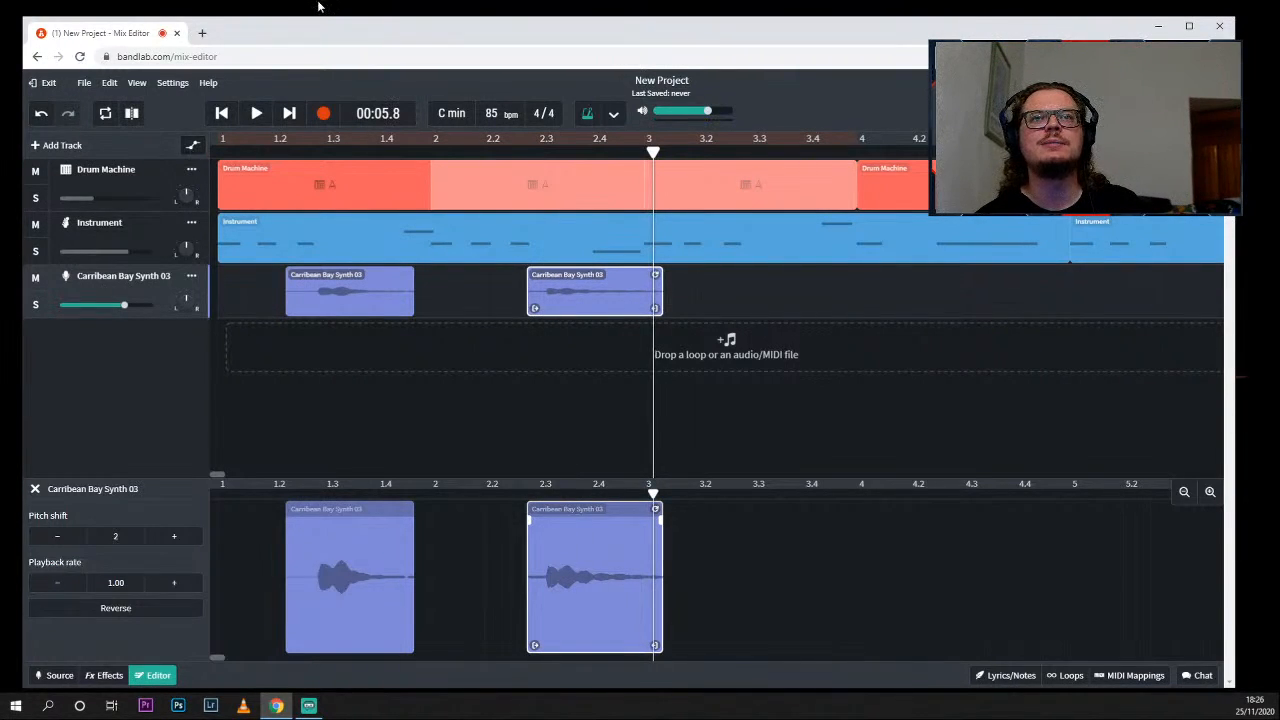
left_click_drag(607, 306, 602, 306)
left_click(222, 151)
key("space")
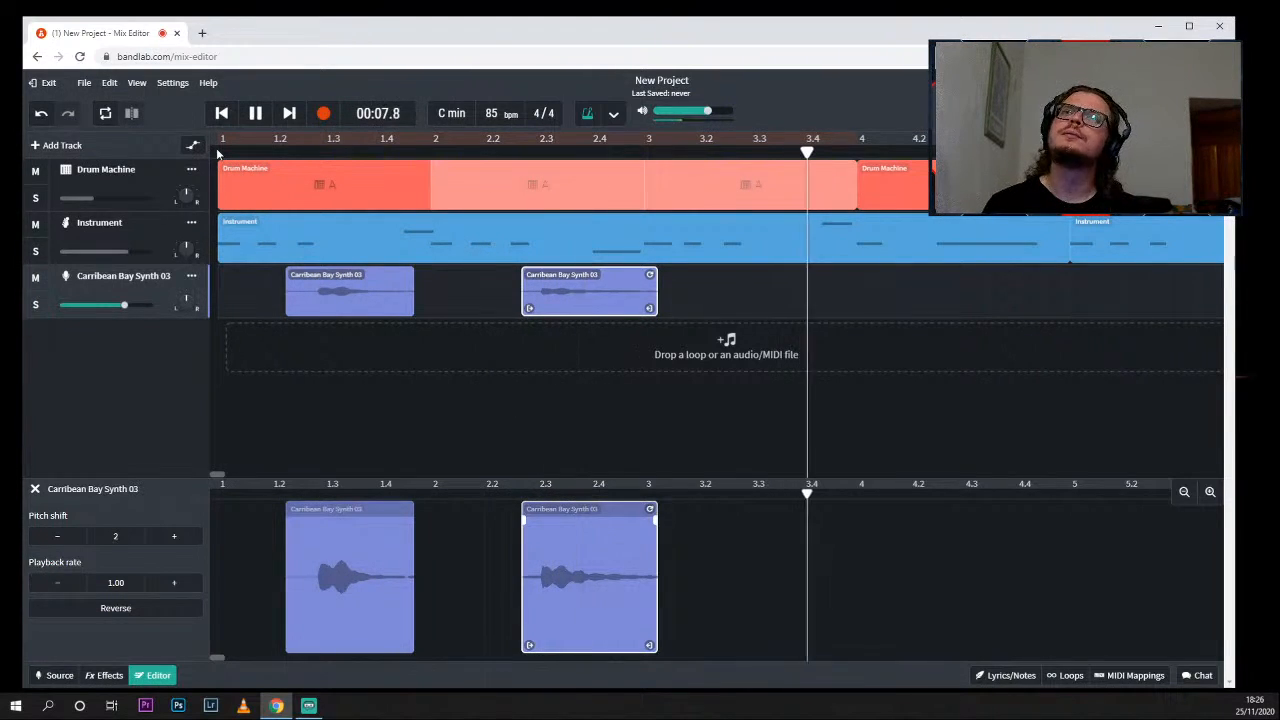
key("space")
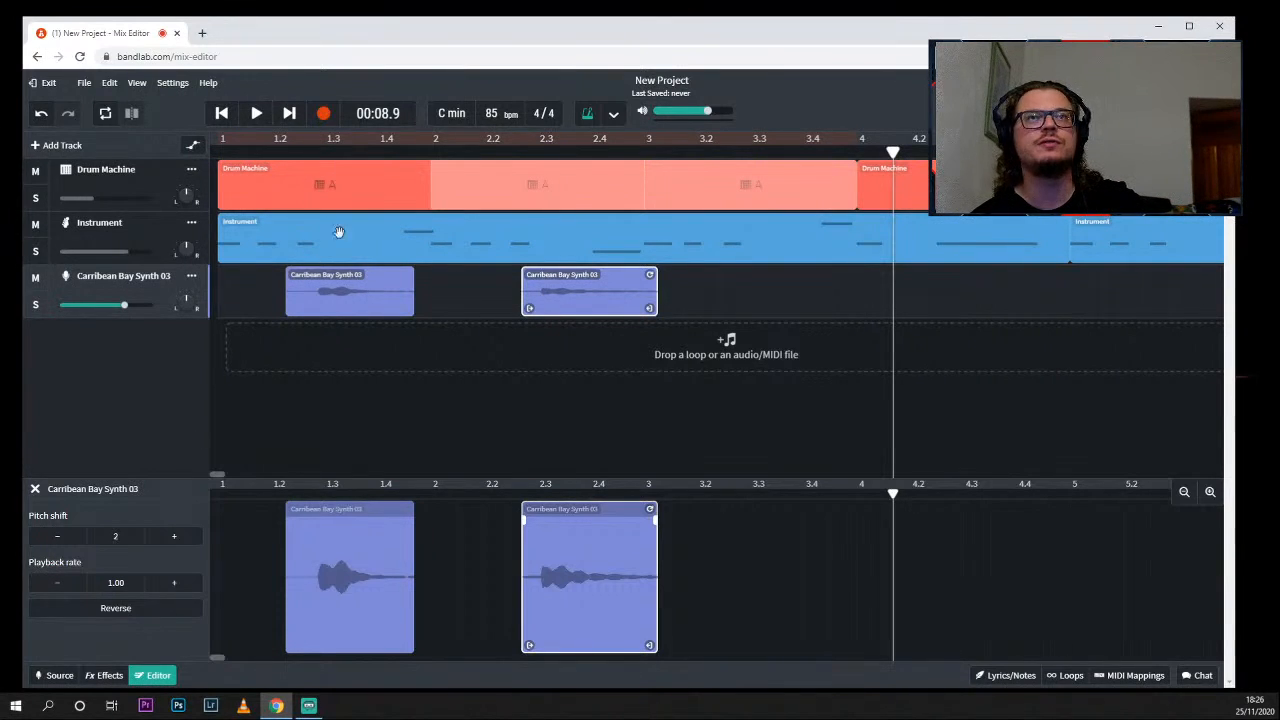
- Maximize the browser window and list the available input devices for the Carribean Bay Synth 03 track
double_click(508, 38)
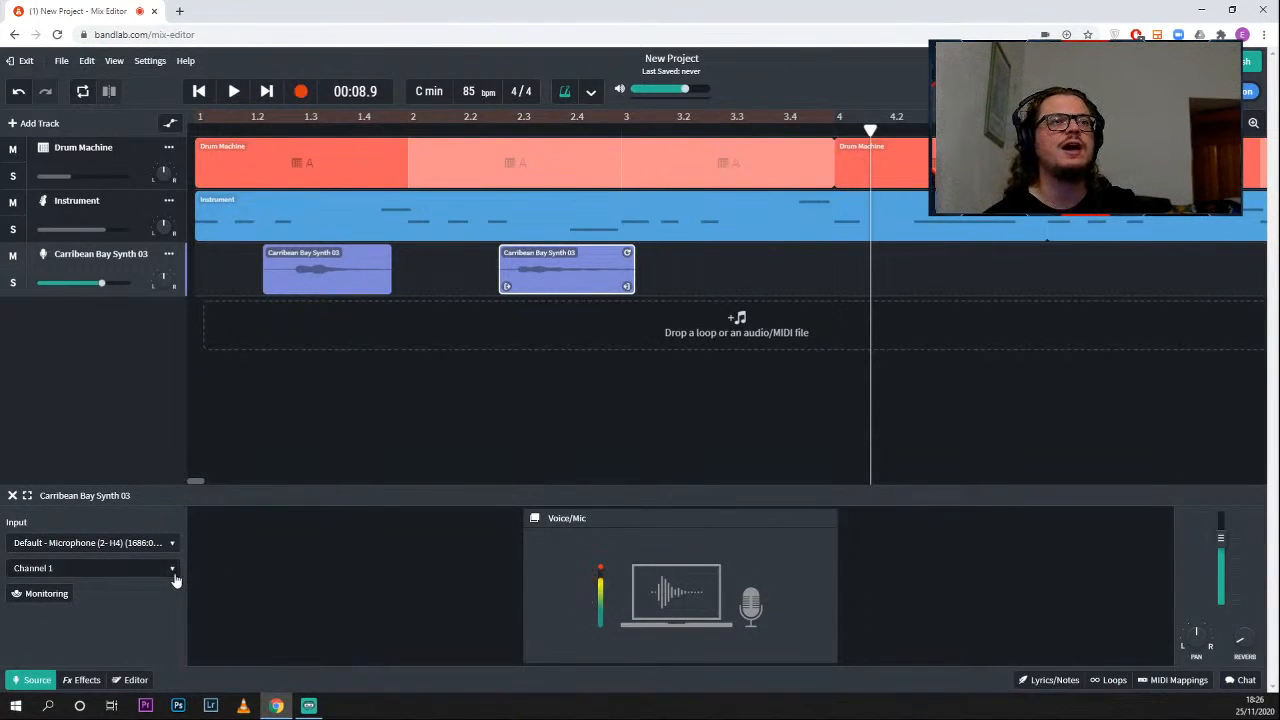
left_click(141, 545)
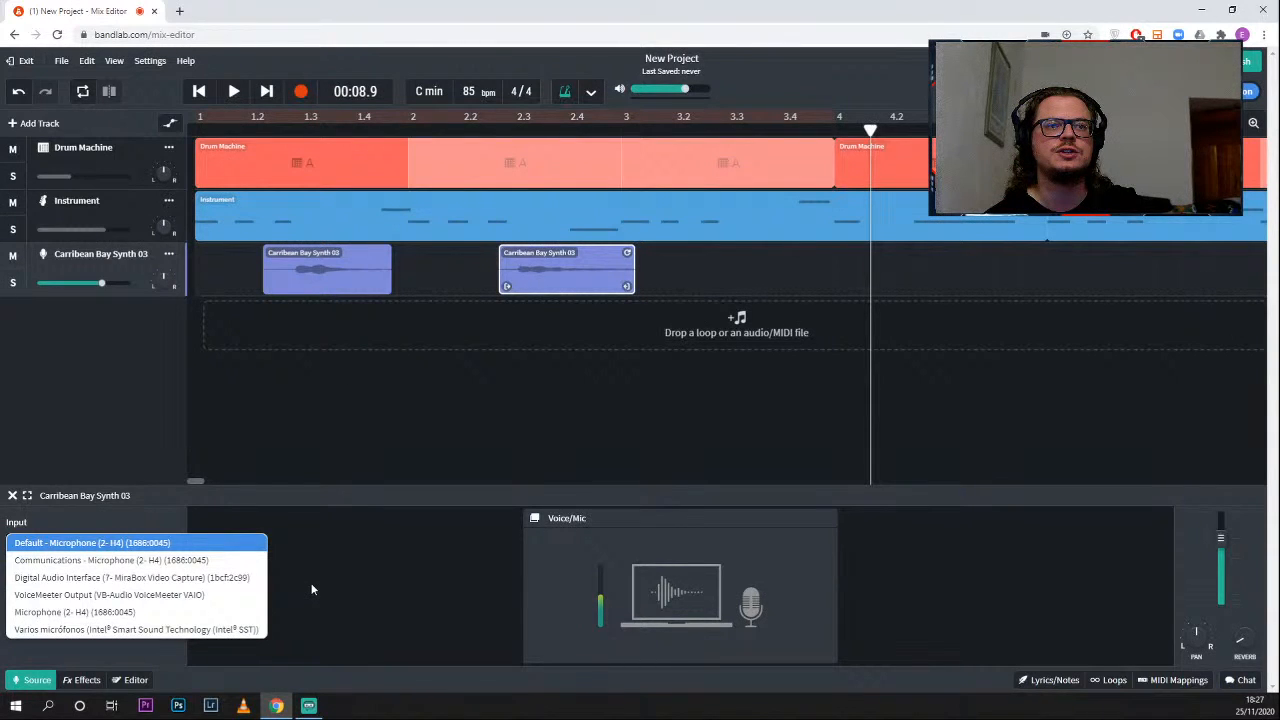
- Browse the effect categories for the Carribean Bay Synth 03 track and add the Distortion++ effect
left_click(81, 680)
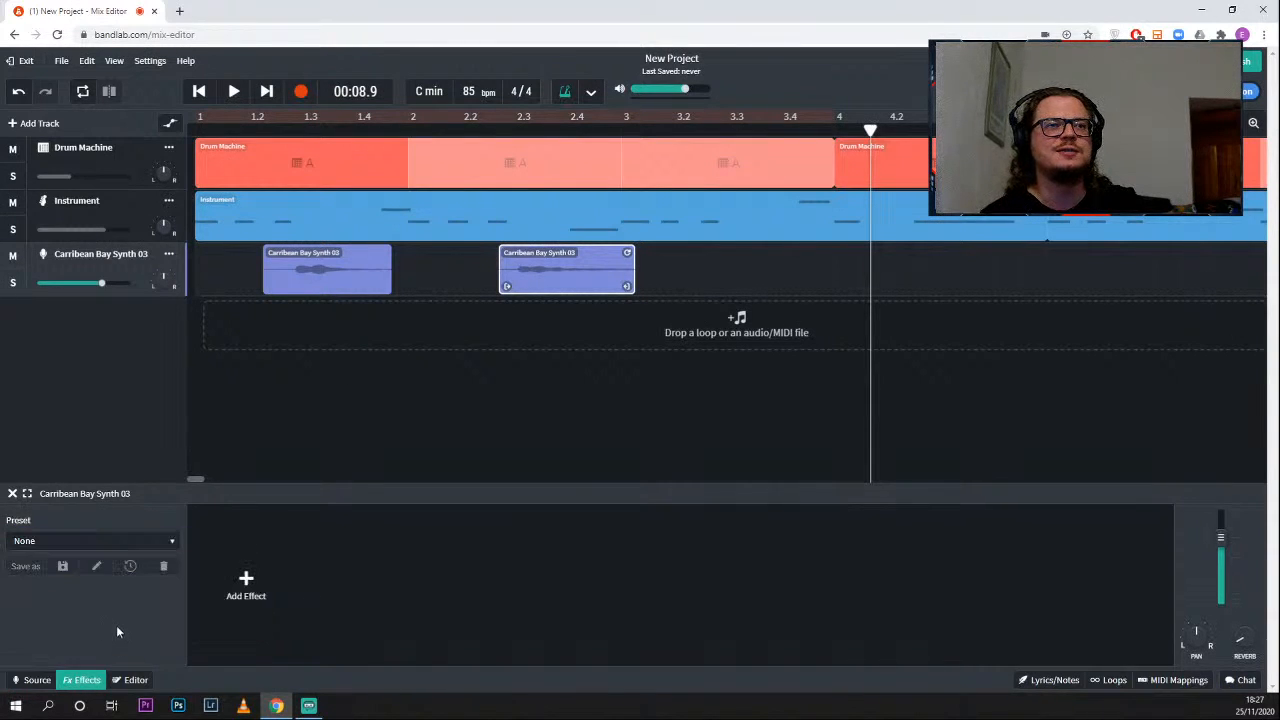
left_click(246, 580)
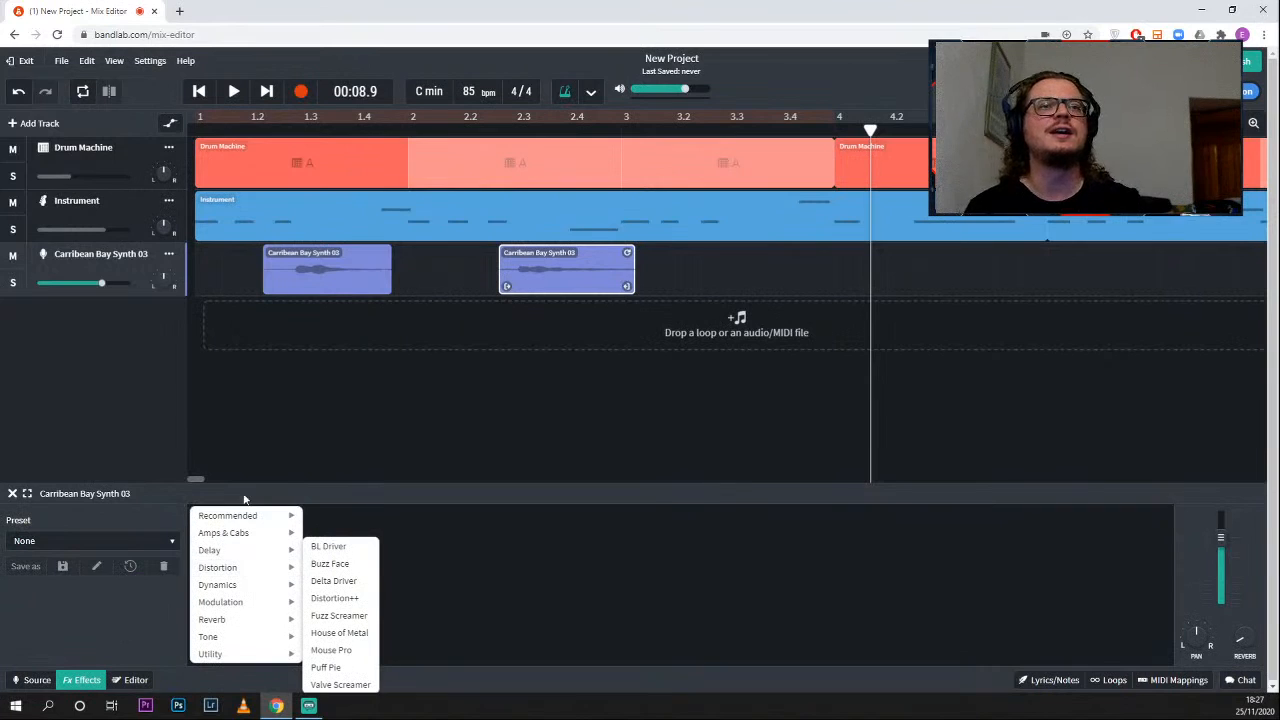
mouse_move(272, 578)
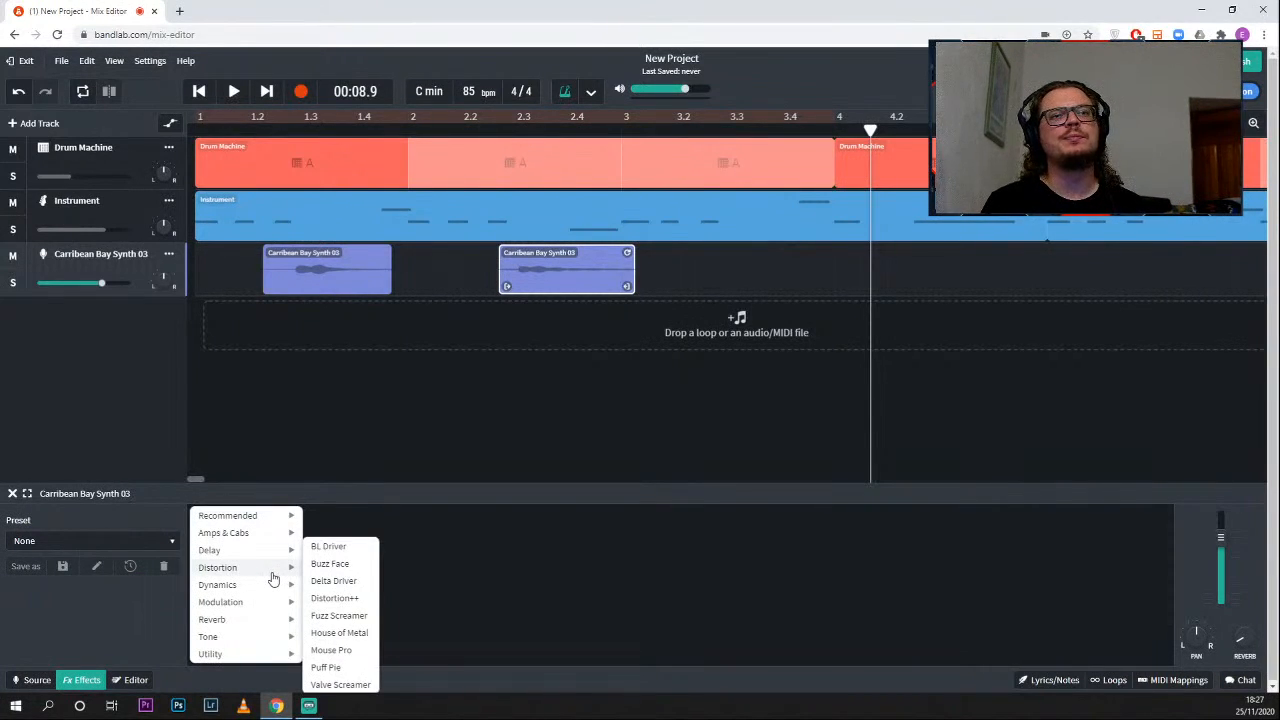
mouse_move(243, 540)
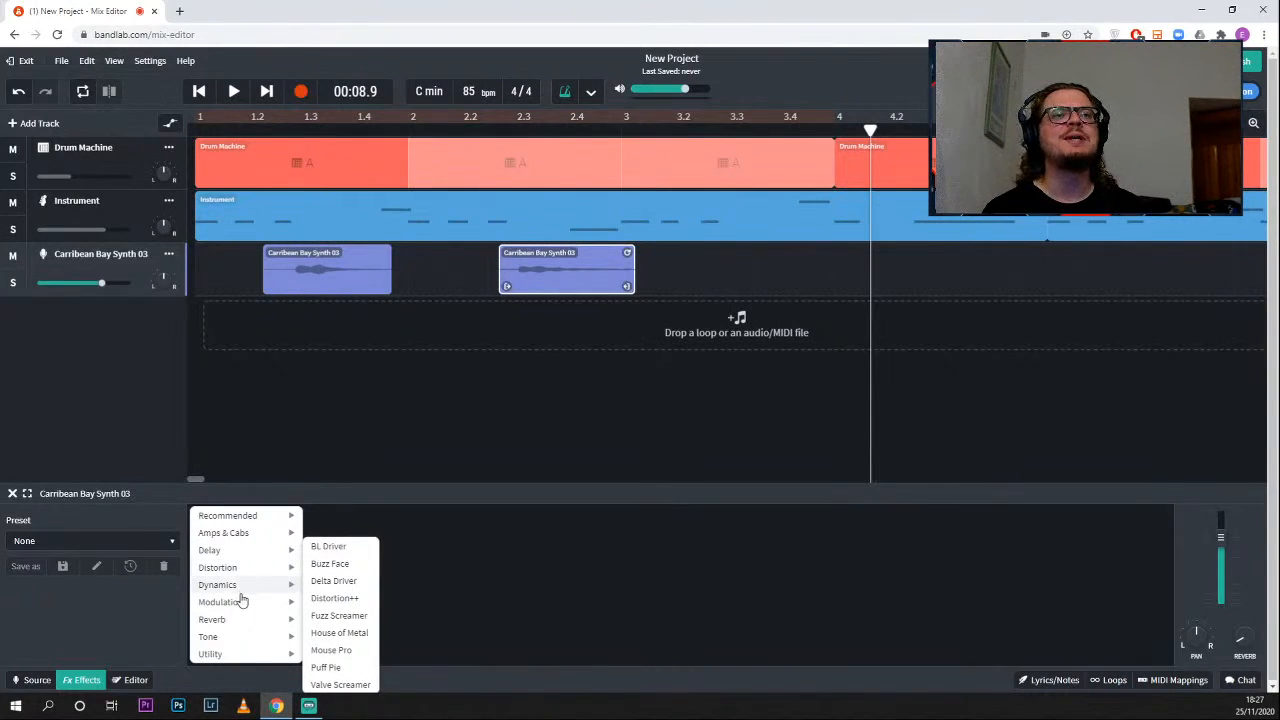
mouse_move(250, 603)
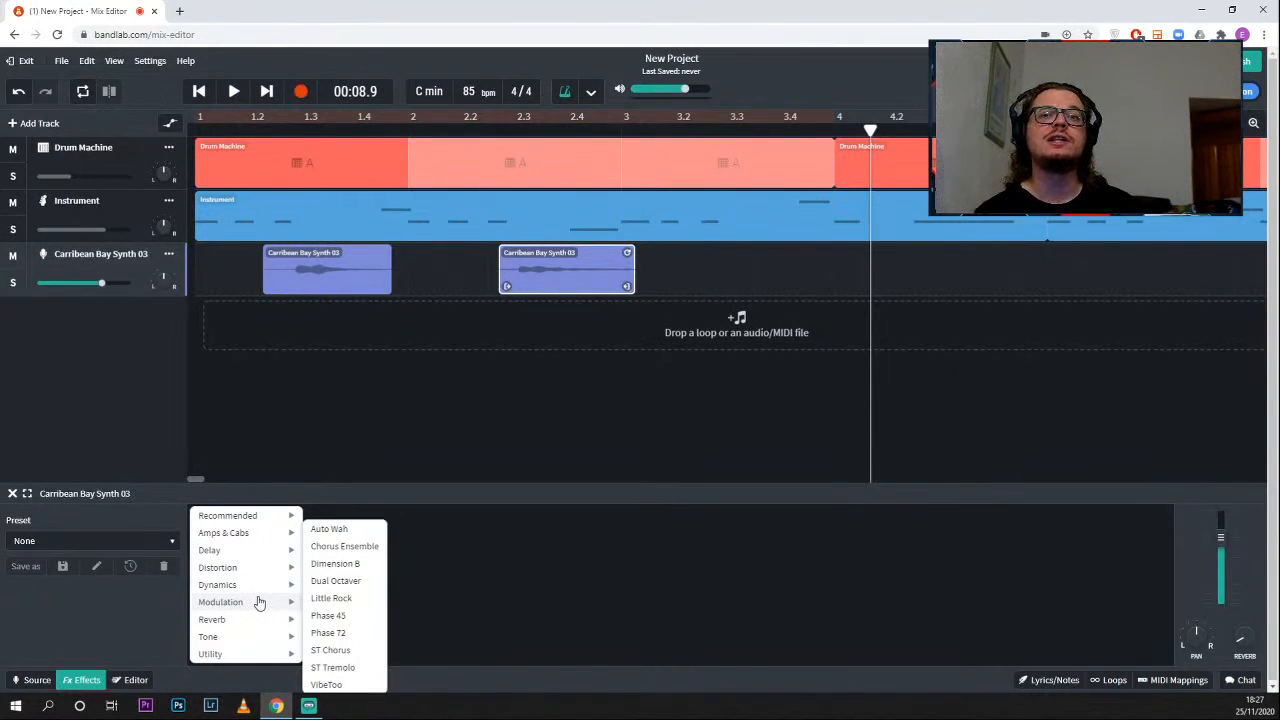
mouse_move(250, 626)
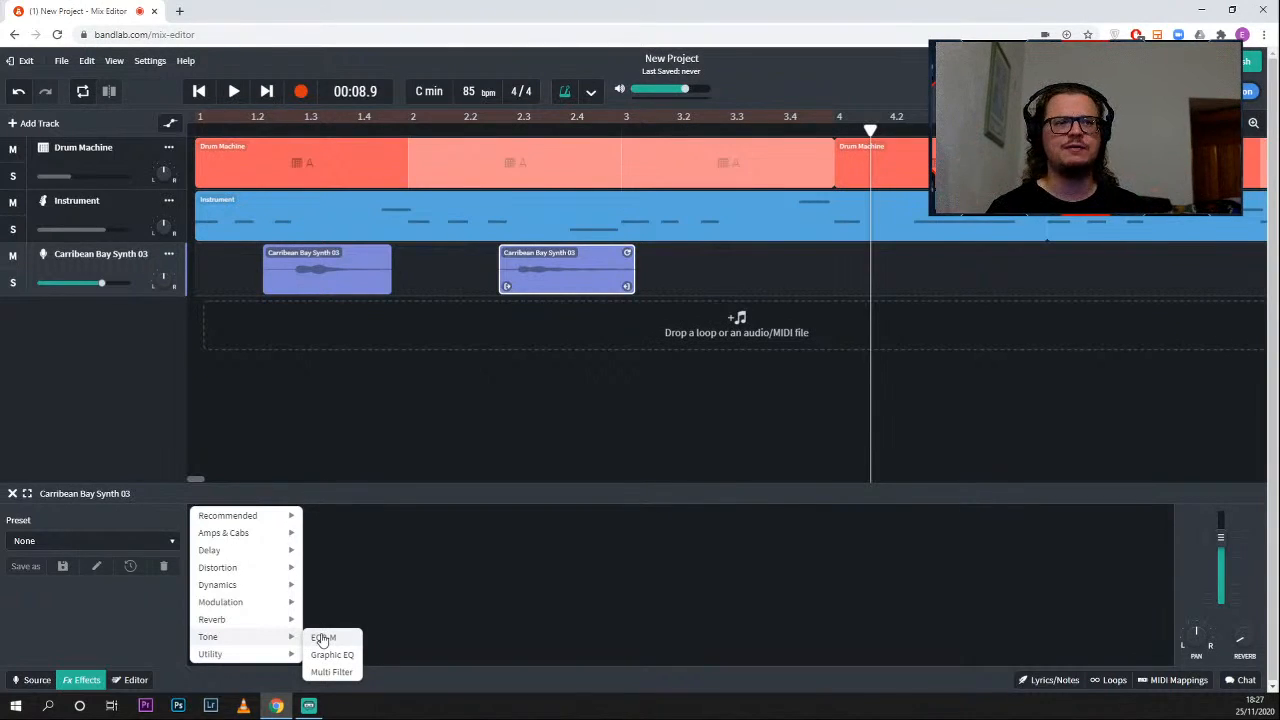
mouse_move(269, 655)
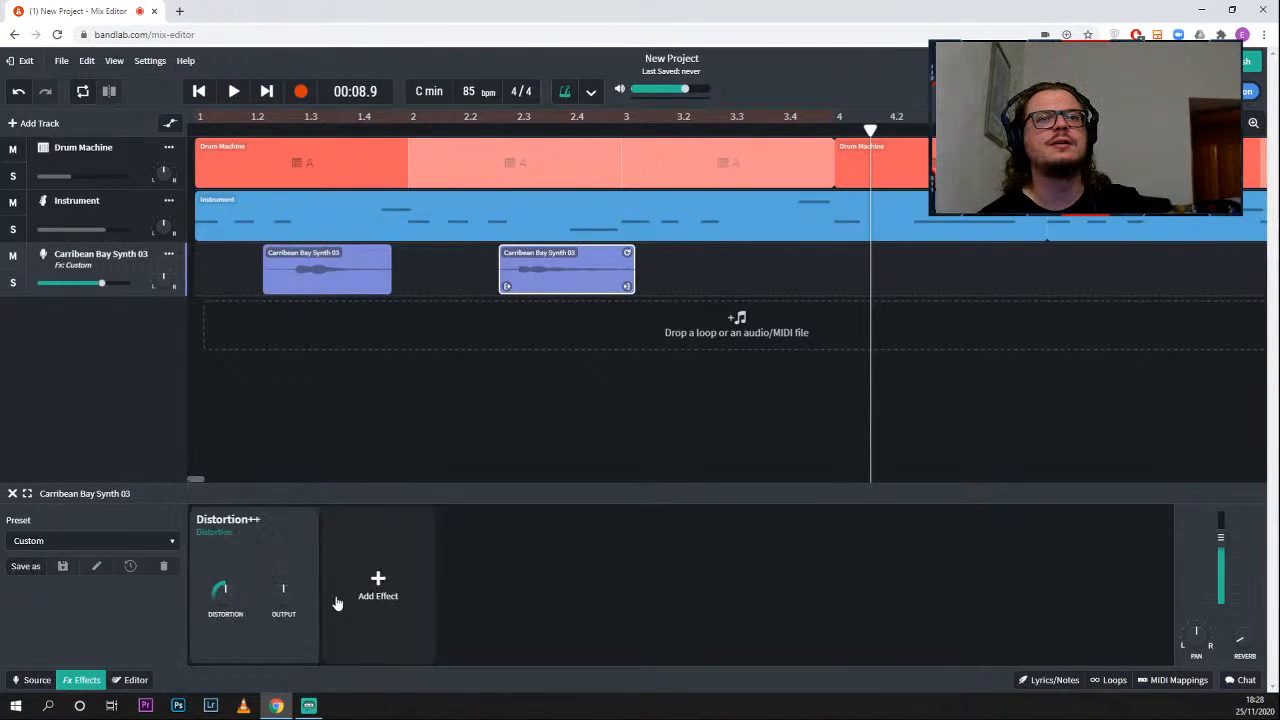
mouse_move(215, 600)
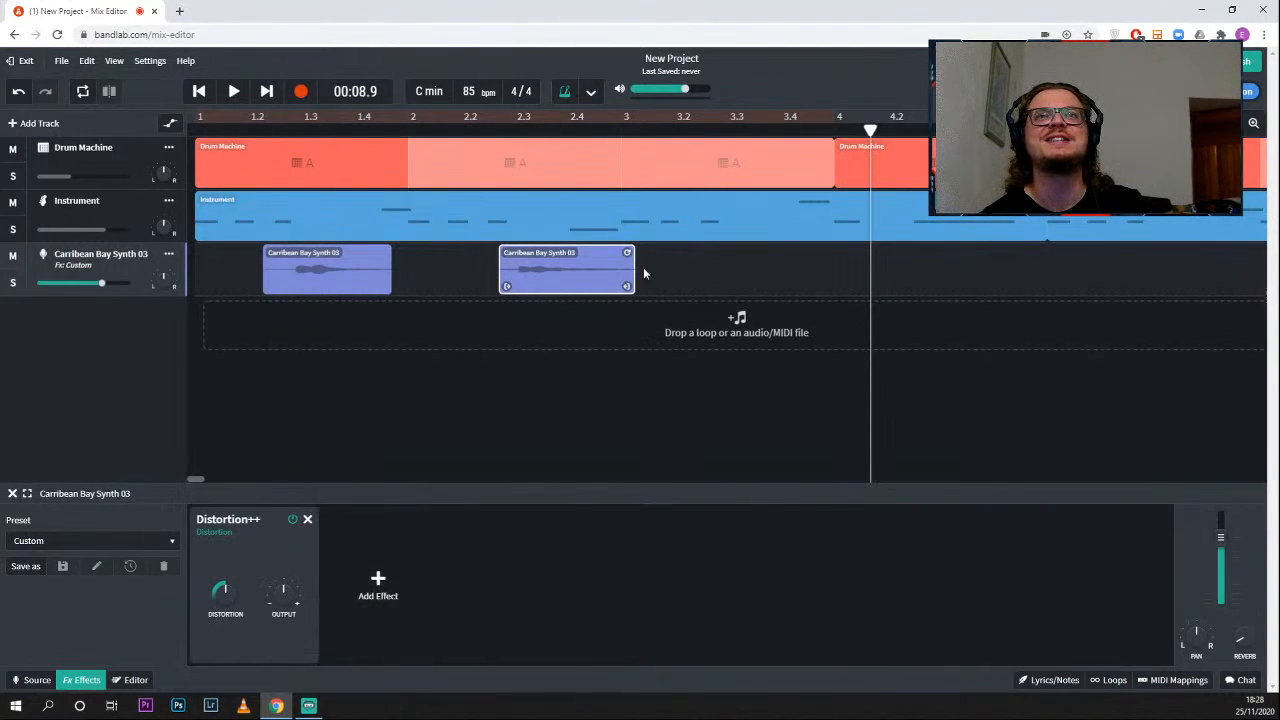
- Loop playback around the second synth region up to about beat 3.2 and raise the Distortion++ distortion amount while it plays
left_click(460, 117)
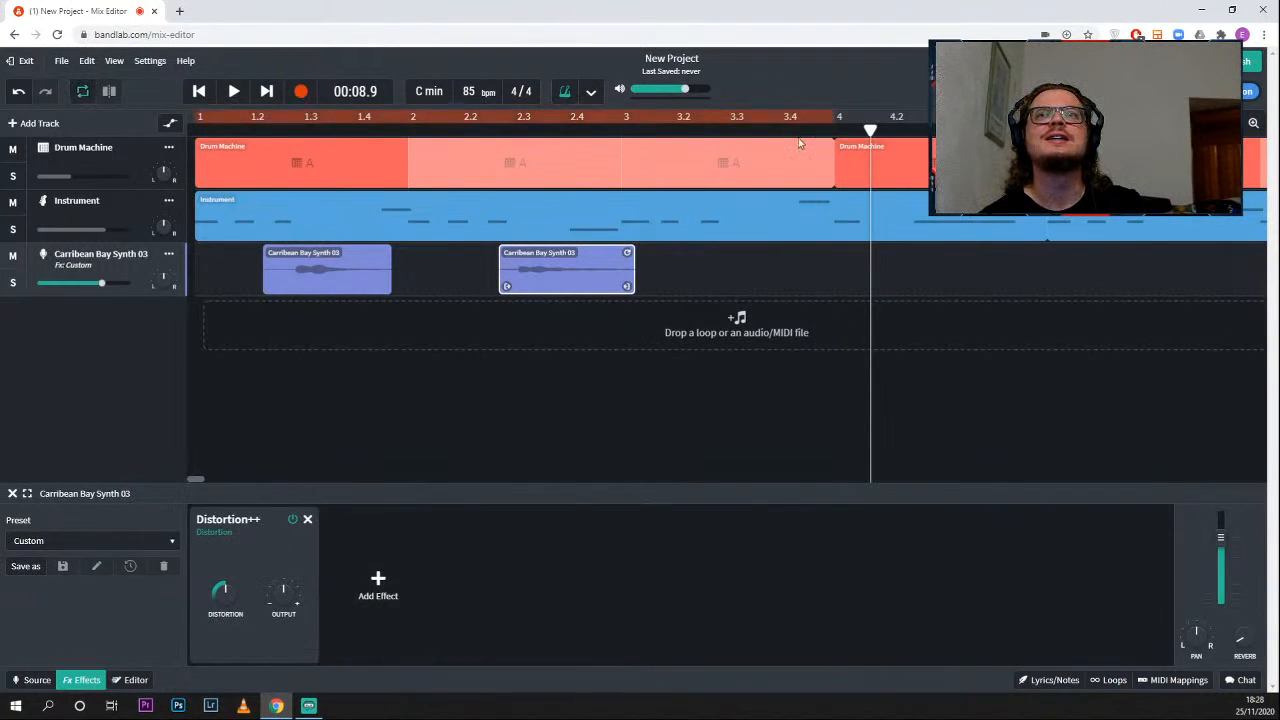
left_click_drag(830, 116, 676, 118)
left_click_drag(195, 116, 490, 116)
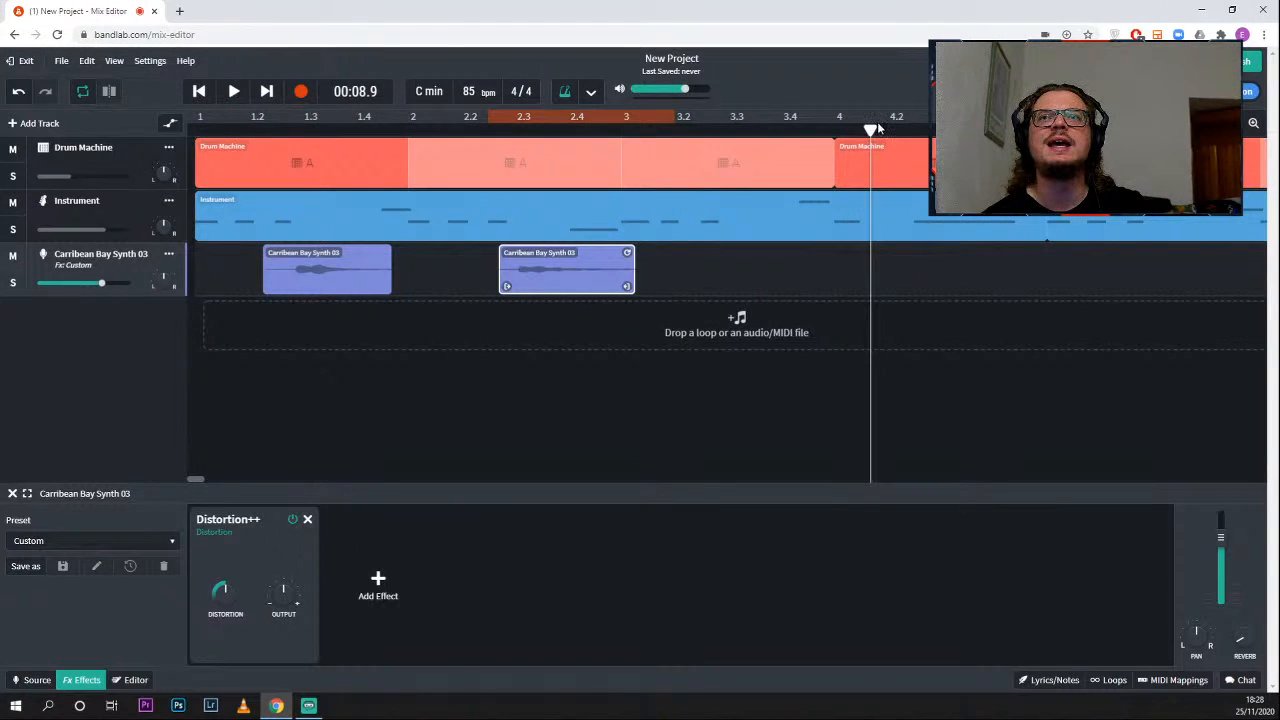
key("space")
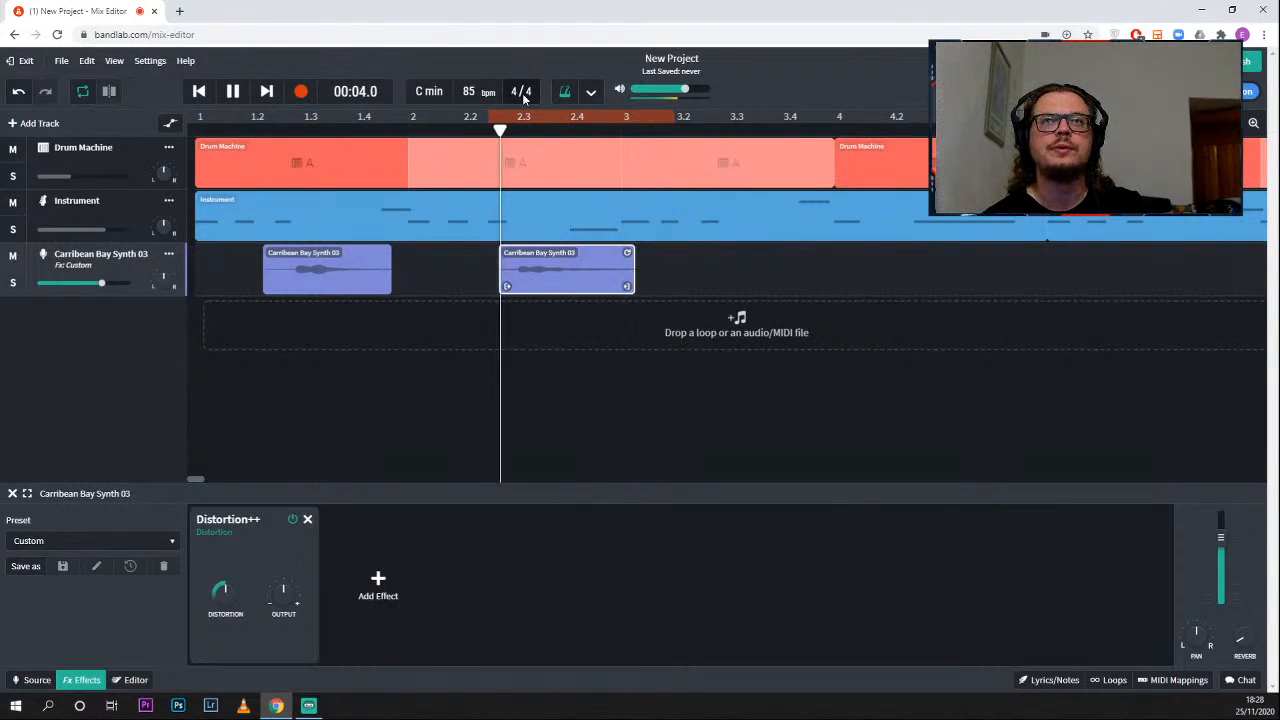
left_click_drag(225, 597, 221, 550)
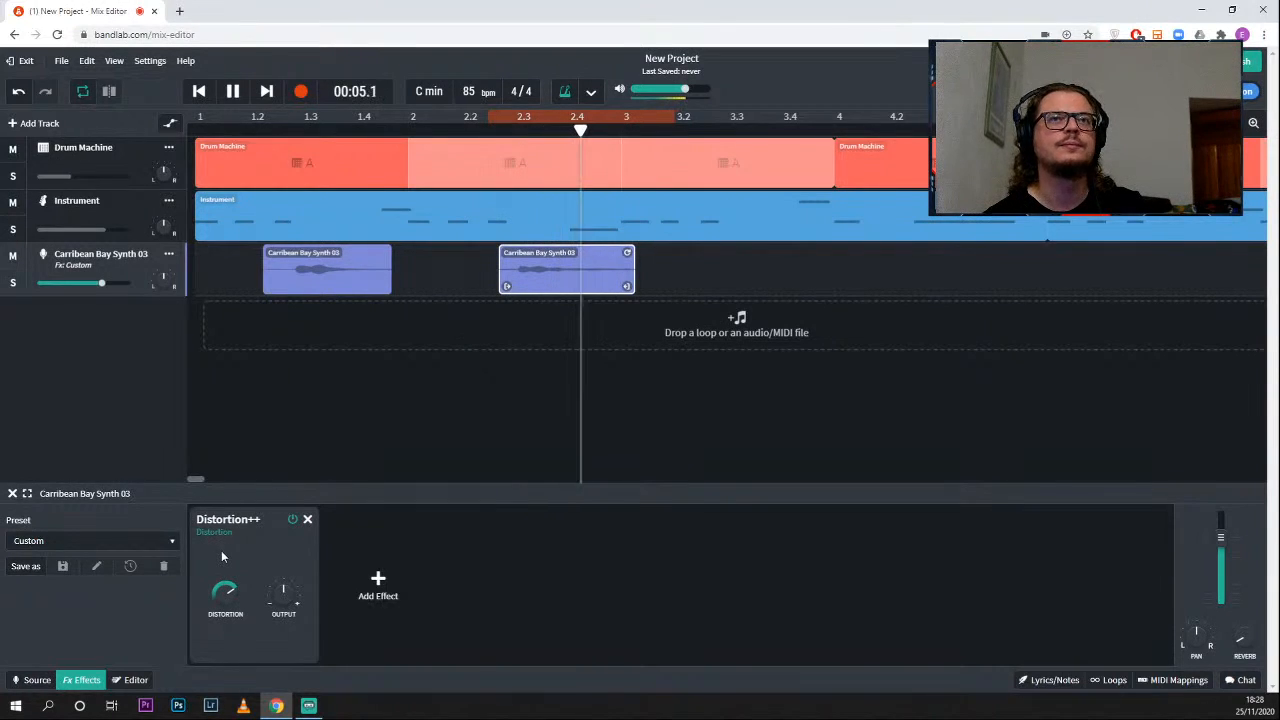
- Add the D-Delay effect after Distortion++ on the Carribean Bay Synth 03 track, listen to it and stop playback
left_click(378, 588)
mouse_move(380, 590)
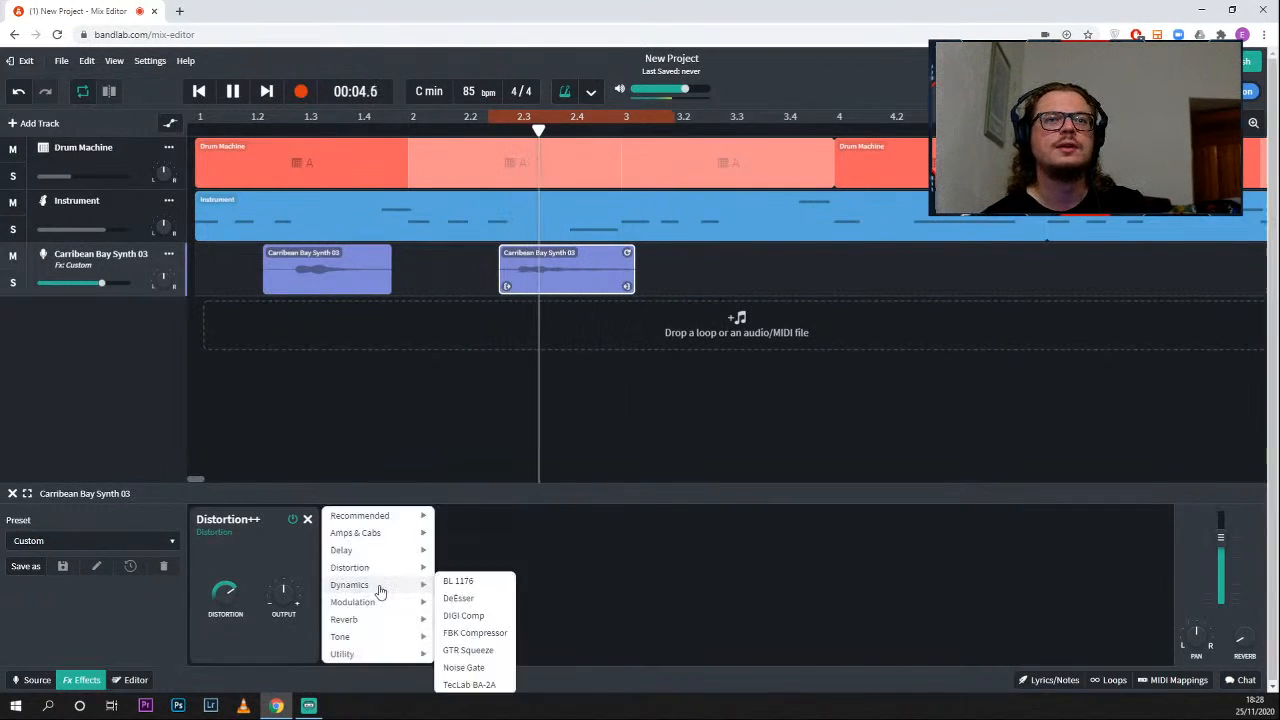
mouse_move(340, 550)
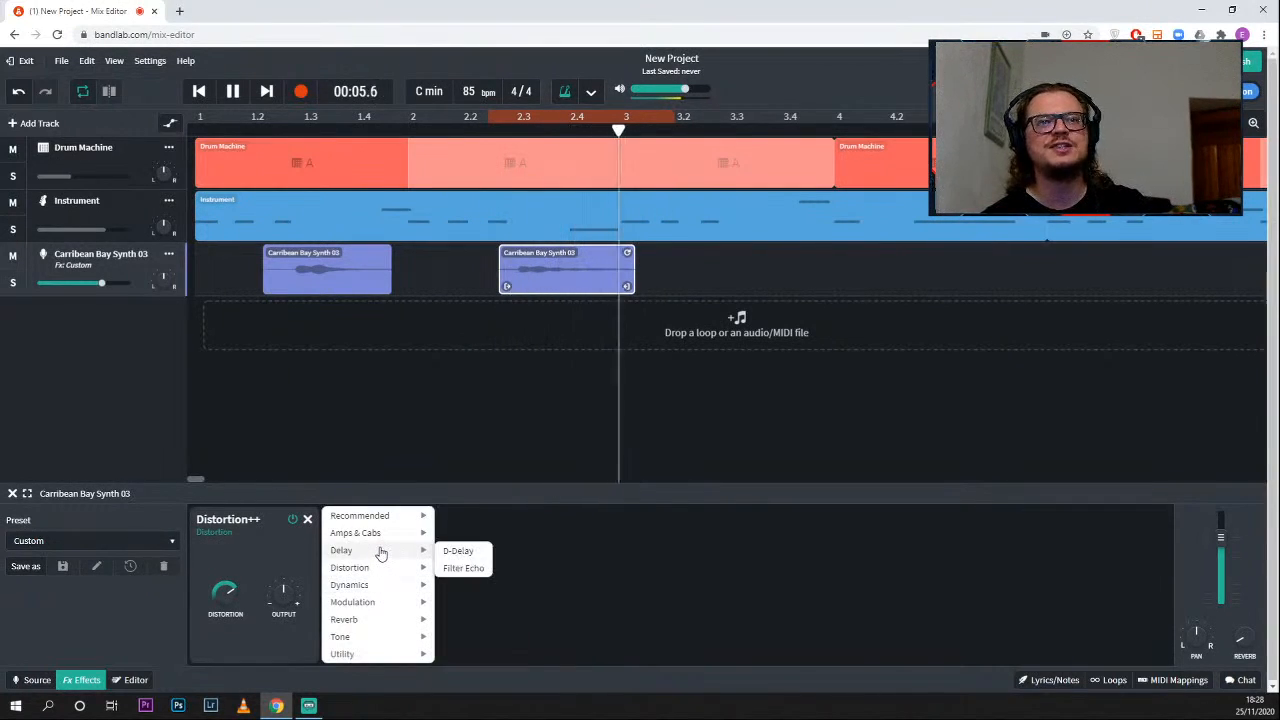
left_click(452, 550)
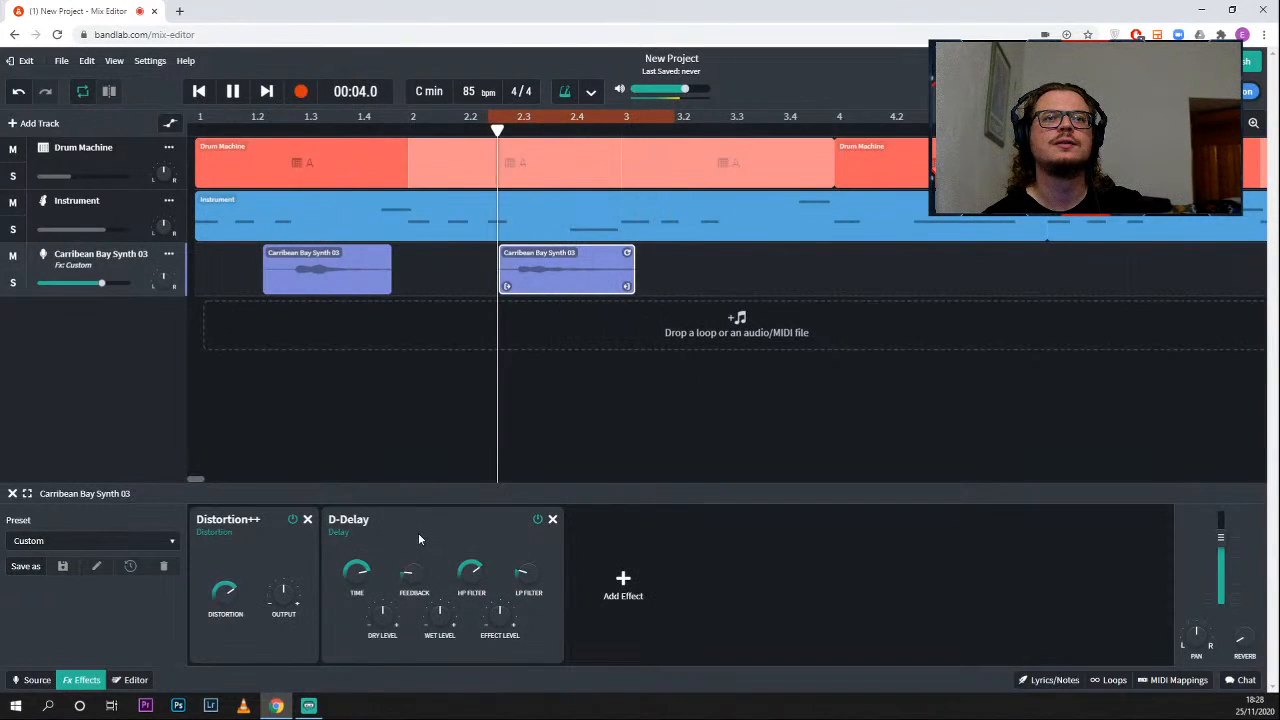
key("space")
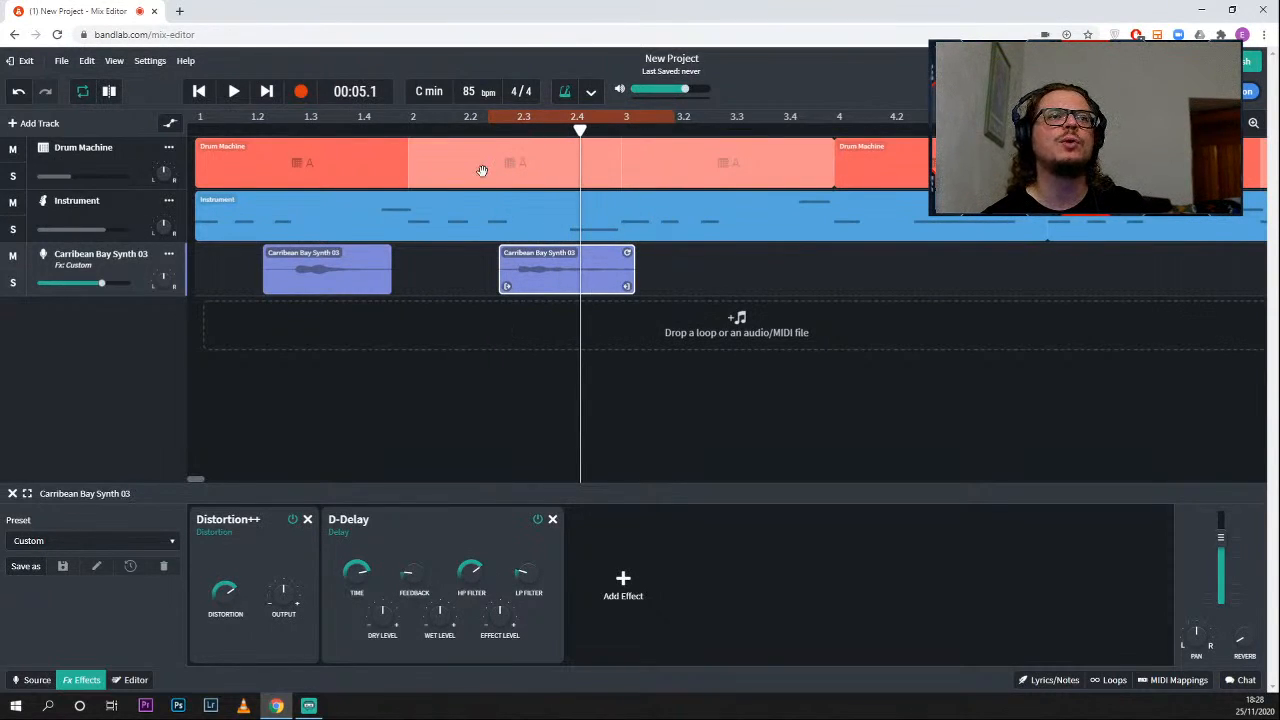
- Turn looping off, play the project from bar 1, and lower the Carribean Bay Synth 03 track's volume
left_click(547, 116)
left_click_drag(580, 129, 194, 122)
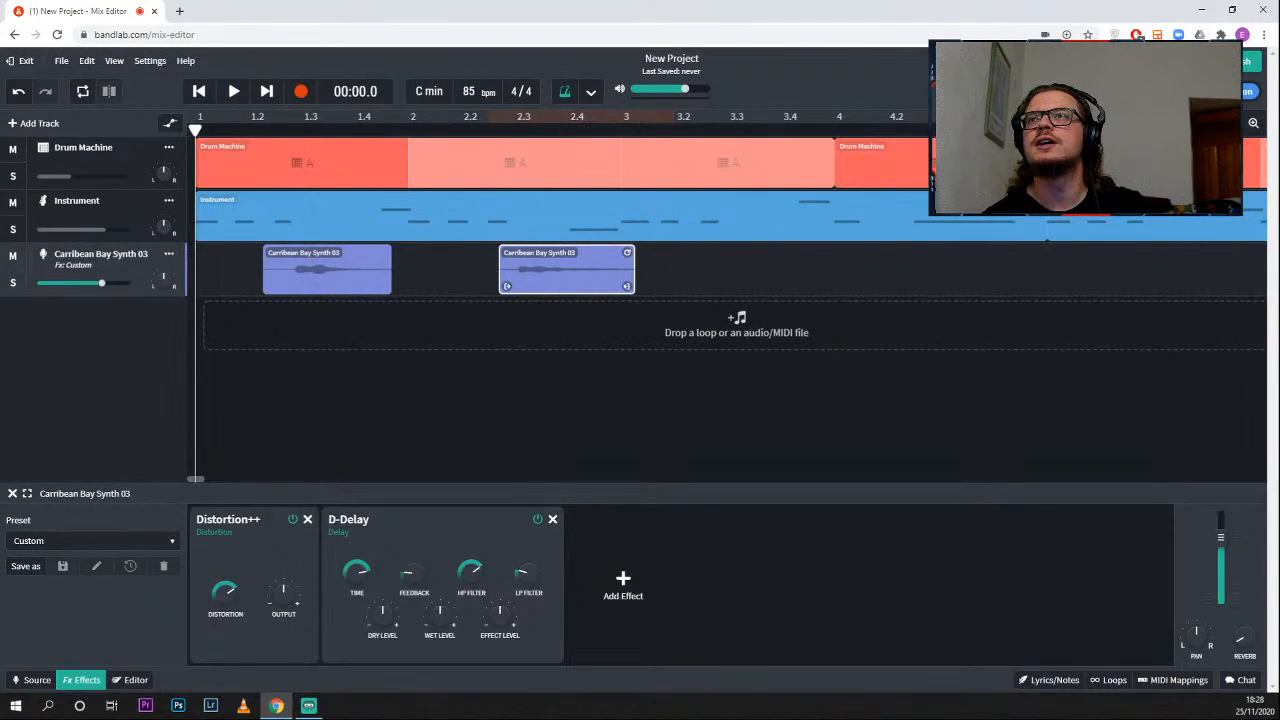
left_click(1231, 123)
key("space")
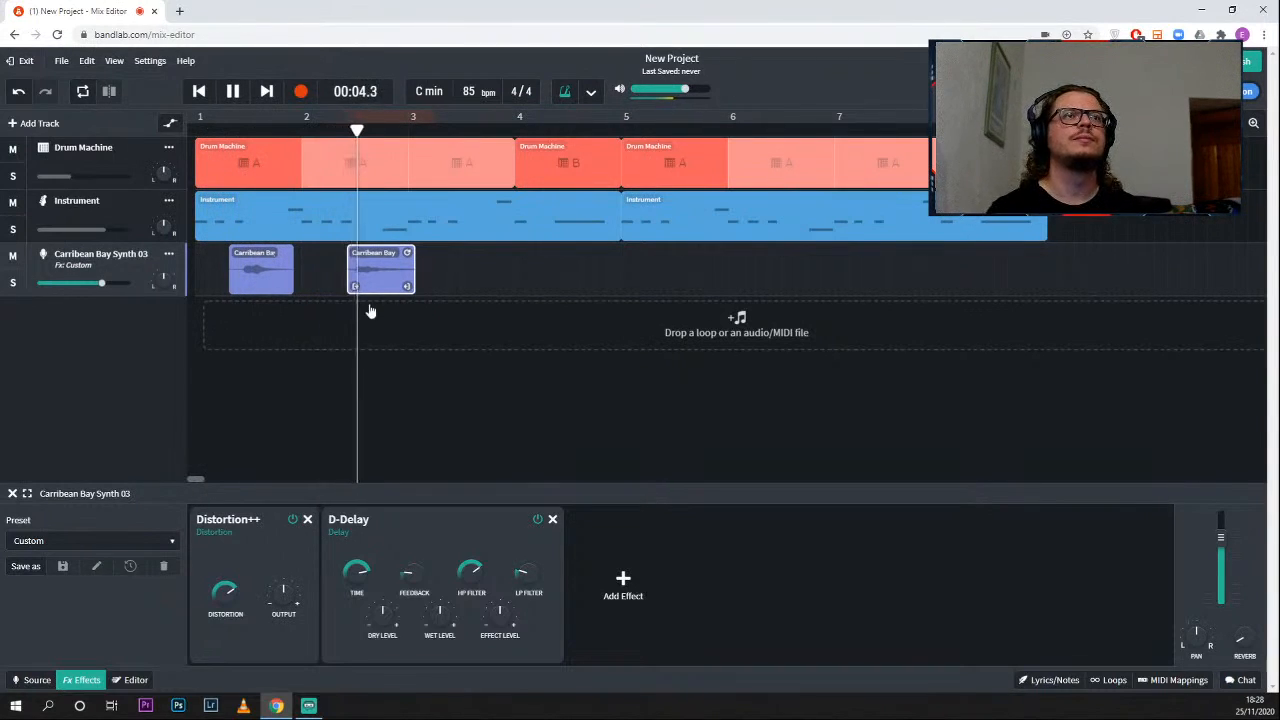
mouse_move(103, 286)
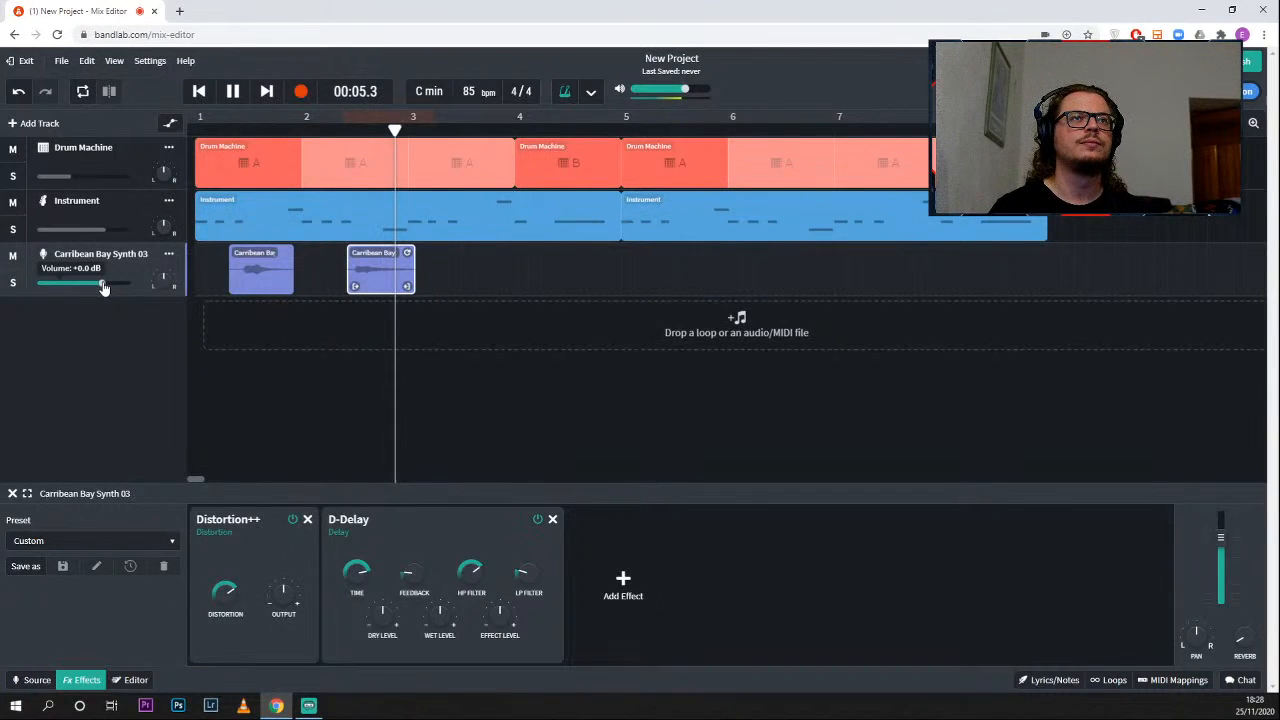
left_click_drag(103, 284, 75, 284)
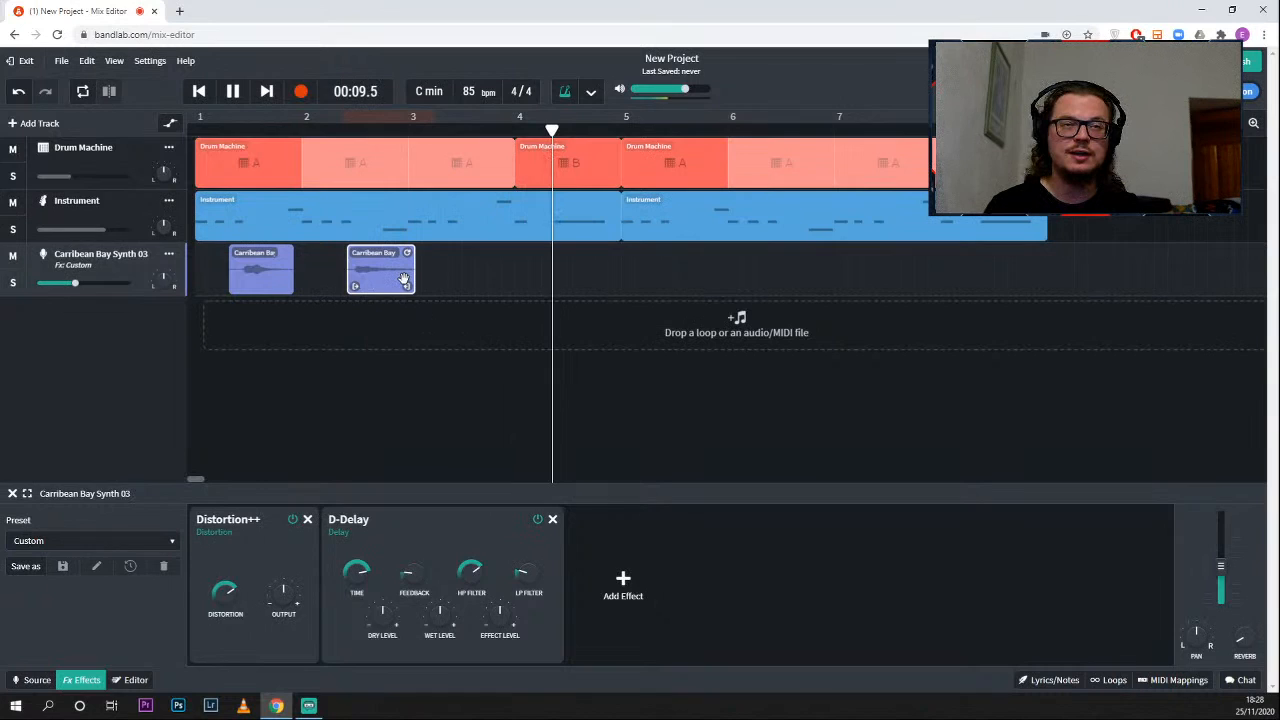
- Place four copies of the Carribean Bay Synth 03 regions across bars 5 to 7 on the same track
left_click_drag(404, 280, 712, 280)
left_click_drag(271, 277, 773, 287)
left_click_drag(865, 285, 874, 281)
left_click_drag(279, 275, 953, 256)
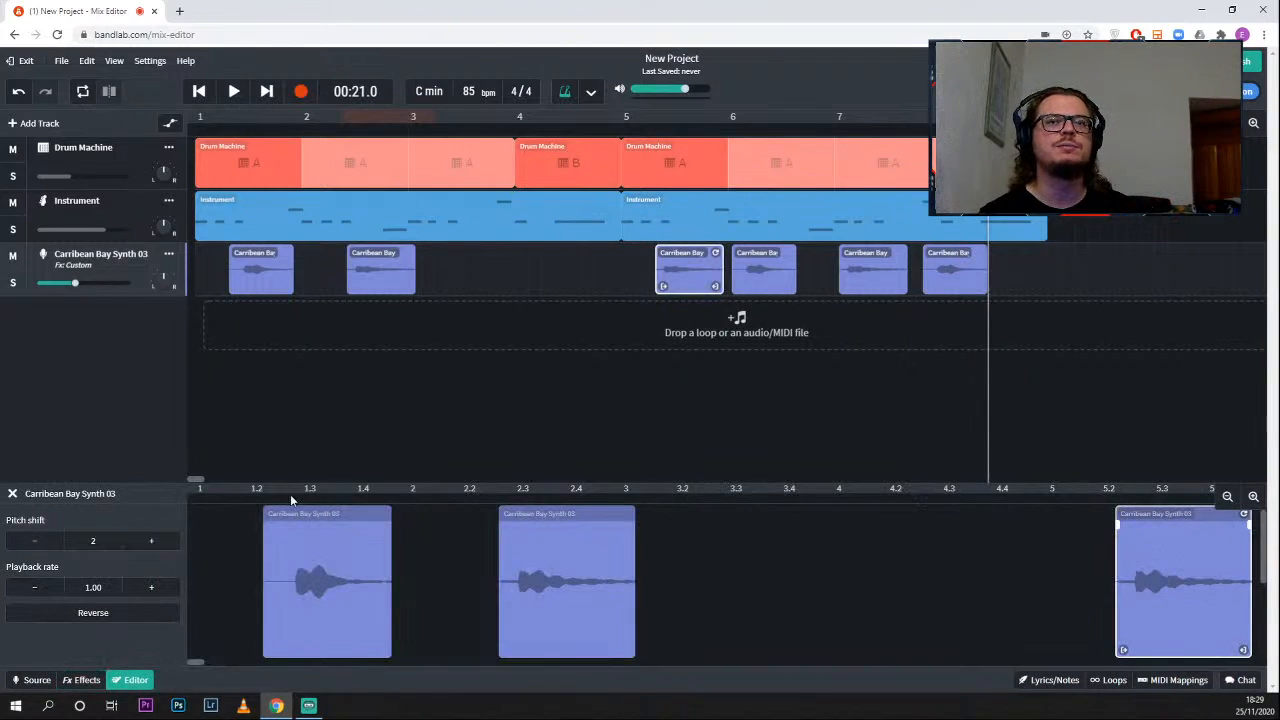
- Set the playback rate of the Carribean Bay Synth 03 region in bar 5 to 0.70
left_click(550, 576)
left_click(1180, 603)
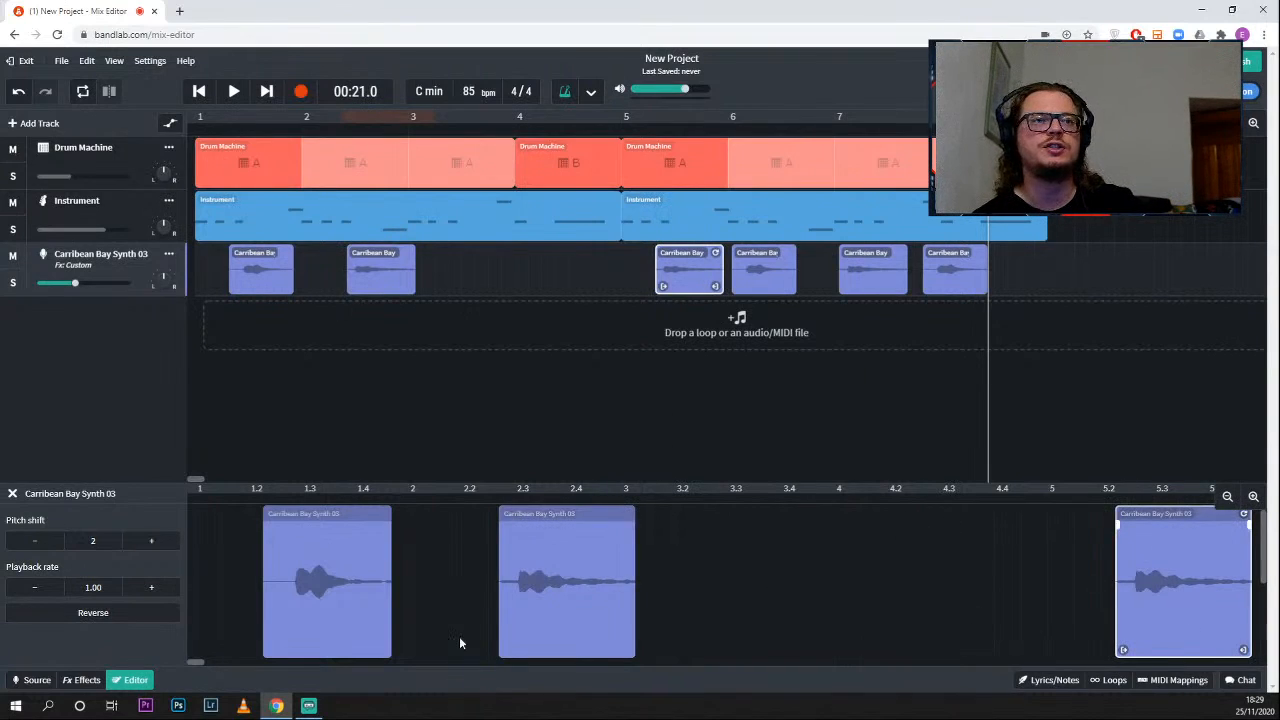
left_click(35, 588)
left_click(40, 595)
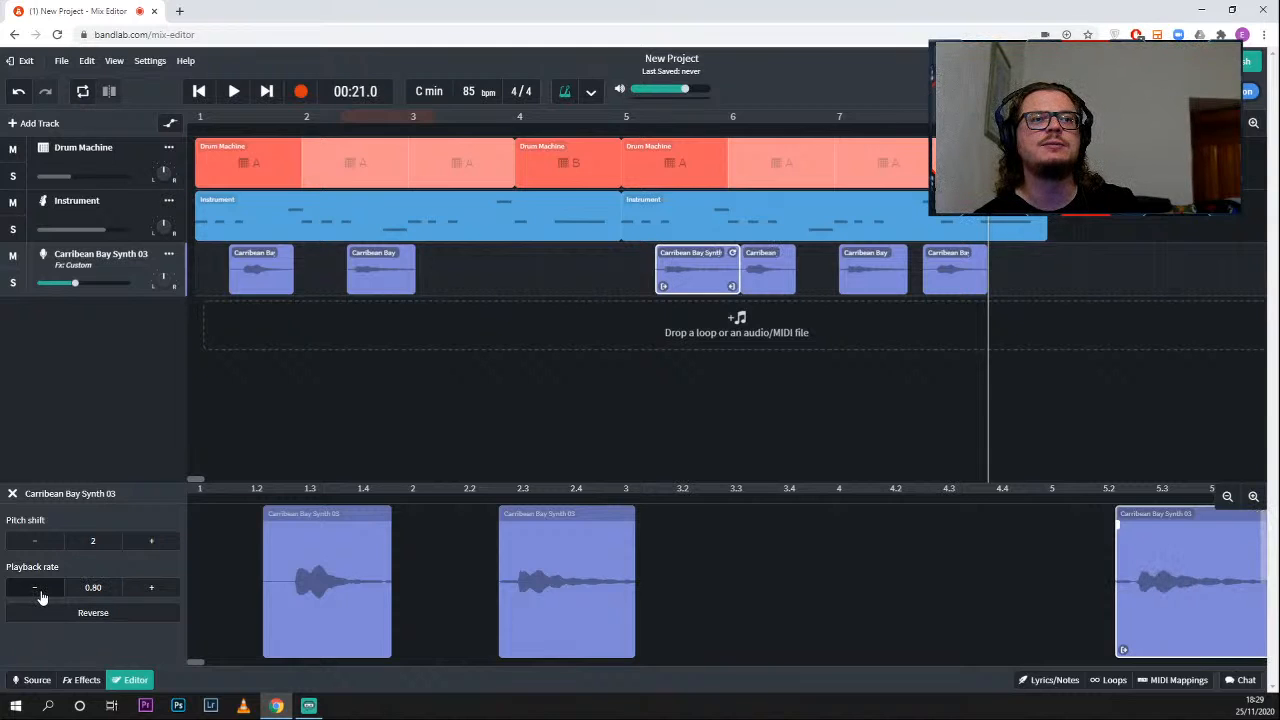
left_click(40, 595)
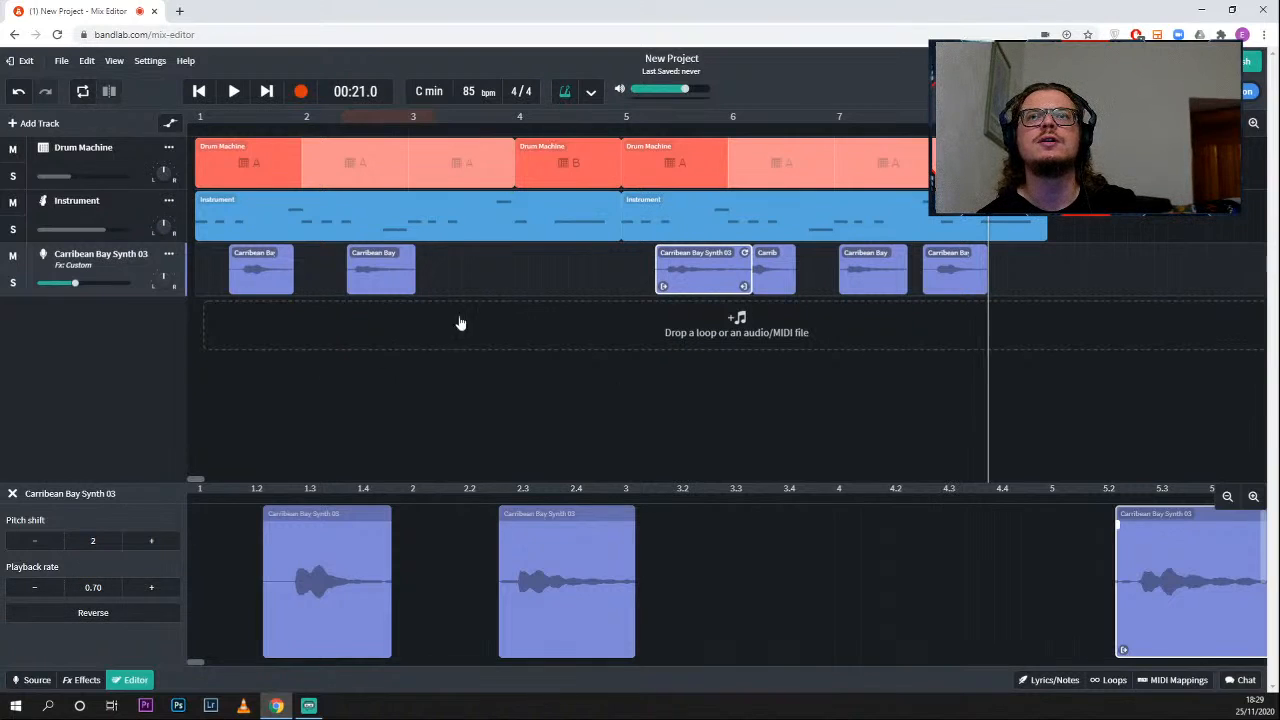
- Set the pitch shift of the Carribean Bay Synth 03 region at the start of bar 7 to -12
left_click(779, 274)
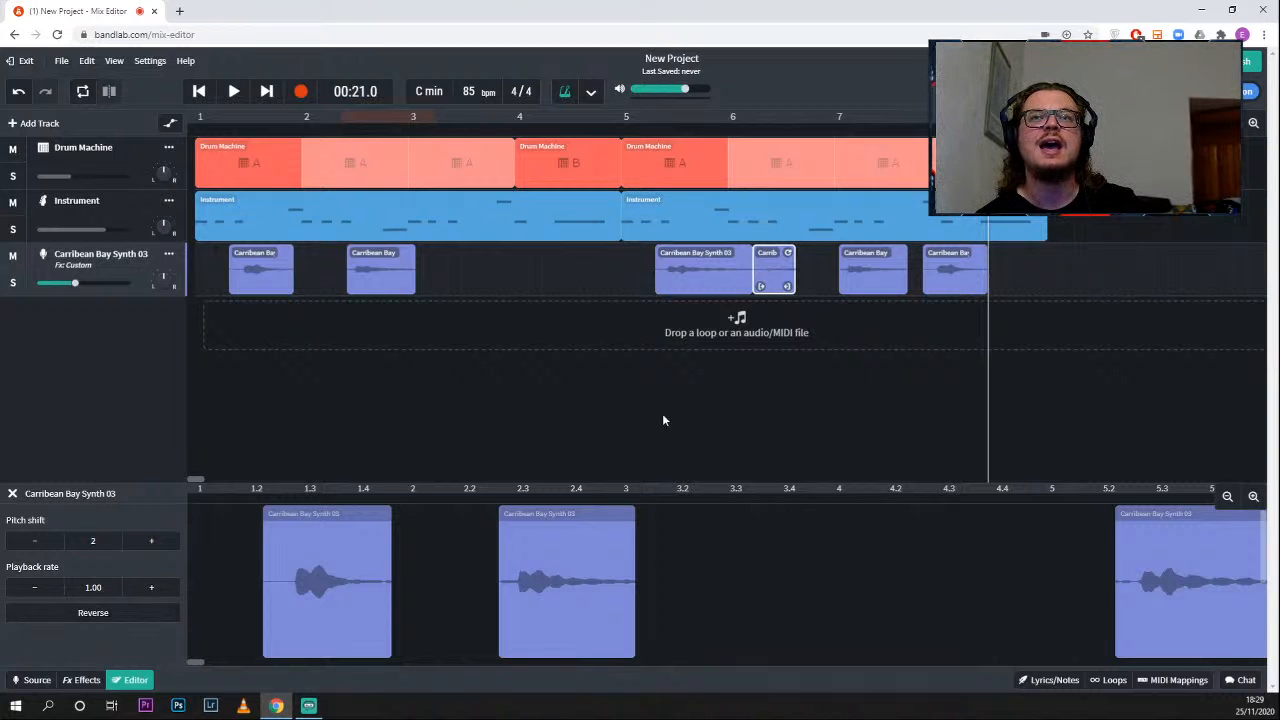
left_click(855, 268)
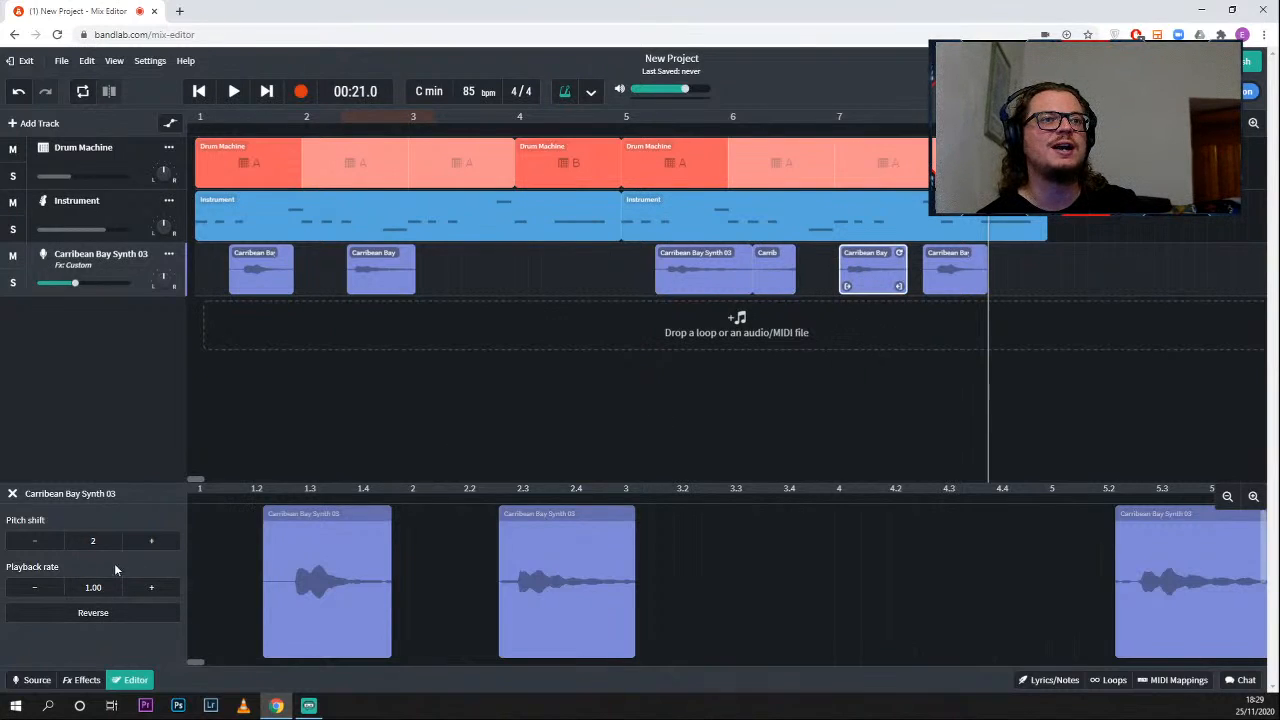
left_click(42, 542)
left_click(42, 542)
left_click(42, 542)
left_click(42, 542)
left_click(42, 542)
left_click(42, 542)
left_click(38, 542)
left_click(34, 542)
left_click(31, 542)
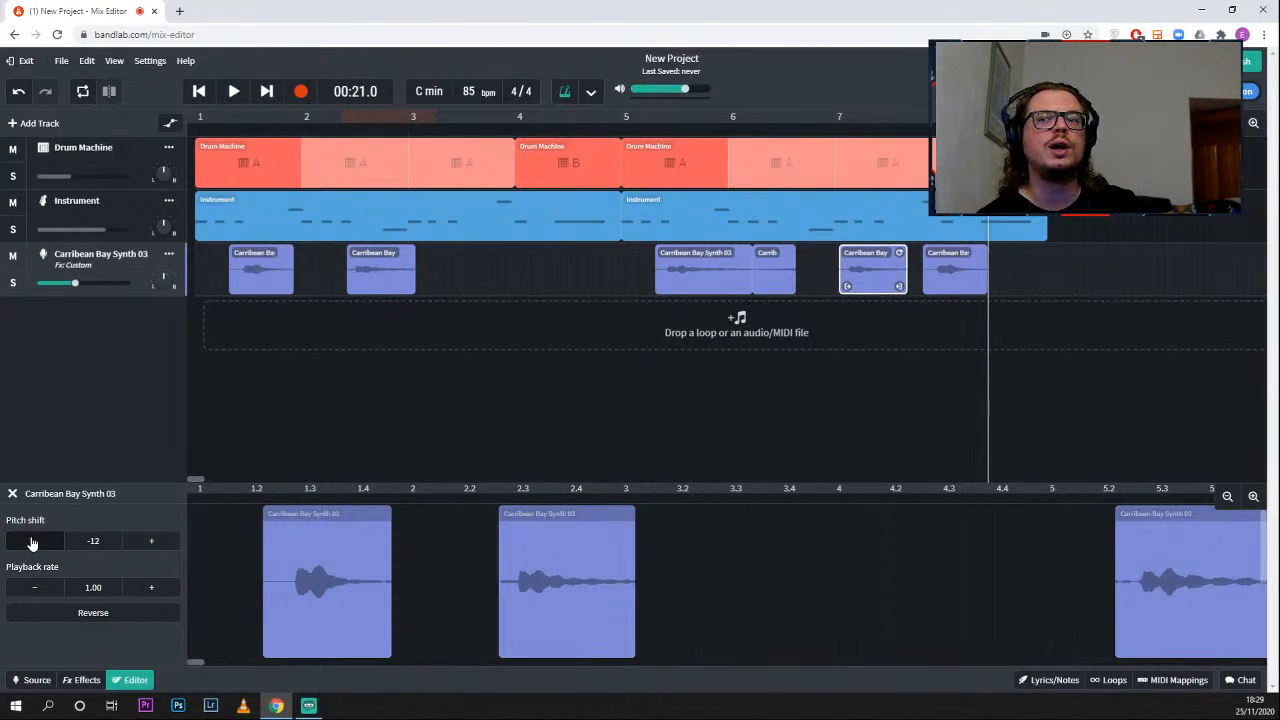
- Play the project from bar 5 to listen to the varied synth regions, and stop playback after the last one
left_click(628, 131)
key("space")
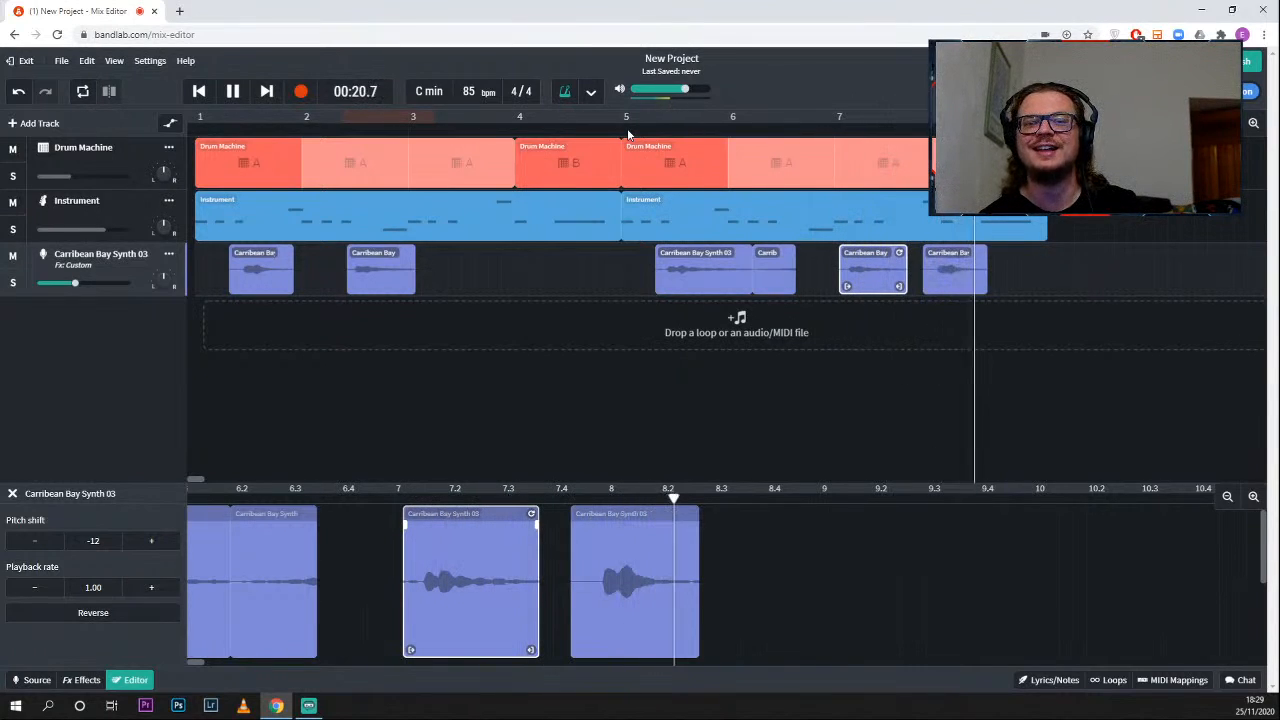
key("space")
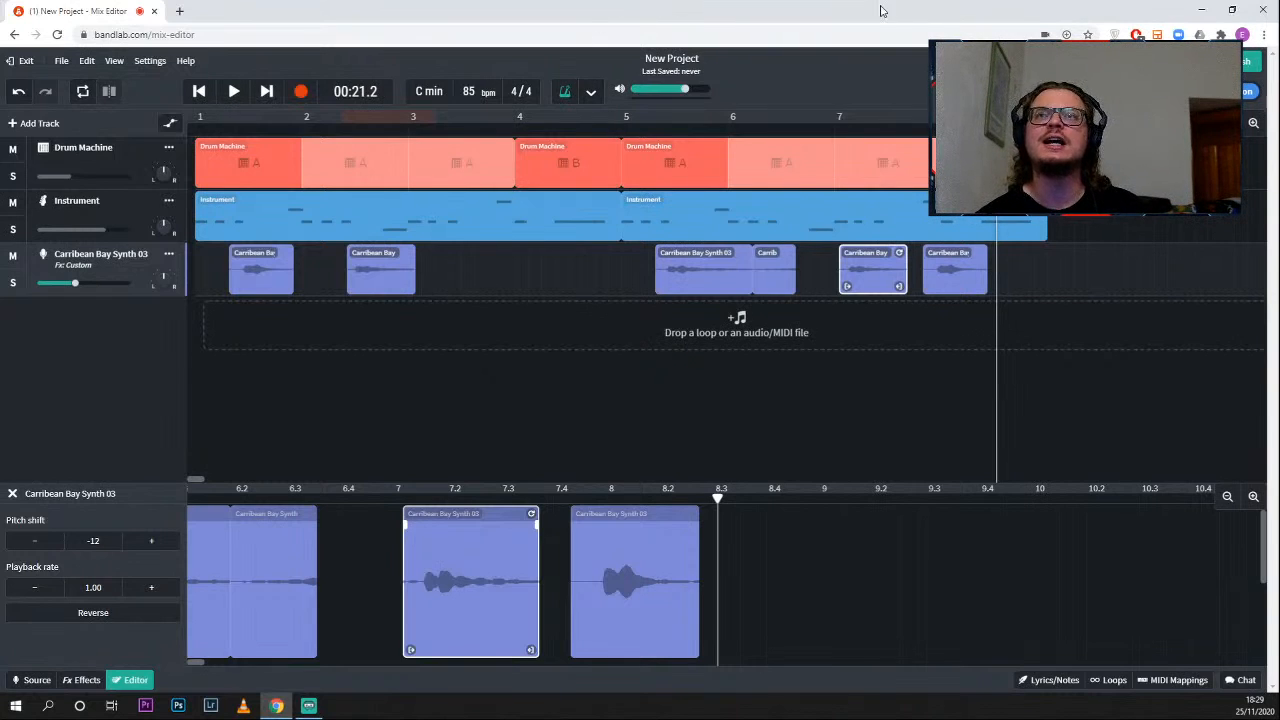
- Start a live collaboration session and copy the project's invite link from the Collaborators dialog, closing it without inviting anyone by username or email
left_click_drag(909, 25, 545, 54)
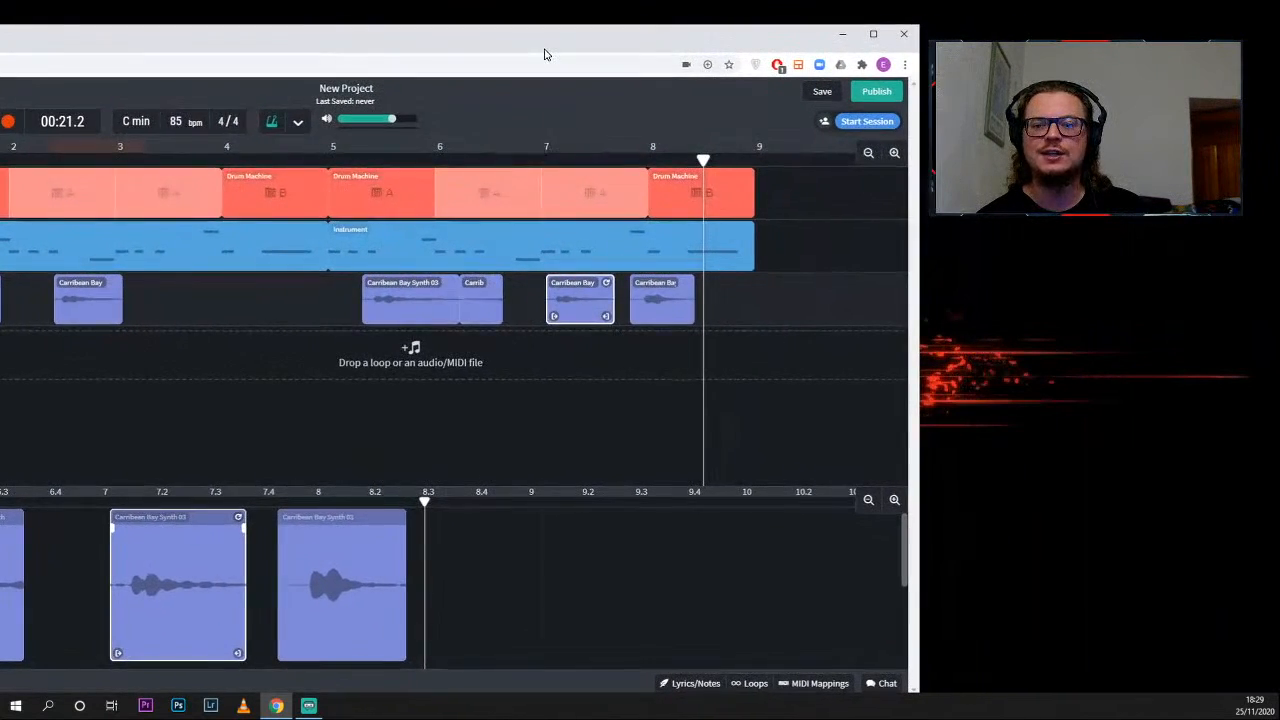
left_click(849, 128)
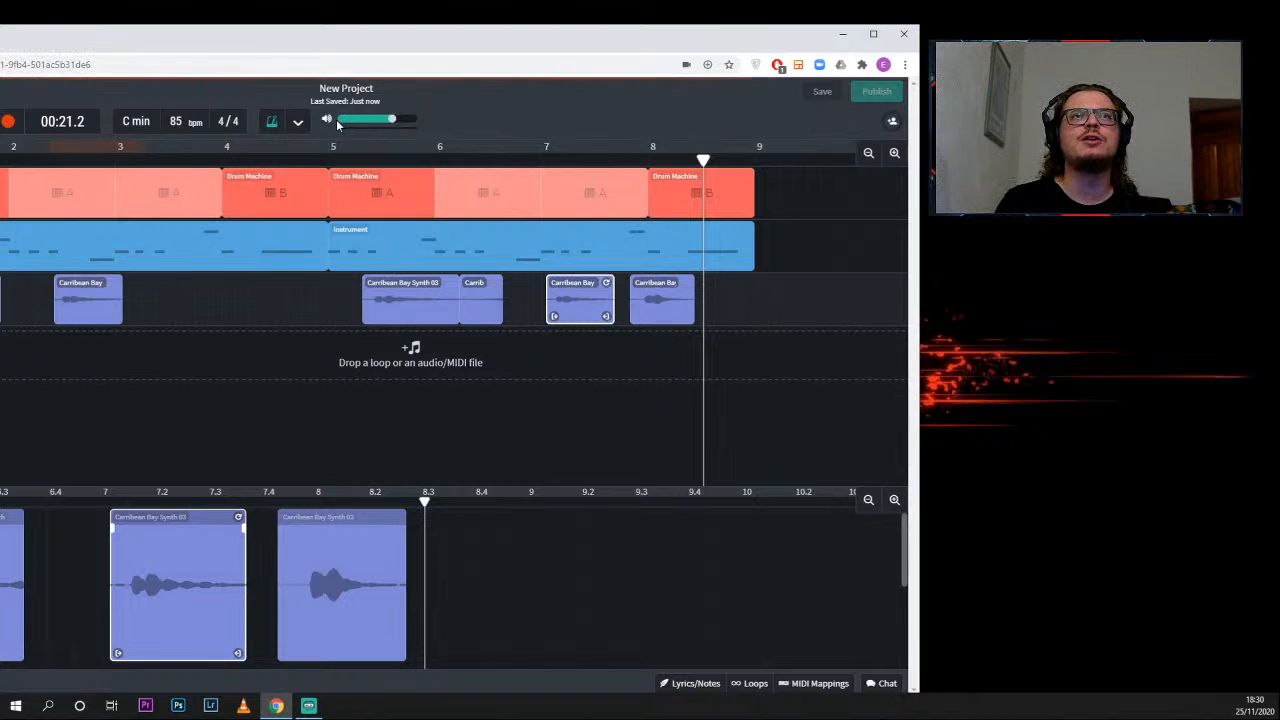
left_click(893, 126)
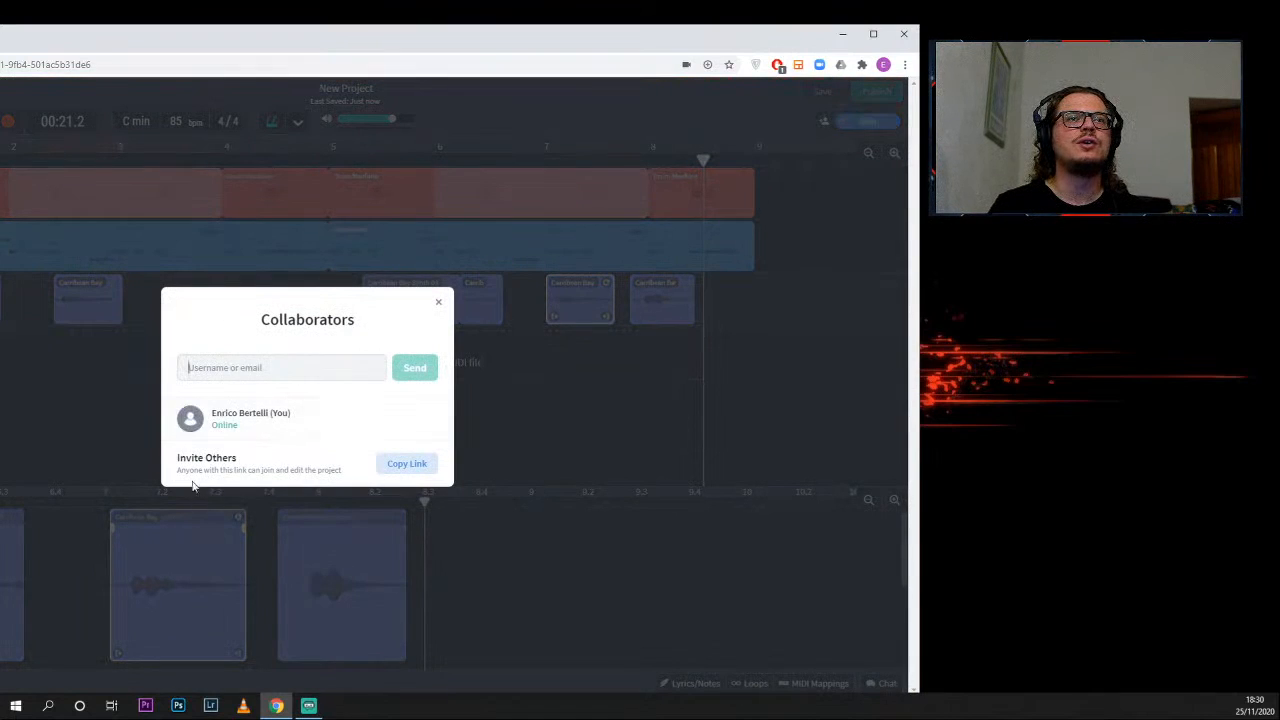
left_click(405, 465)
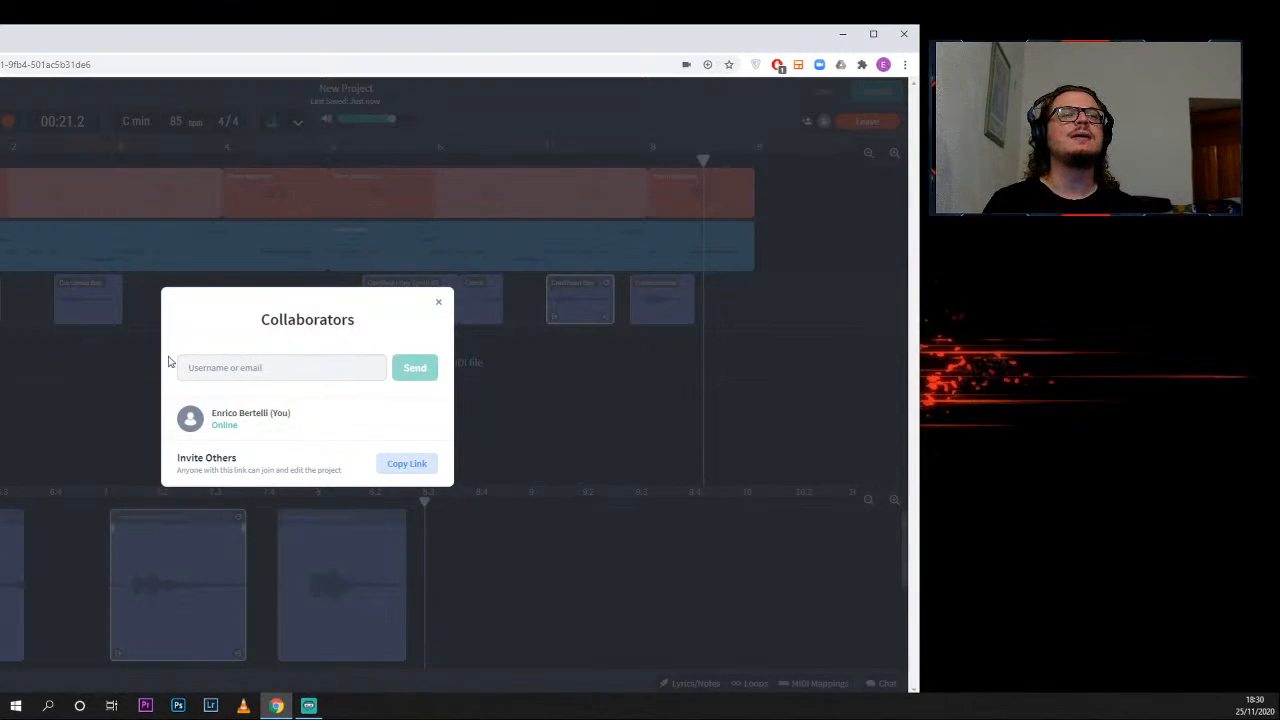
left_click(228, 371)
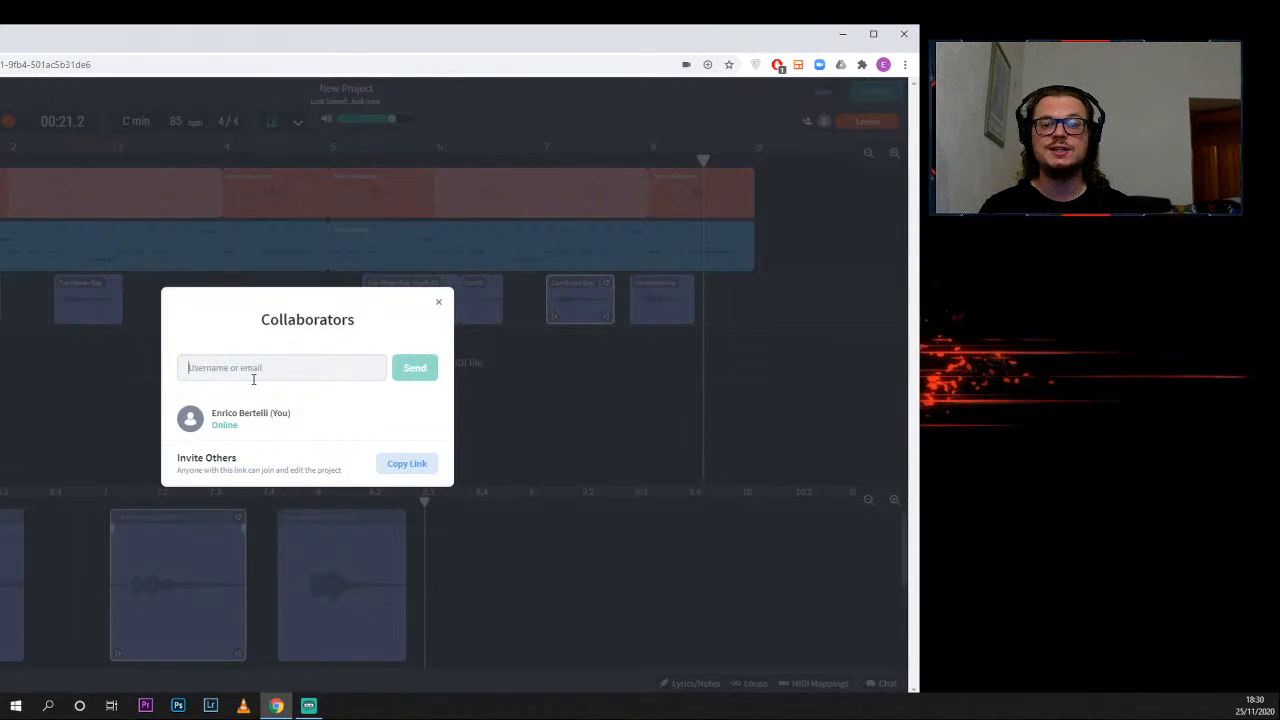
left_click(438, 302)
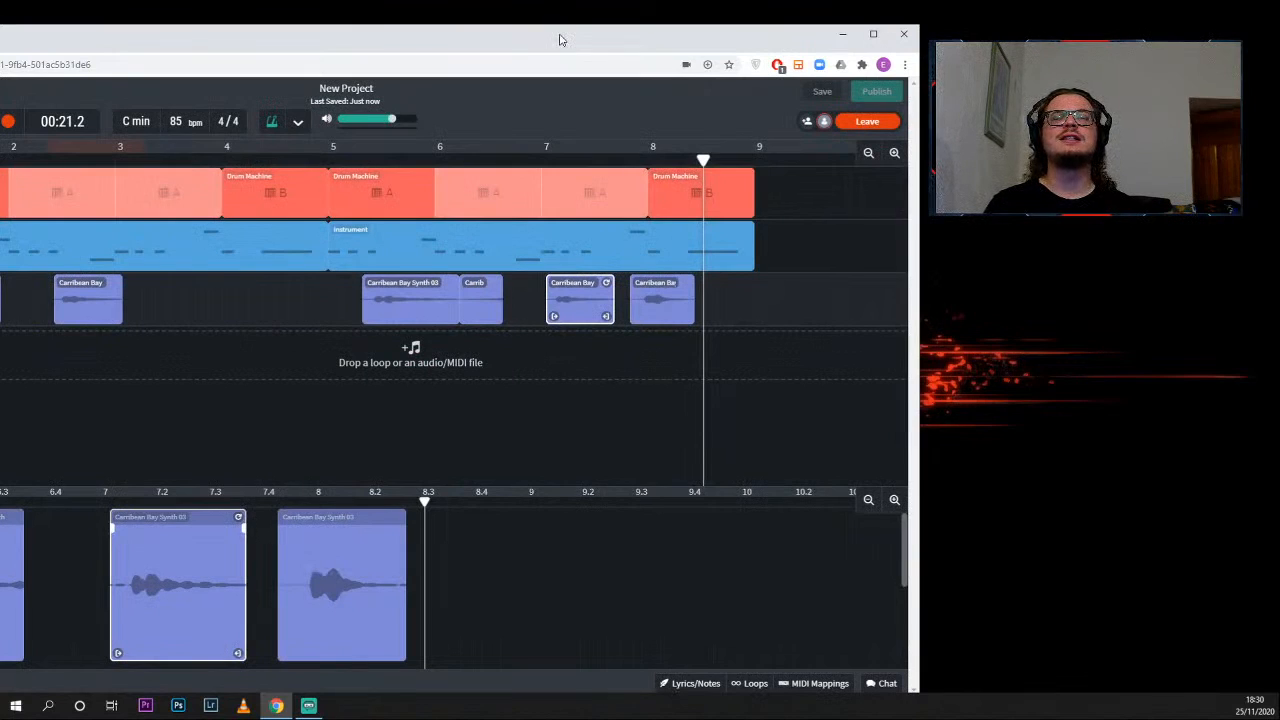
double_click(559, 35)
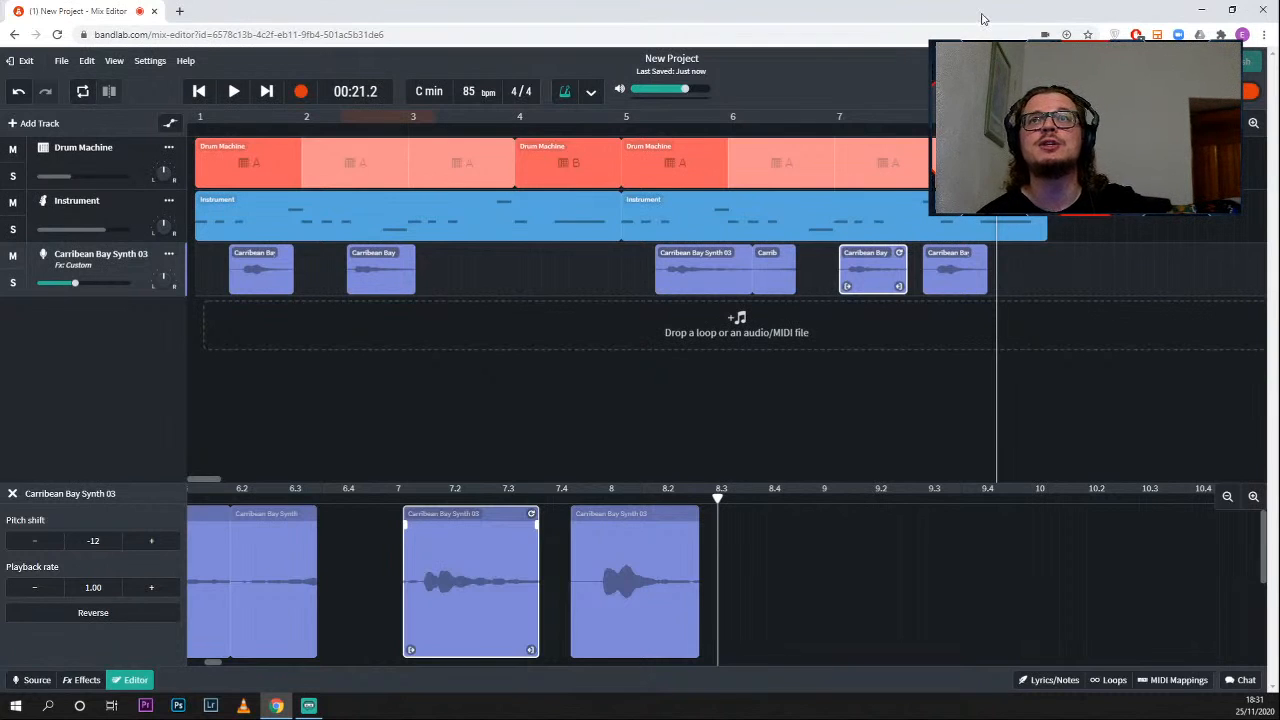
- Leave the live collaboration session and restore the browser window to full size
left_click_drag(1015, 18, 586, 50)
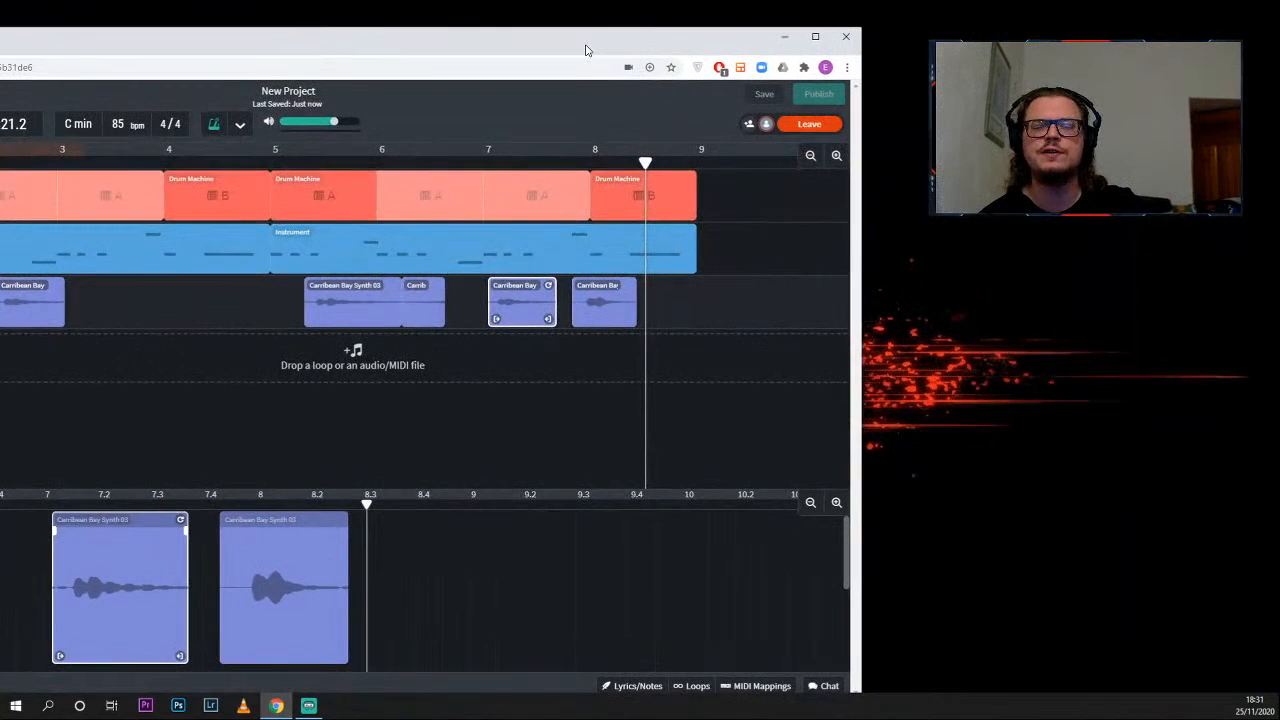
left_click(799, 126)
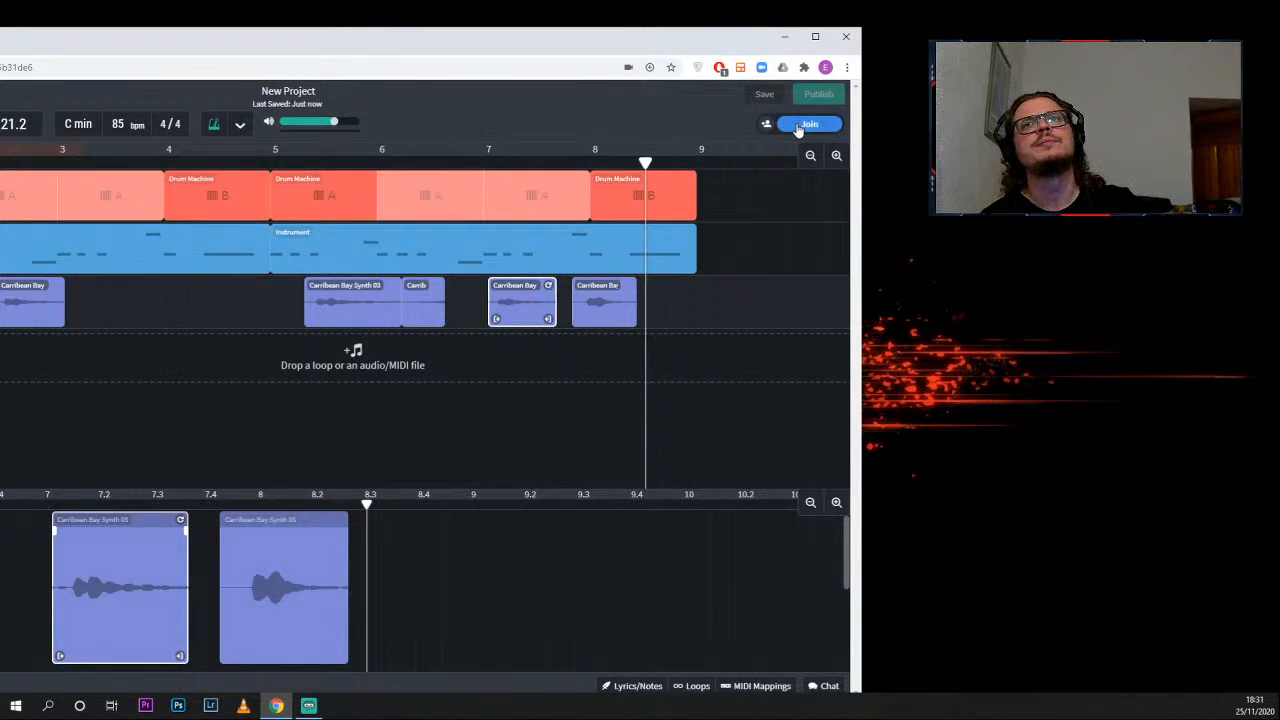
double_click(728, 50)
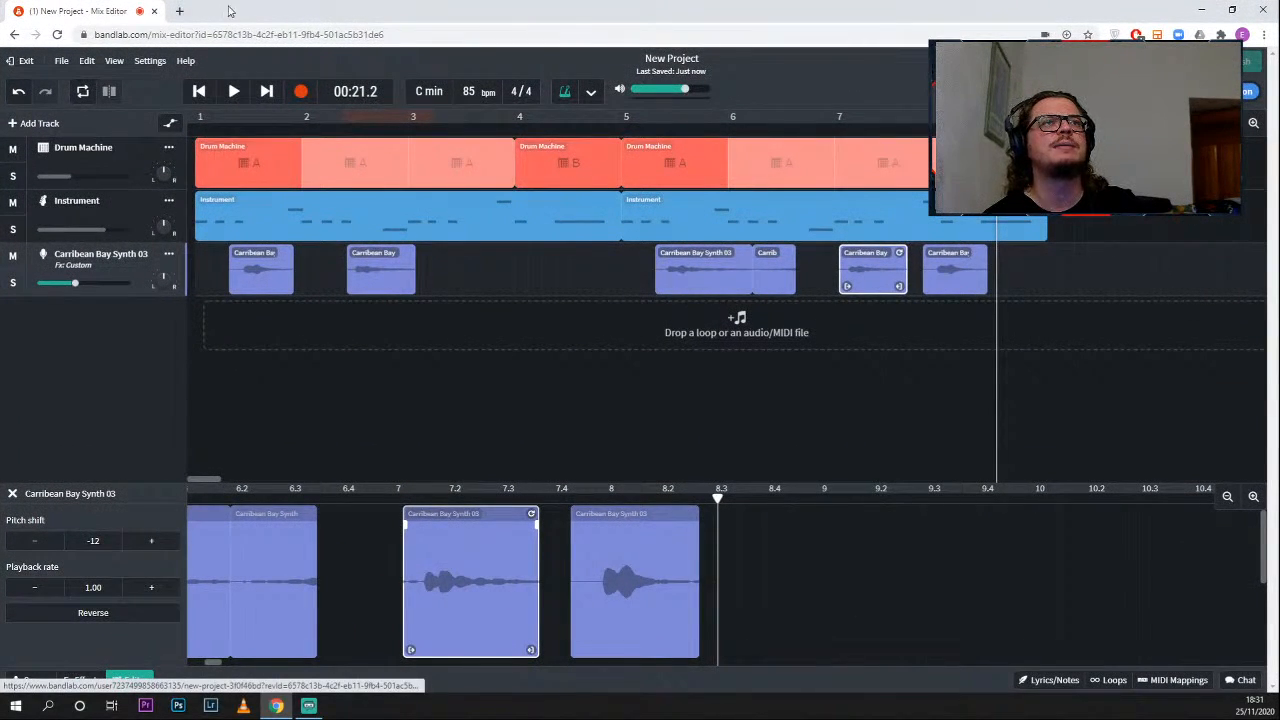
- Open the project's download options for tracks and mixdown
left_click(61, 61)
mouse_move(97, 88)
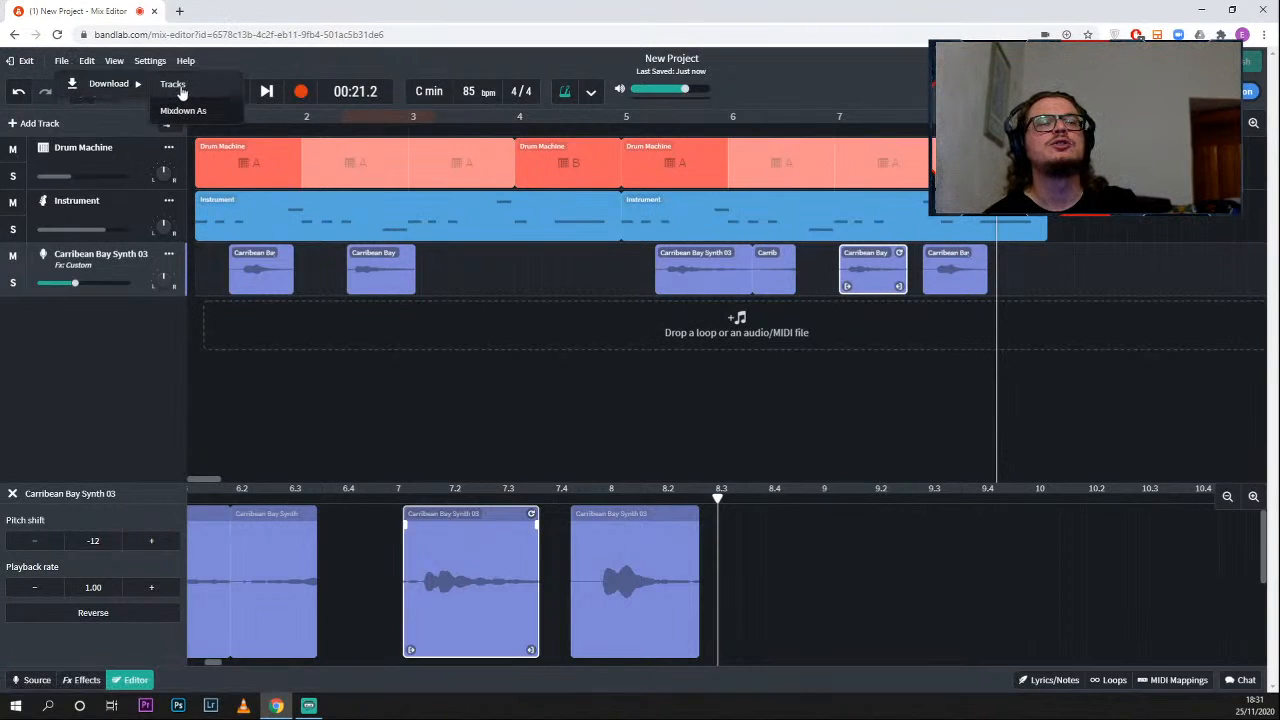